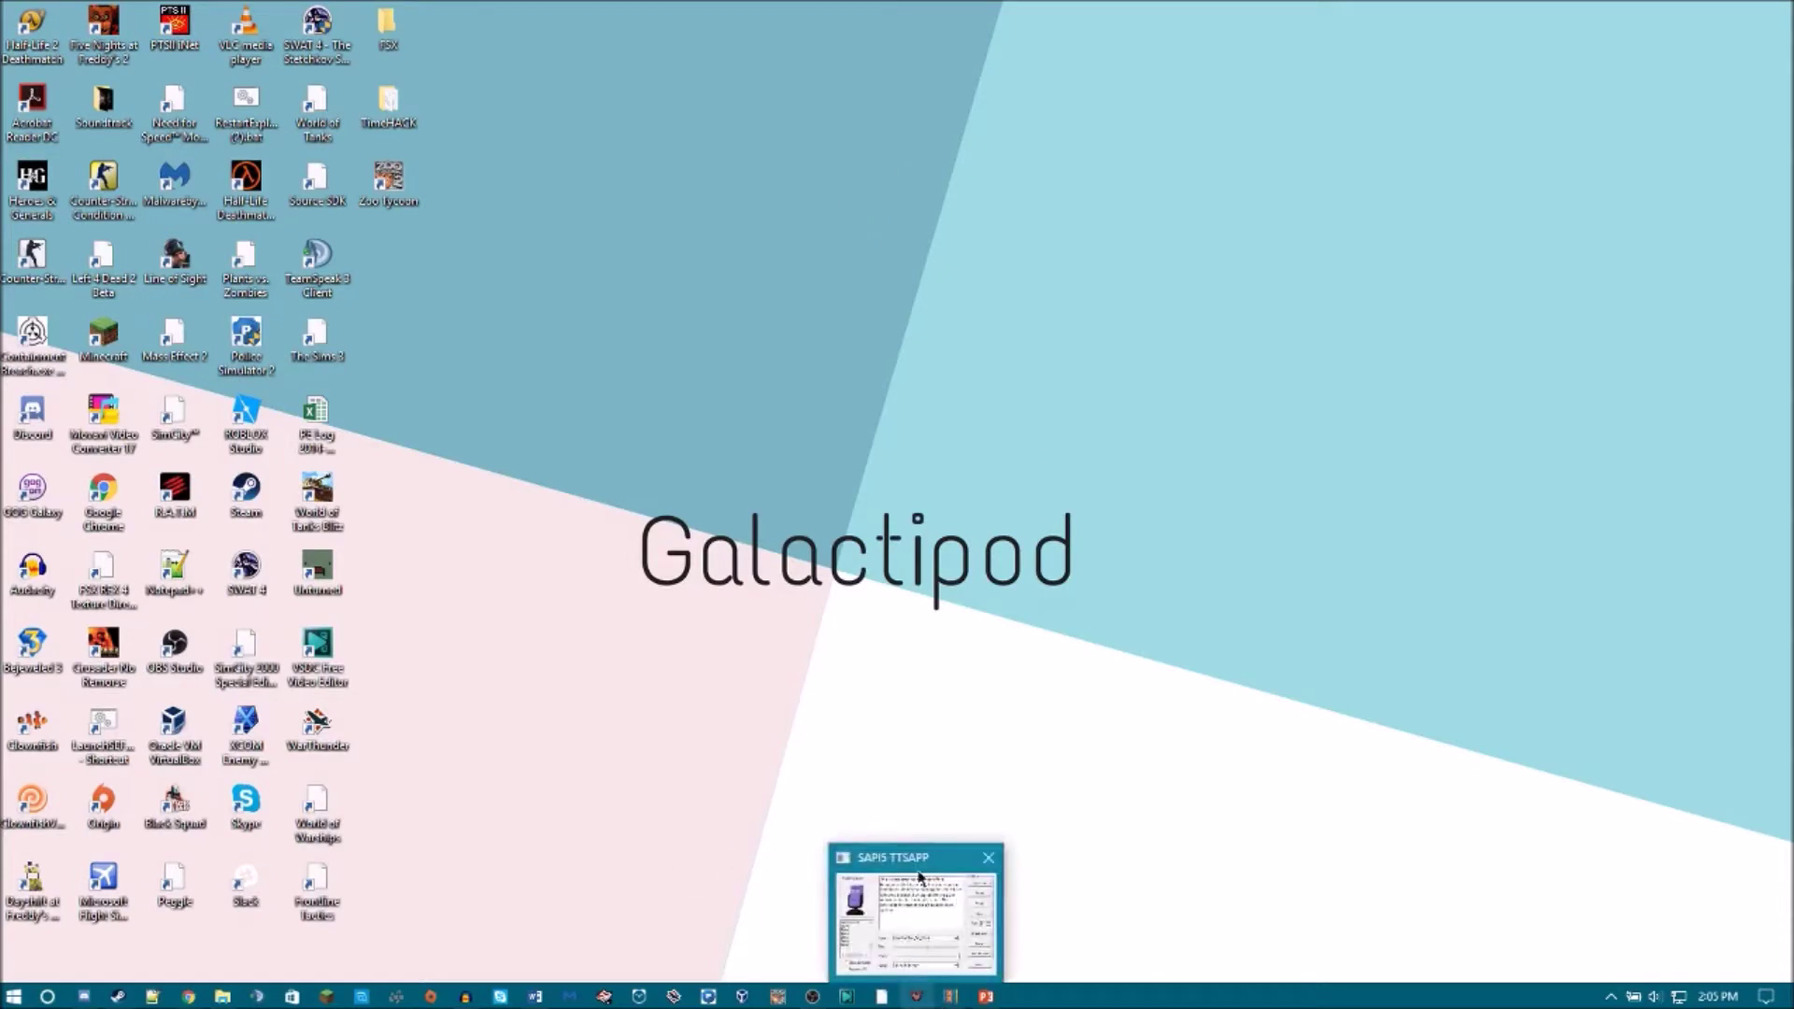
Glance at the text-to-speech window, then return to the sapi5 ttsapp search results in Chrome.
click(921, 878)
click(880, 928)
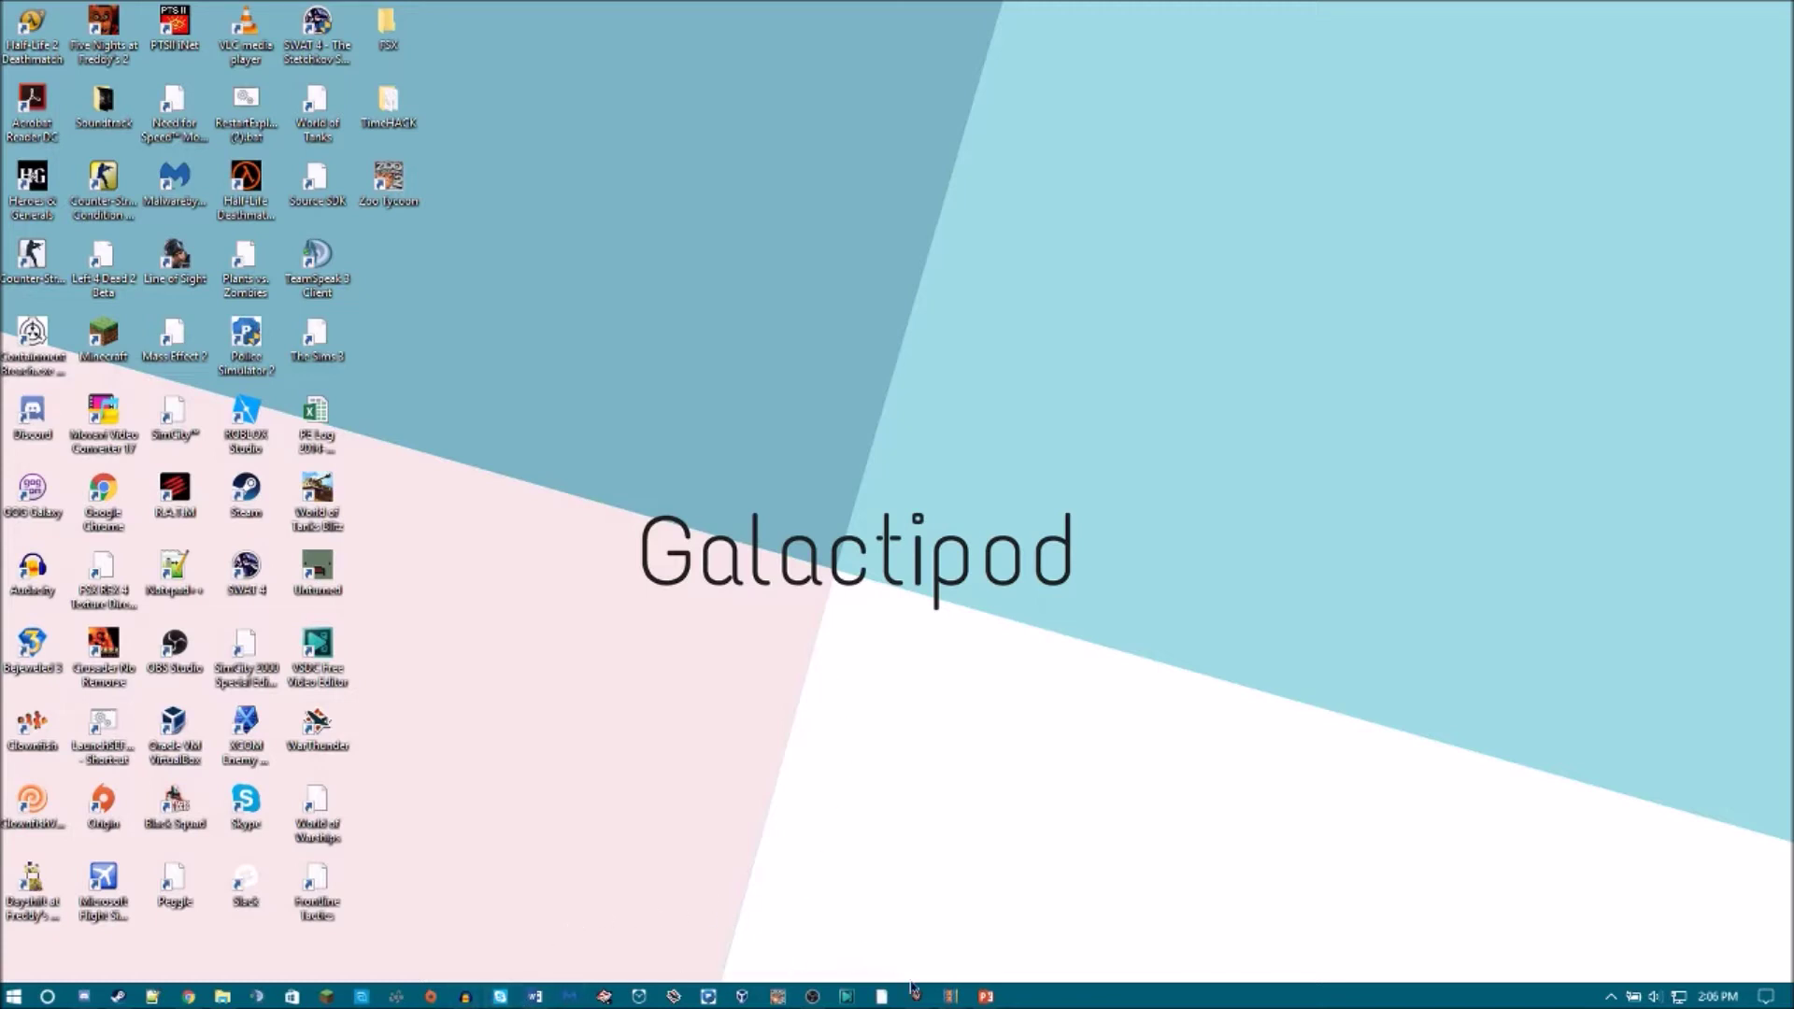
click(232, 909)
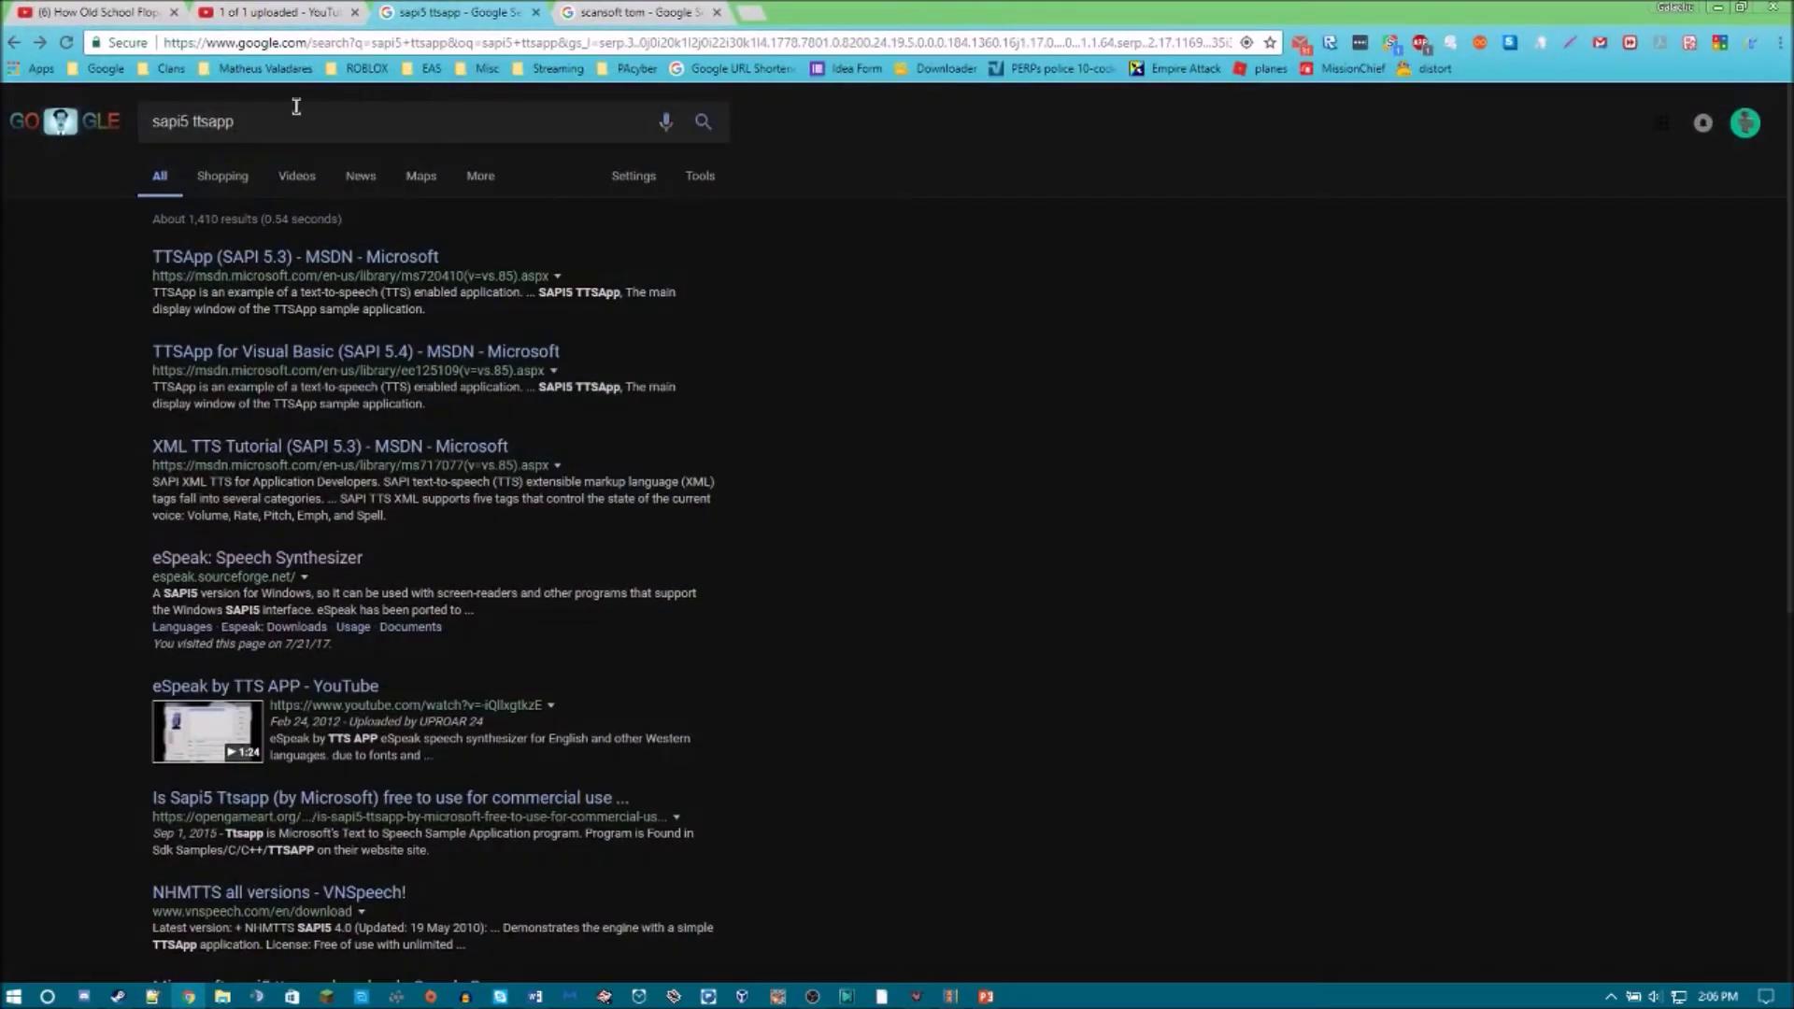
drag(262, 127, 149, 109)
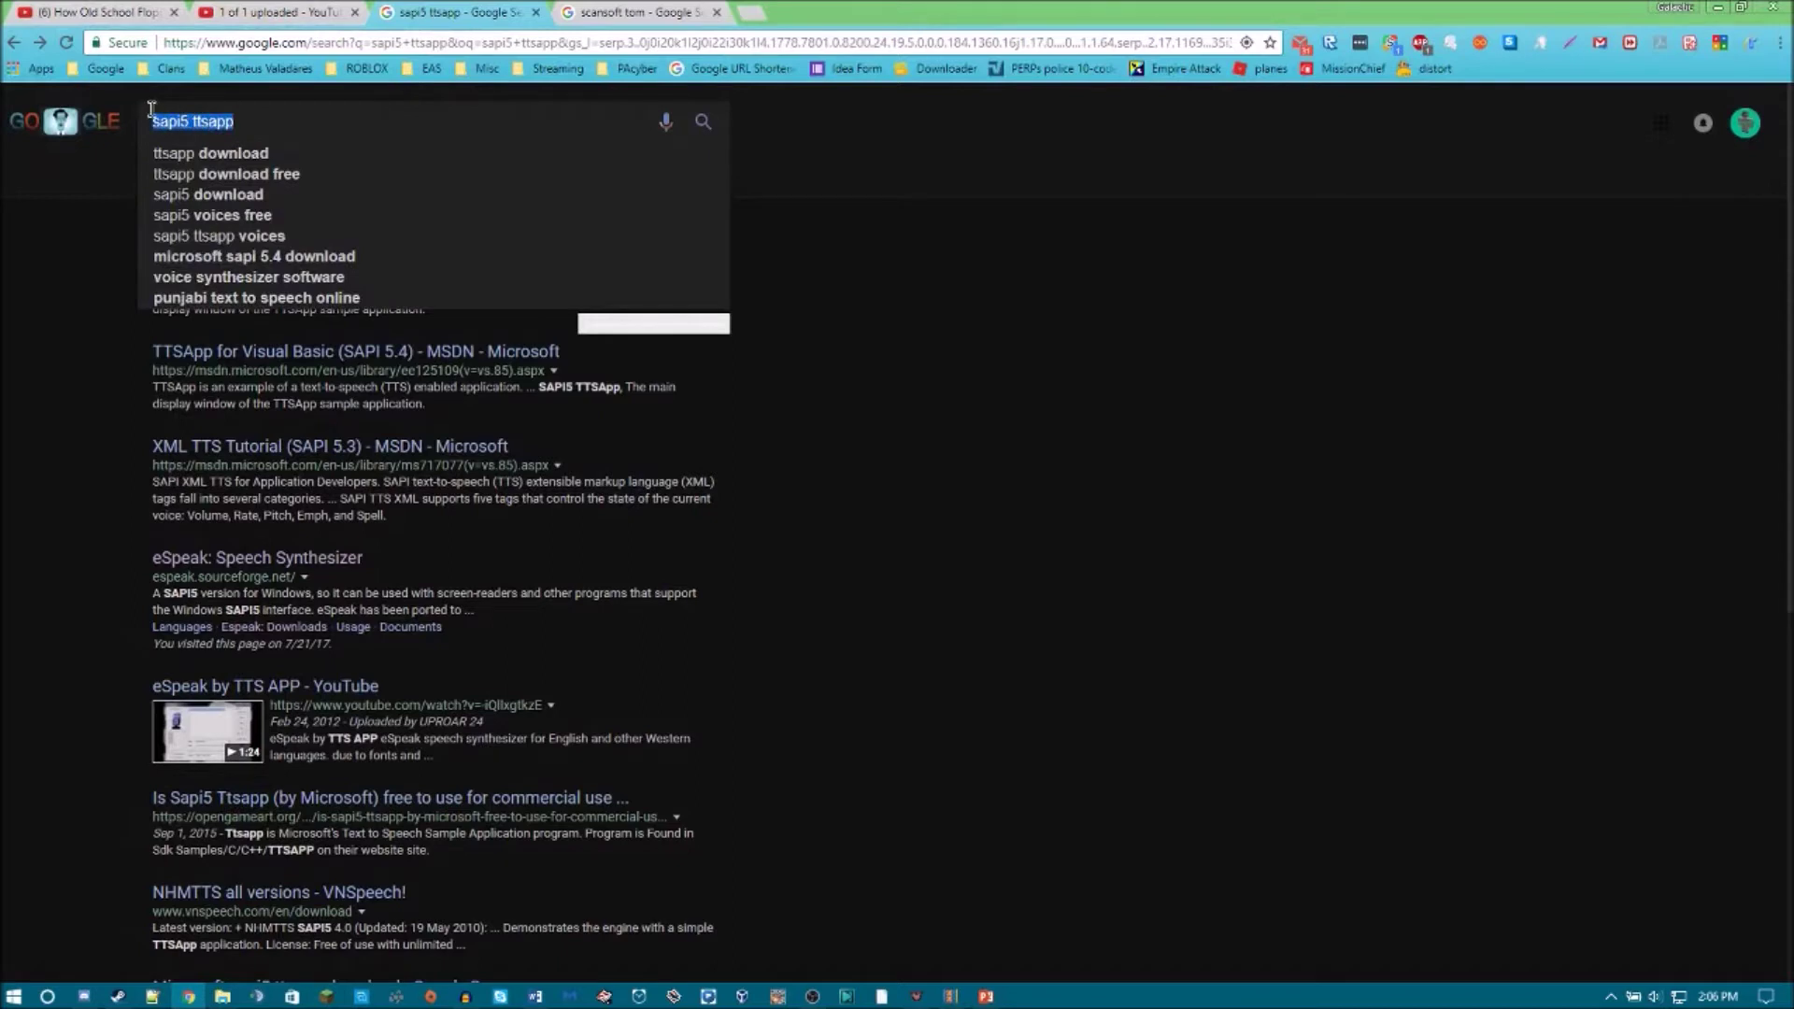
click(265, 118)
click(1195, 486)
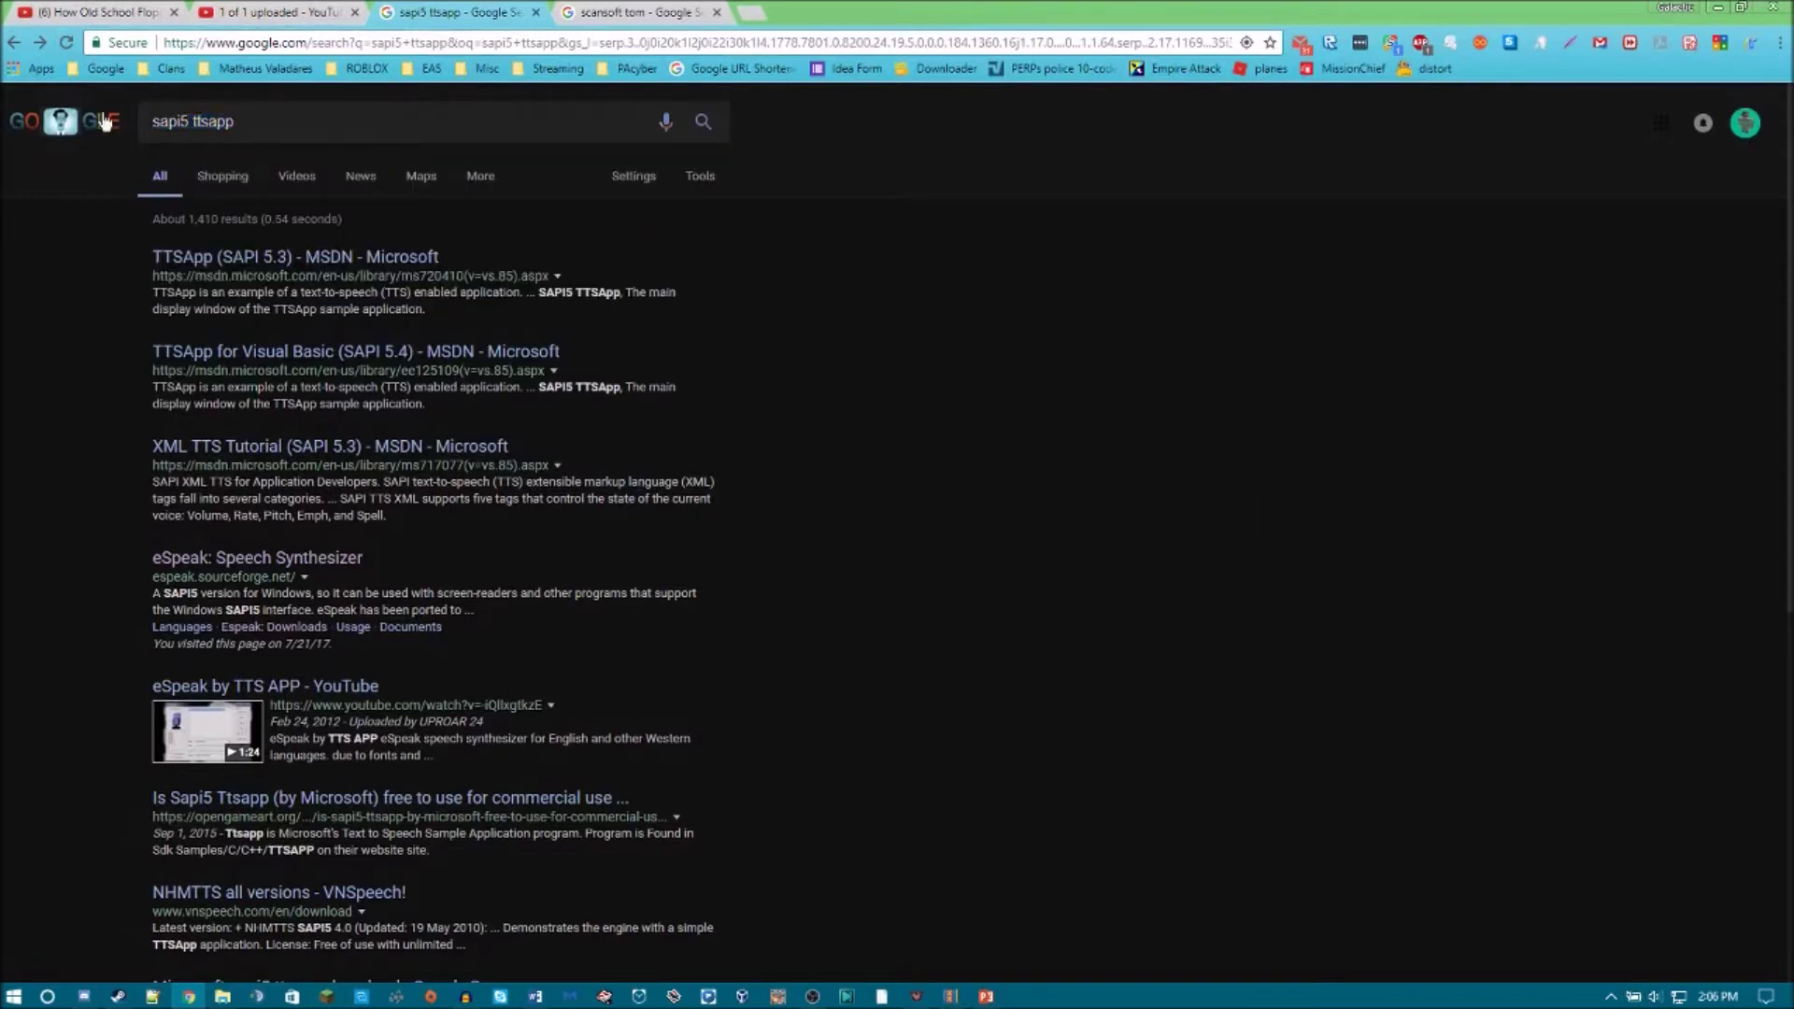
Visit the eSpeak Speech Synthesizer result, then close its tab.
drag(232, 124, 172, 125)
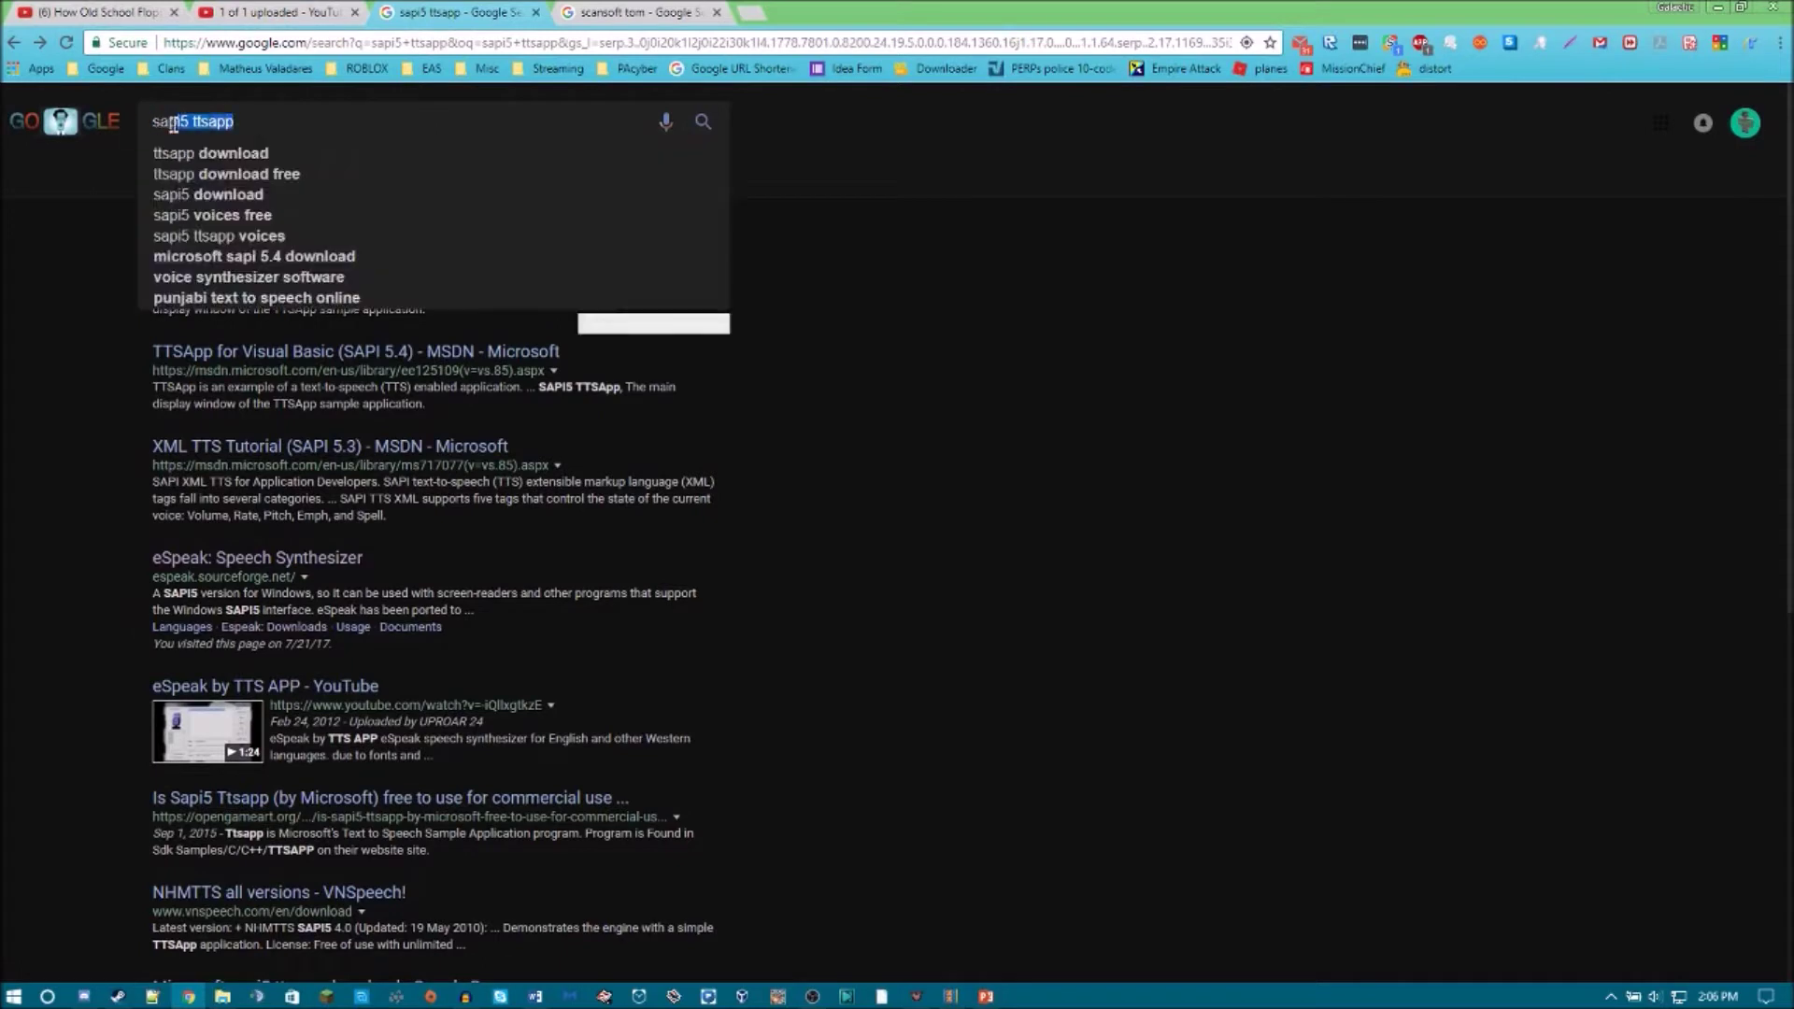
click(238, 121)
click(952, 459)
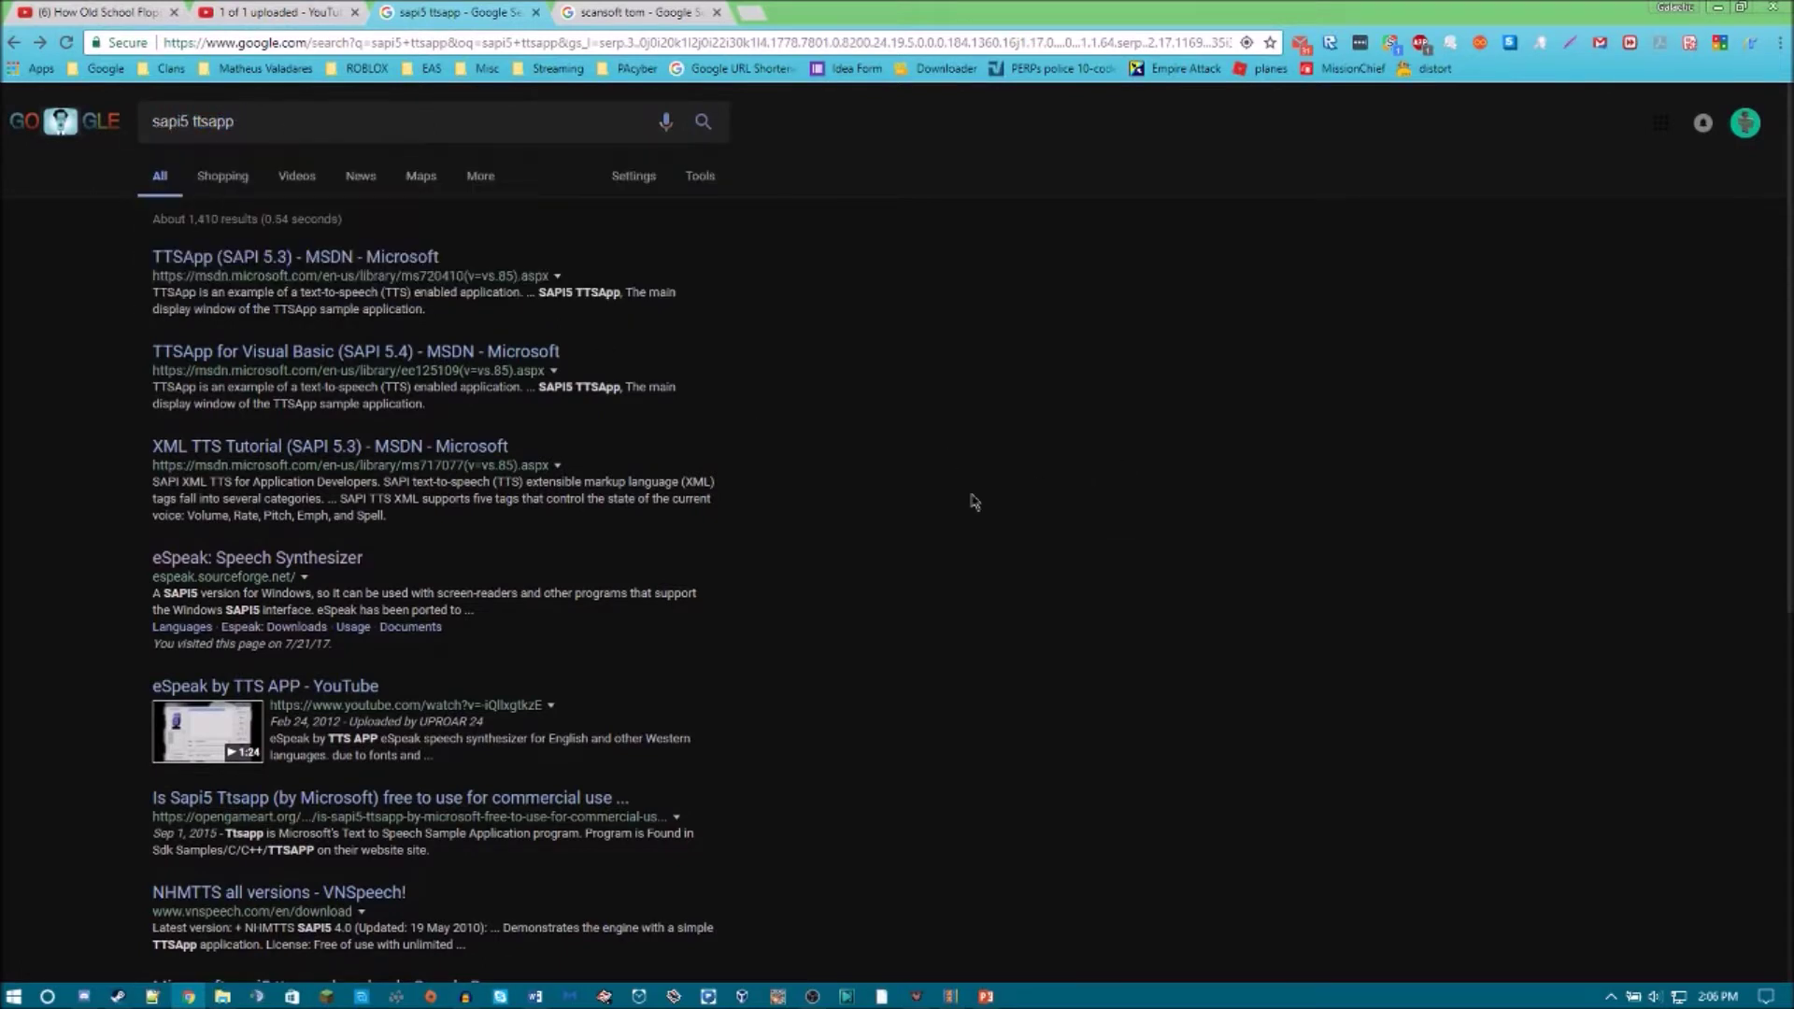
click(297, 562)
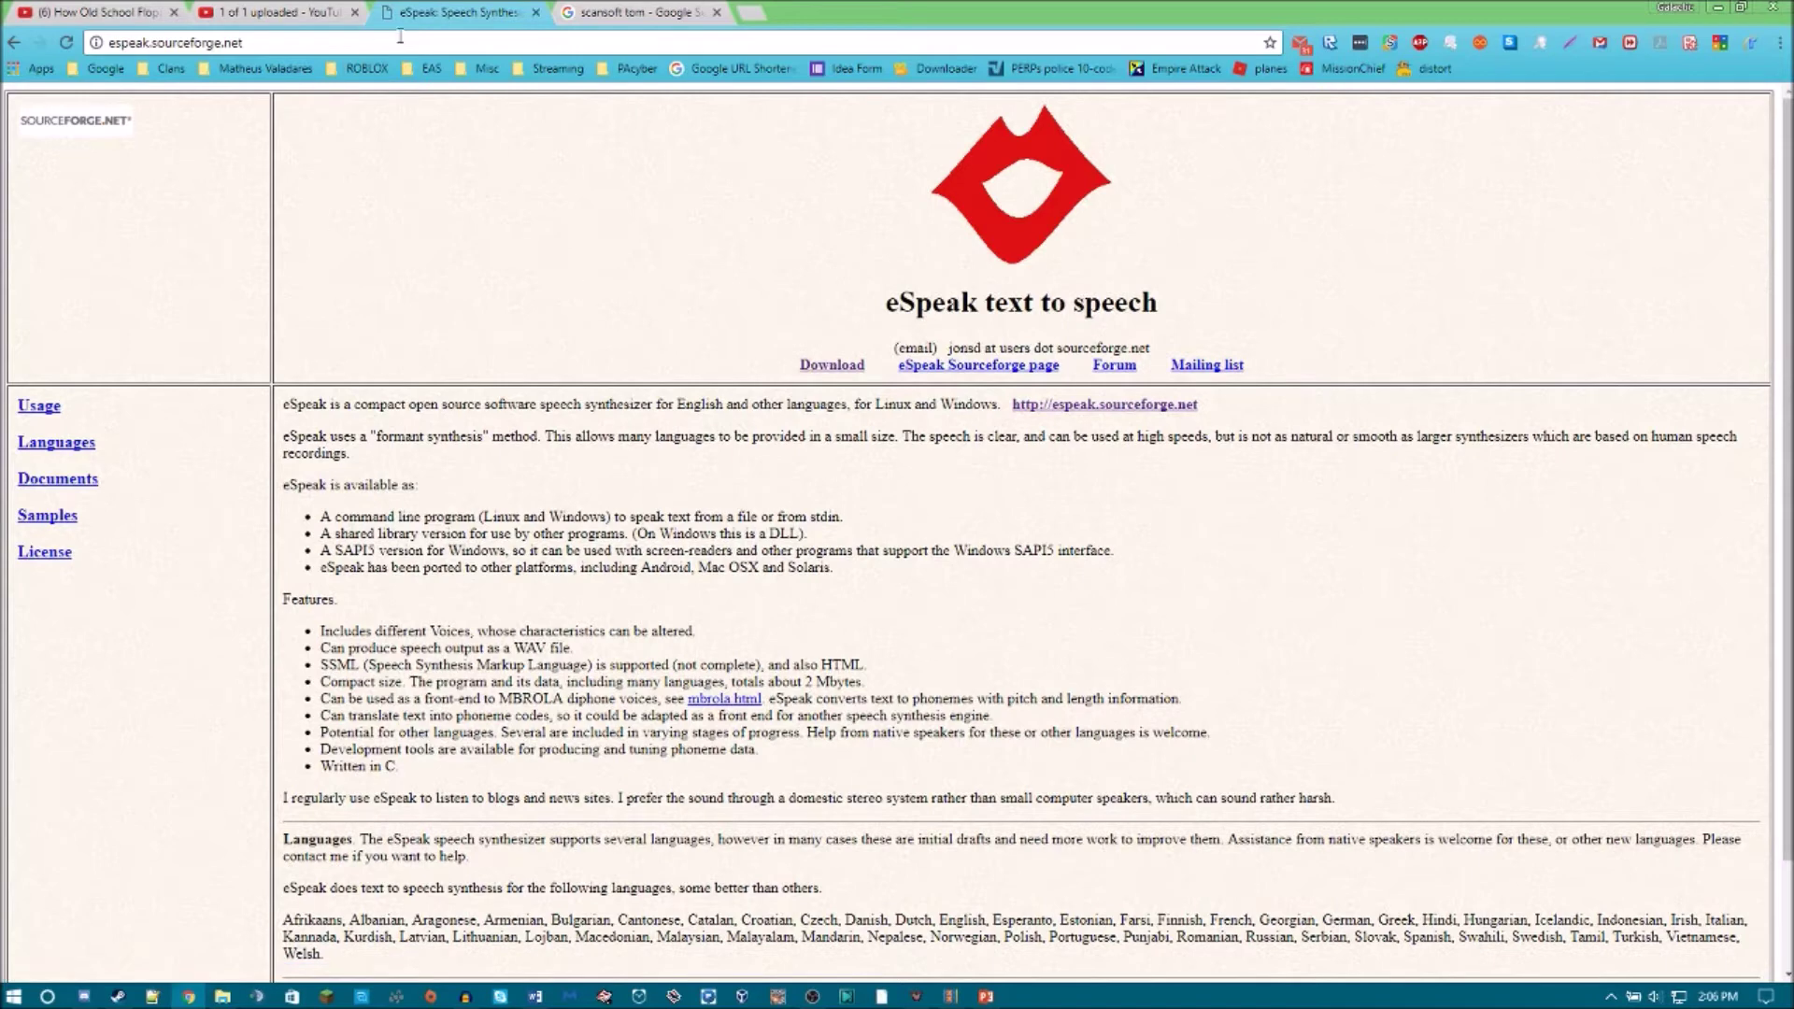
click(537, 12)
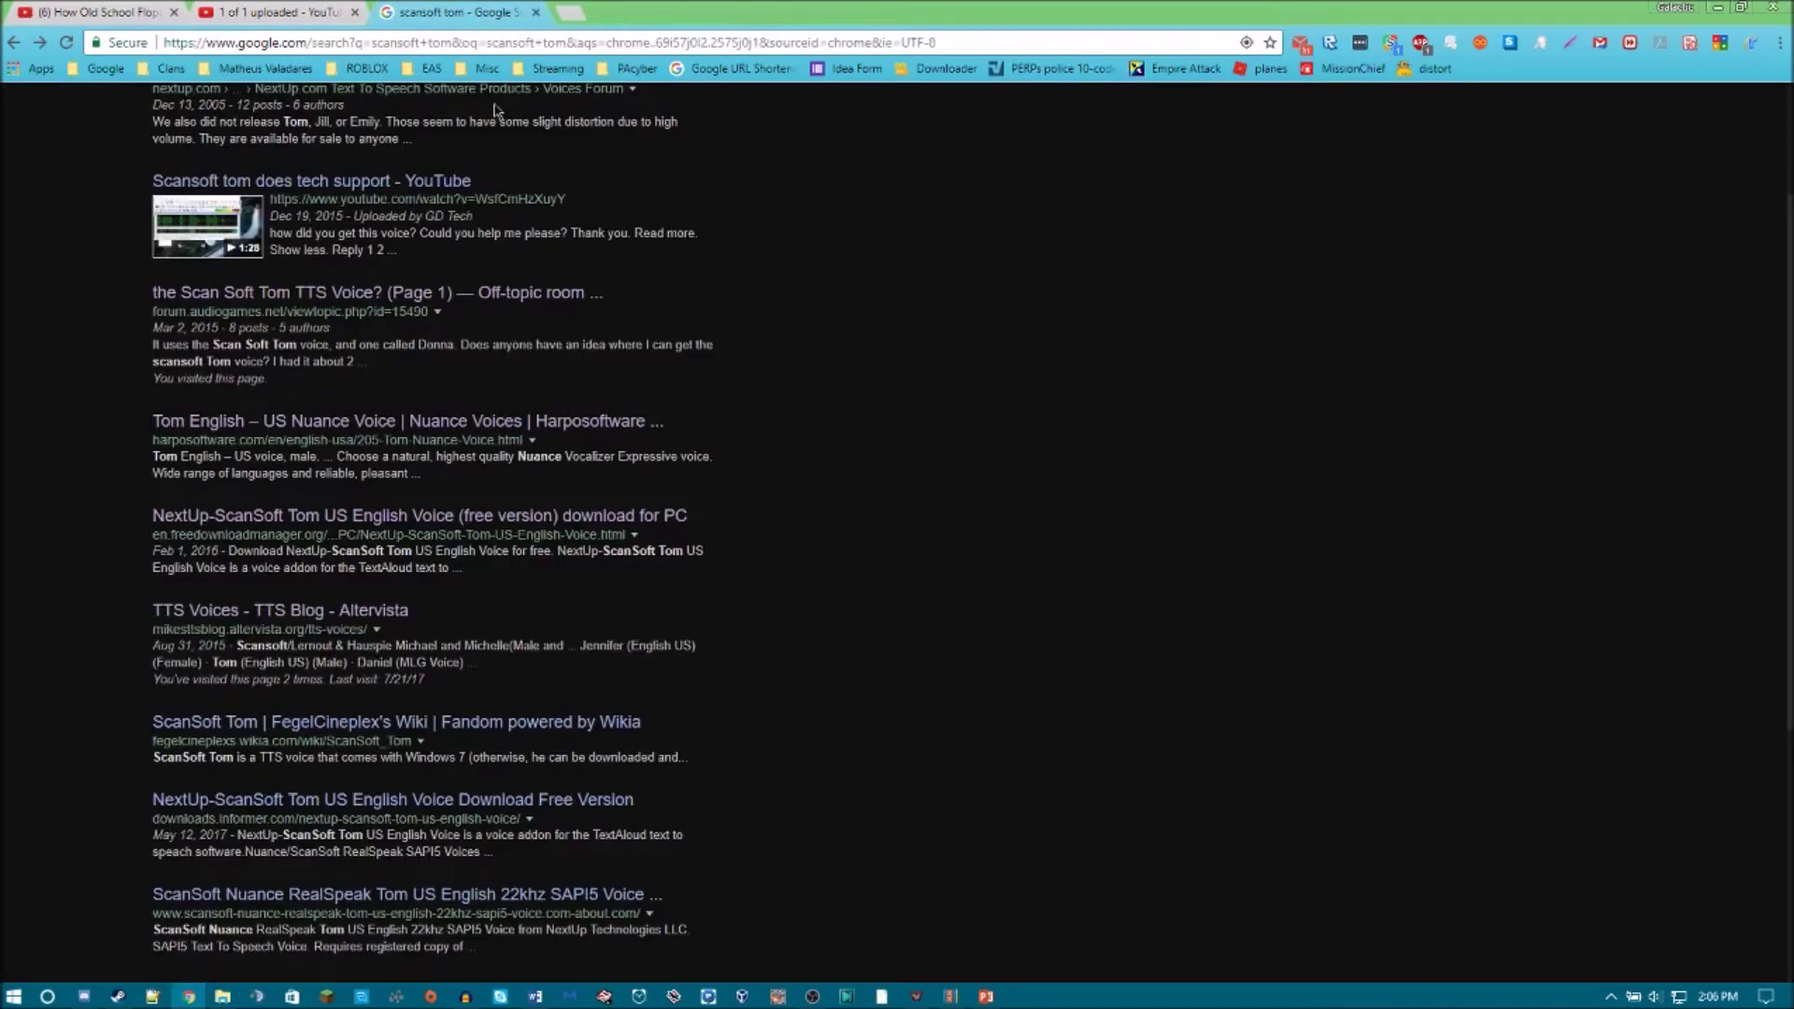
scroll(421, 348, up, 2)
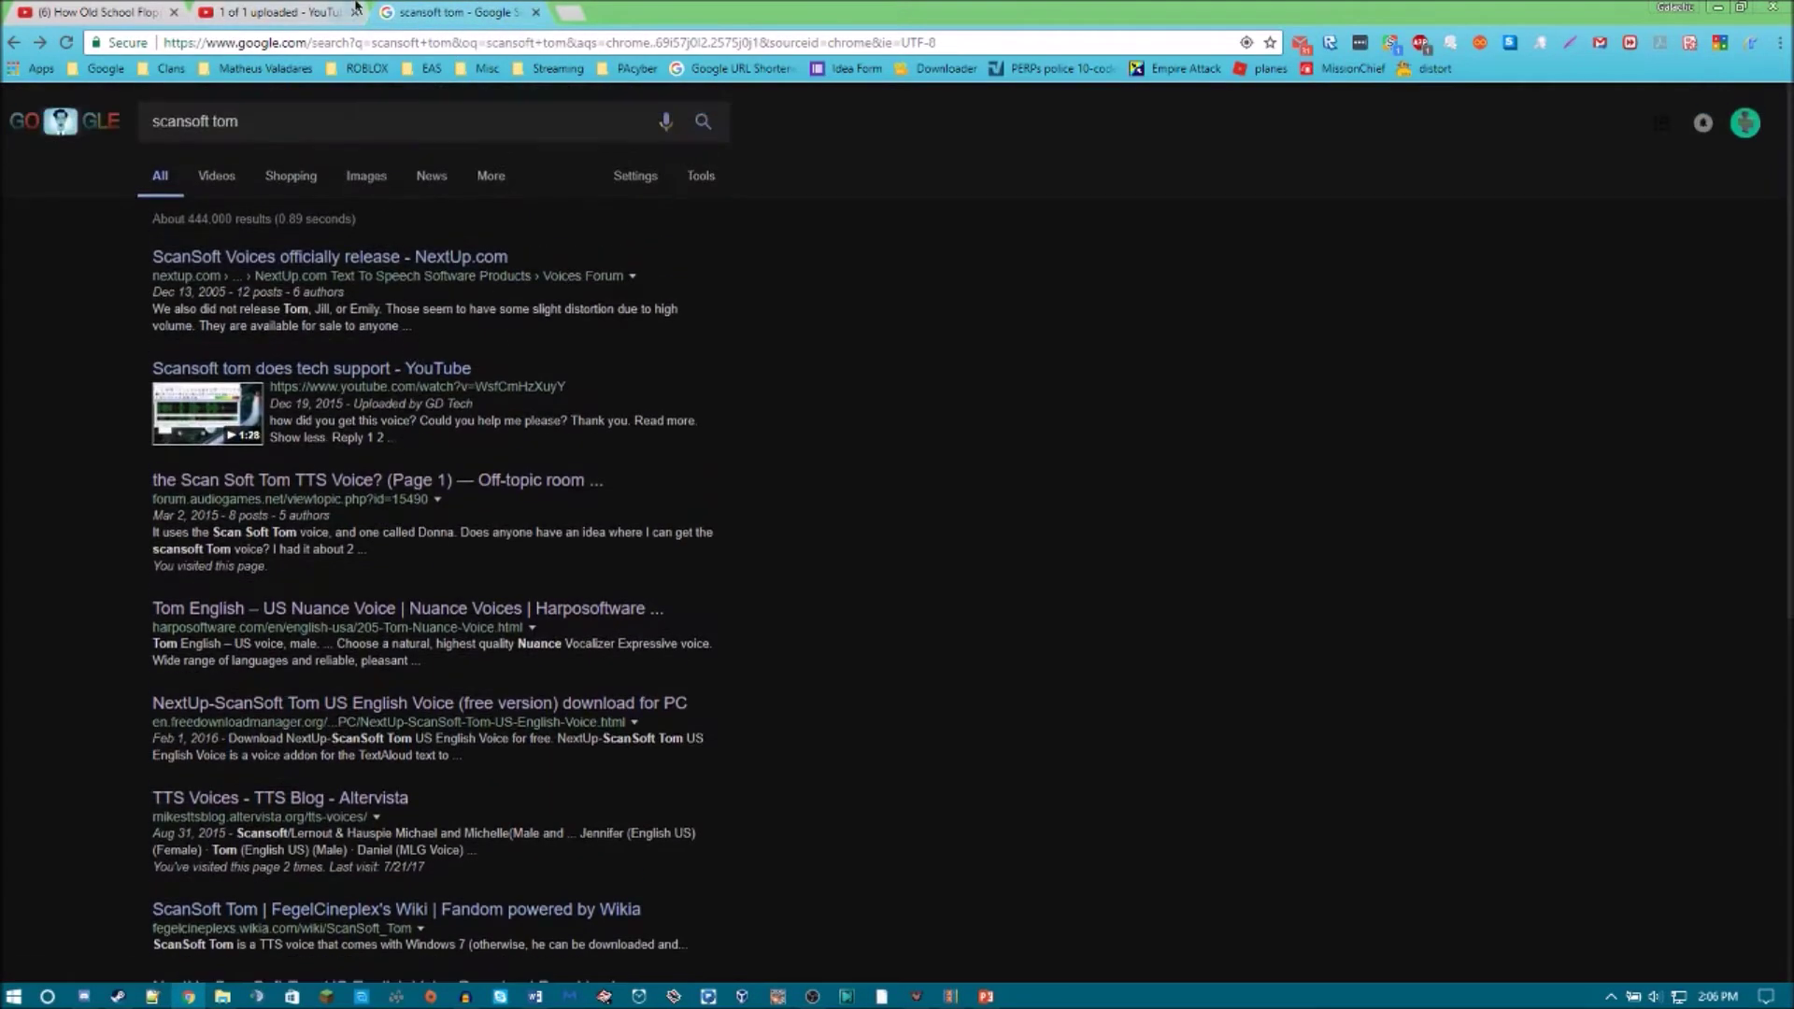
Open the freedownloadmanager NextUp-ScanSoft Tom voice page, then close it, leaving a new tab.
click(284, 115)
mouse_move(283, 112)
mouse_down()
mouse_move(78, 127)
mouse_move(176, 126)
mouse_move(154, 127)
mouse_up()
click(1025, 368)
scroll(339, 604, down, 1)
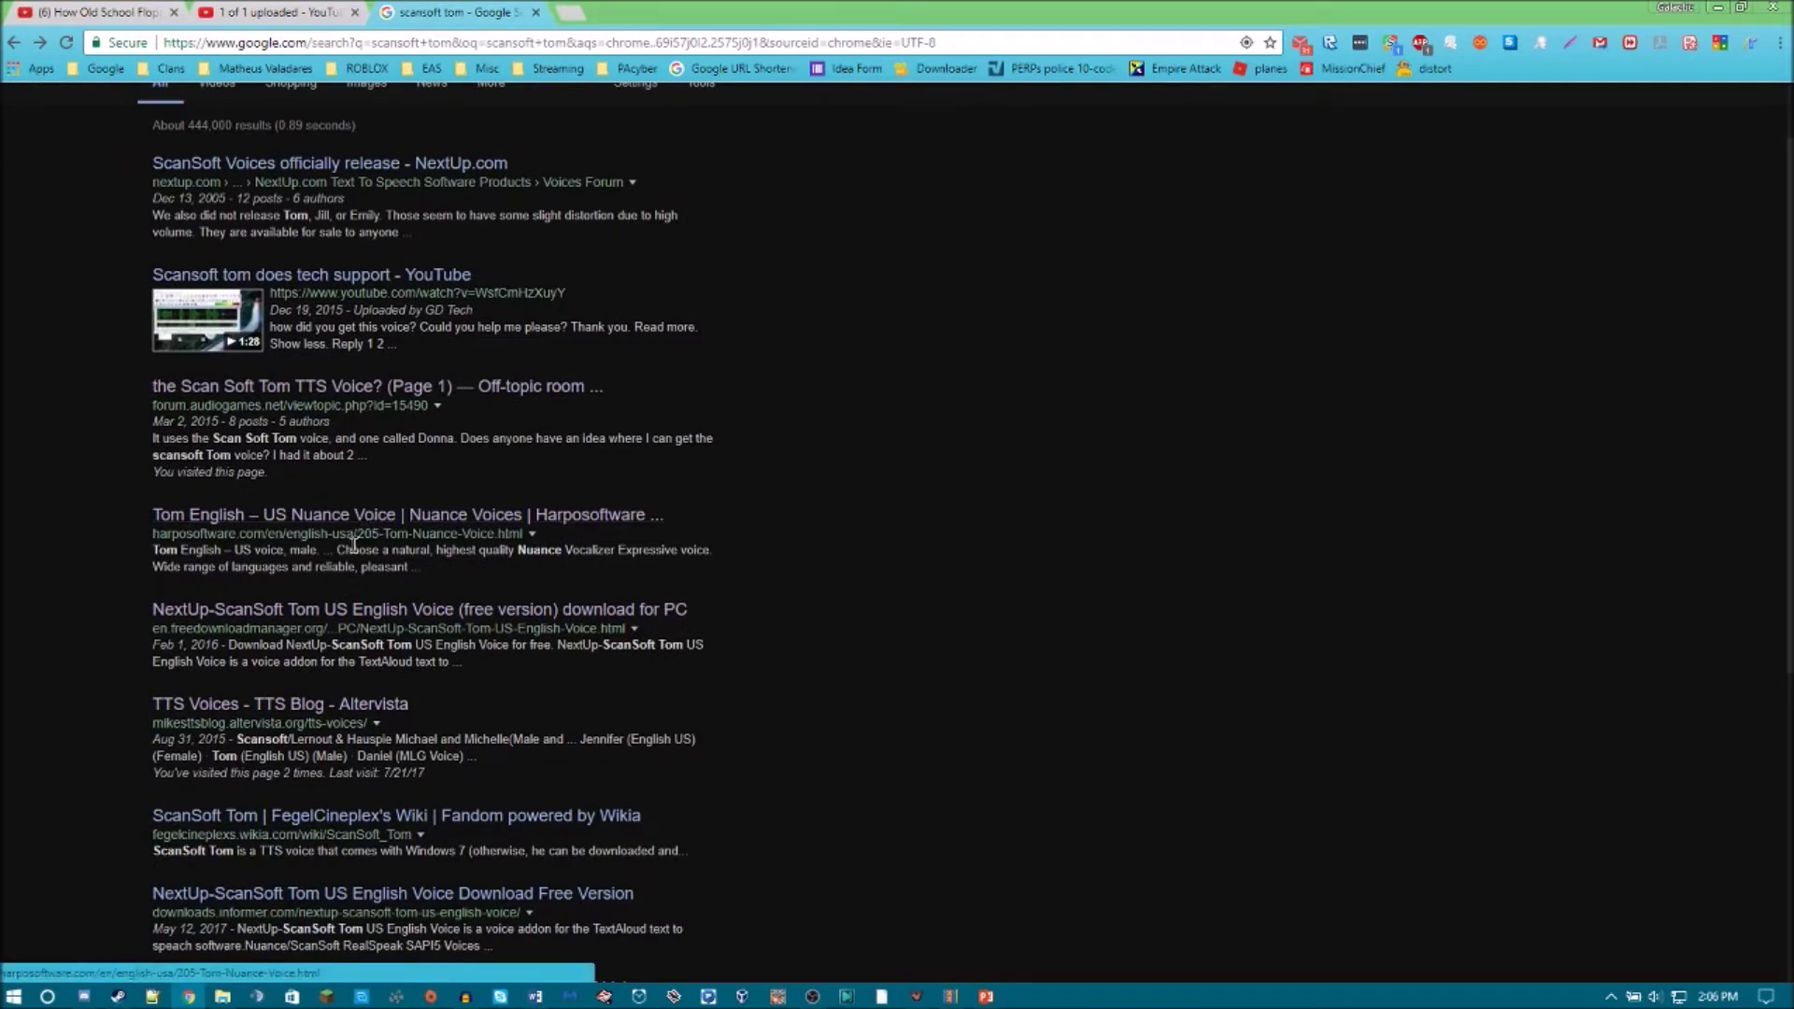
click(315, 615)
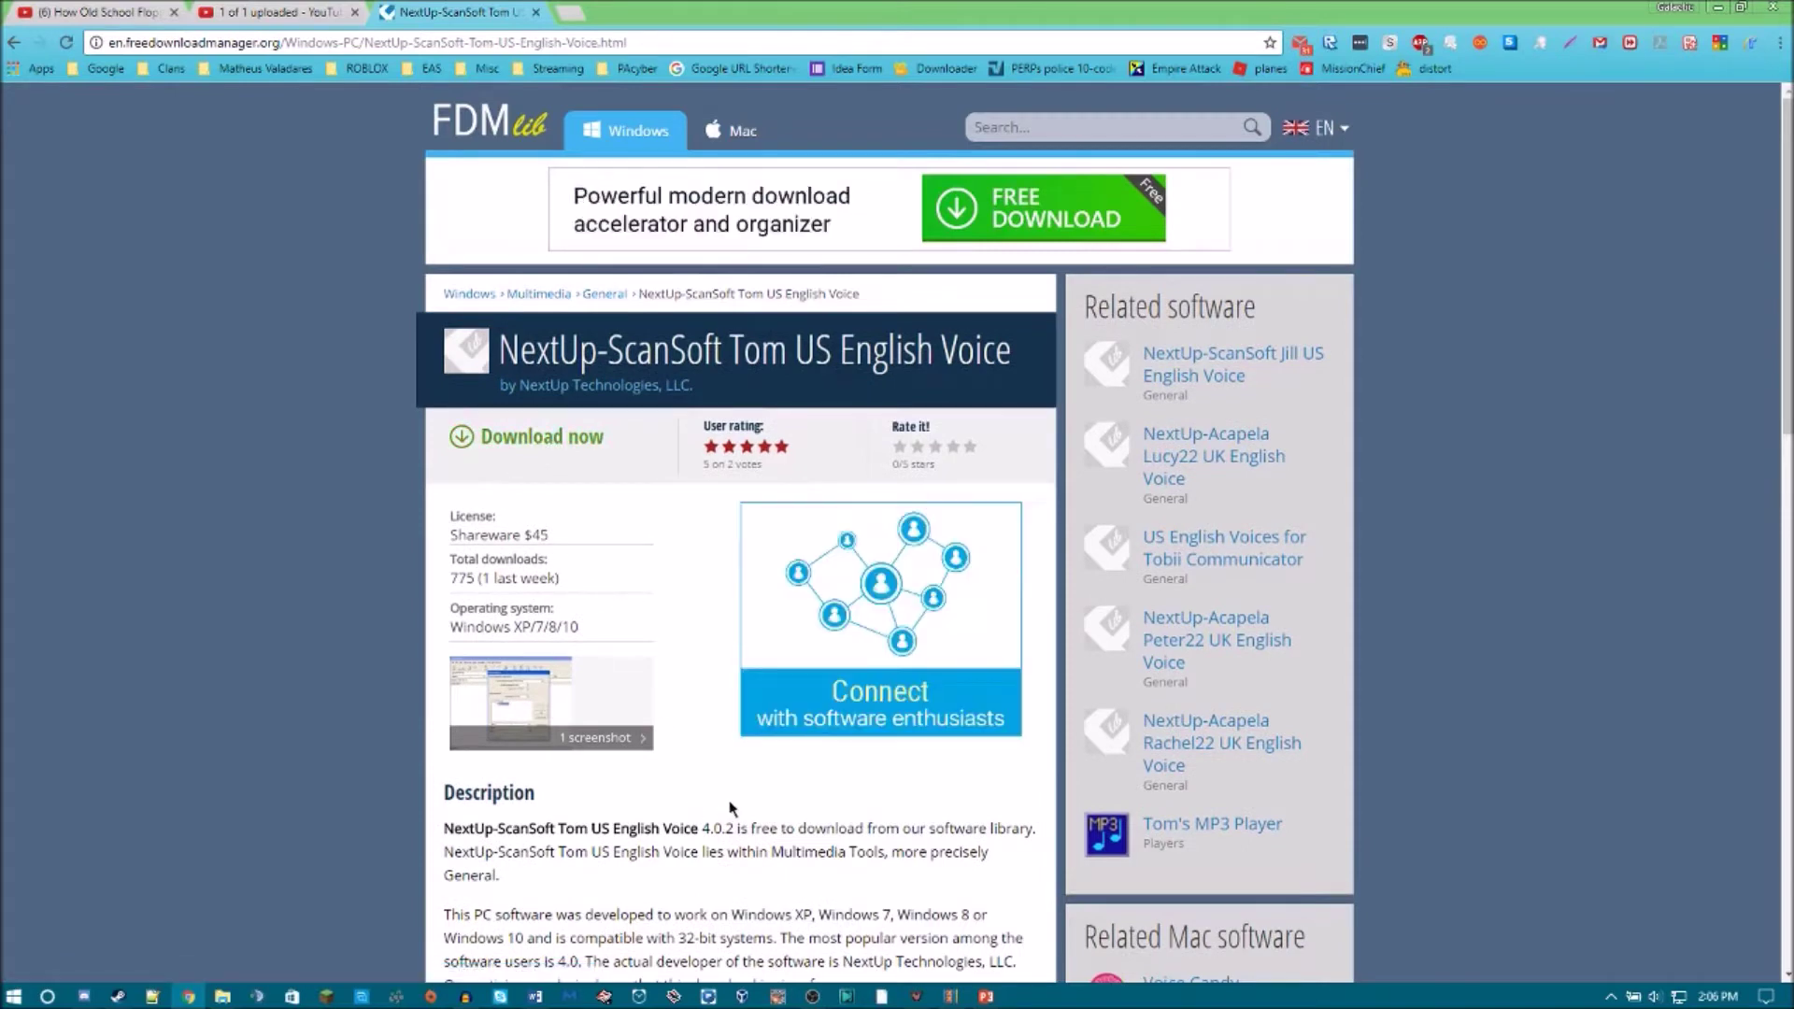
click(568, 12)
click(534, 12)
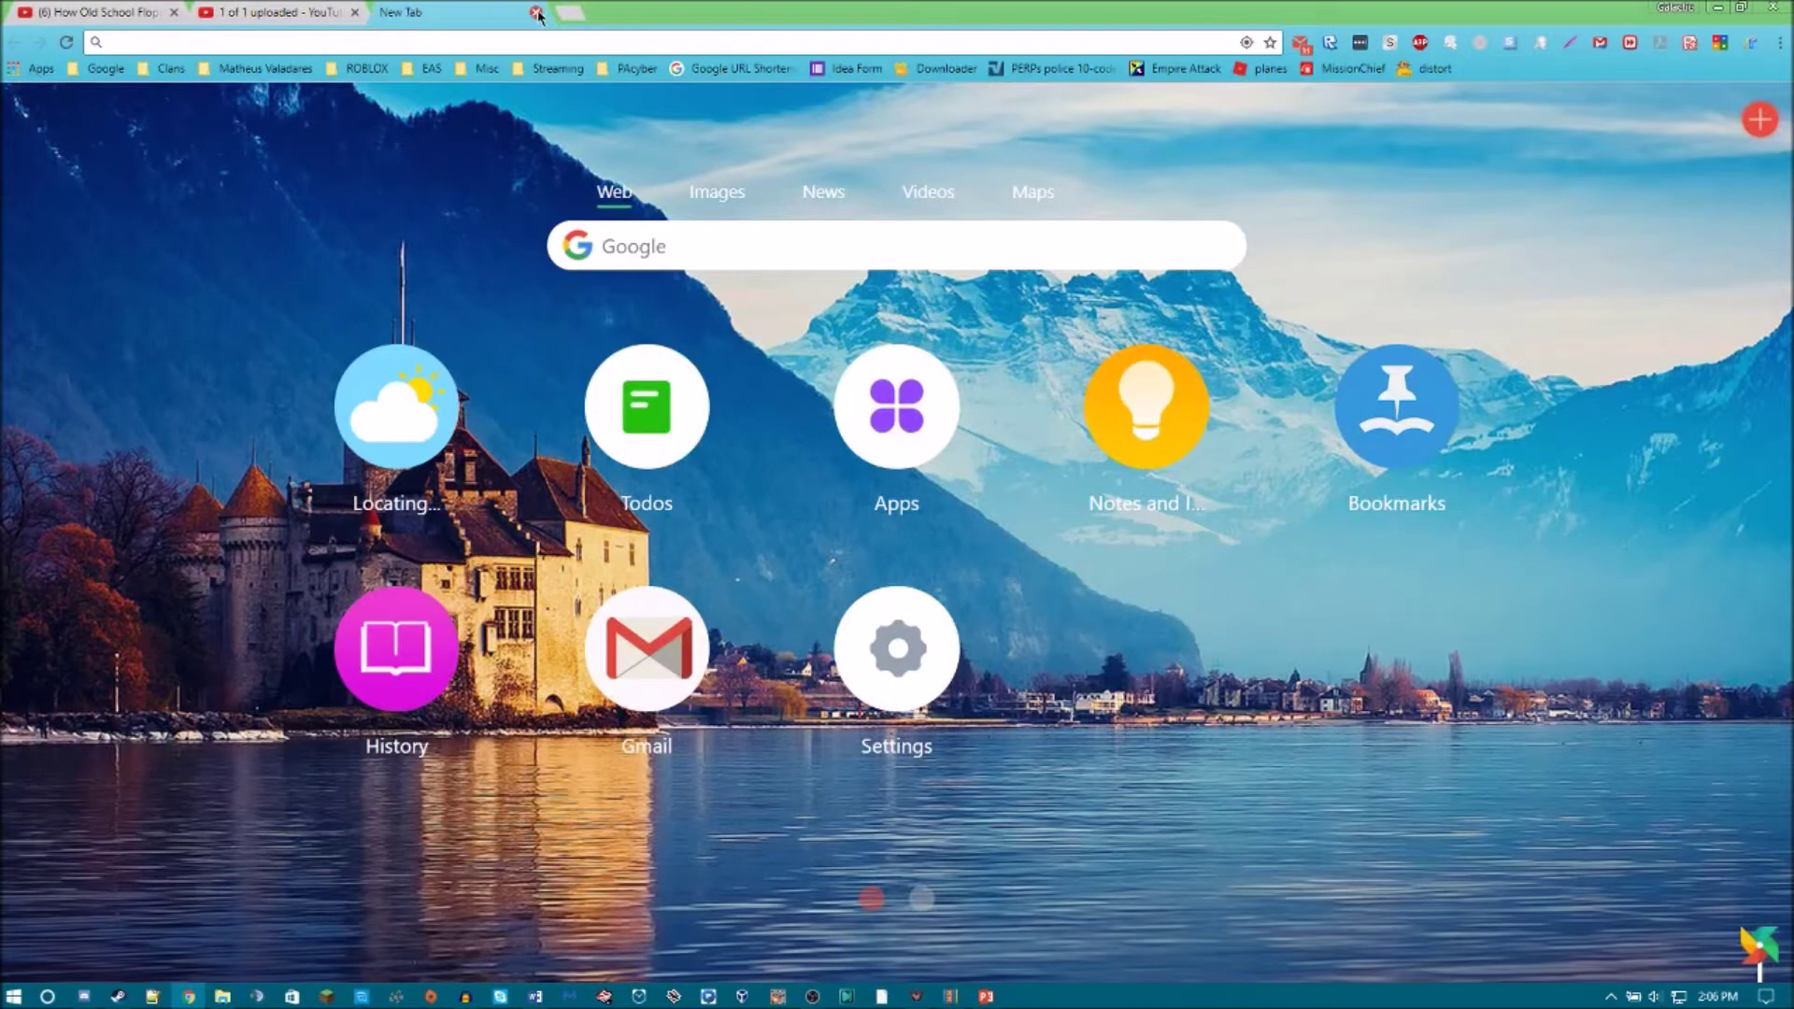
Clear the old monthly test script from the SAPI5 TTSApp text box.
click(534, 13)
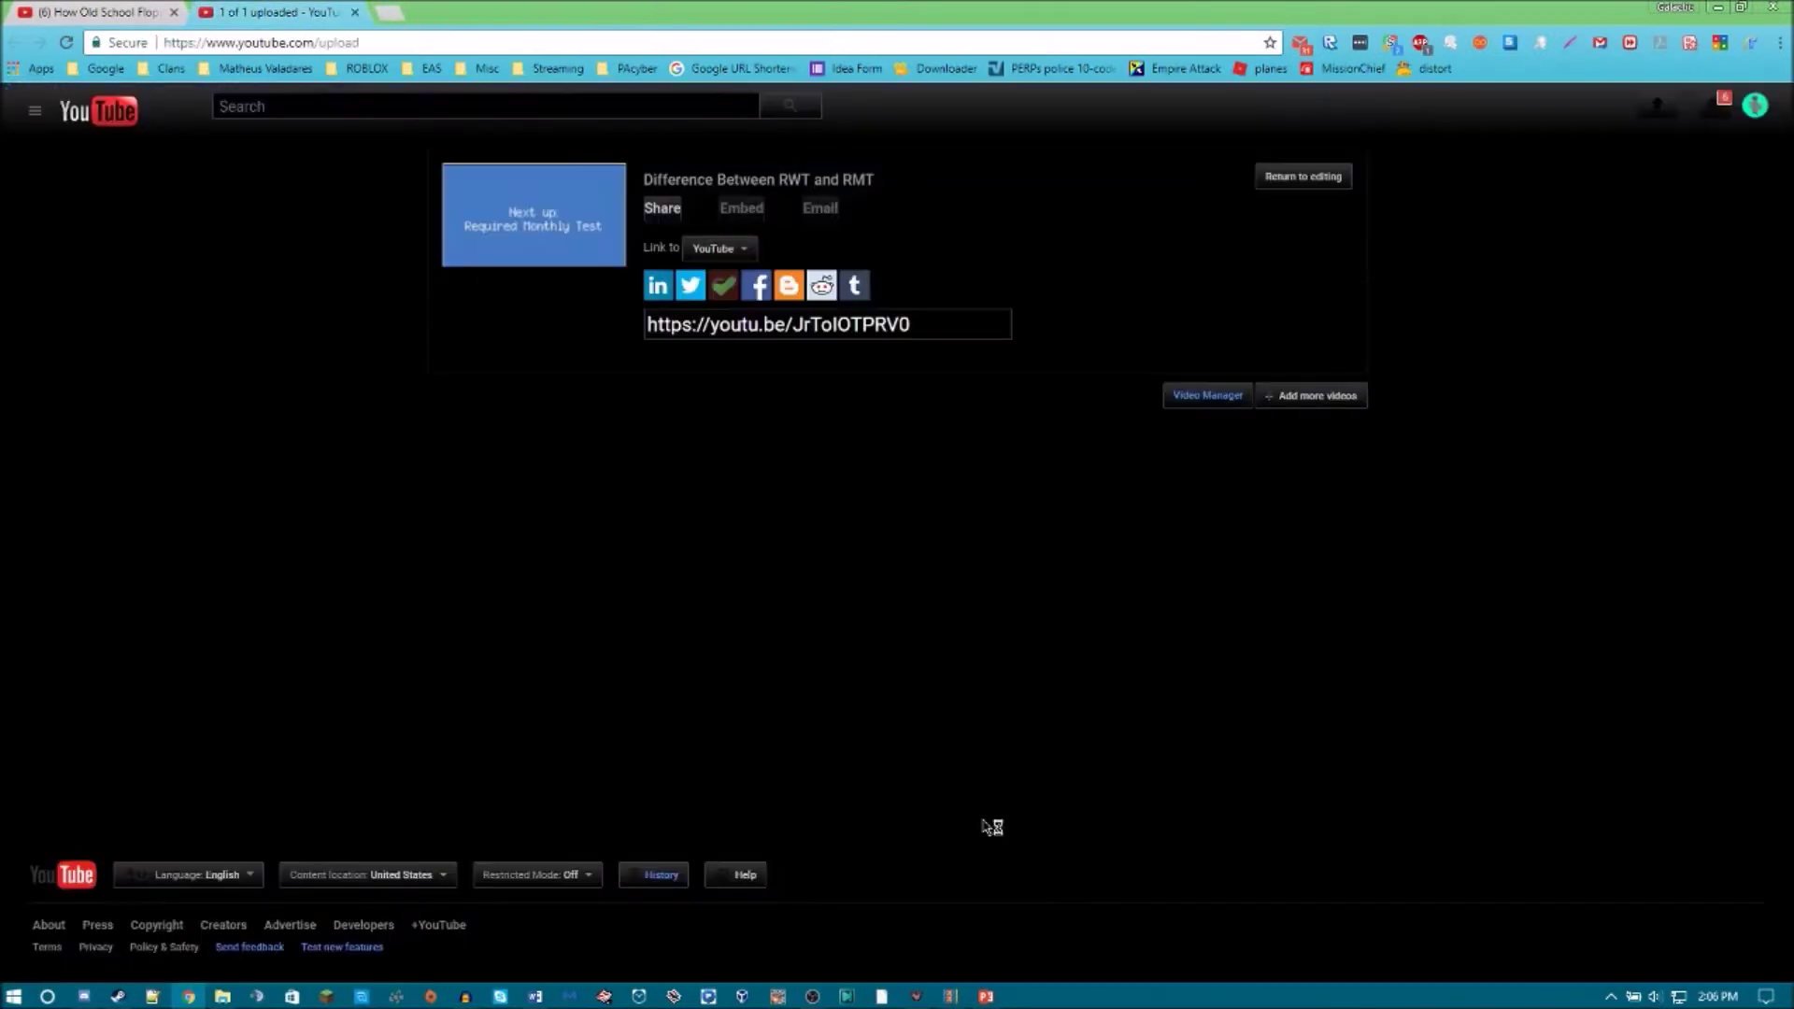
click(919, 997)
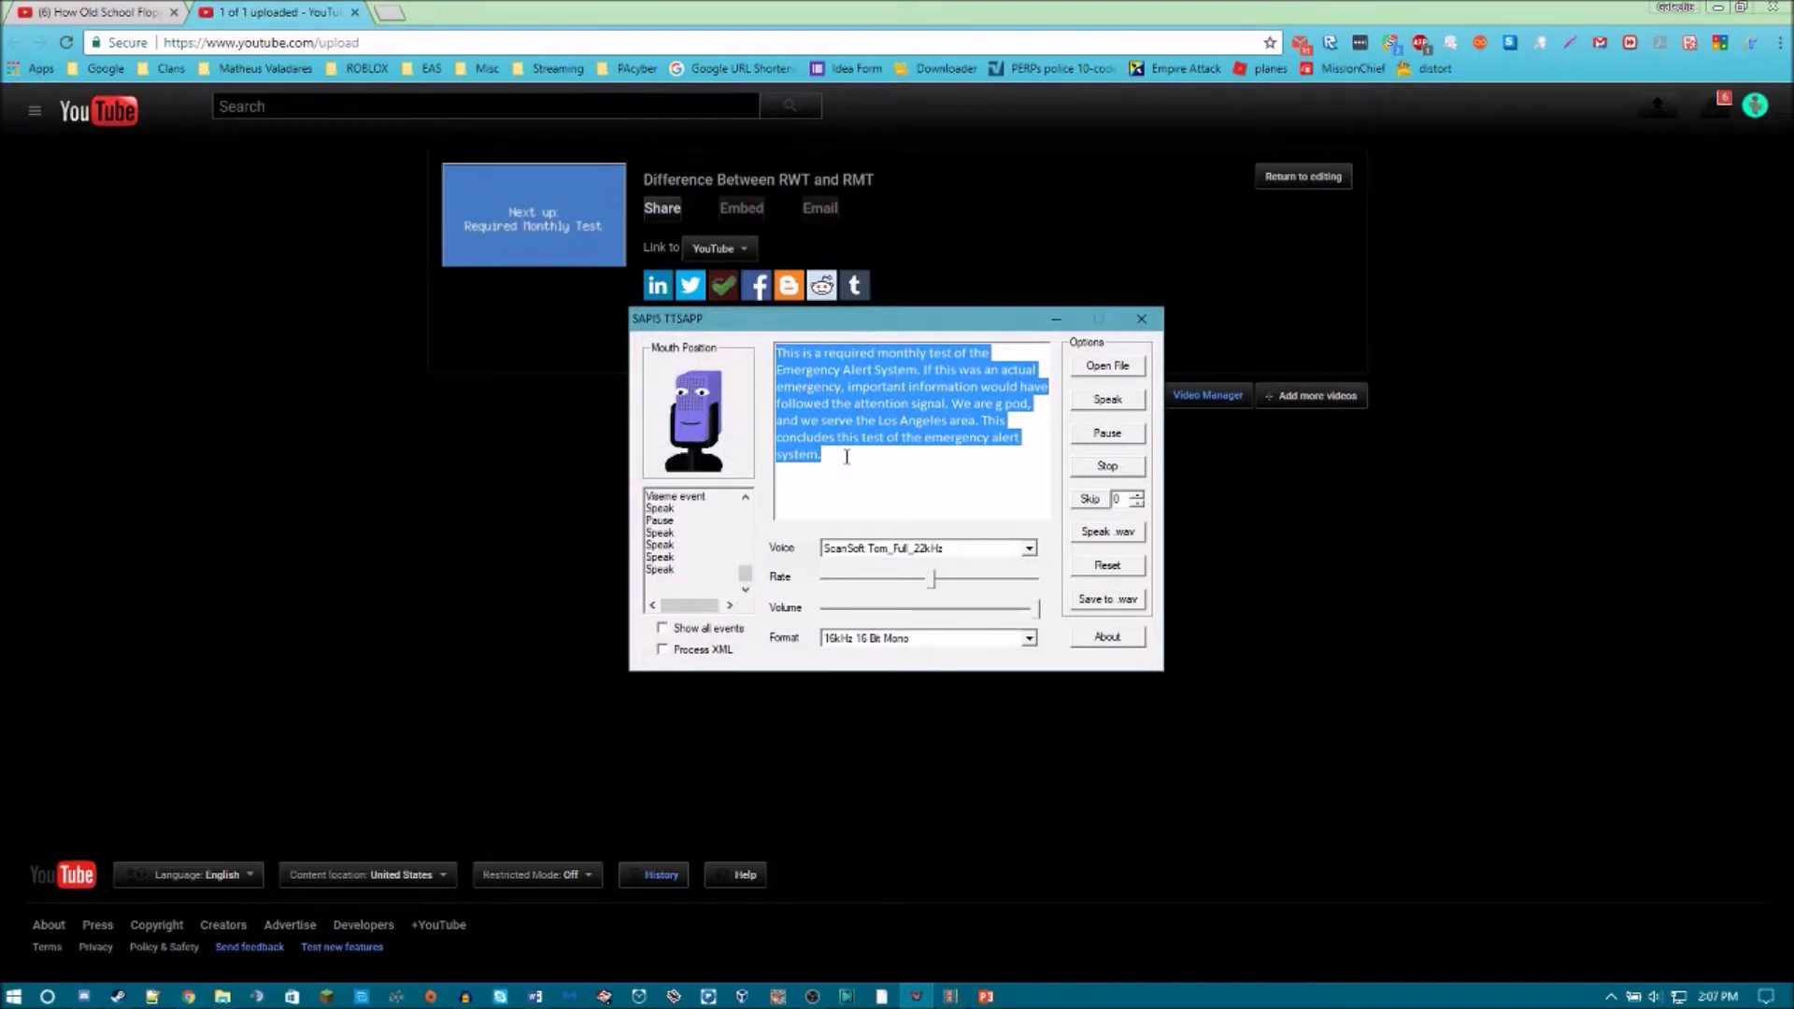
key(Delete)
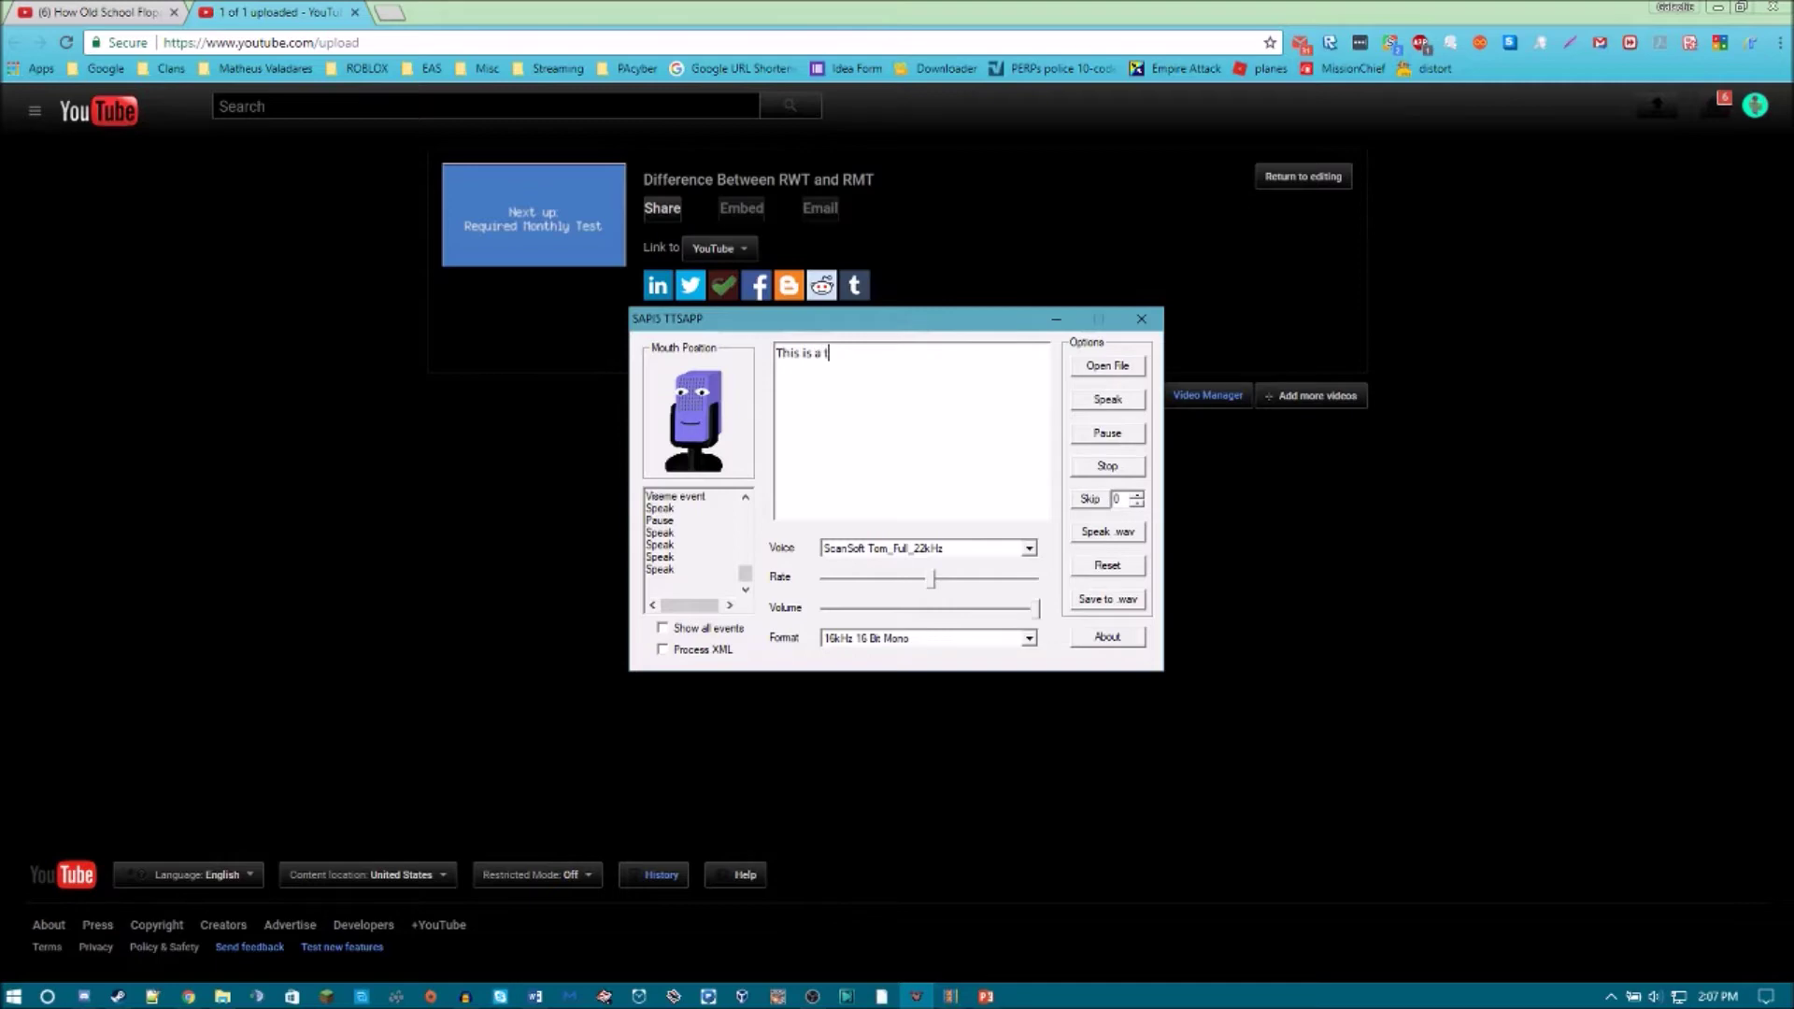
key(BackSpace)
key(BackSpace)
key(BackSpace)
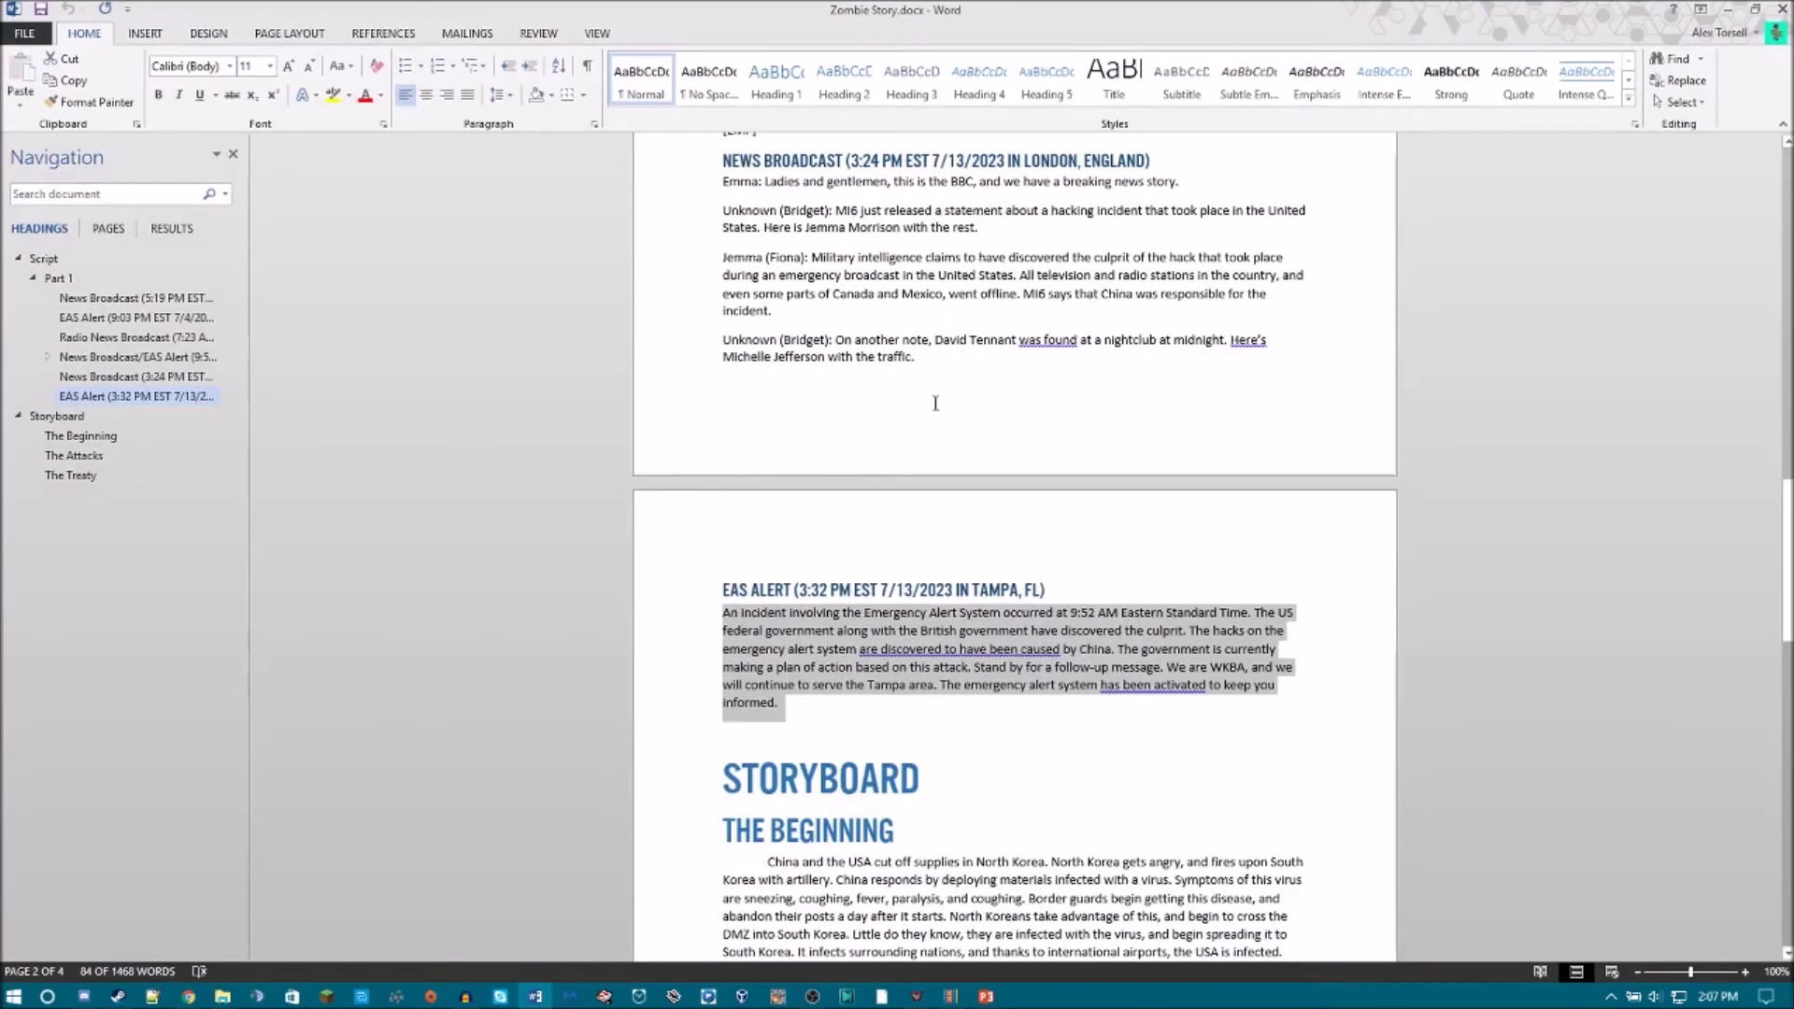
scroll(1019, 523, down, 2)
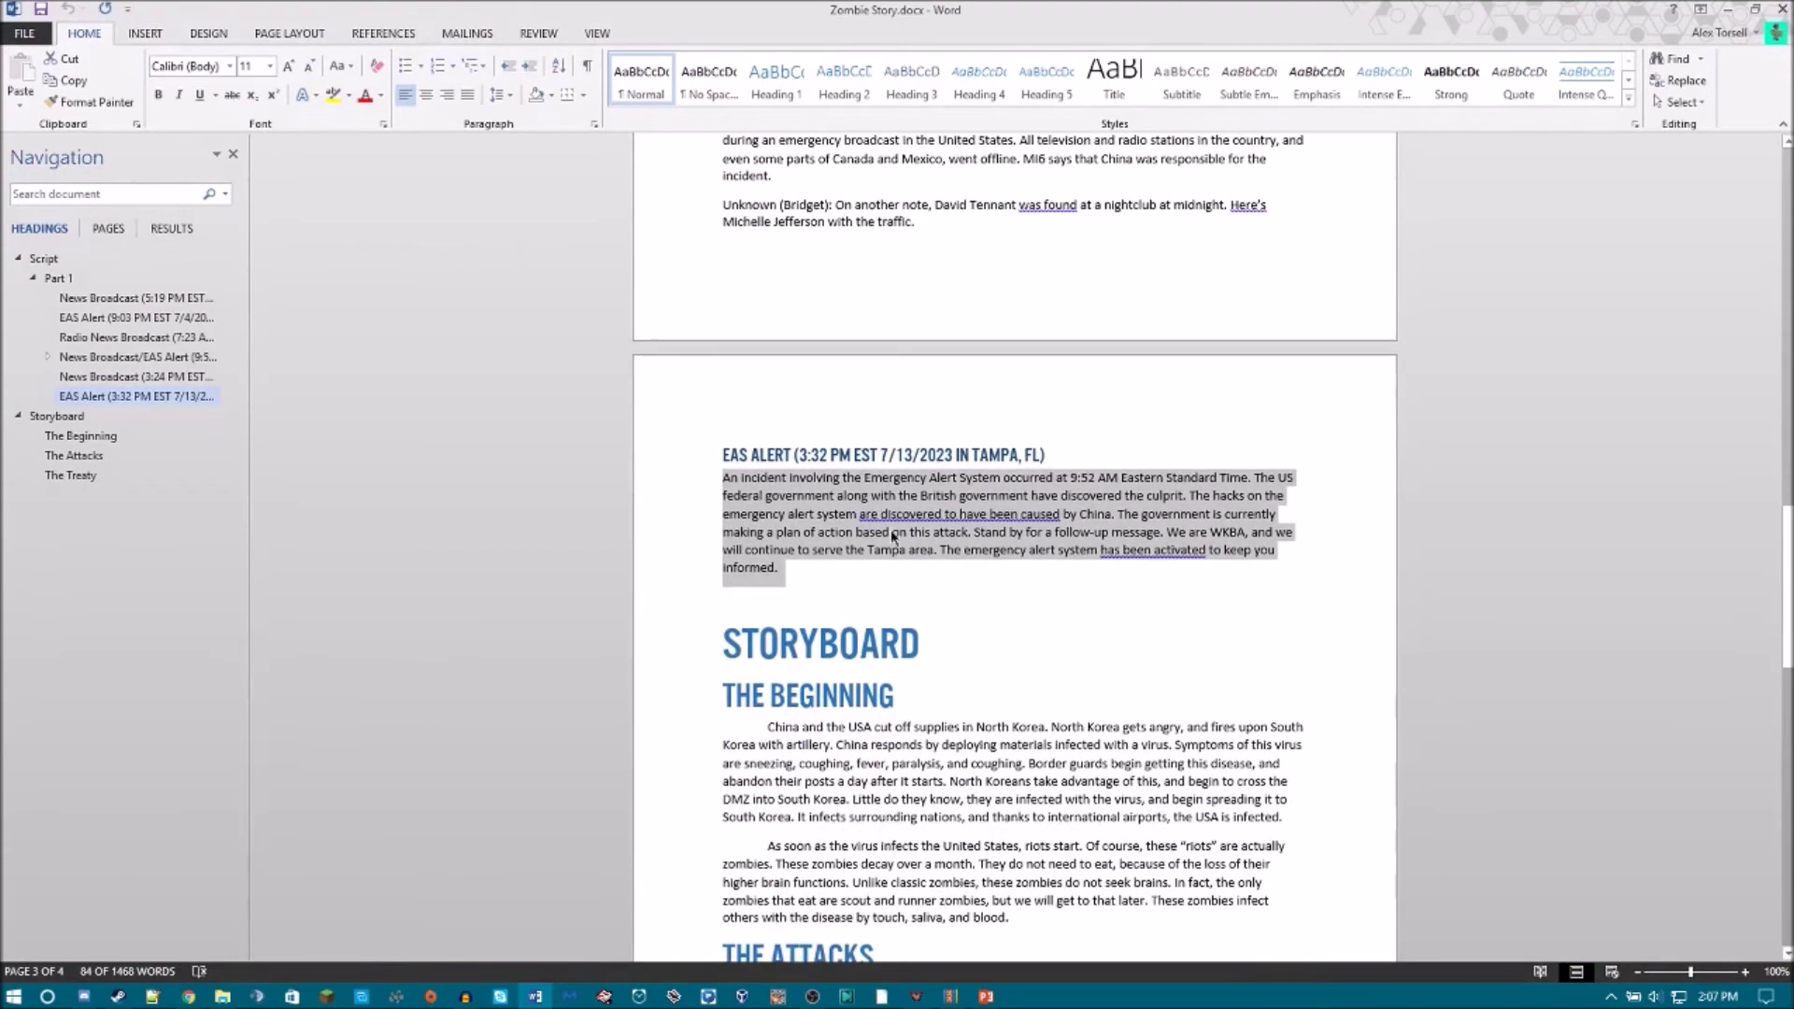
Paste the Tampa EAS alert paragraph copied from Word into TTSApp, then play and stop it.
right_click(835, 512)
click(881, 546)
click(1724, 8)
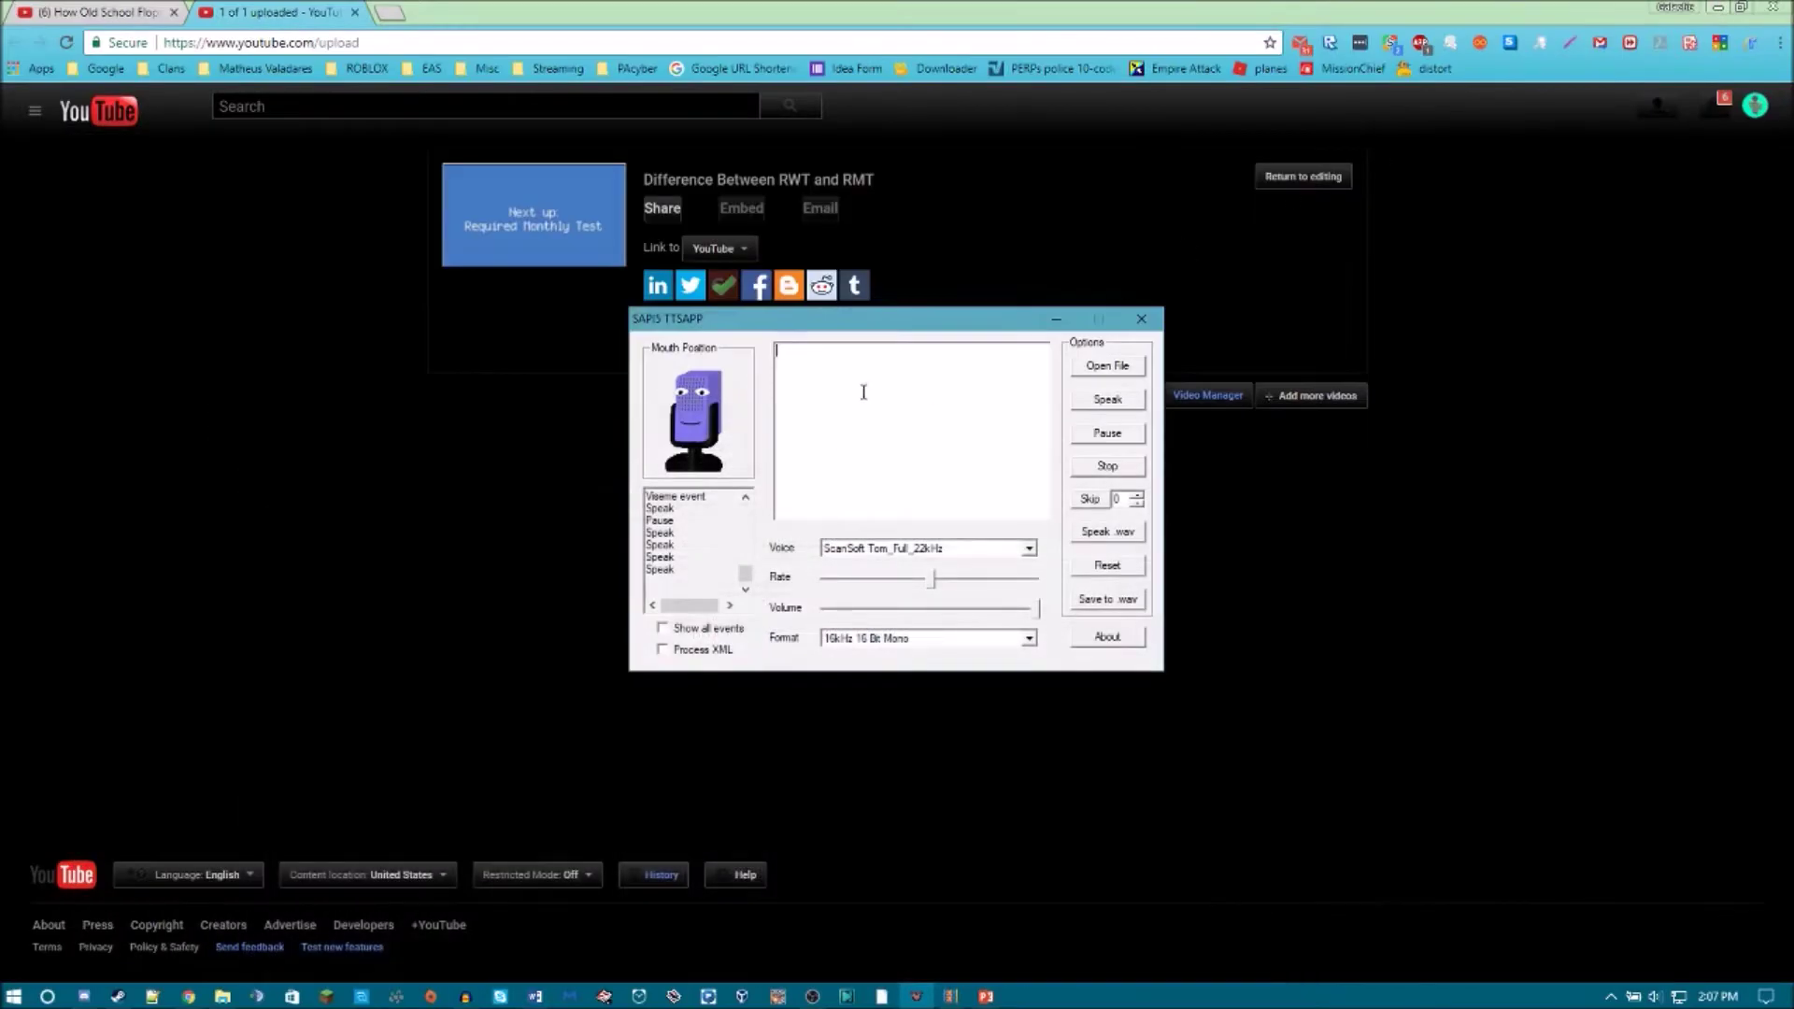
key(ctrl+v)
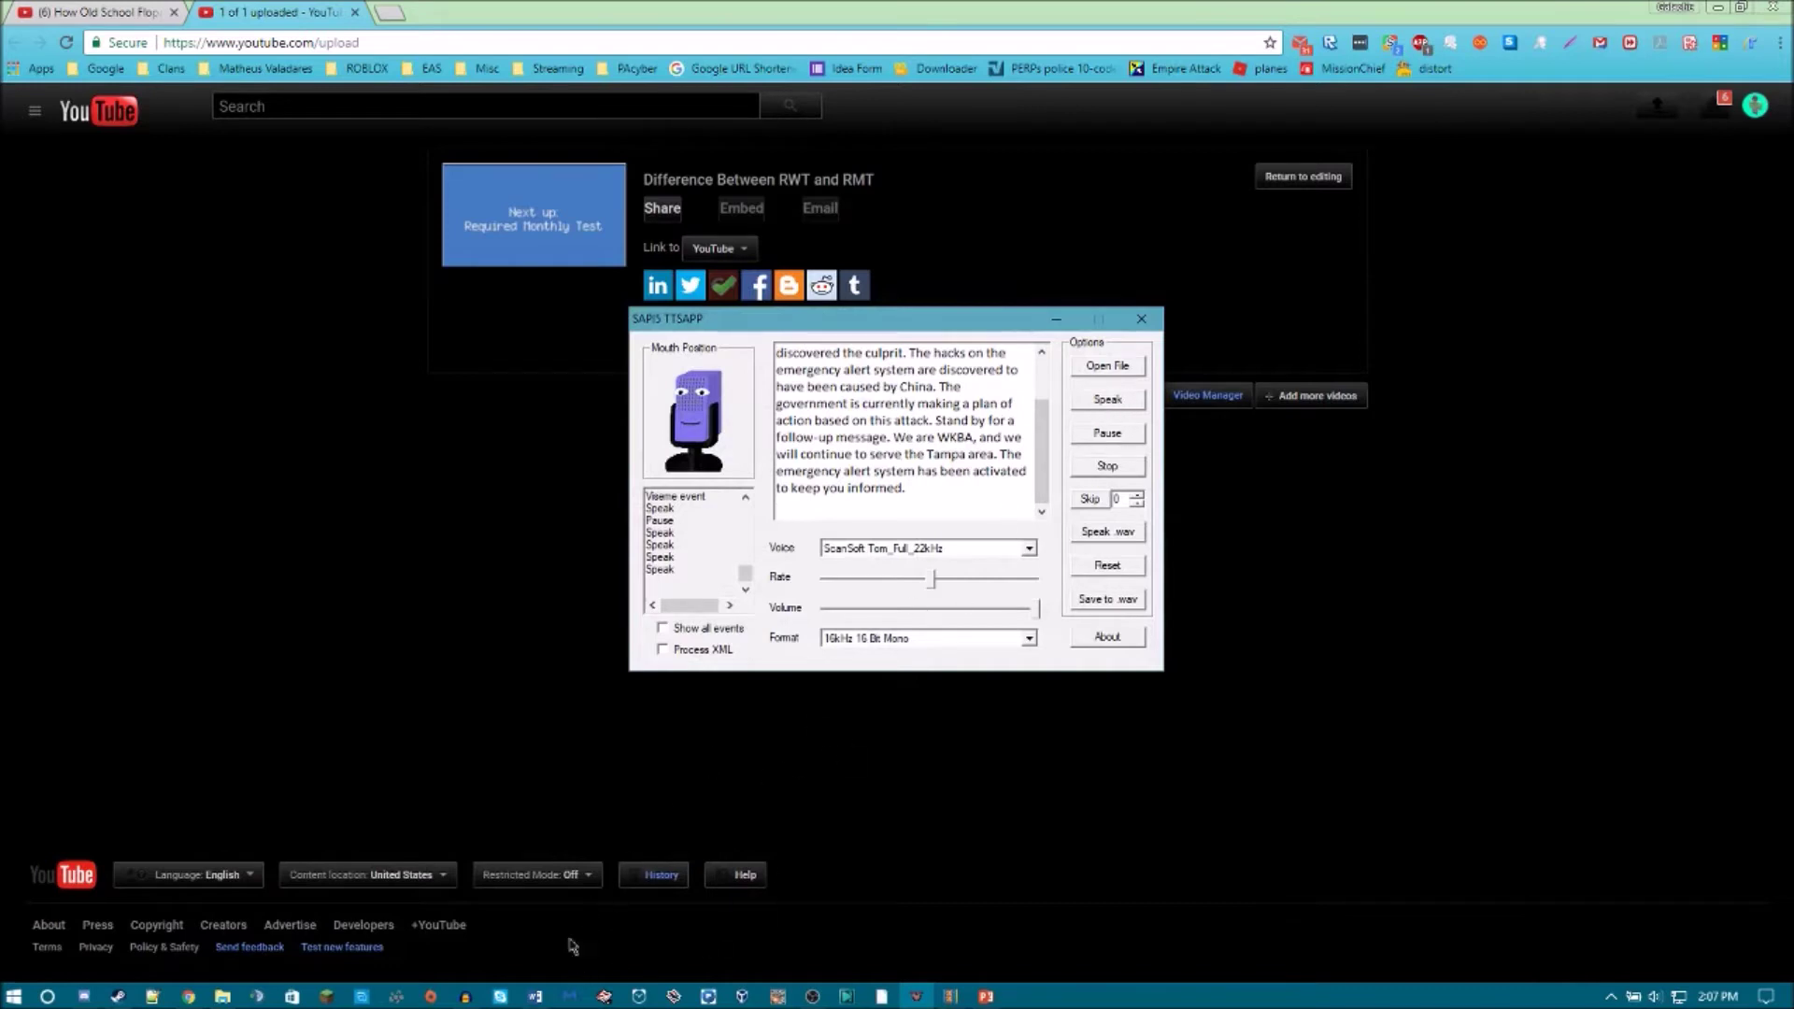
click(1119, 403)
click(1107, 471)
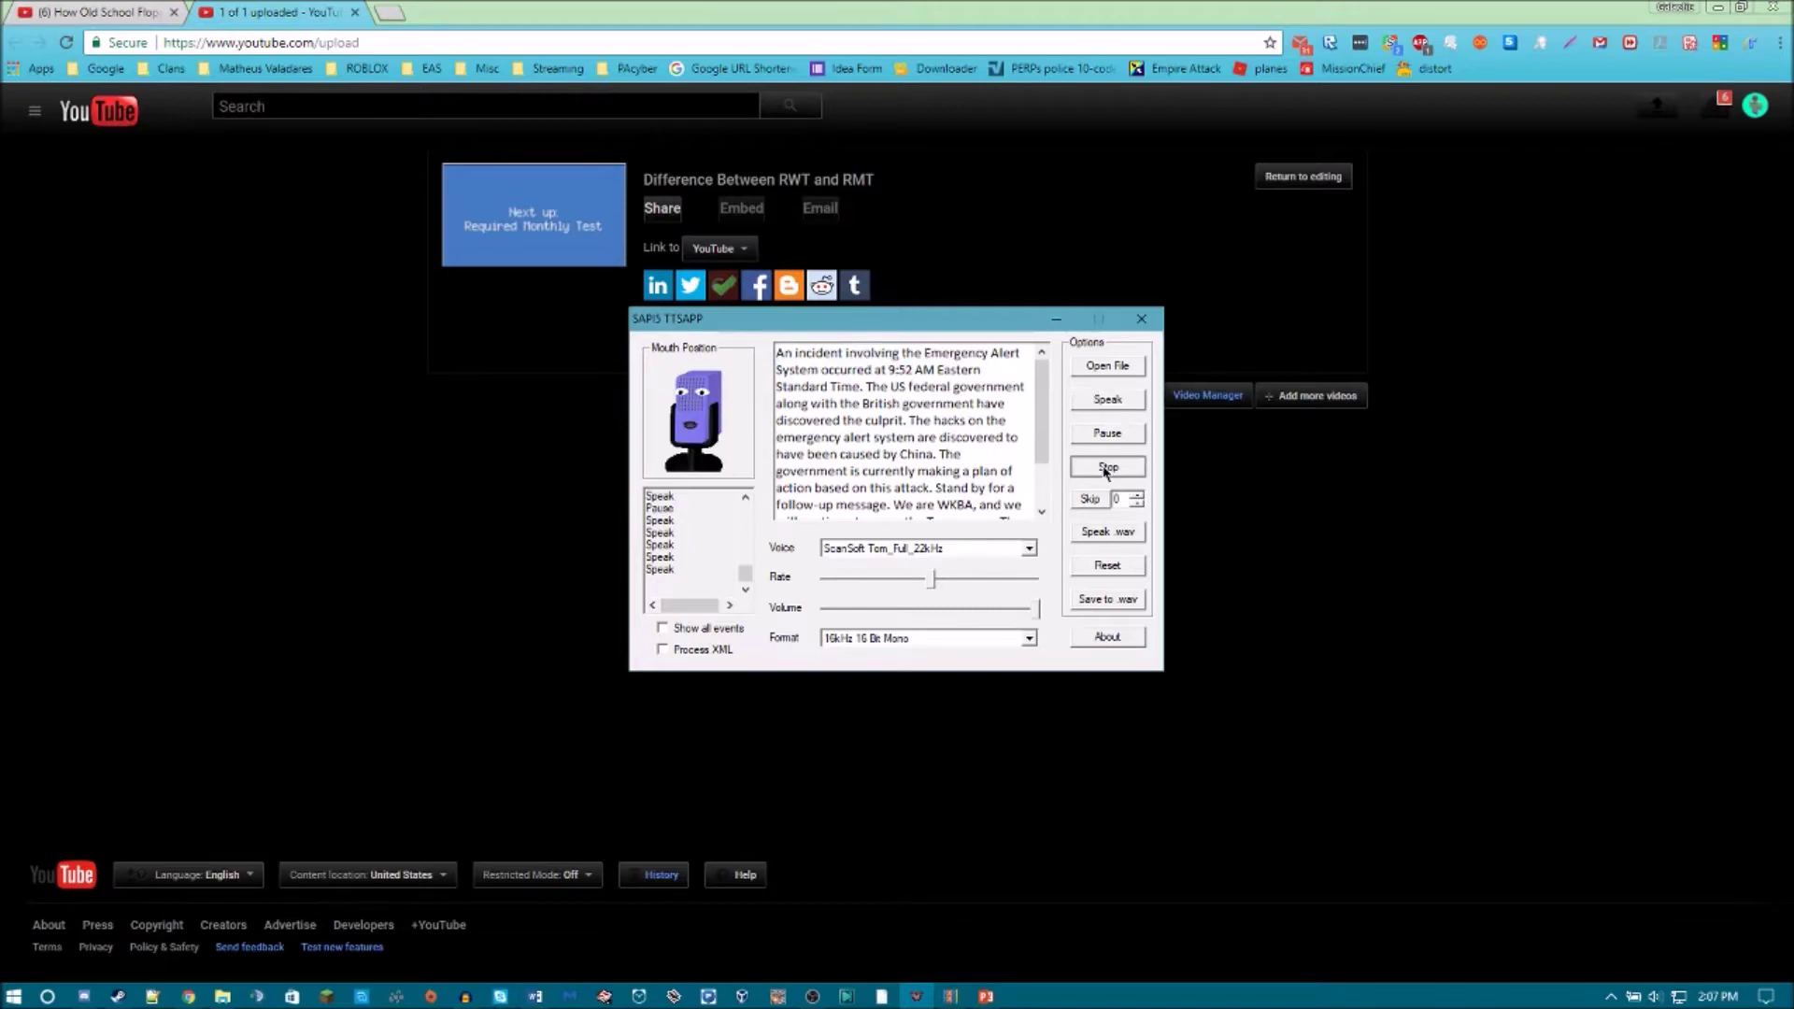
click(474, 1000)
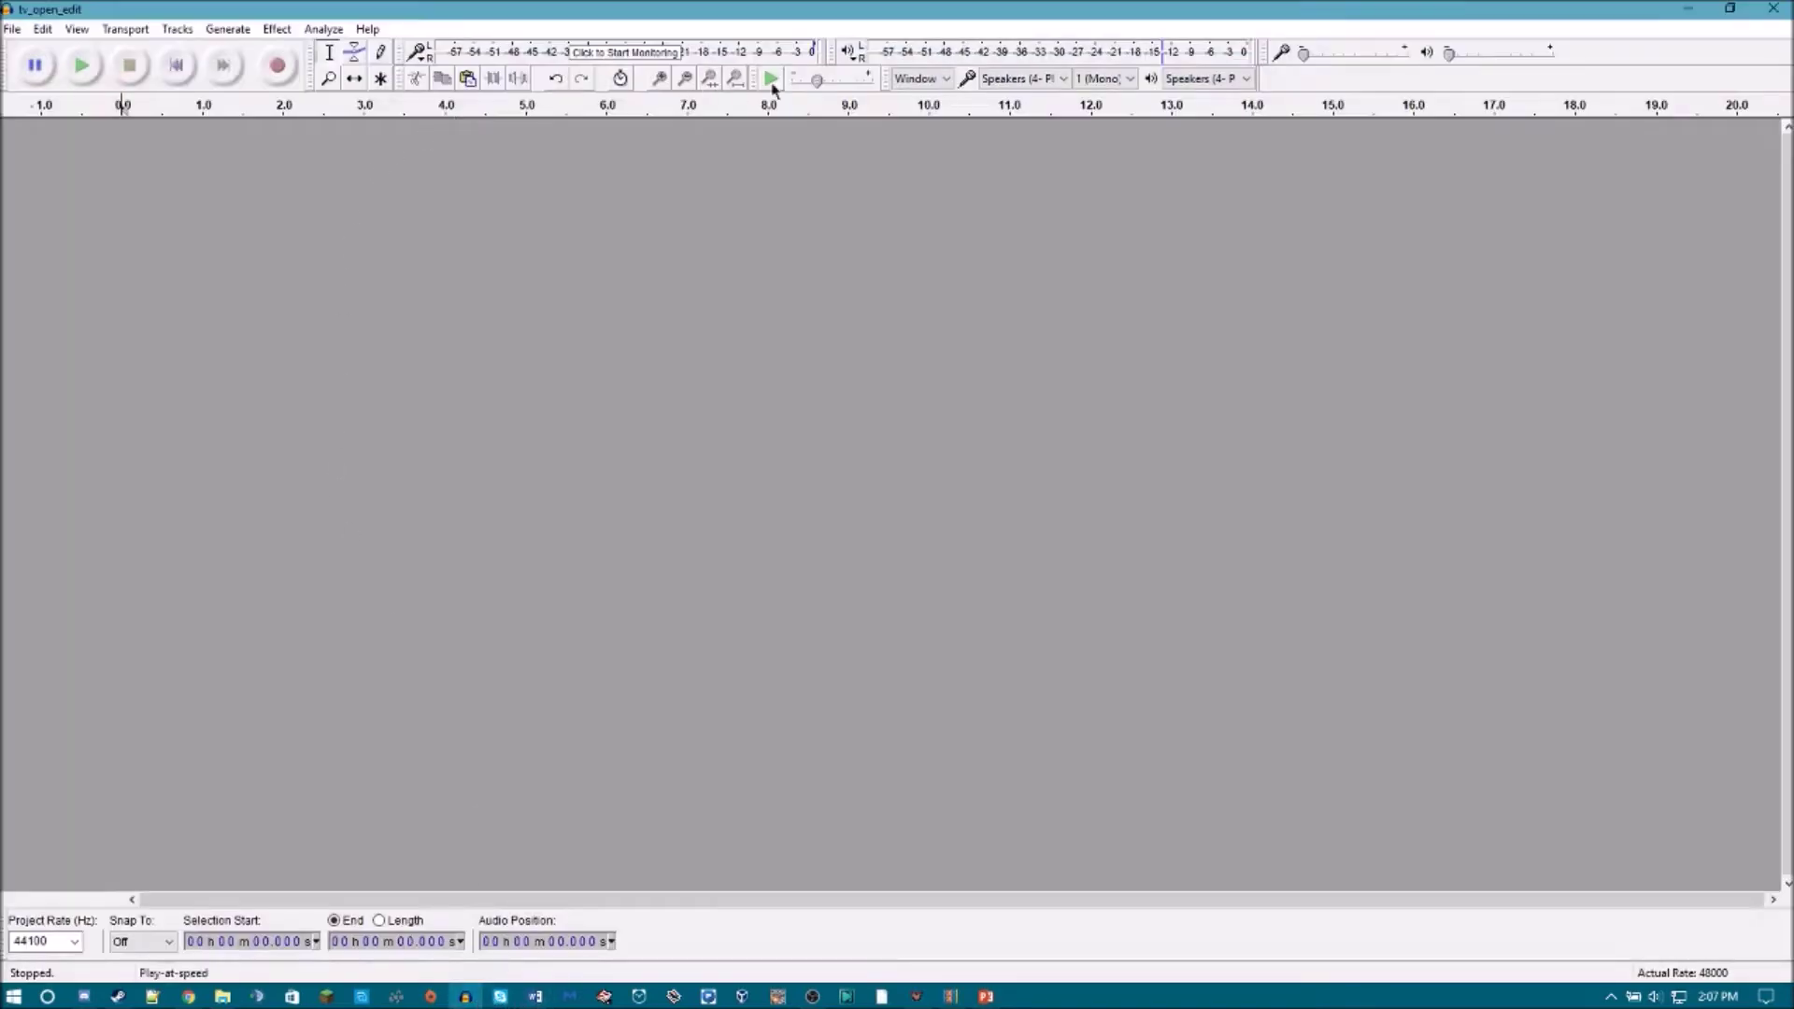
Keep Speakers as Audacity's recording device and start recording a new track.
click(928, 82)
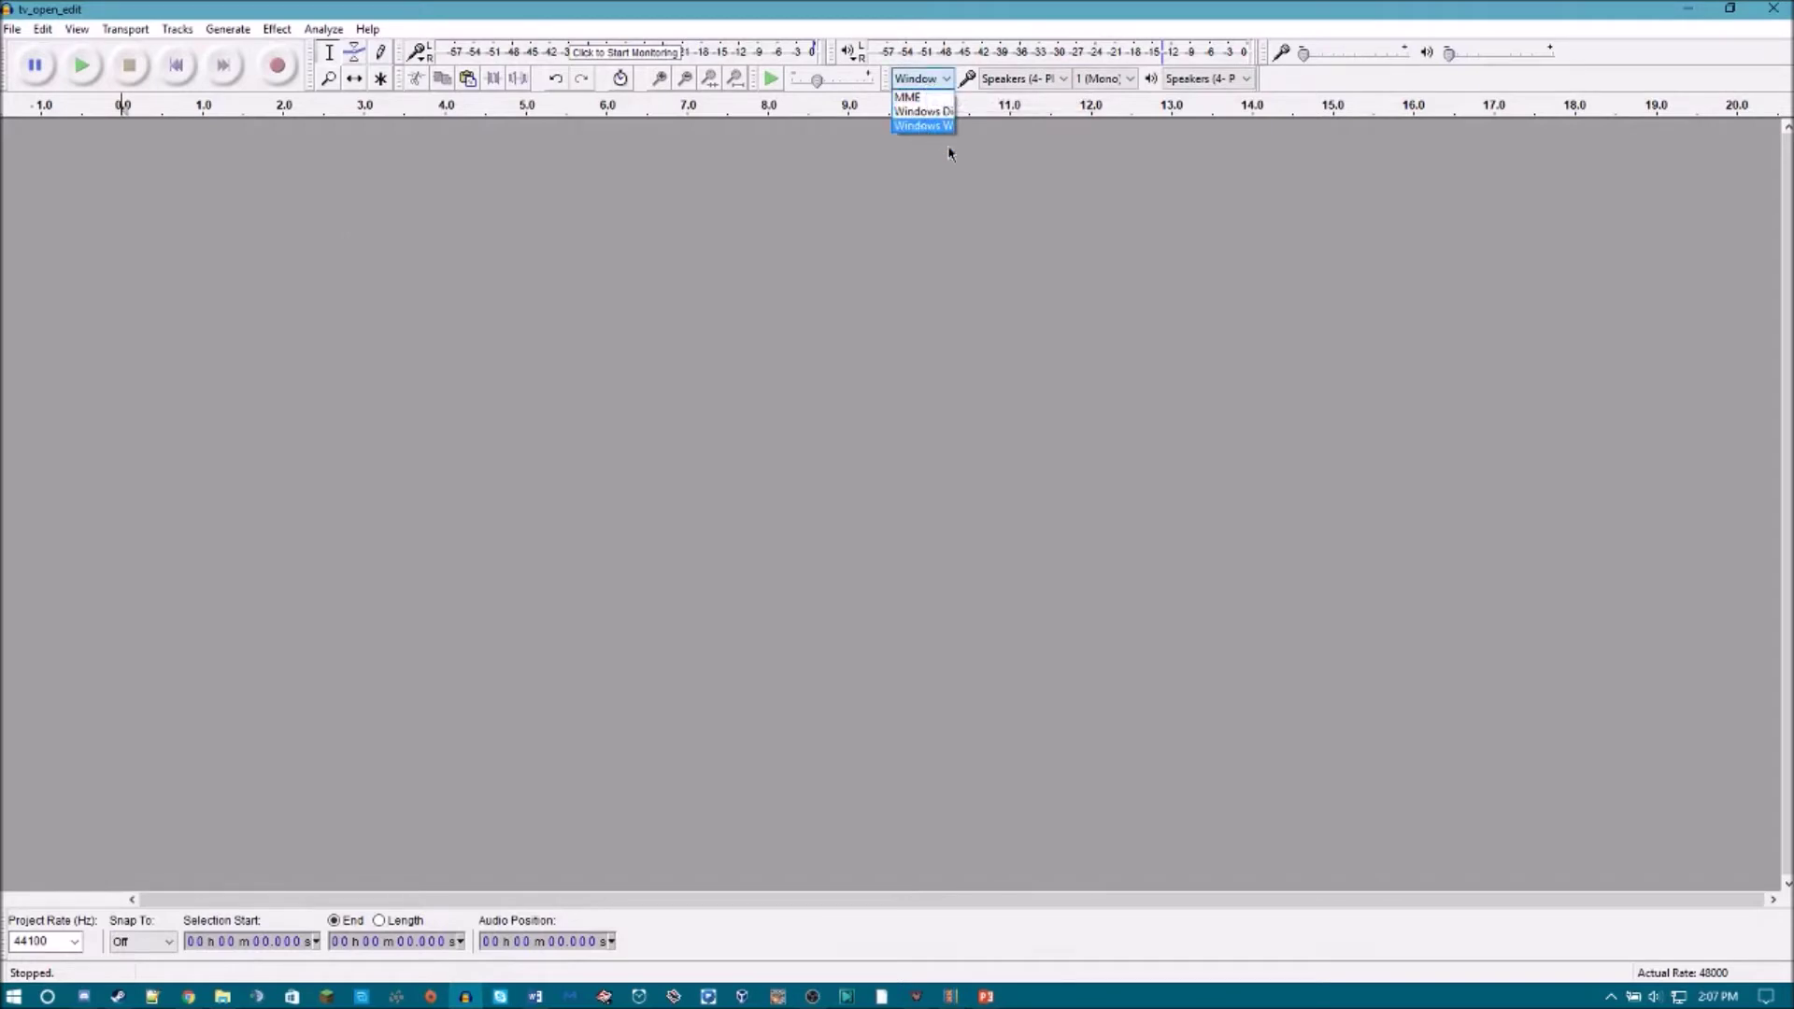
click(1028, 206)
click(1013, 79)
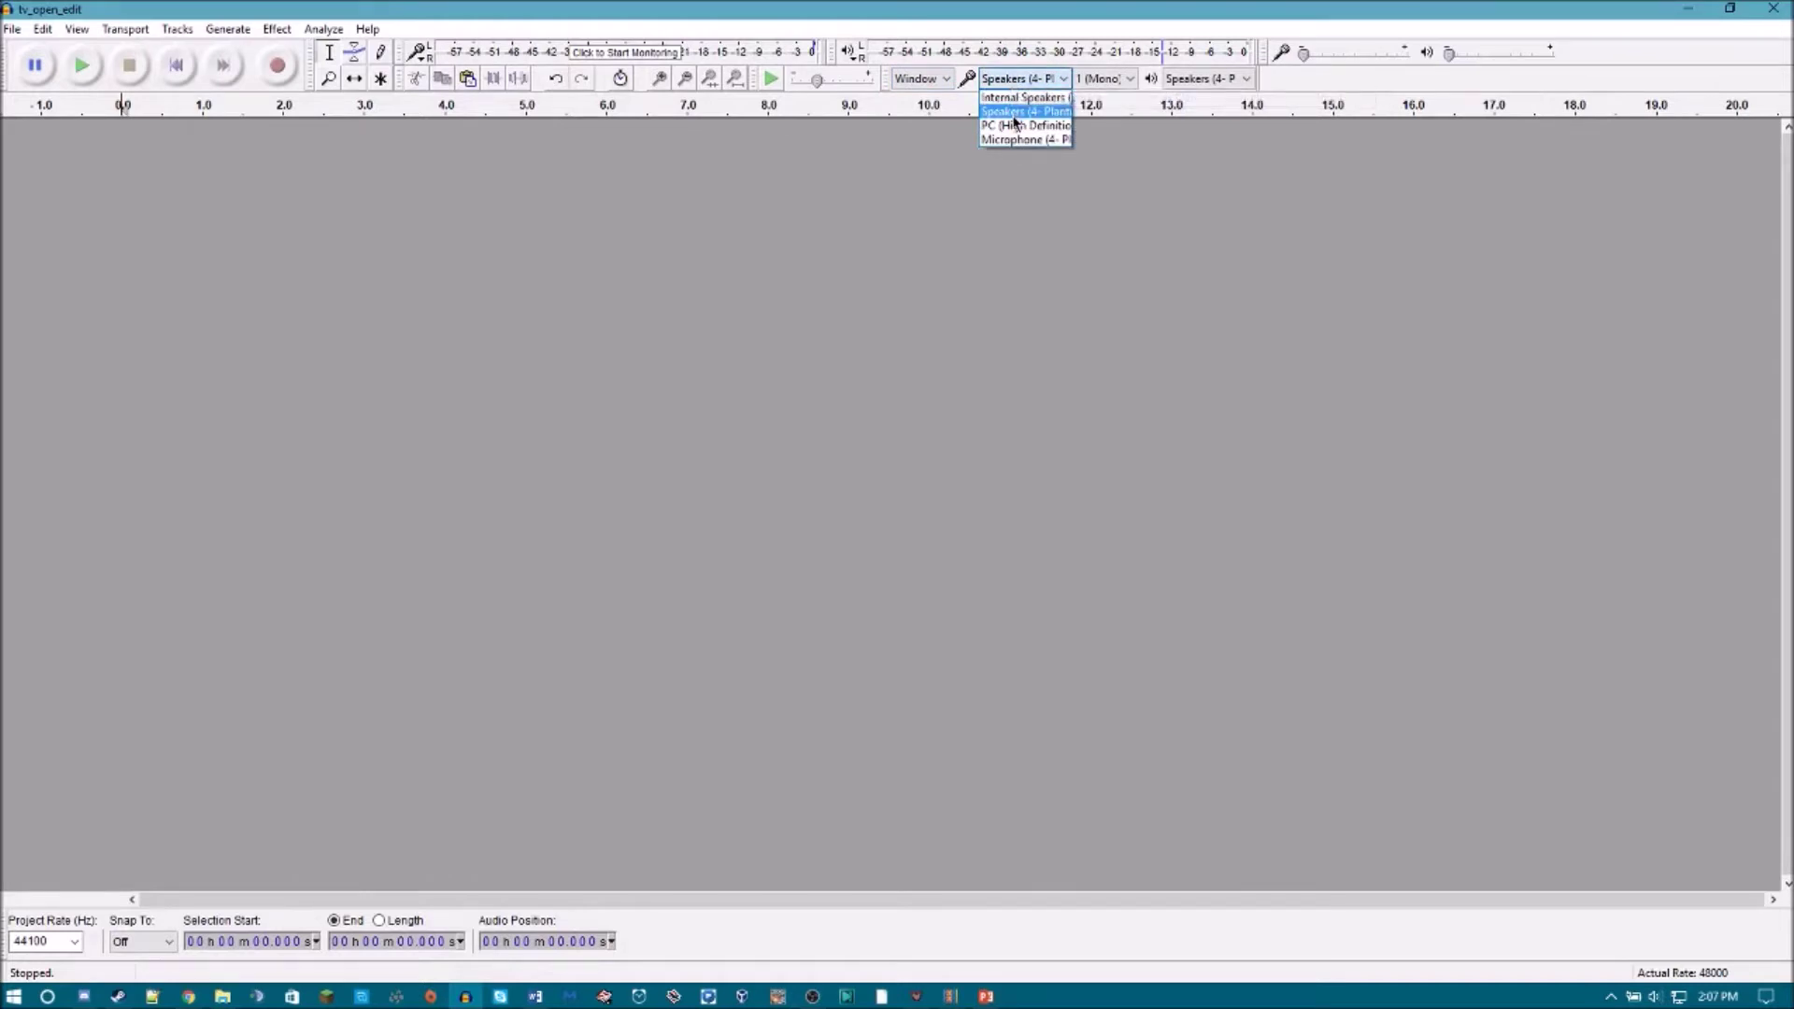
click(1012, 116)
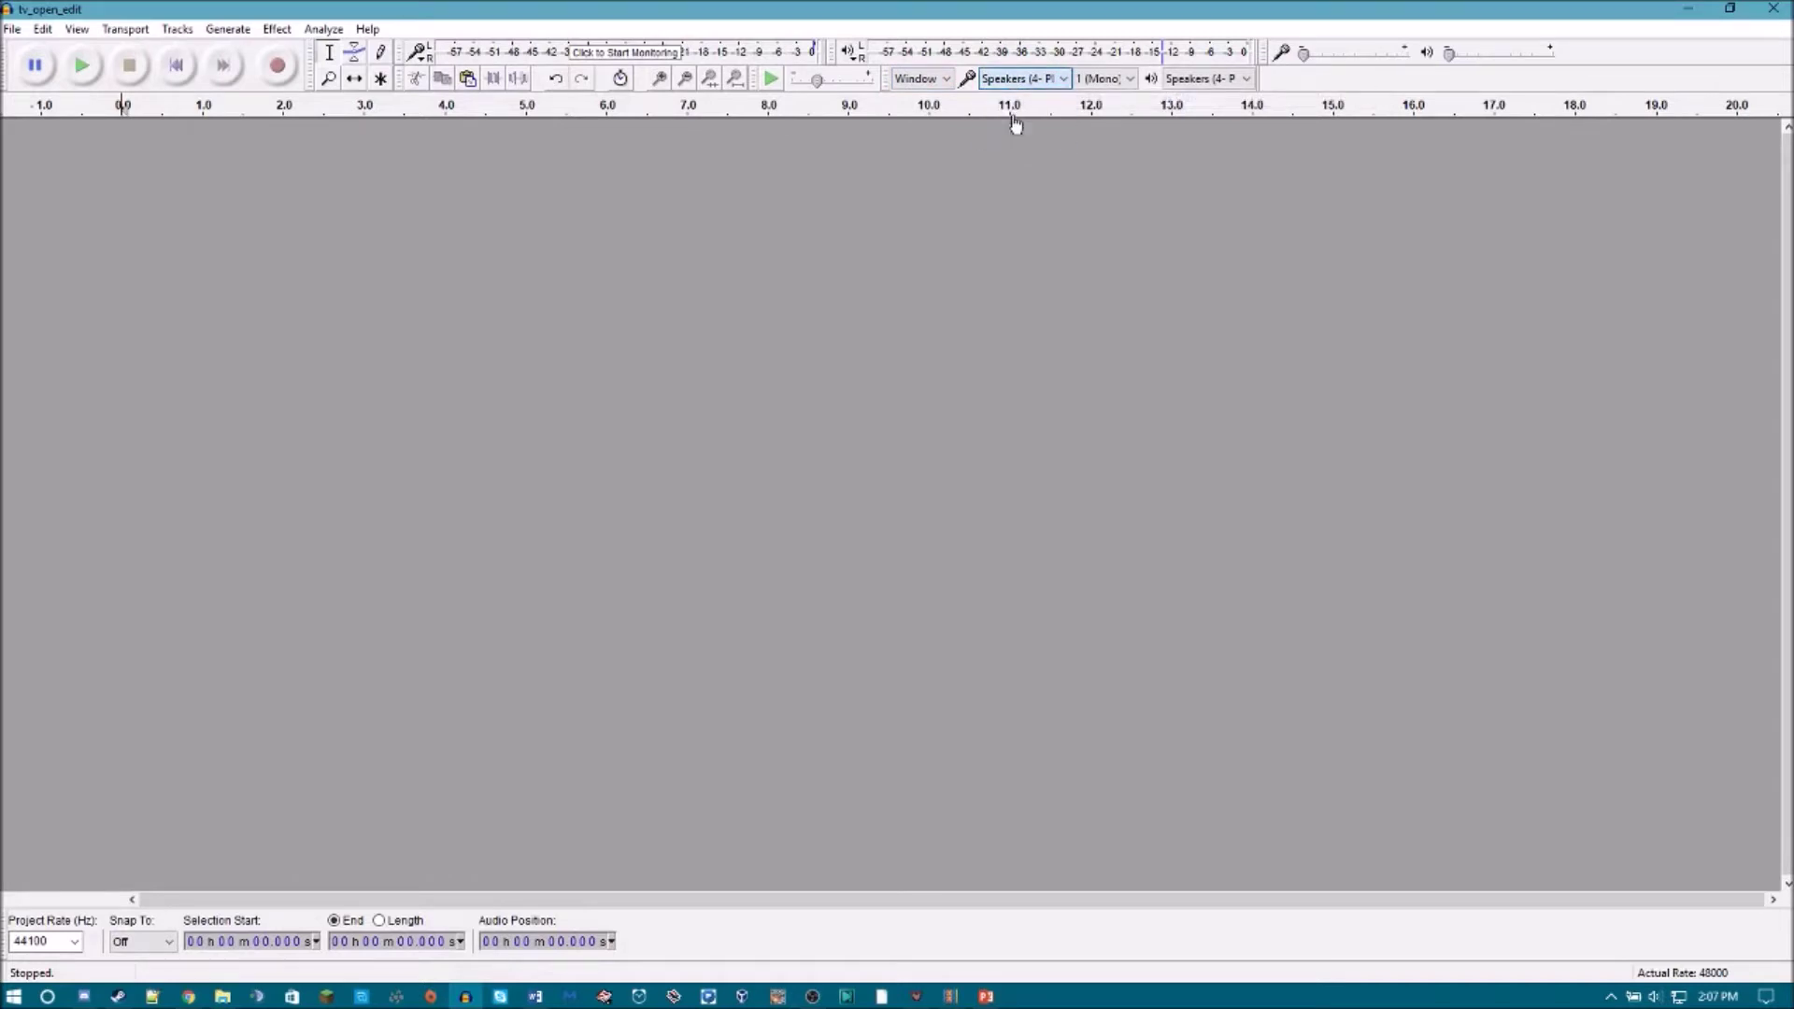
click(279, 67)
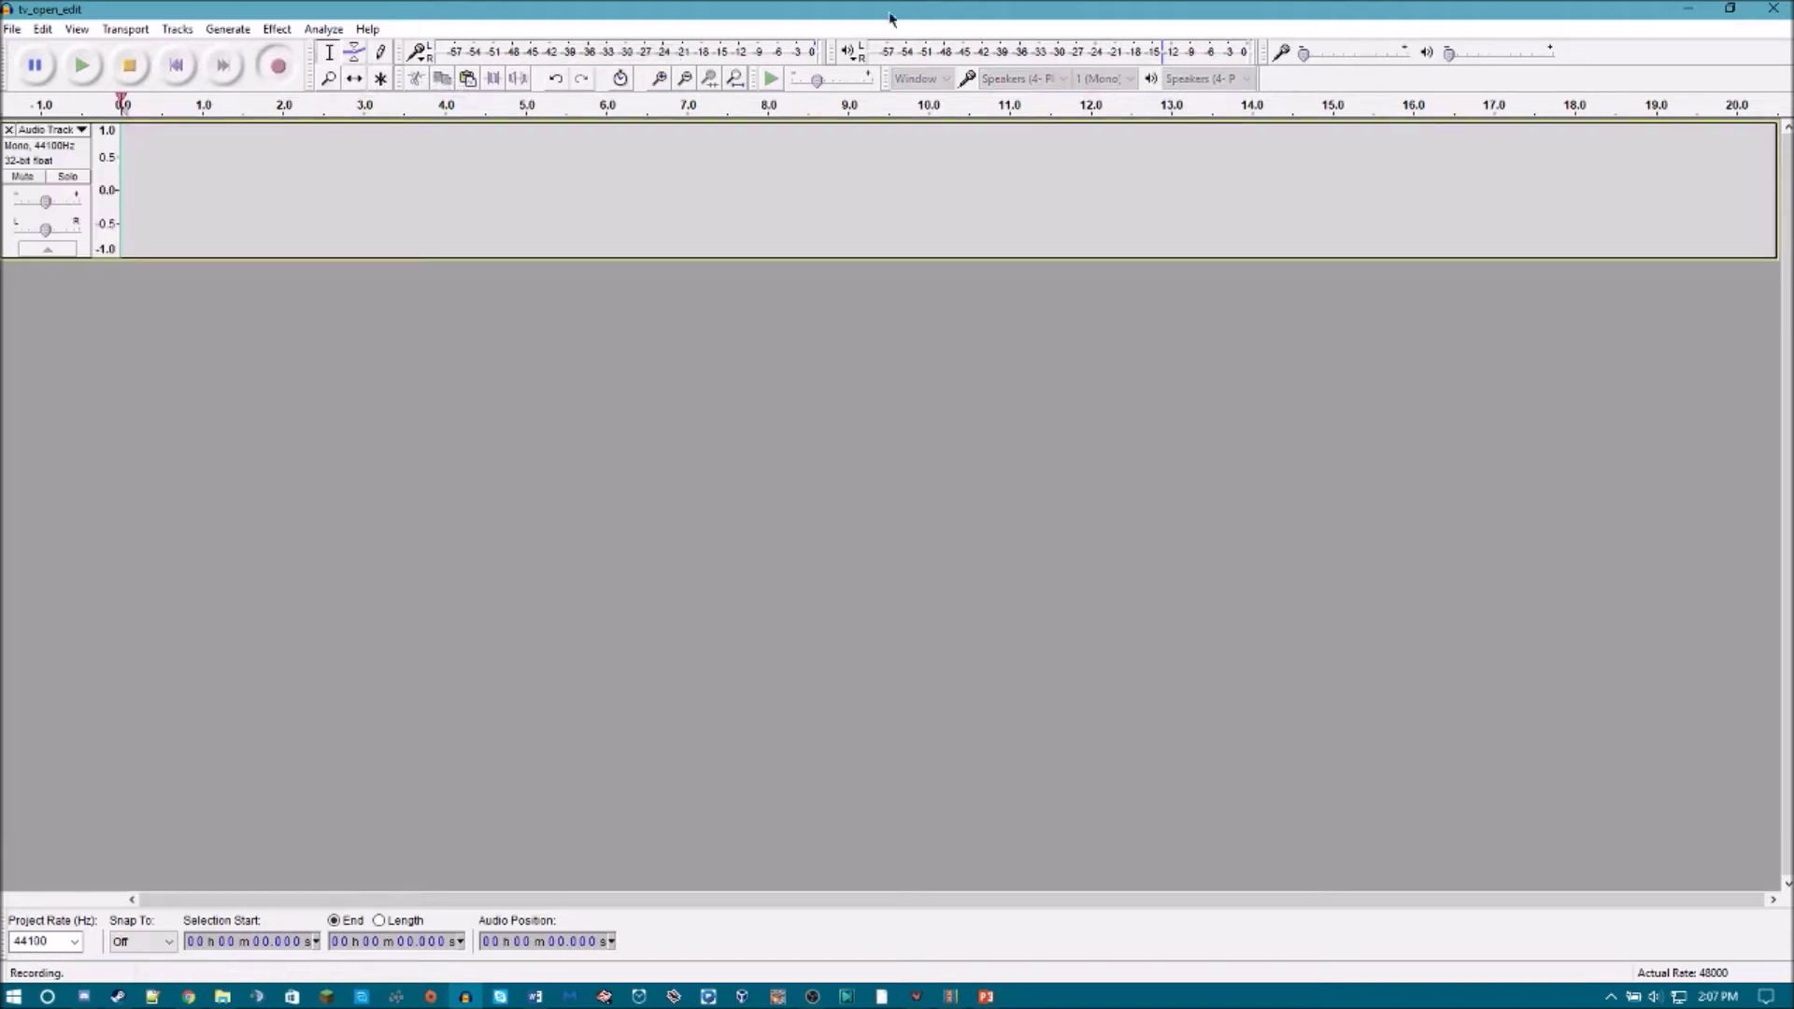
click(1687, 9)
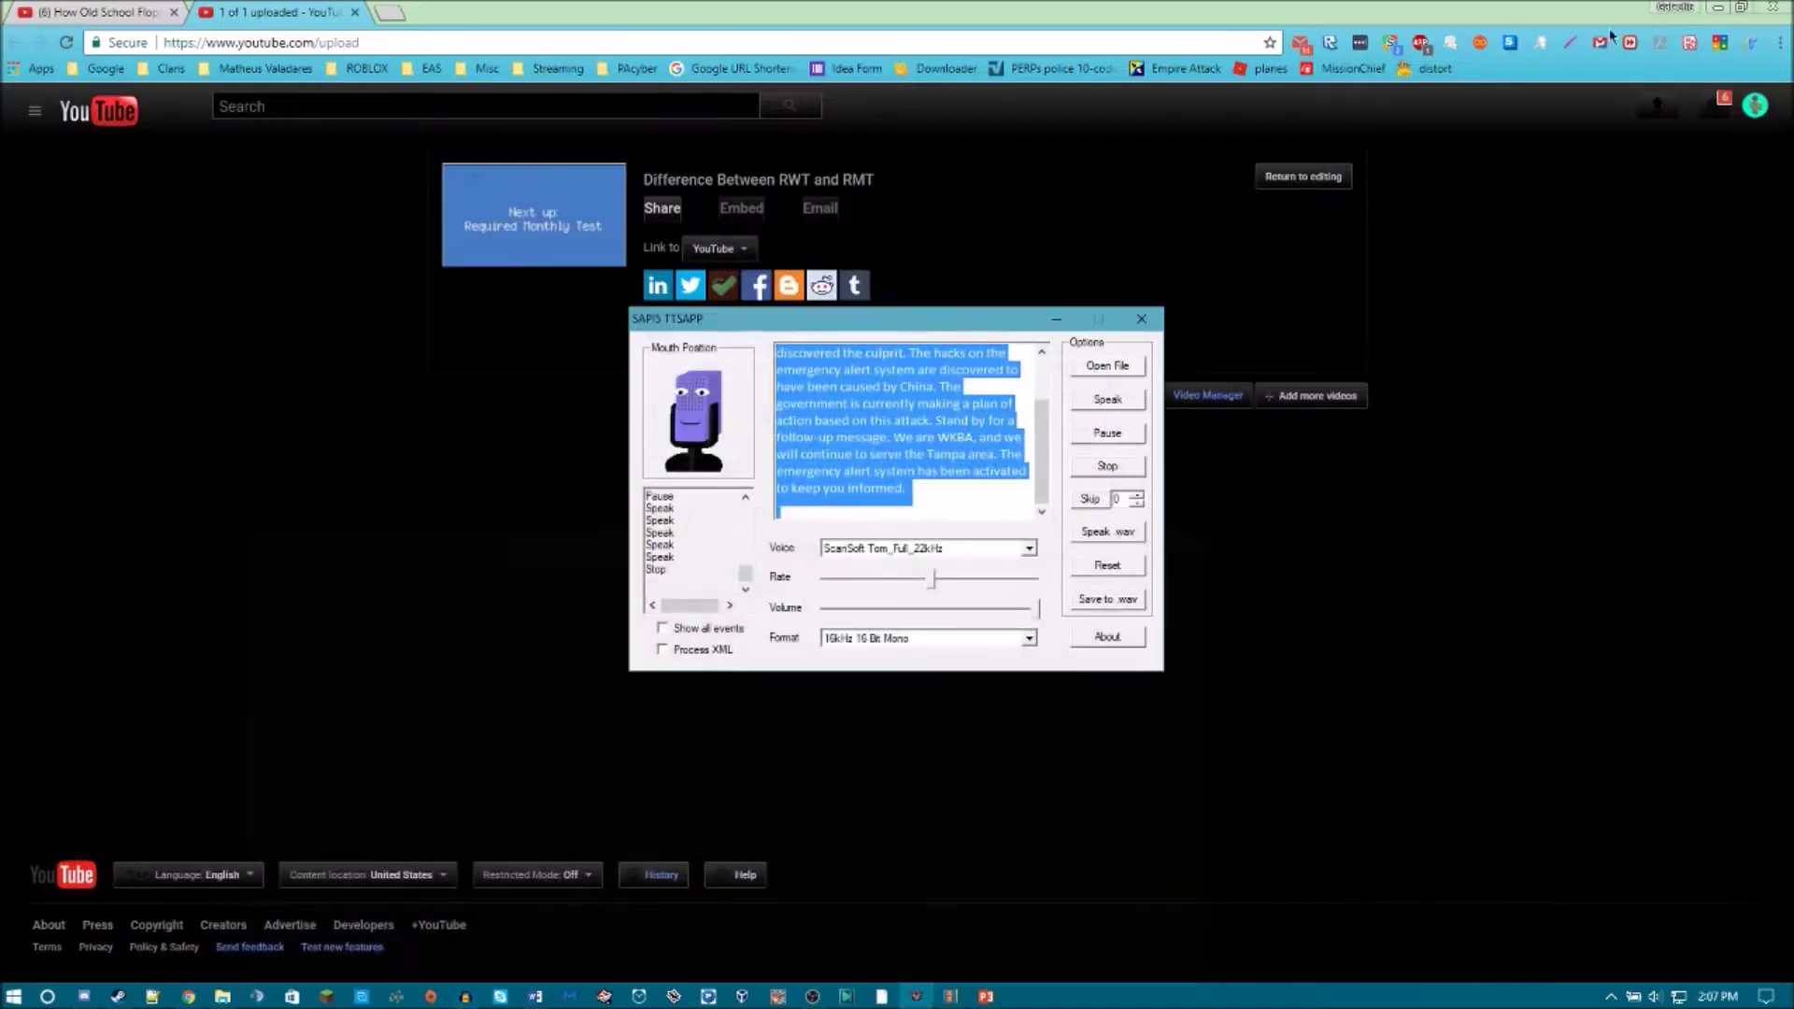
Have TTSApp read the EAS alert aloud into the running Audacity recording.
click(1122, 402)
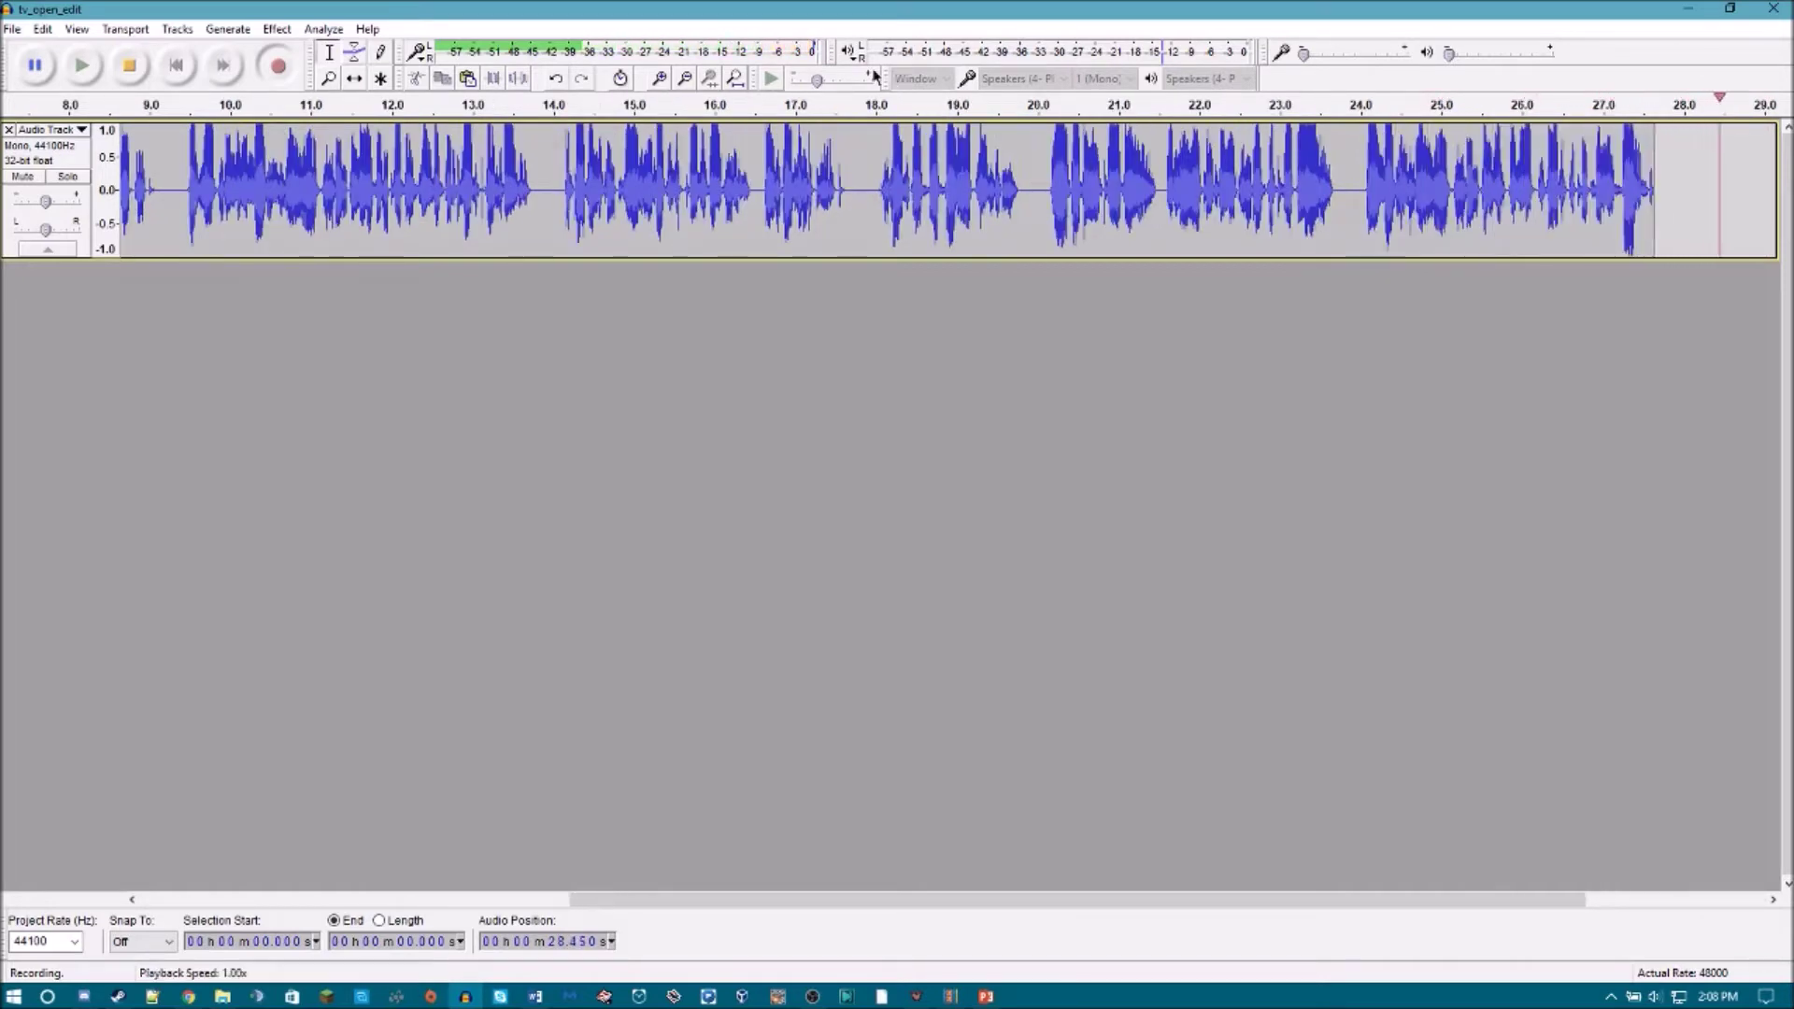
Stop the recording and place the edit point where the speech ends.
key(space)
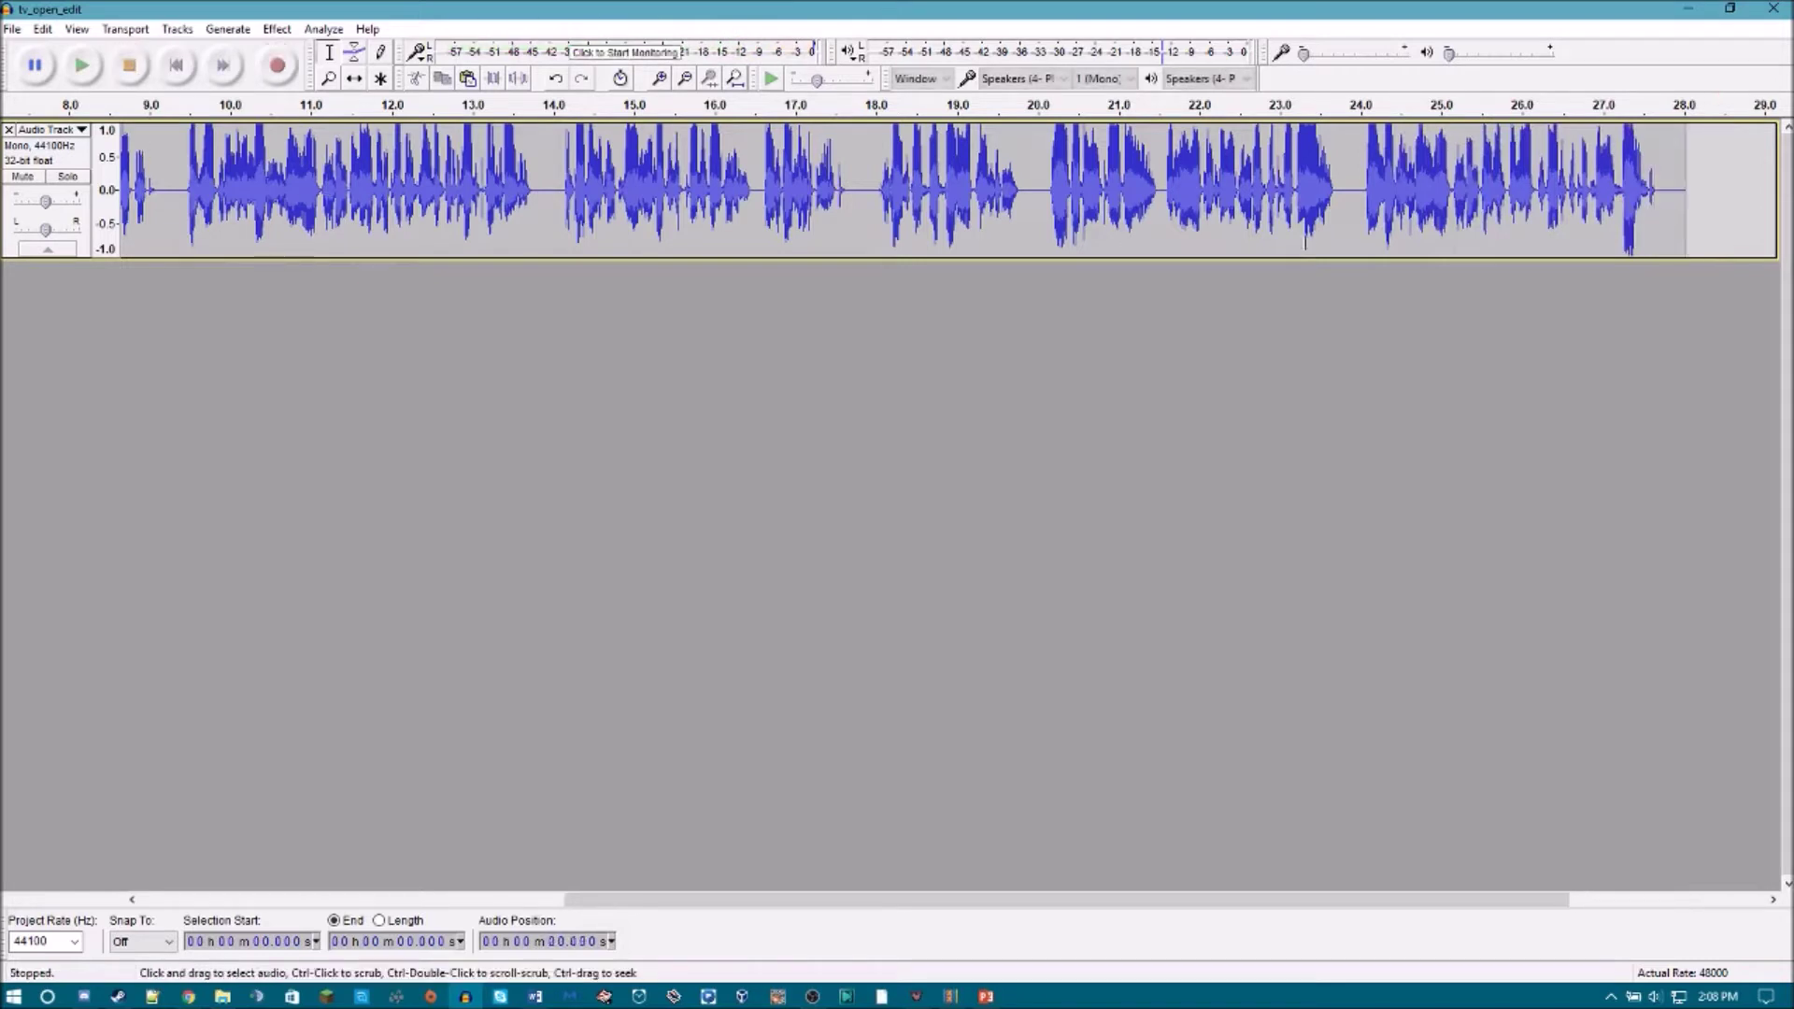
drag(1687, 191, 1658, 192)
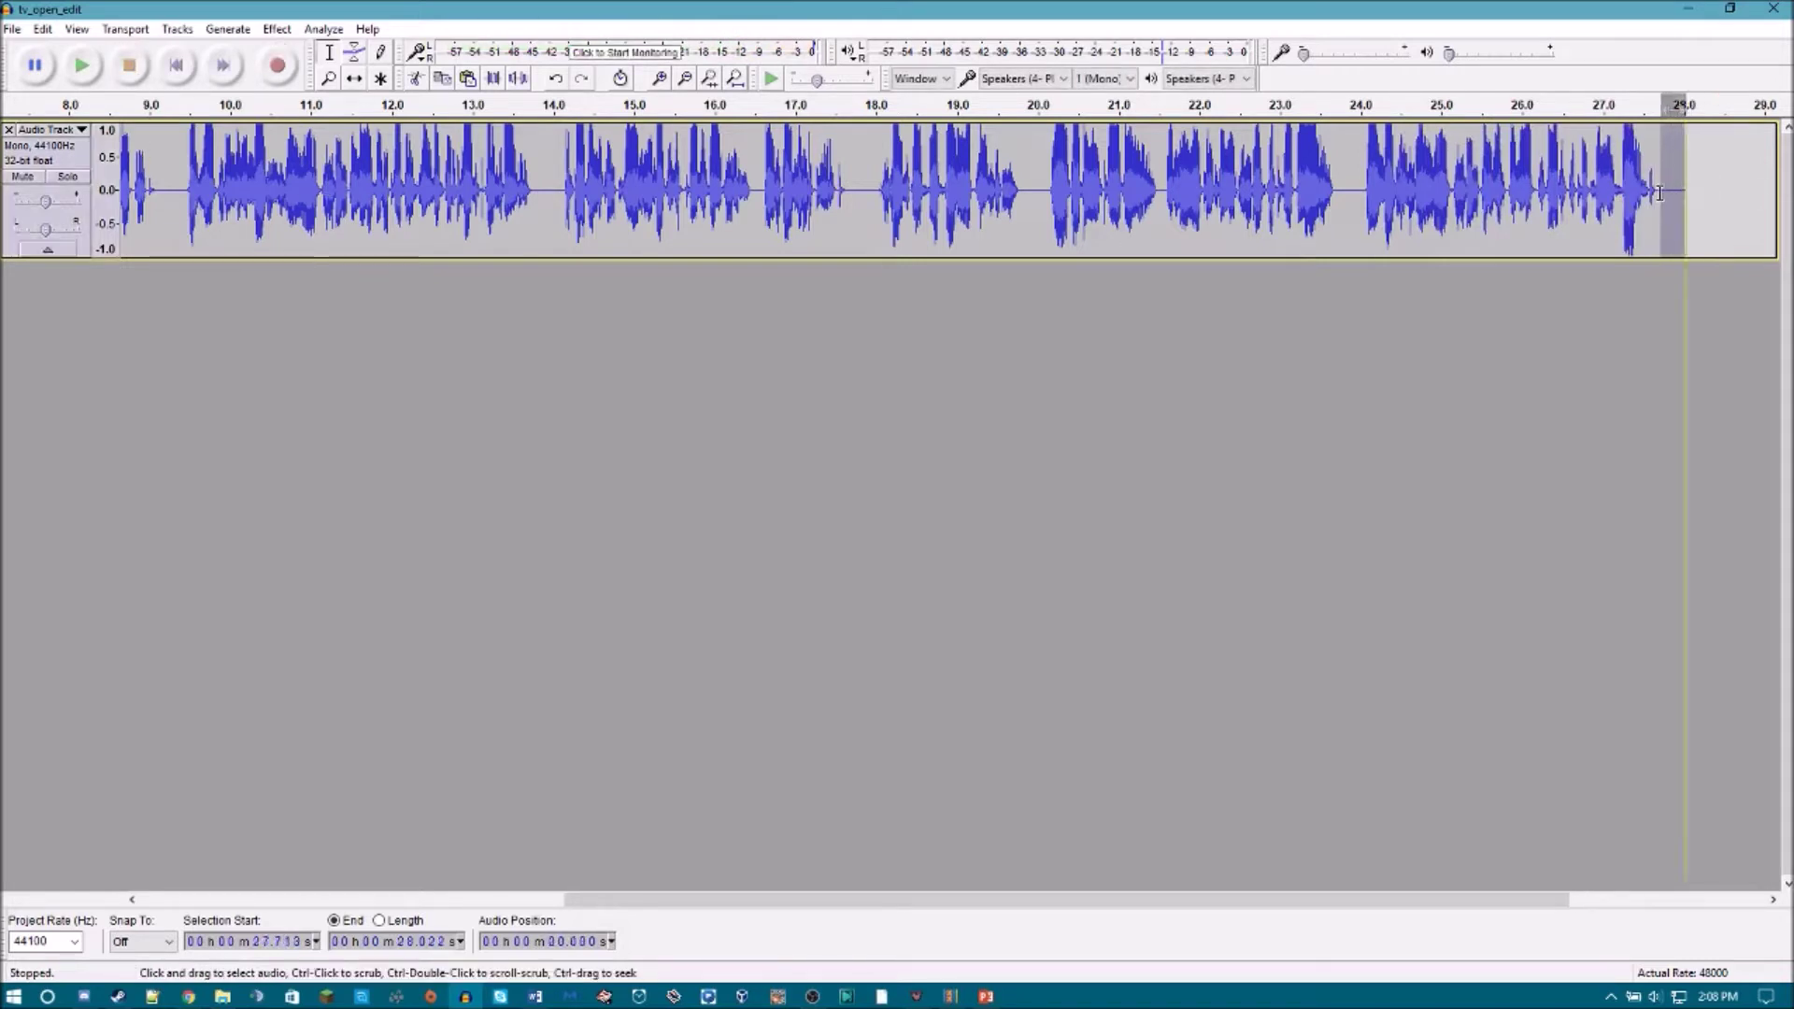
click(1659, 193)
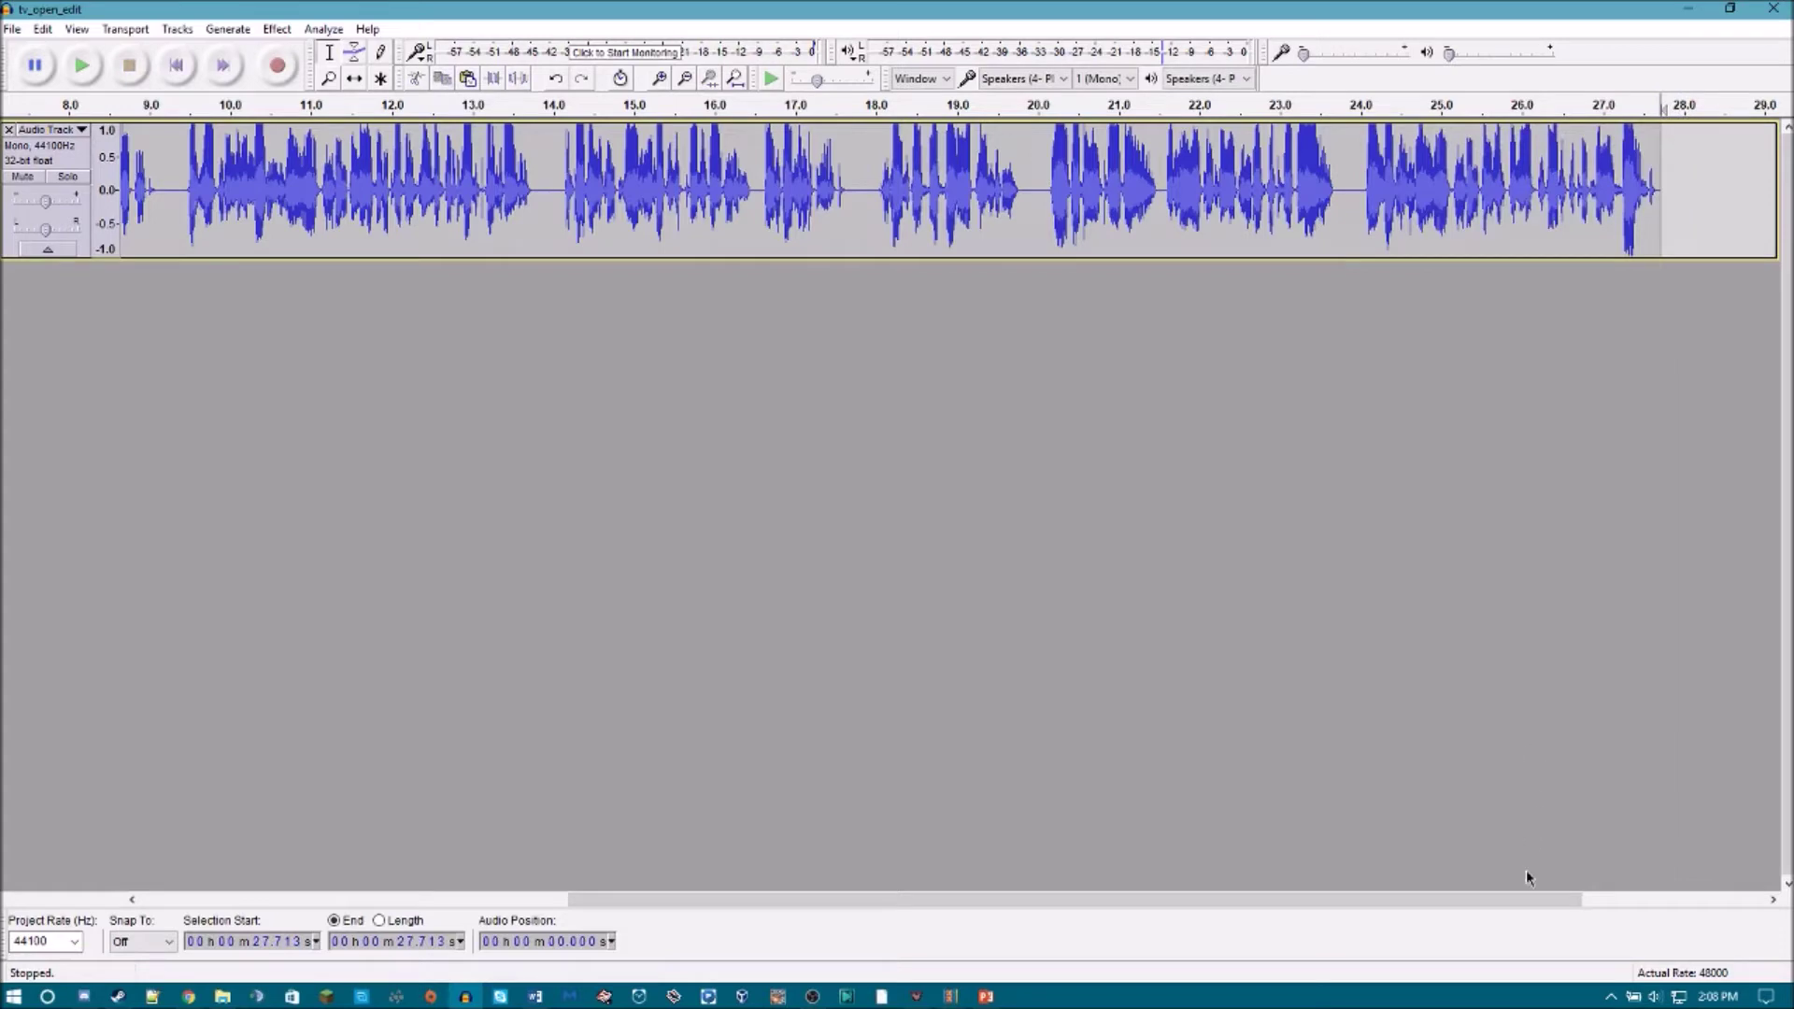
drag(1479, 900, 744, 837)
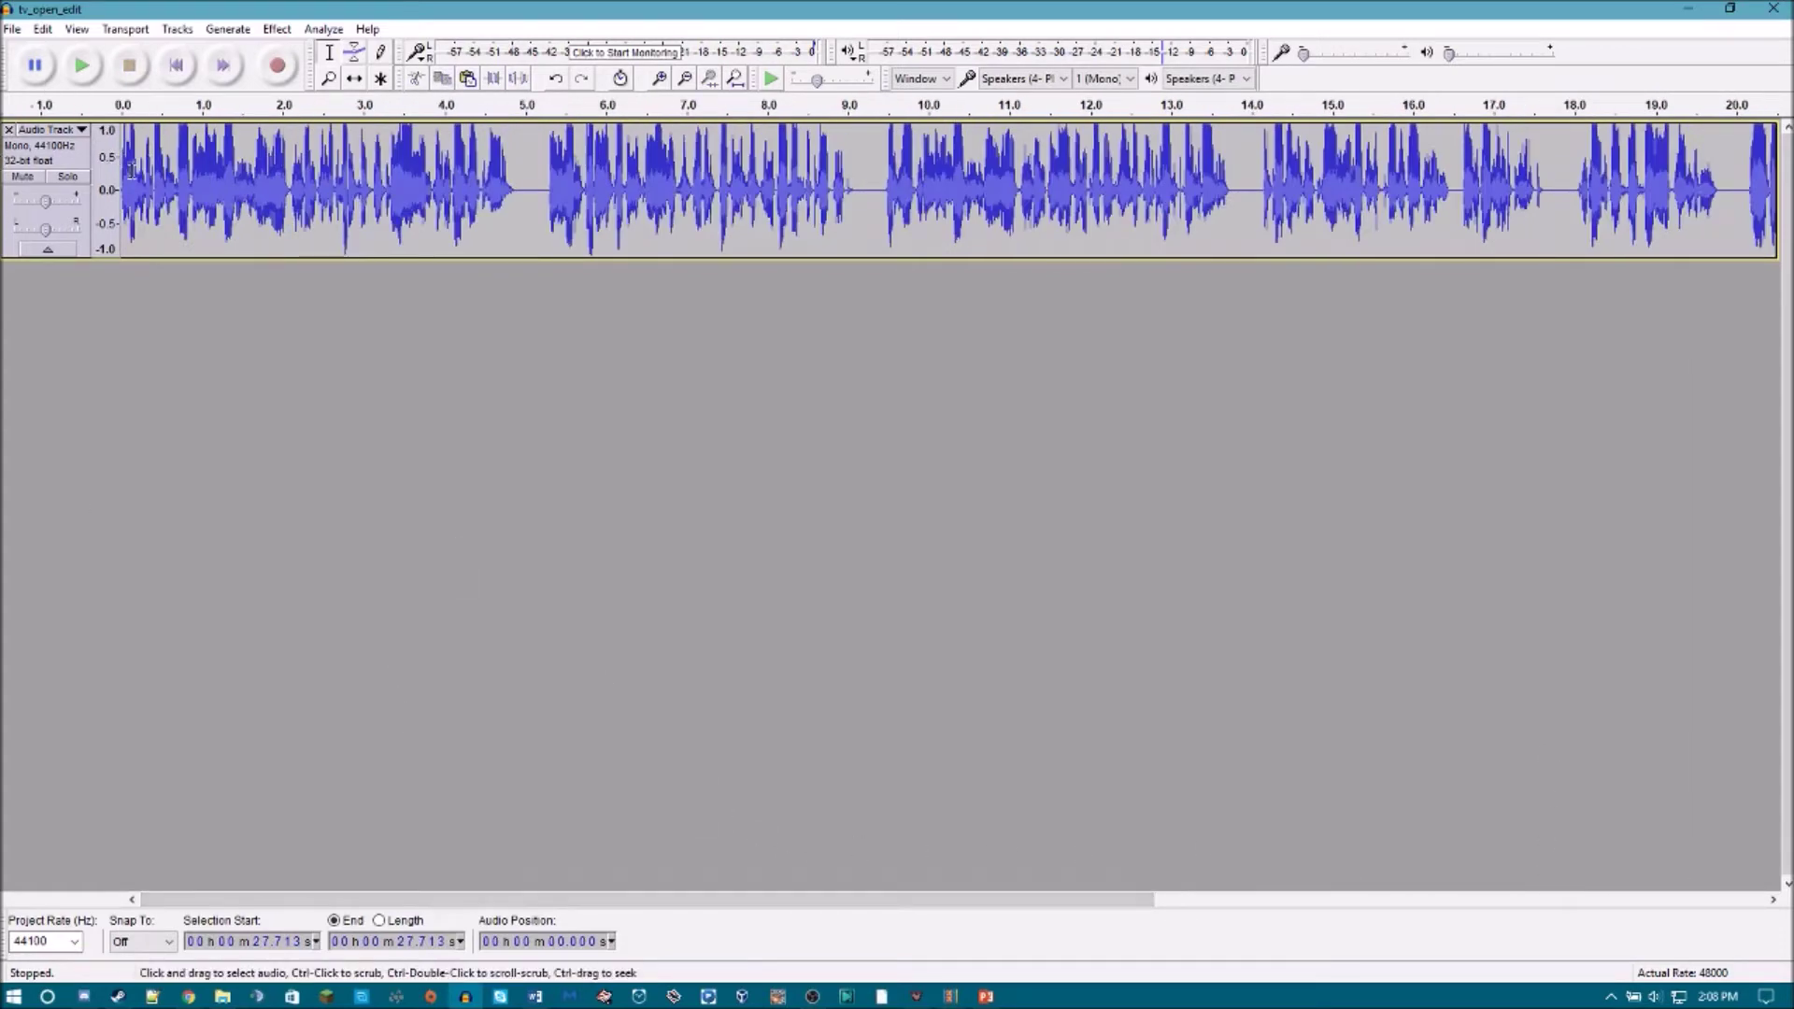
Open the Import Audio dialog, cancel it, and bring up the EAS folder.
click(11, 28)
mouse_move(46, 256)
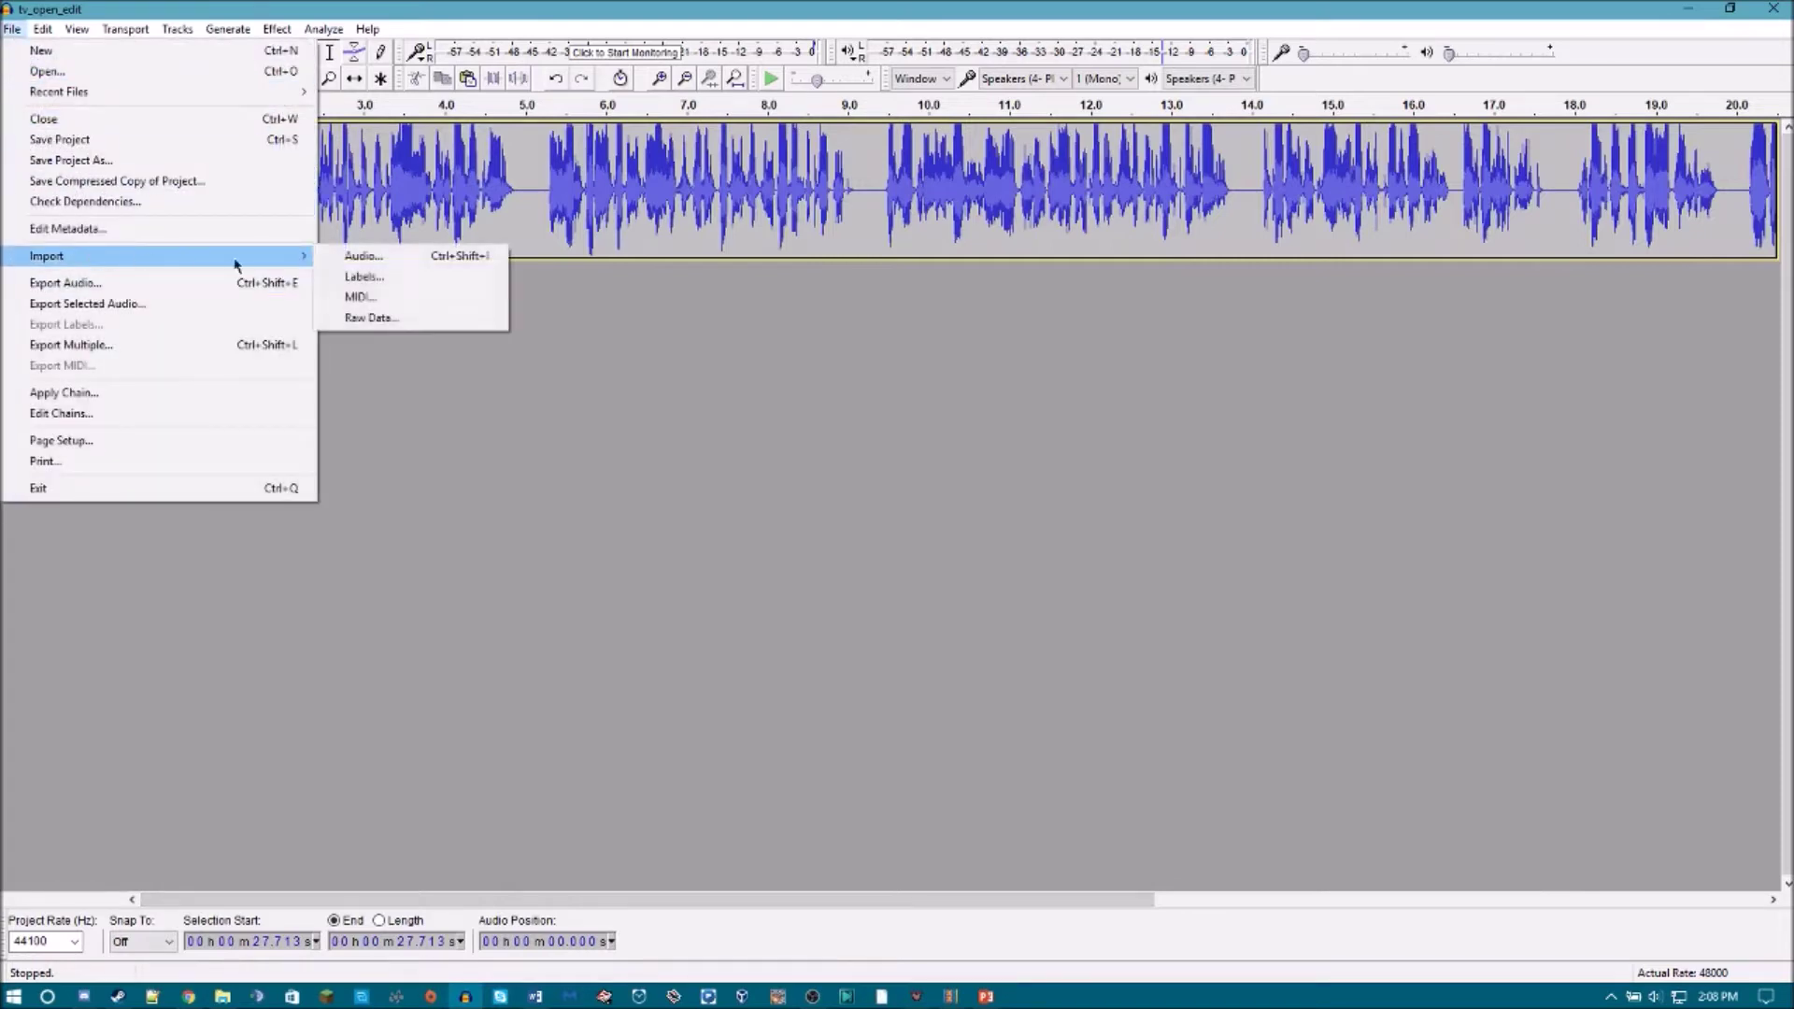
click(408, 259)
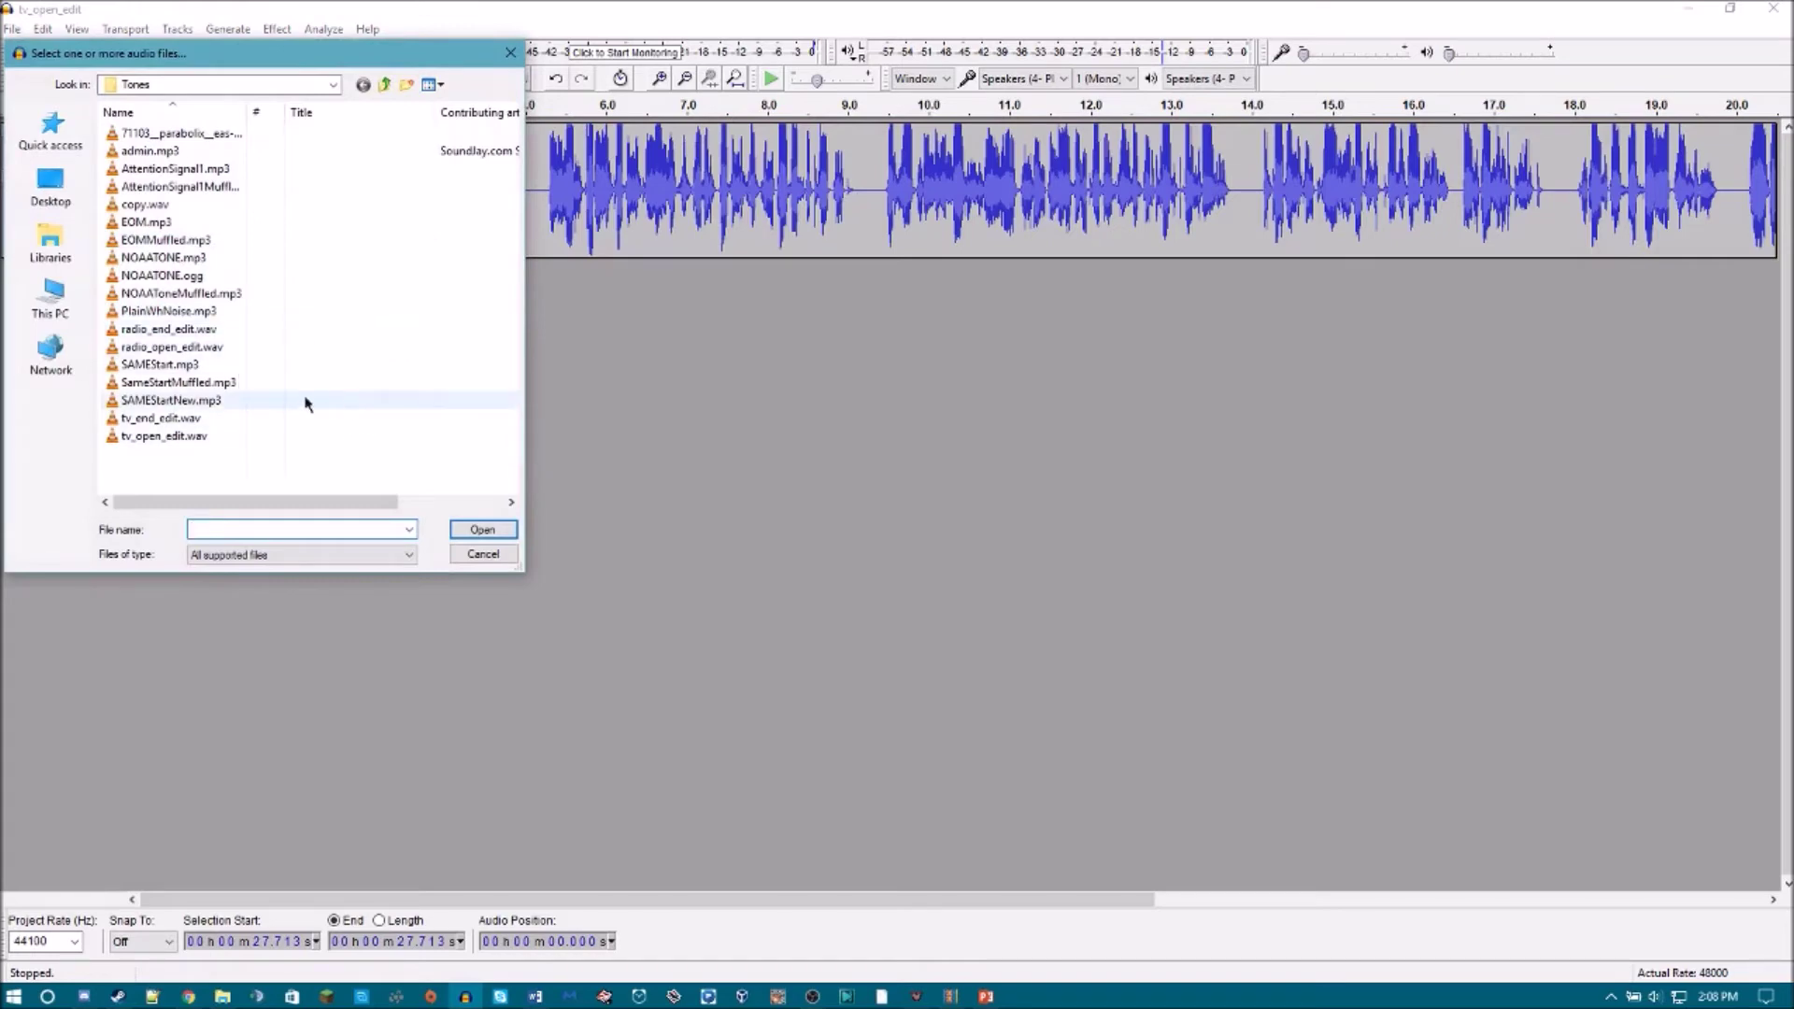
click(53, 242)
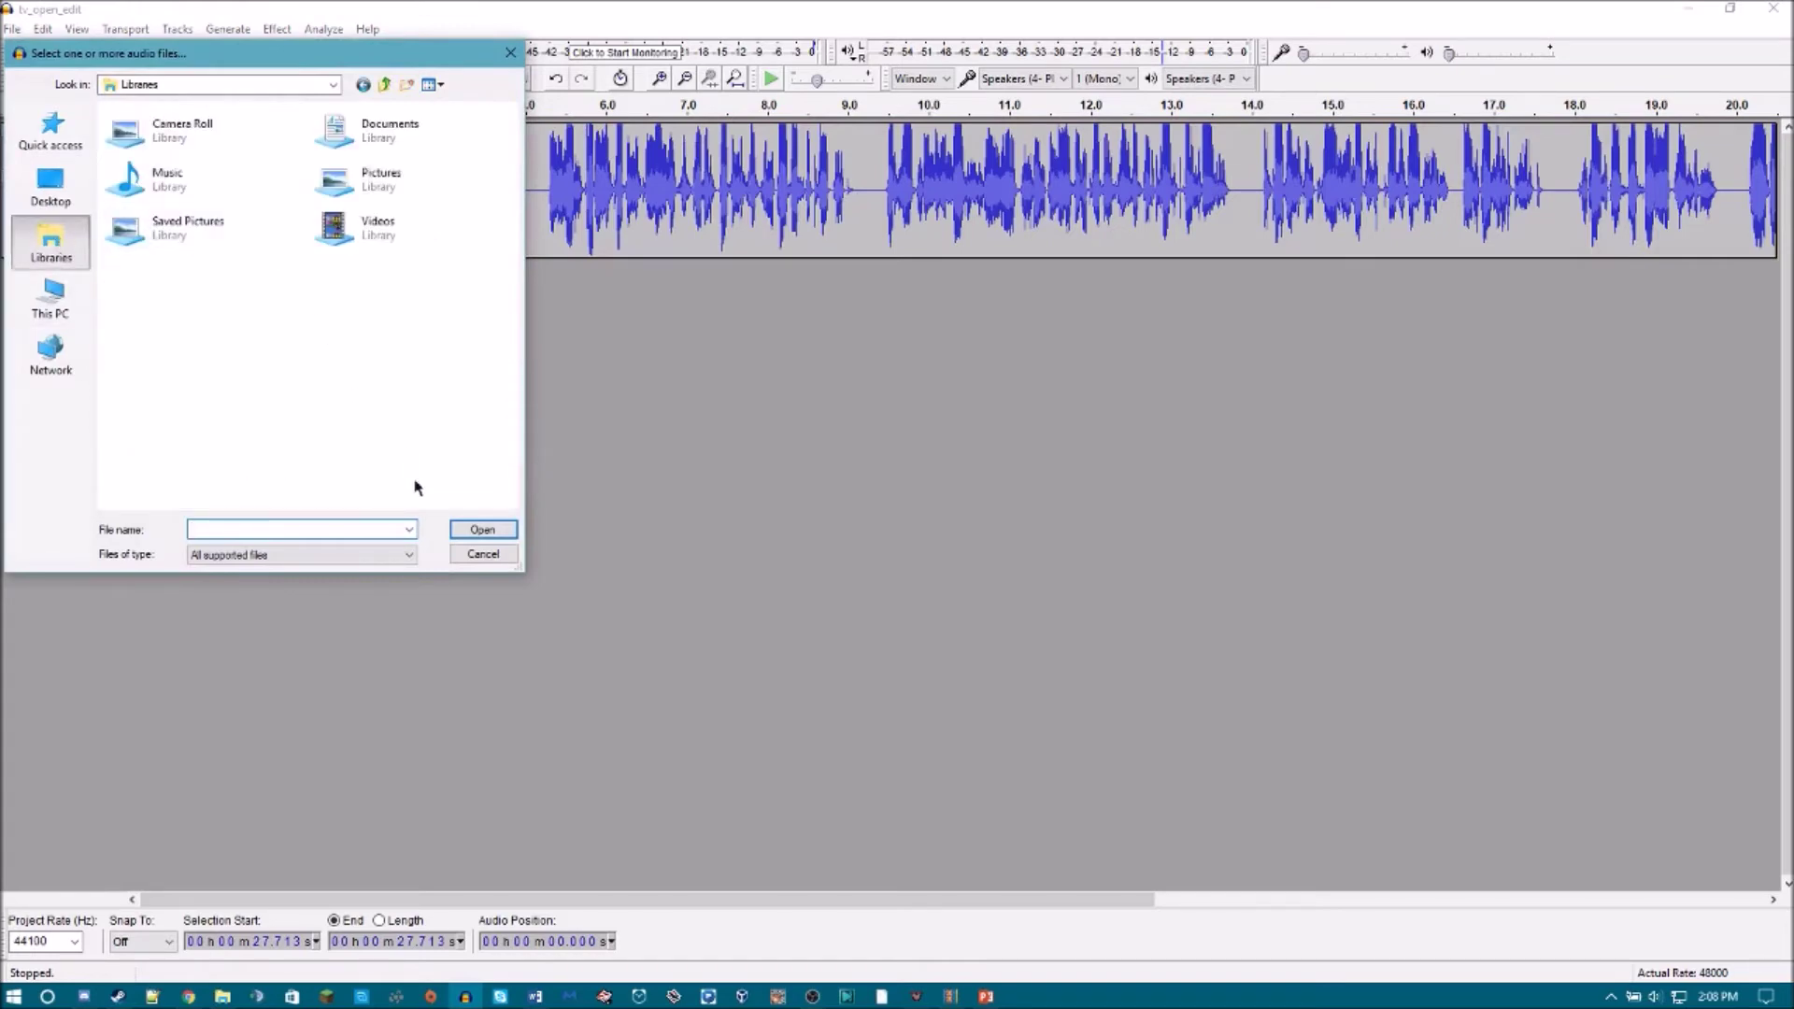
click(482, 554)
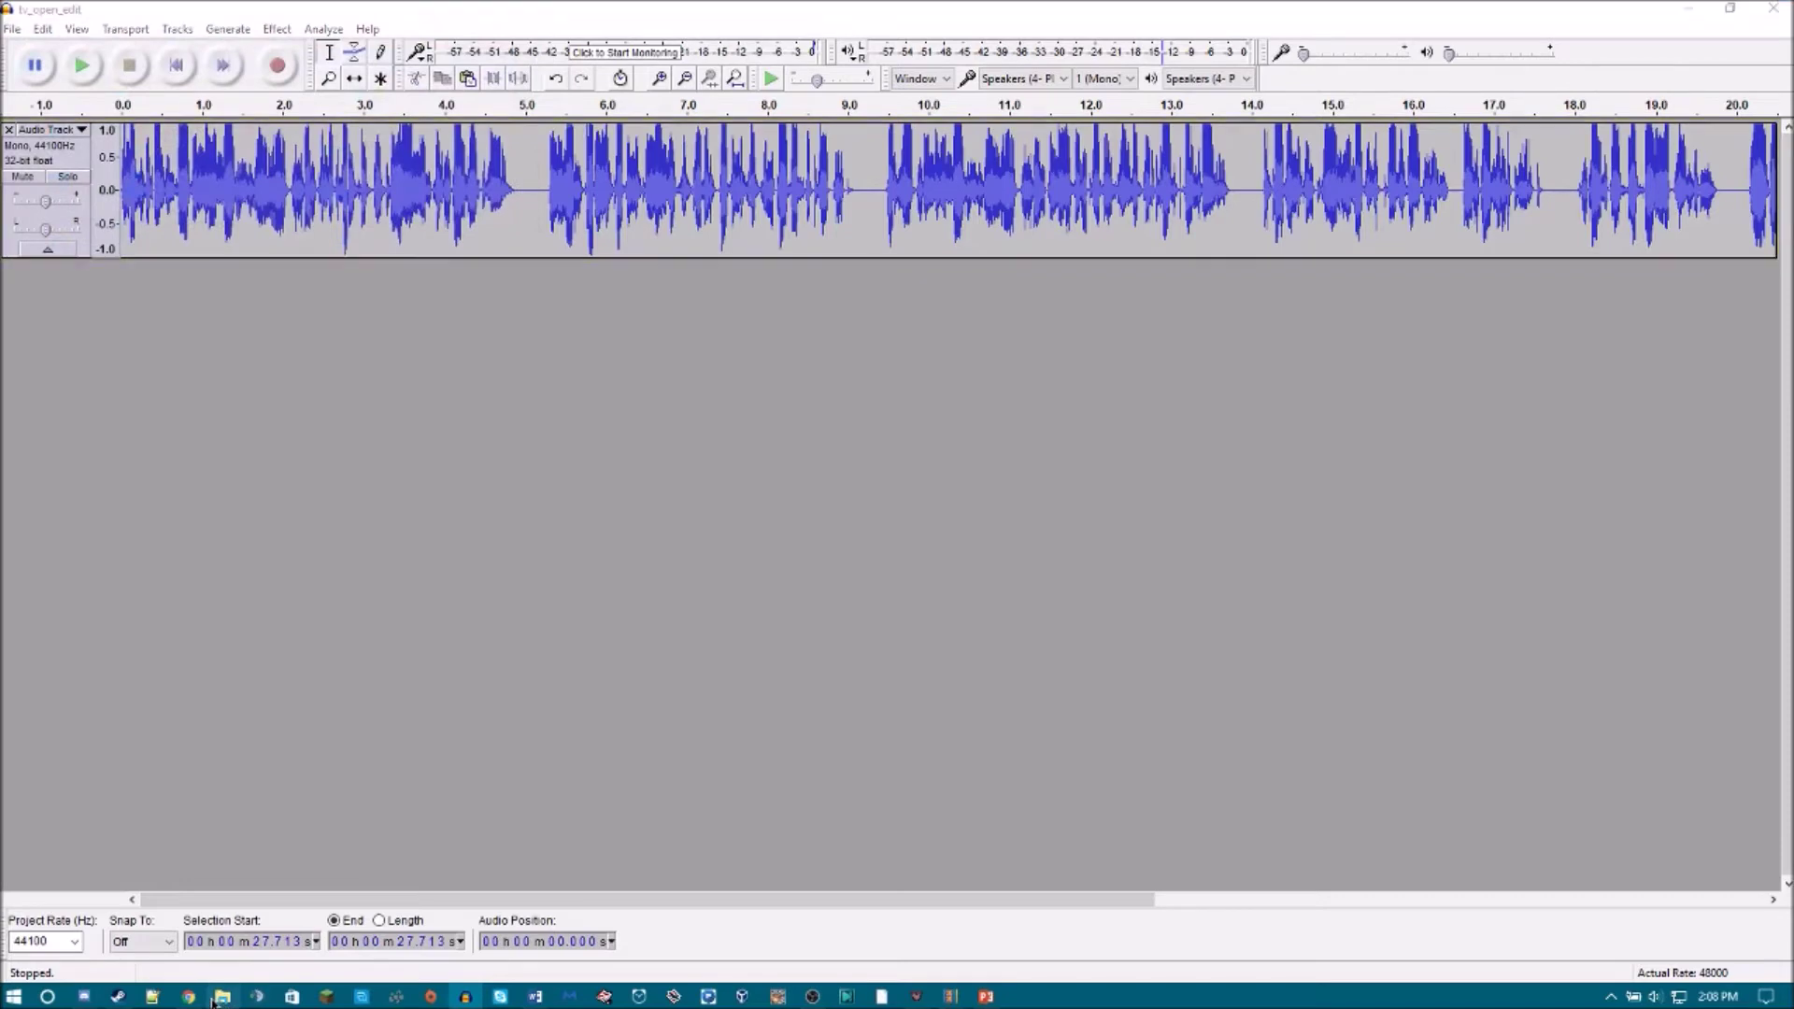
click(220, 997)
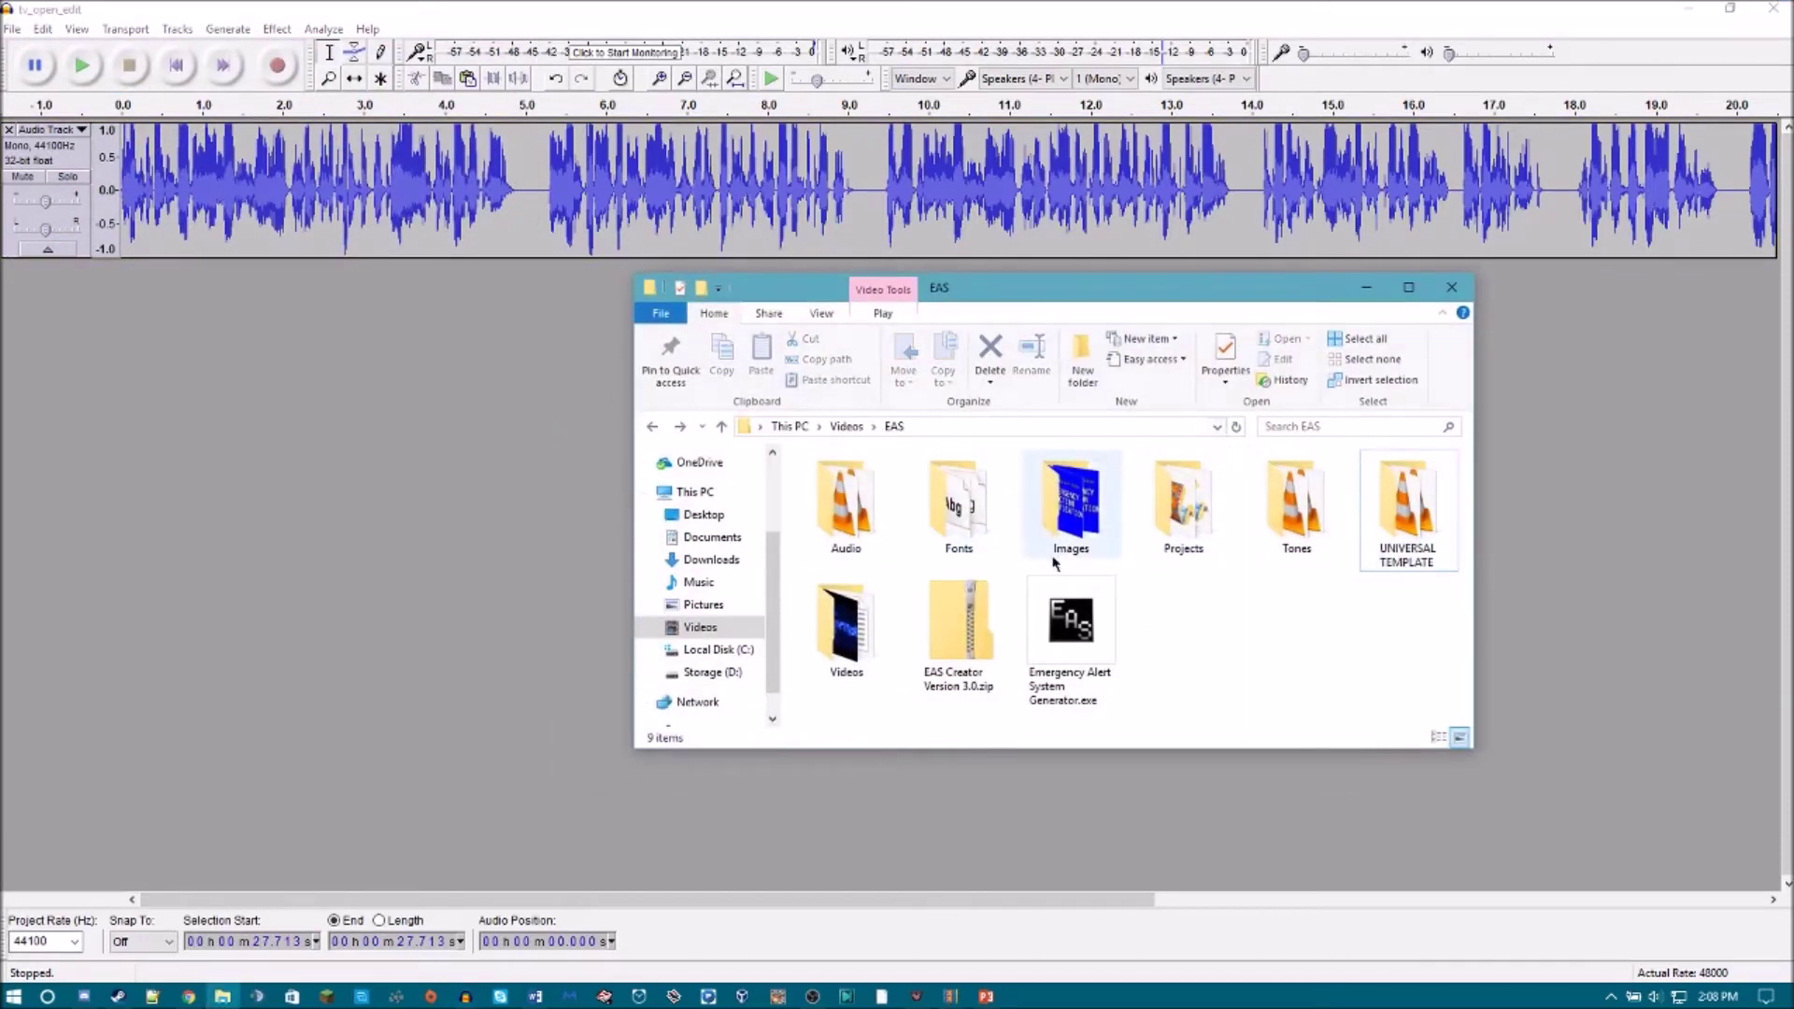
Browse from EAS into the Tones folder and preview tv_open_edit.wav.
click(955, 611)
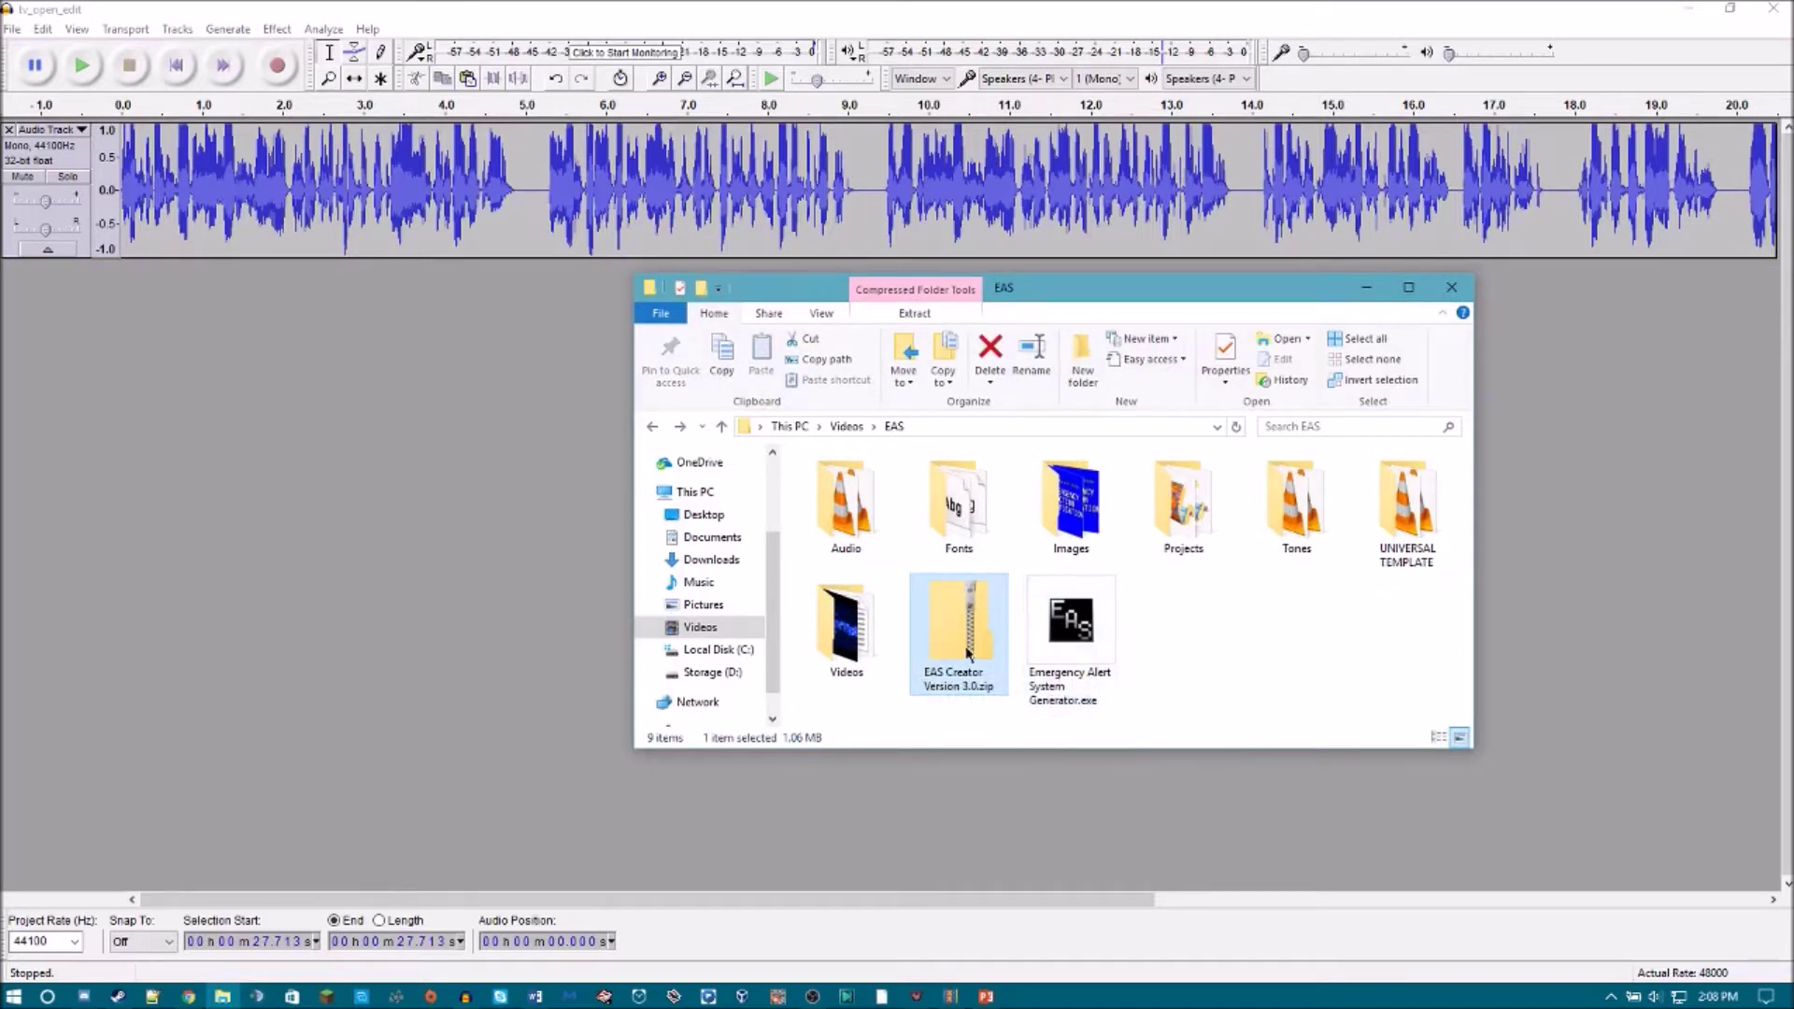
double_click(959, 502)
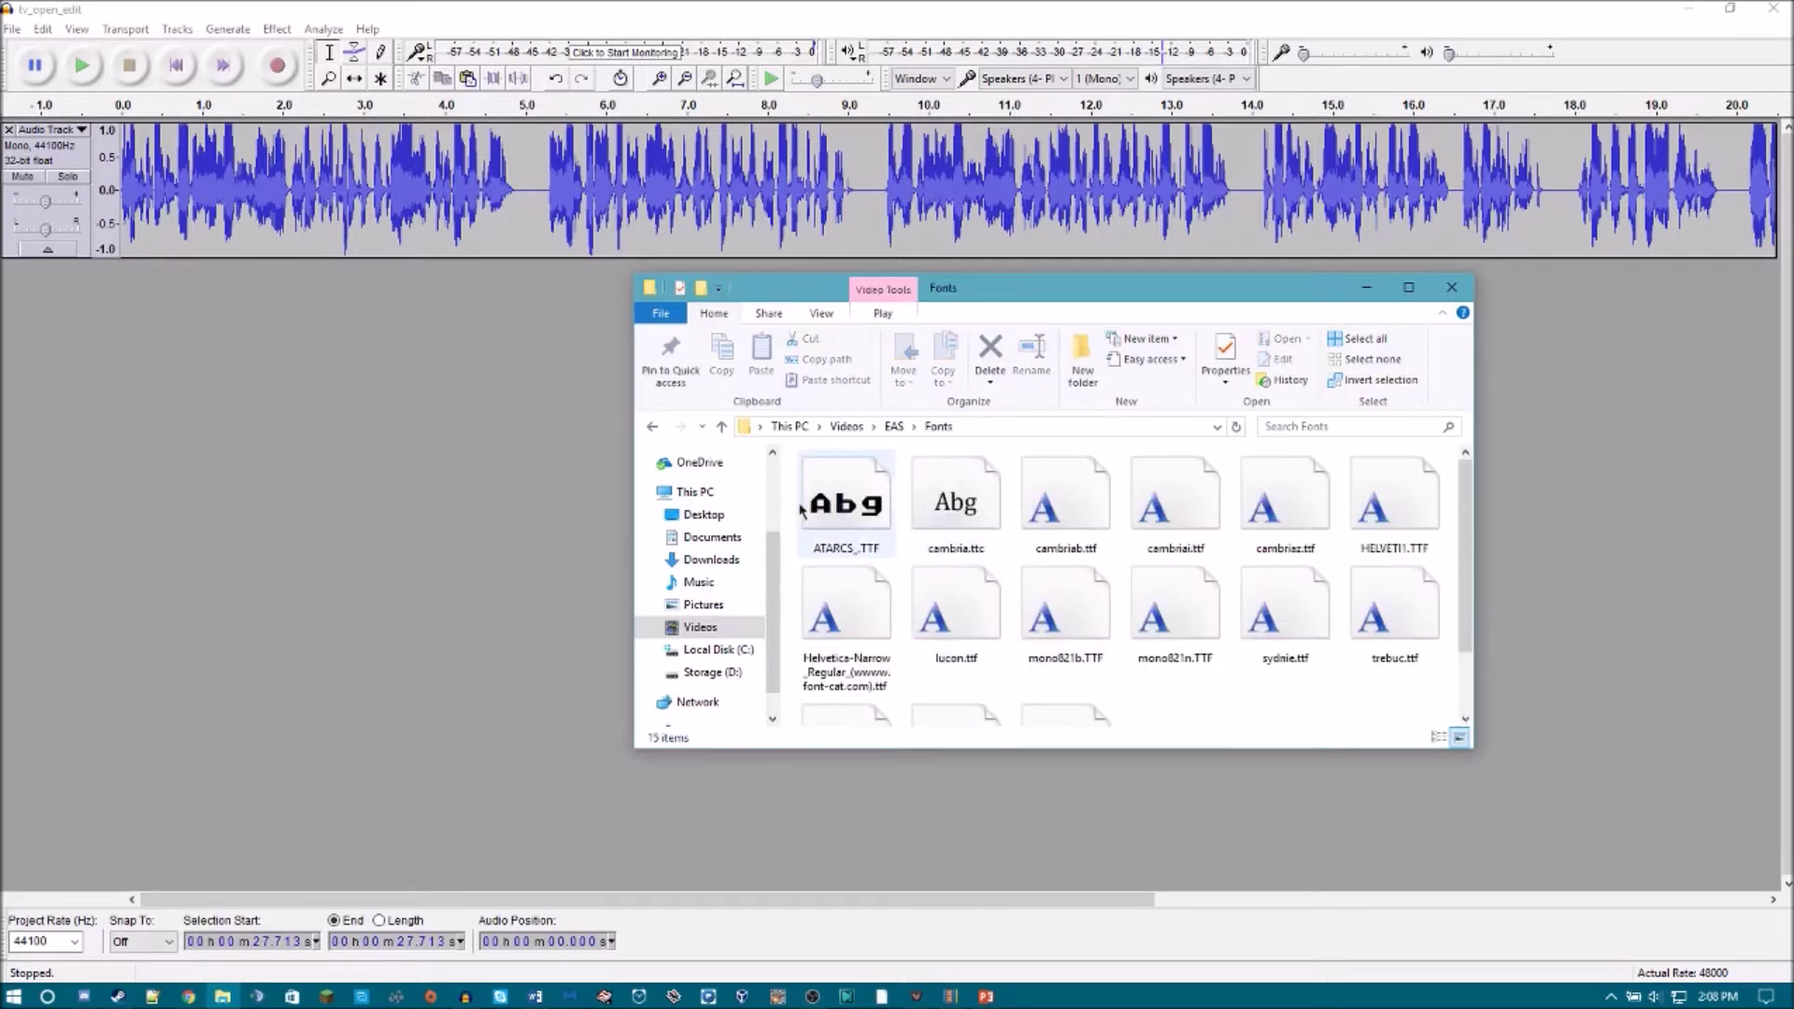
click(657, 431)
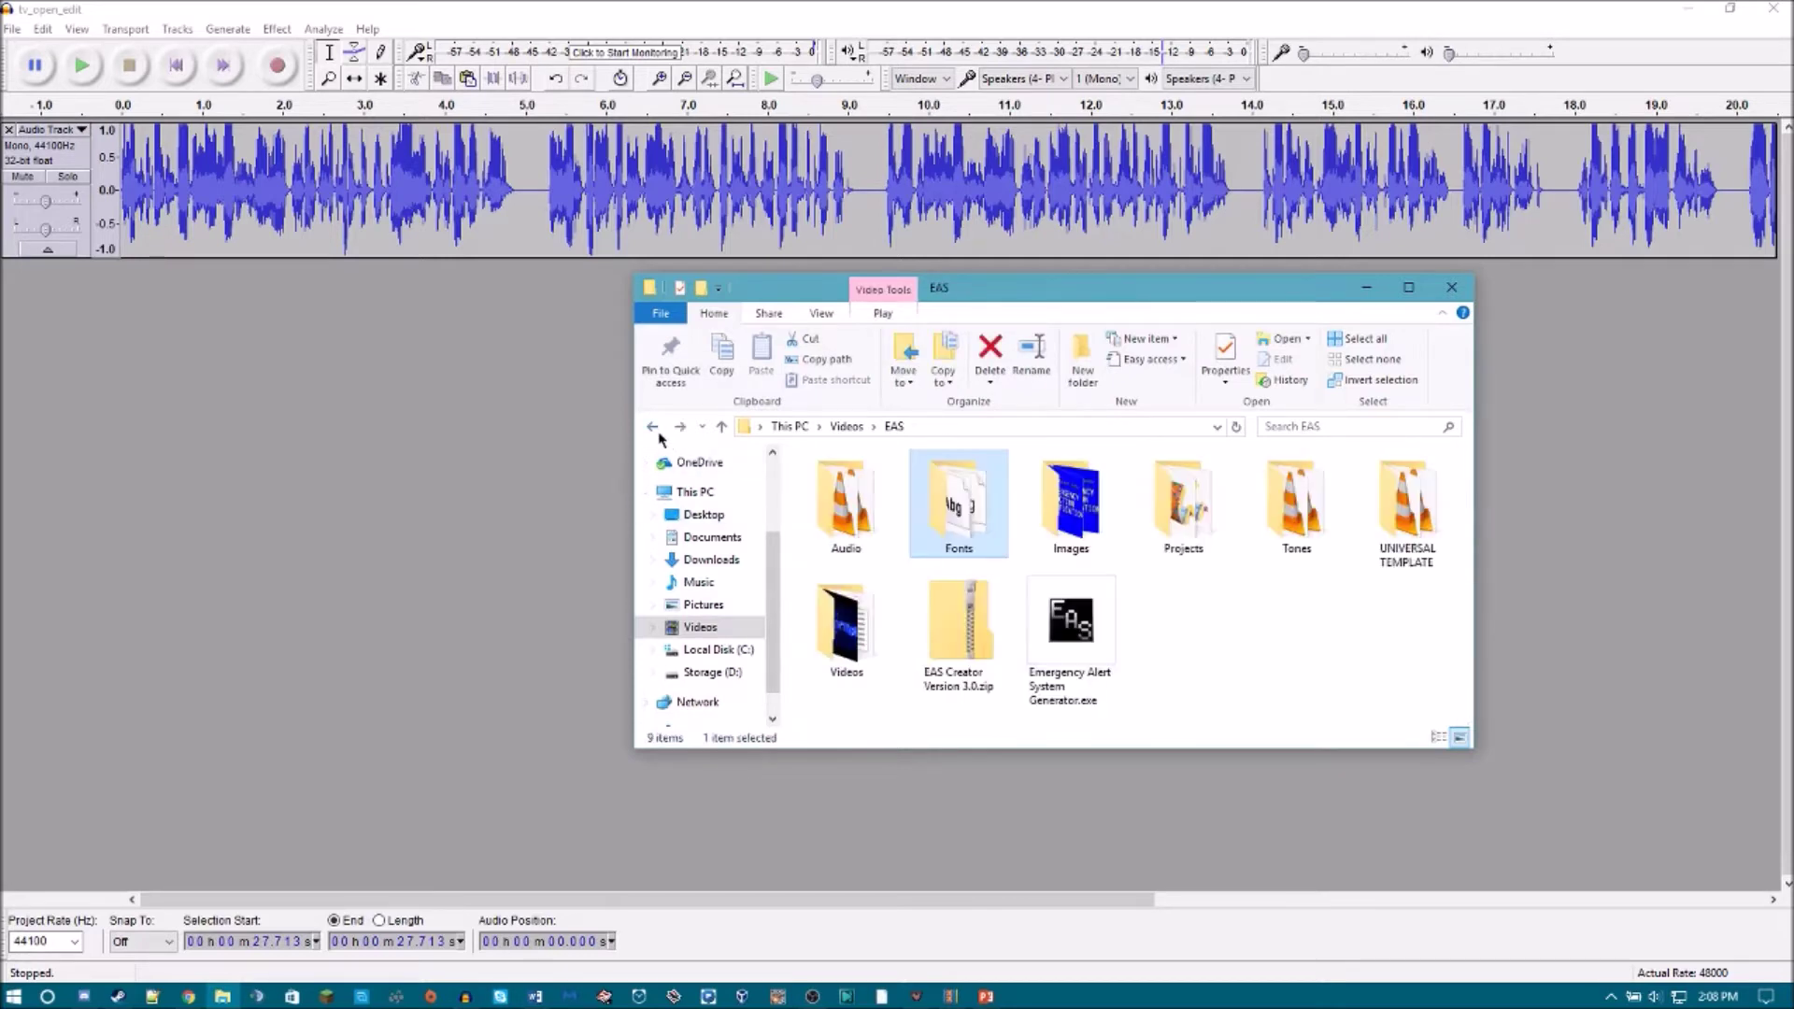
double_click(1278, 540)
scroll(1069, 509, down, 1)
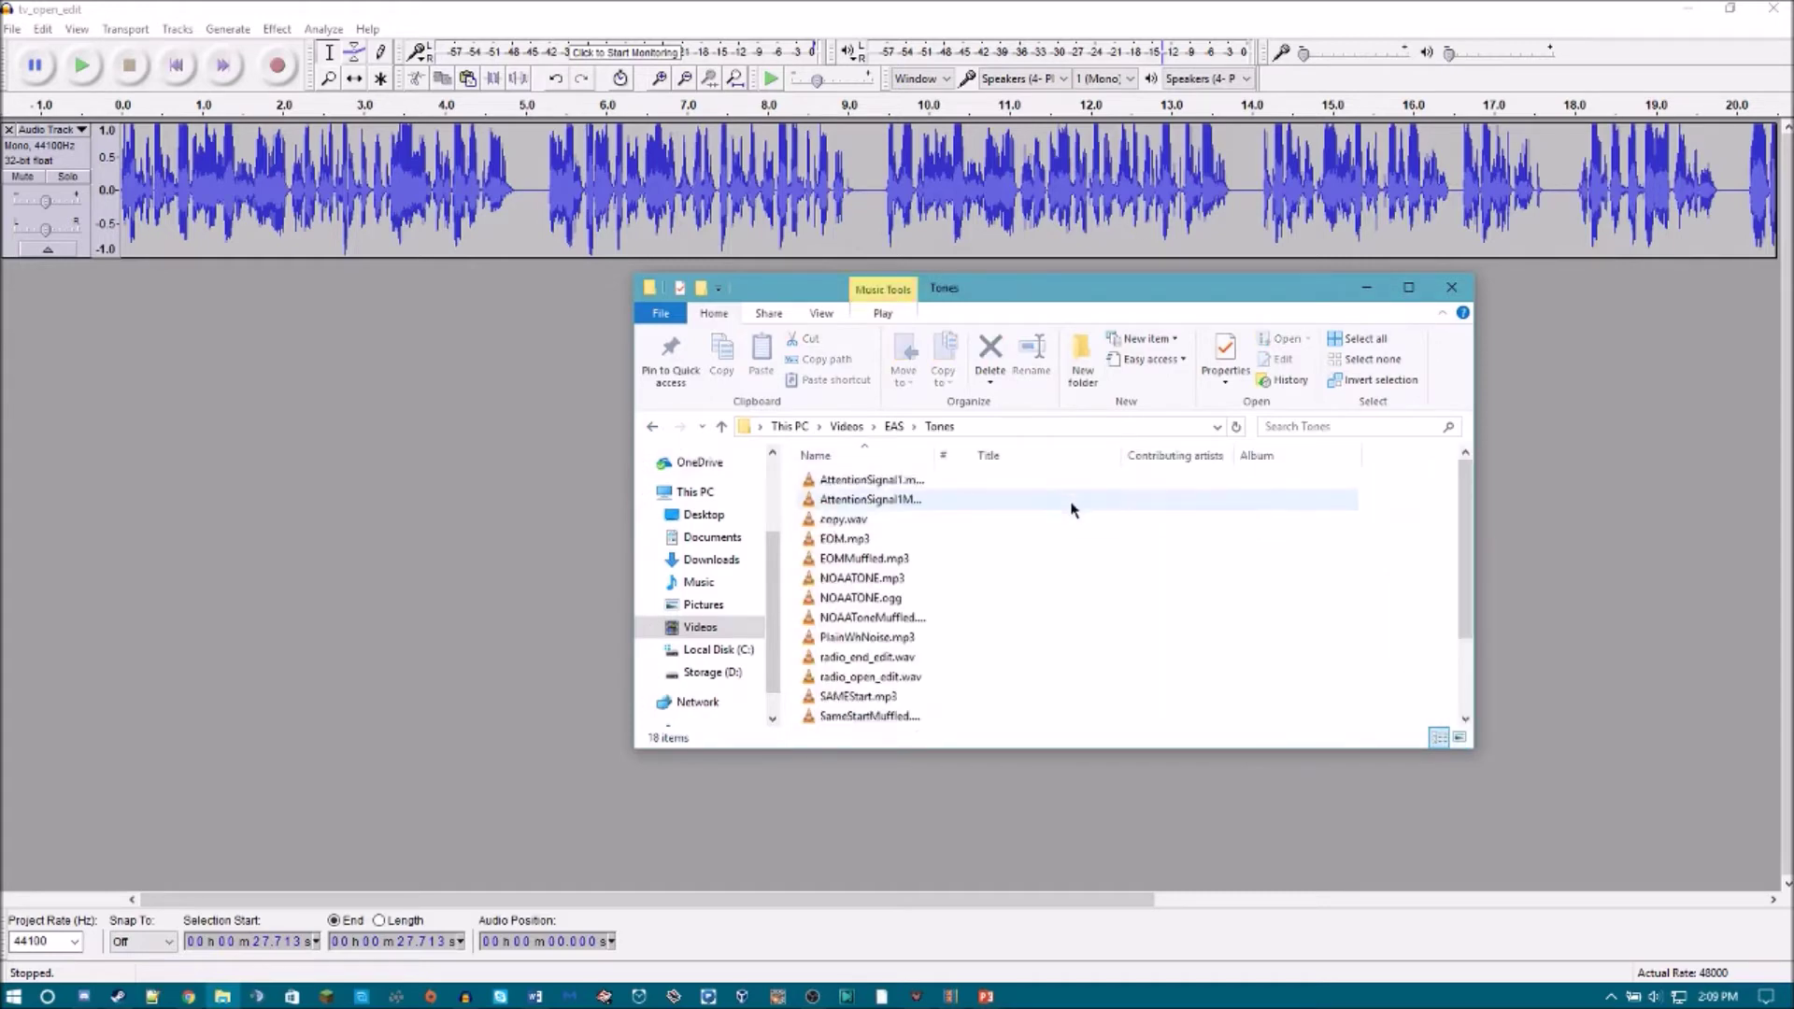
scroll(1071, 508, down, 2)
drag(871, 720, 1076, 626)
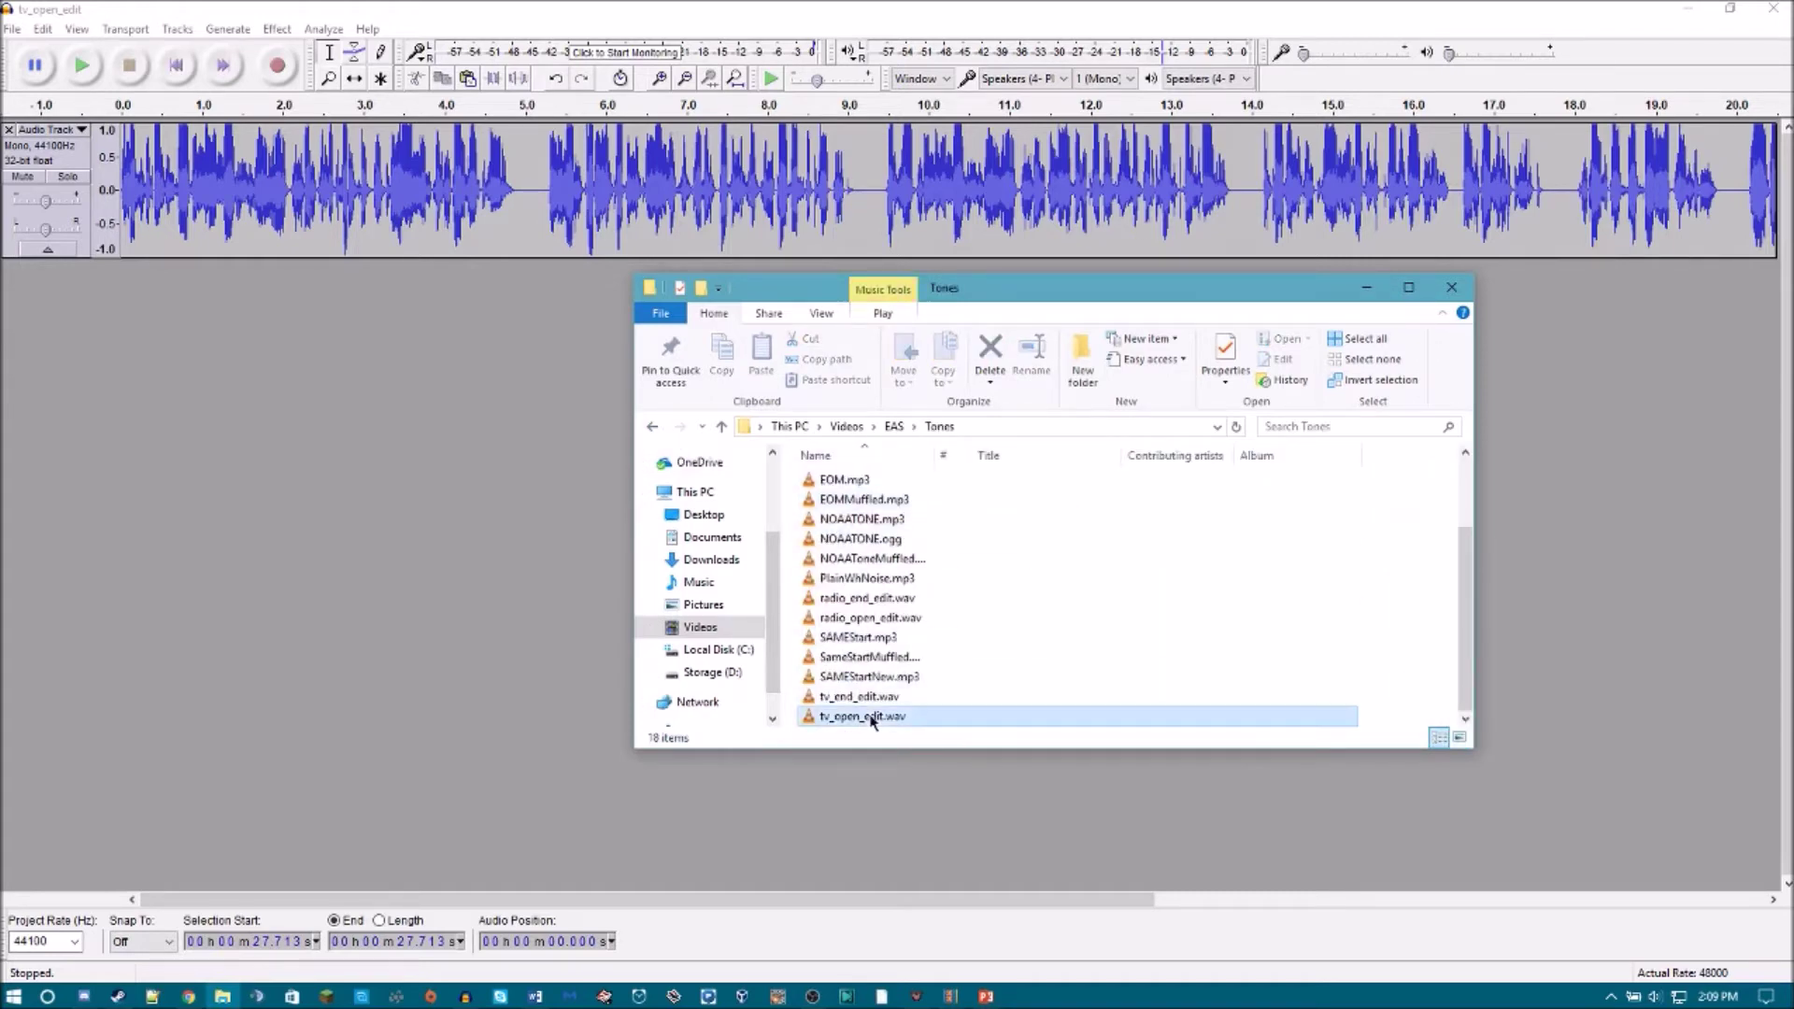
double_click(1024, 693)
click(1188, 8)
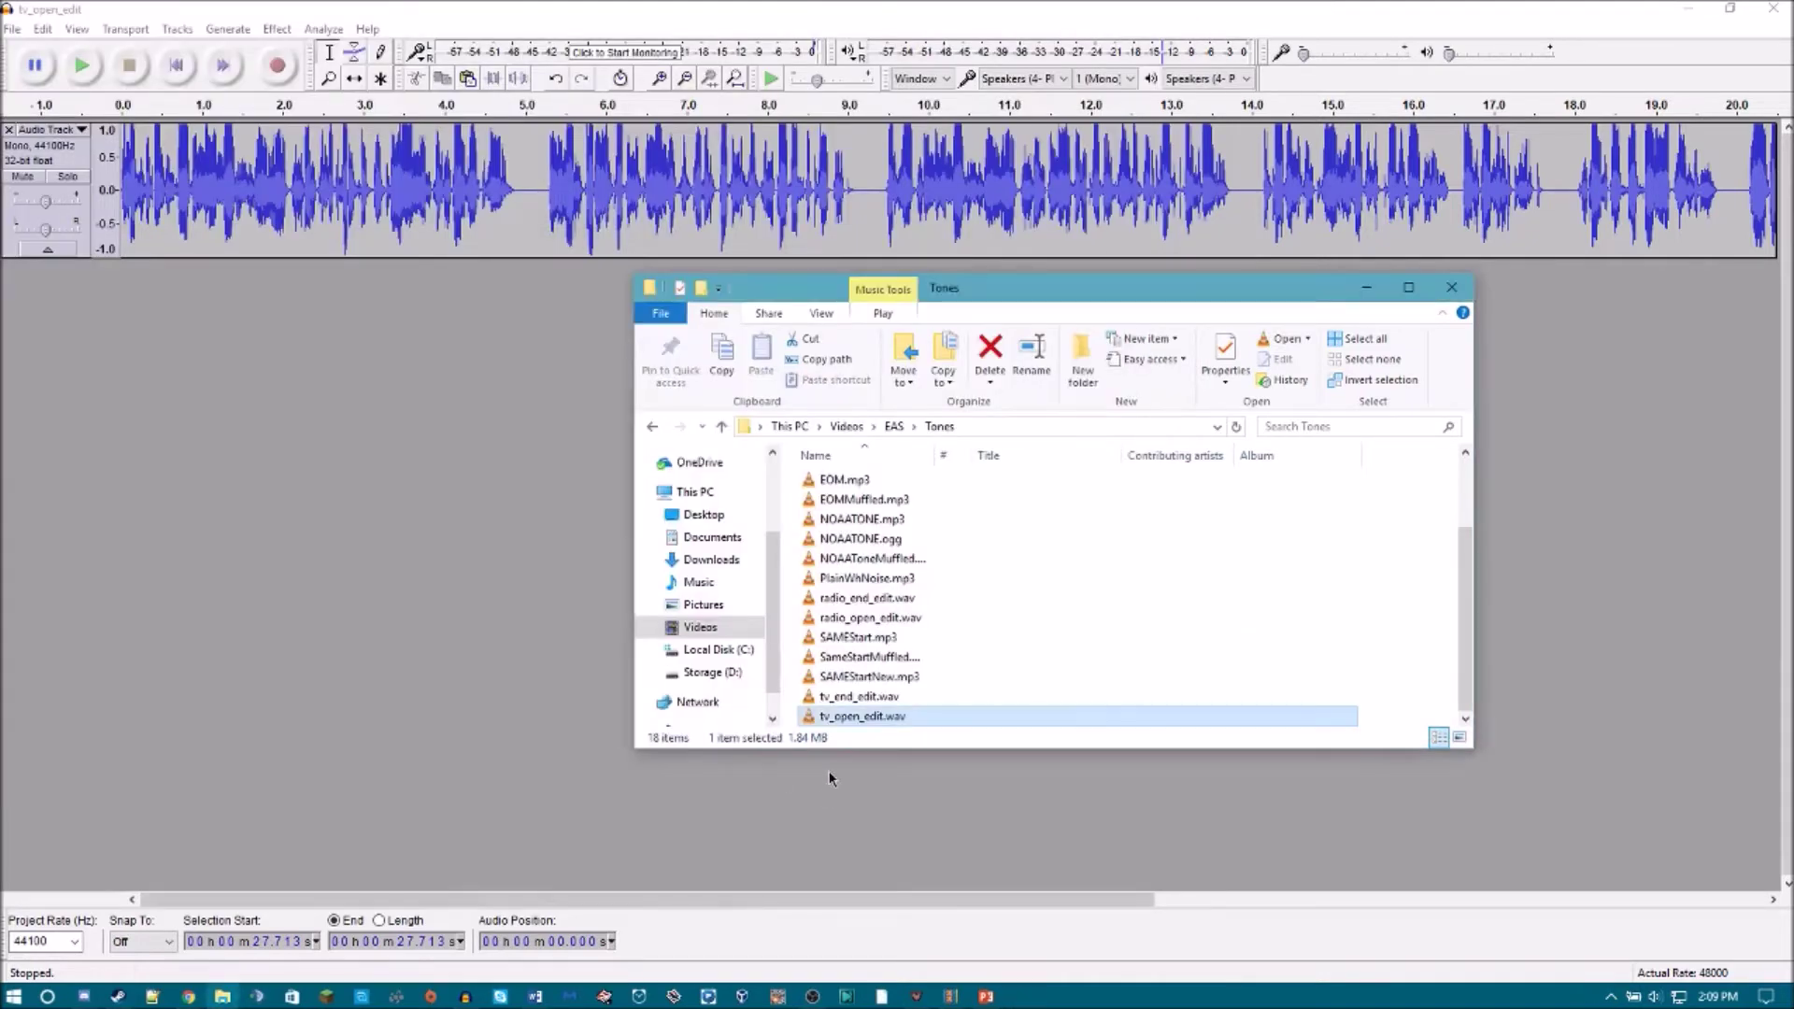
Import tv_open_edit.wav into the Audacity project as a copy.
click(318, 534)
click(12, 28)
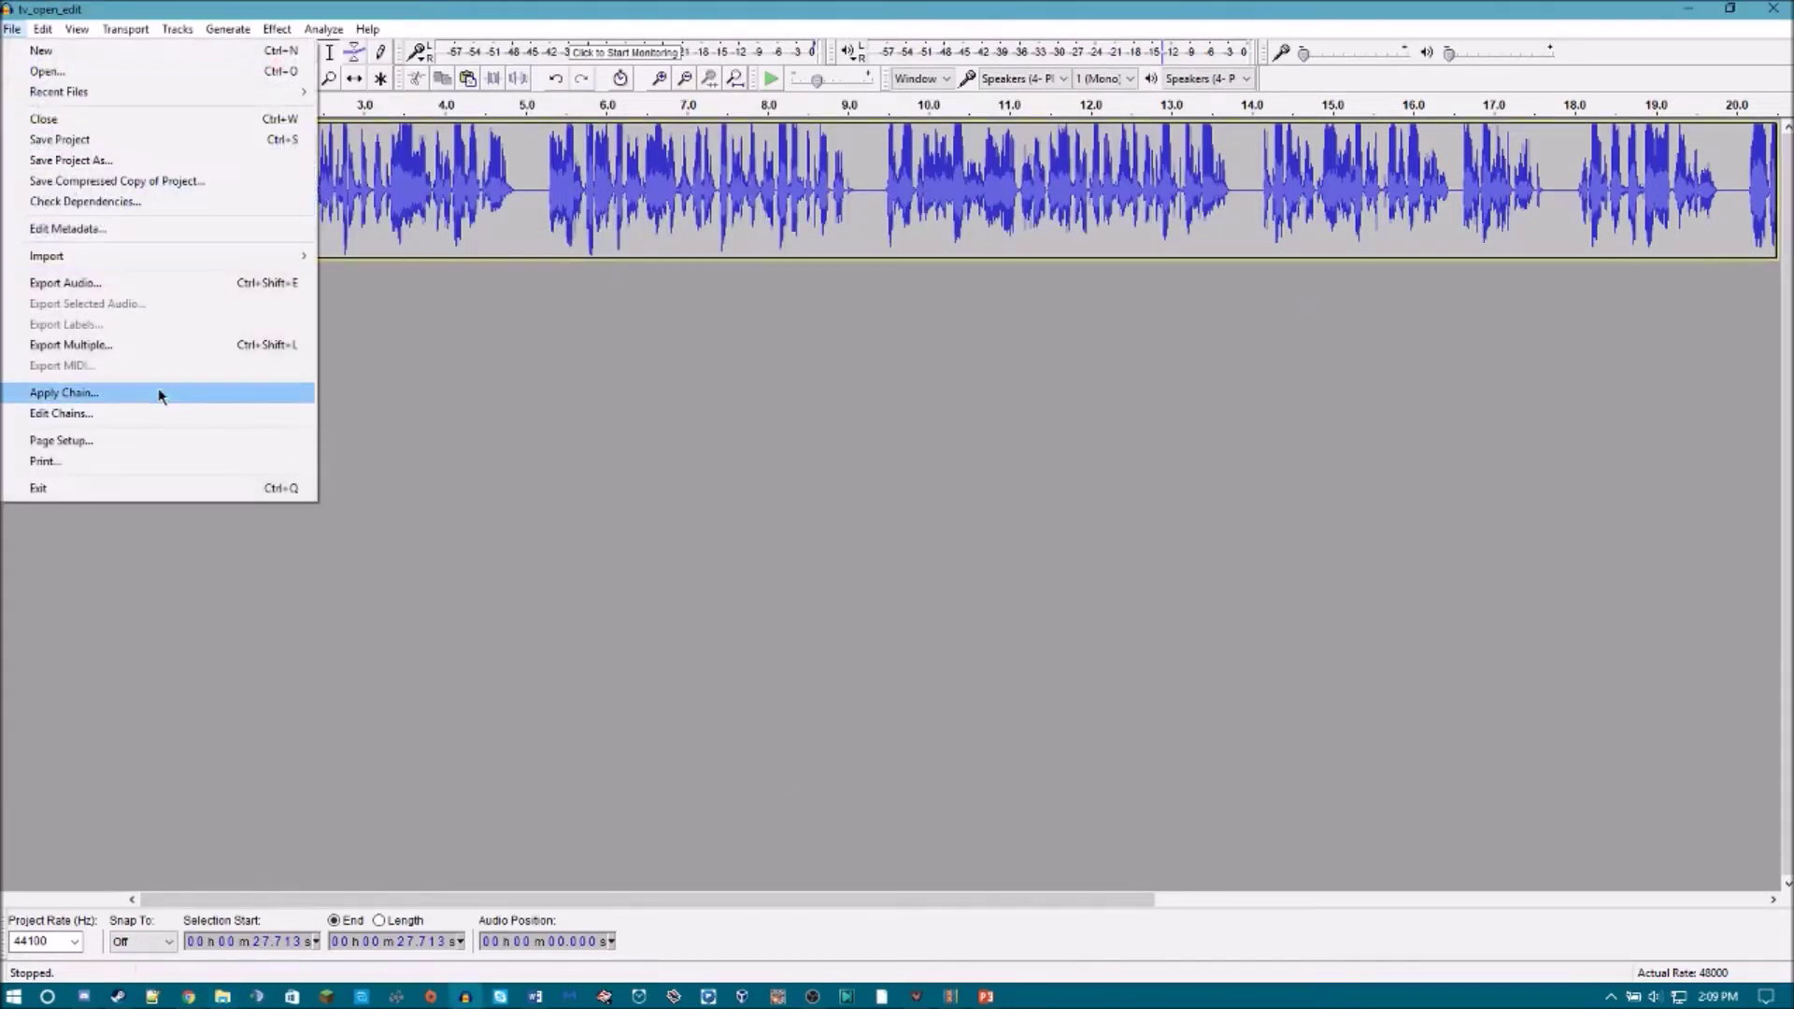
mouse_move(84, 255)
click(351, 248)
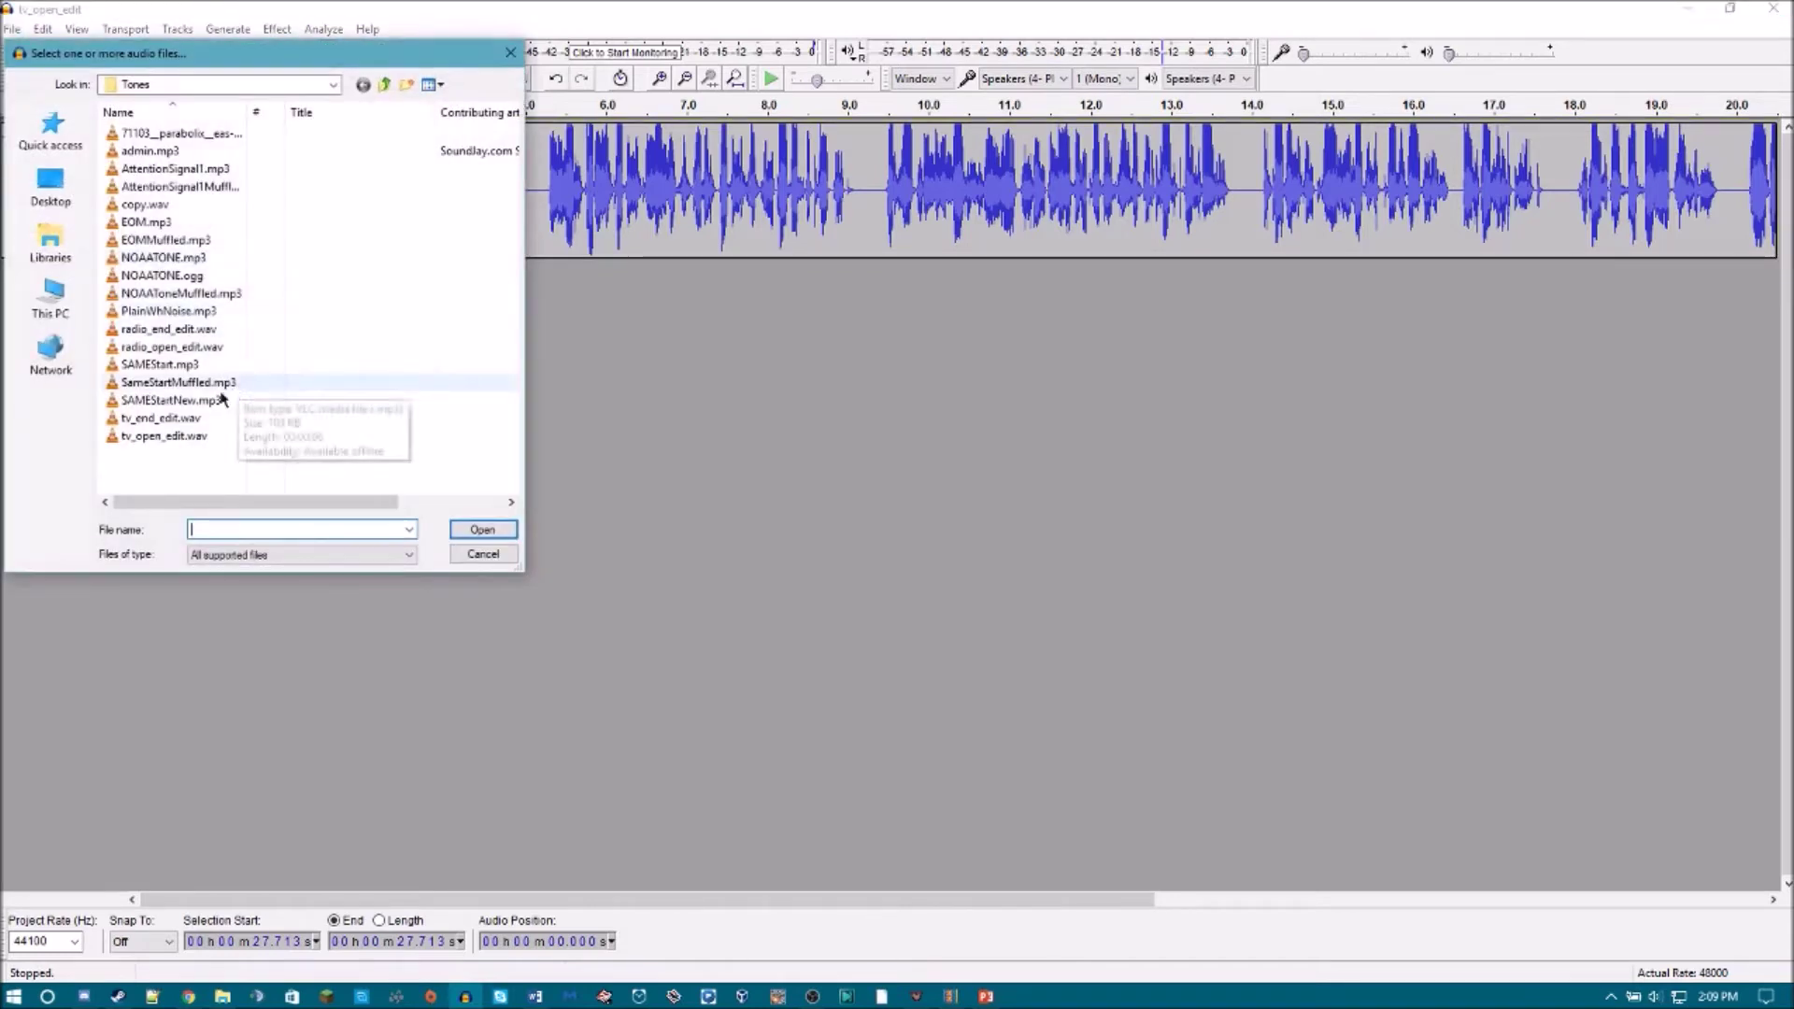
double_click(183, 436)
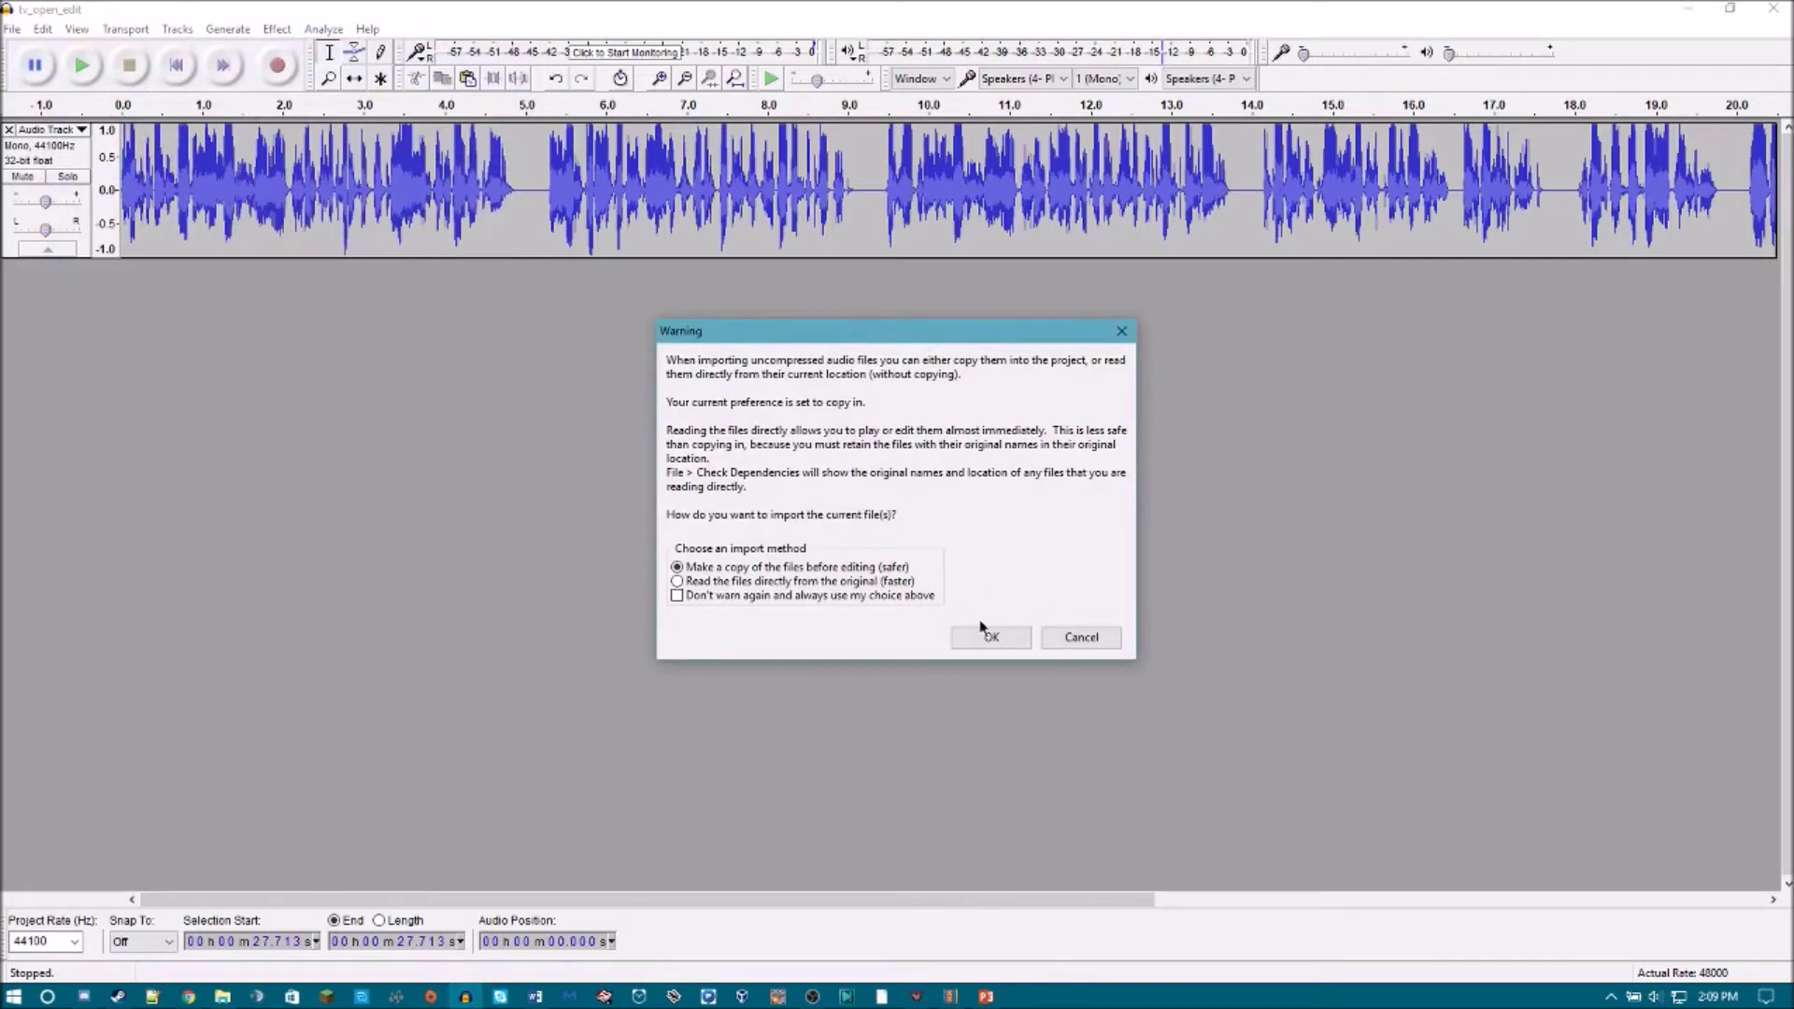
click(989, 634)
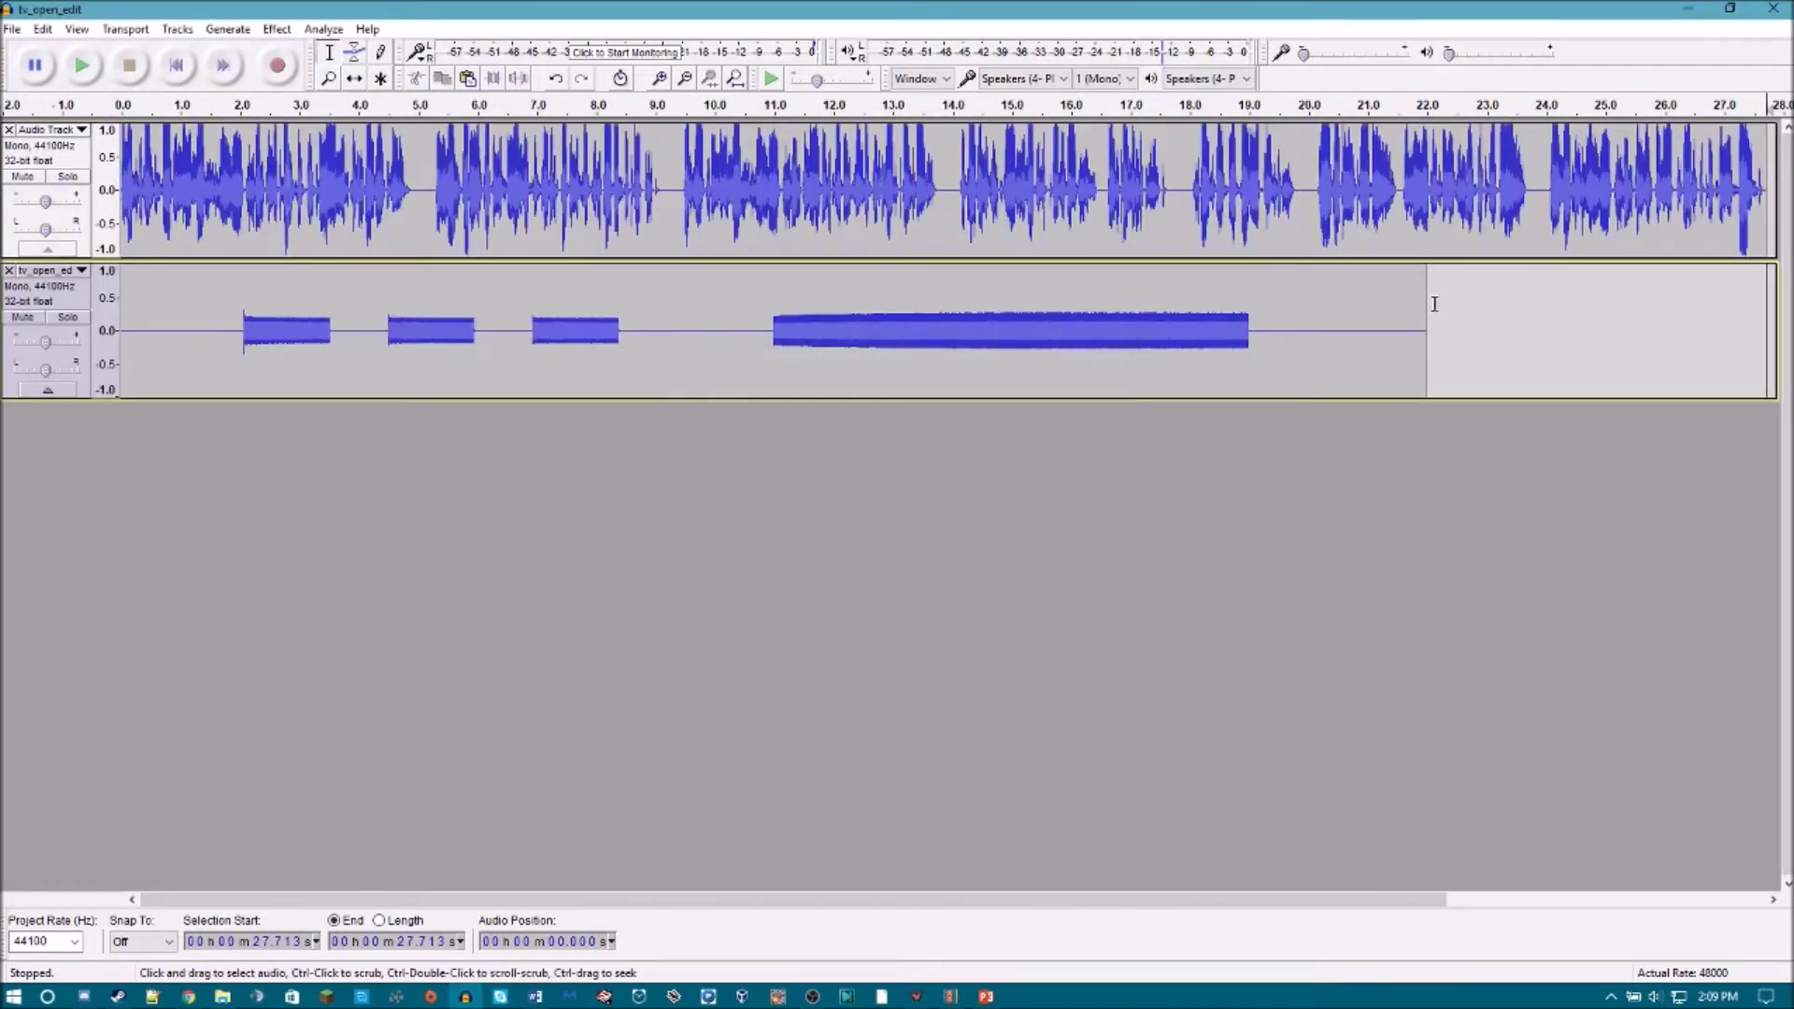
Move the 0–22.044 s tones to the speech track's start, amplify them, and remove the empty track.
drag(1428, 303, 82, 314)
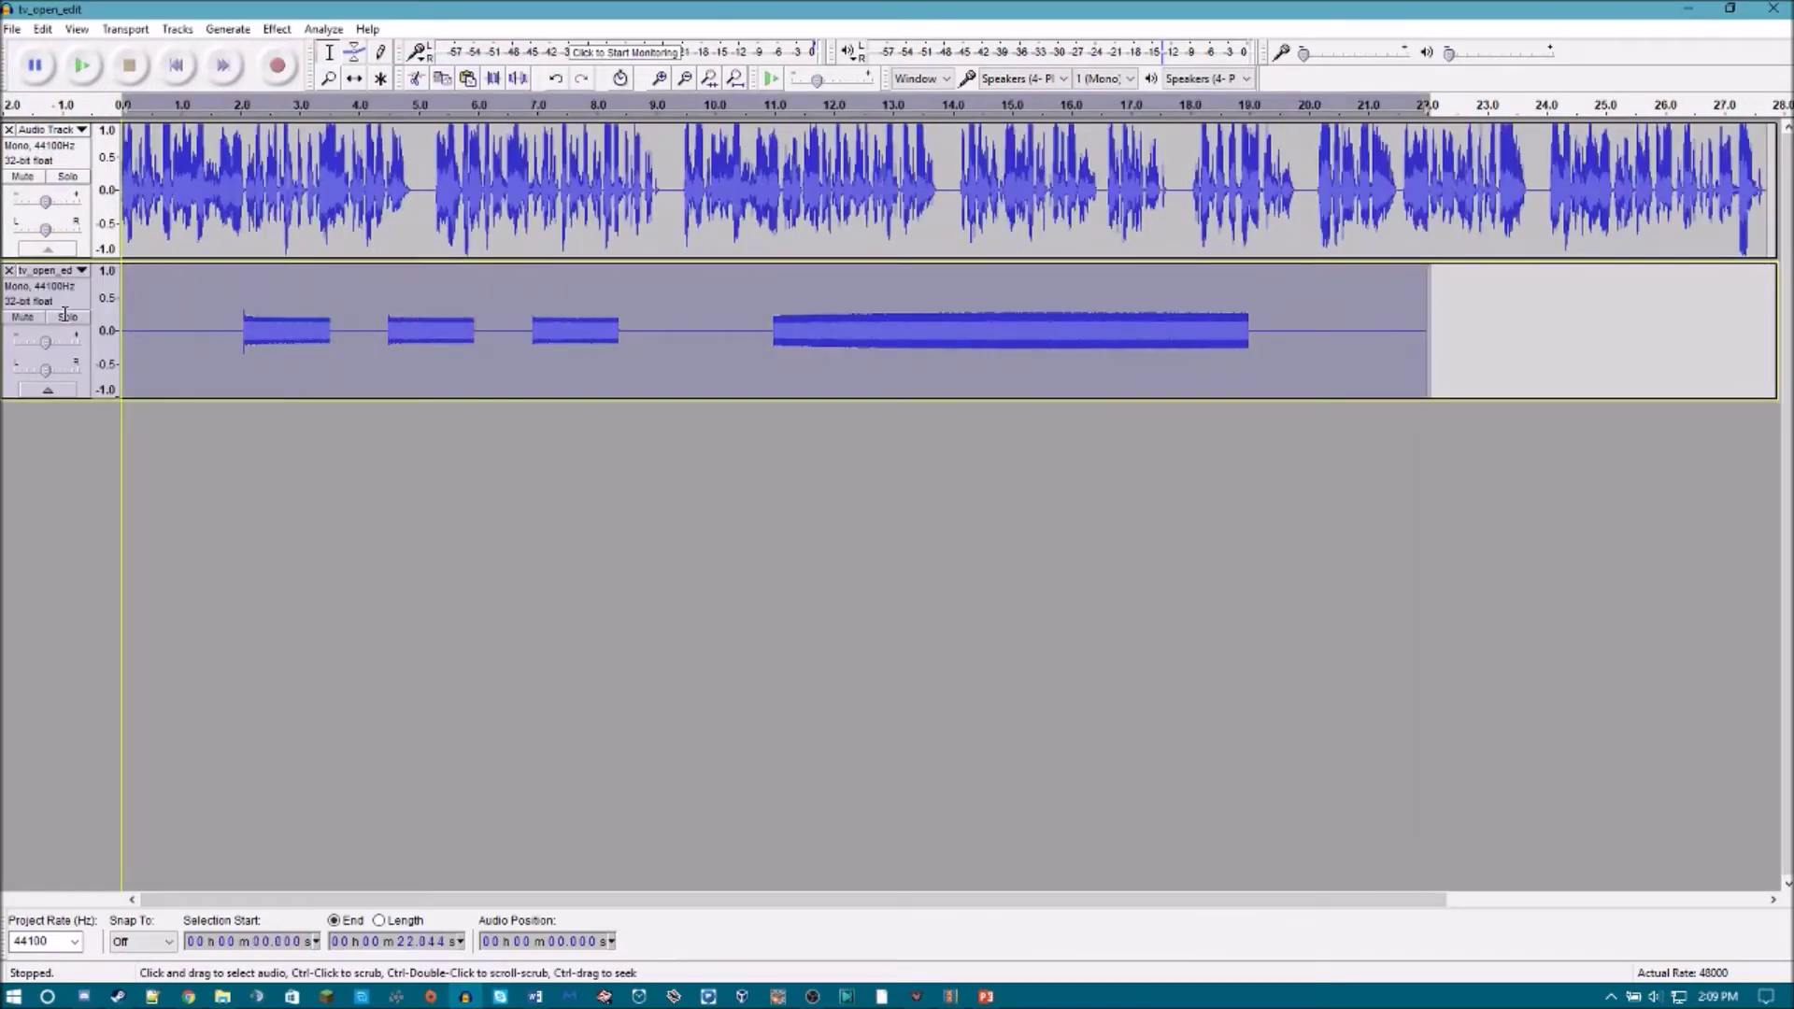
key(Delete)
click(124, 183)
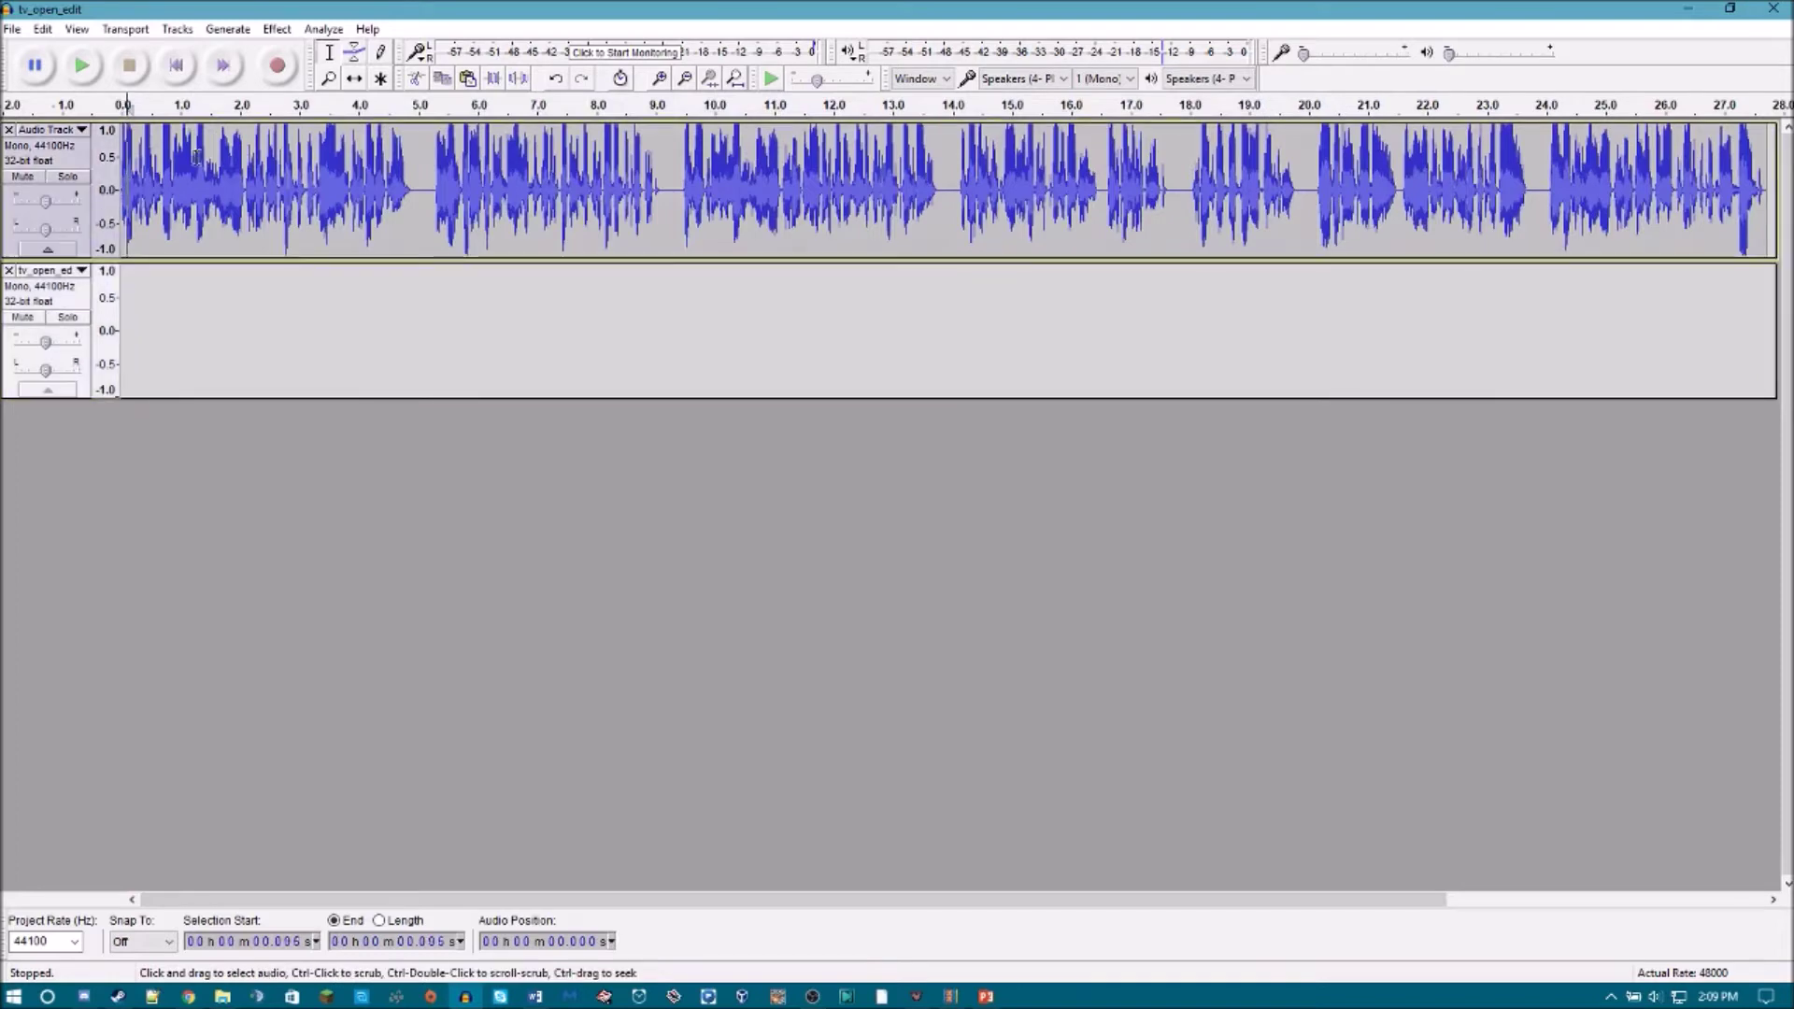
key(ctrl+r)
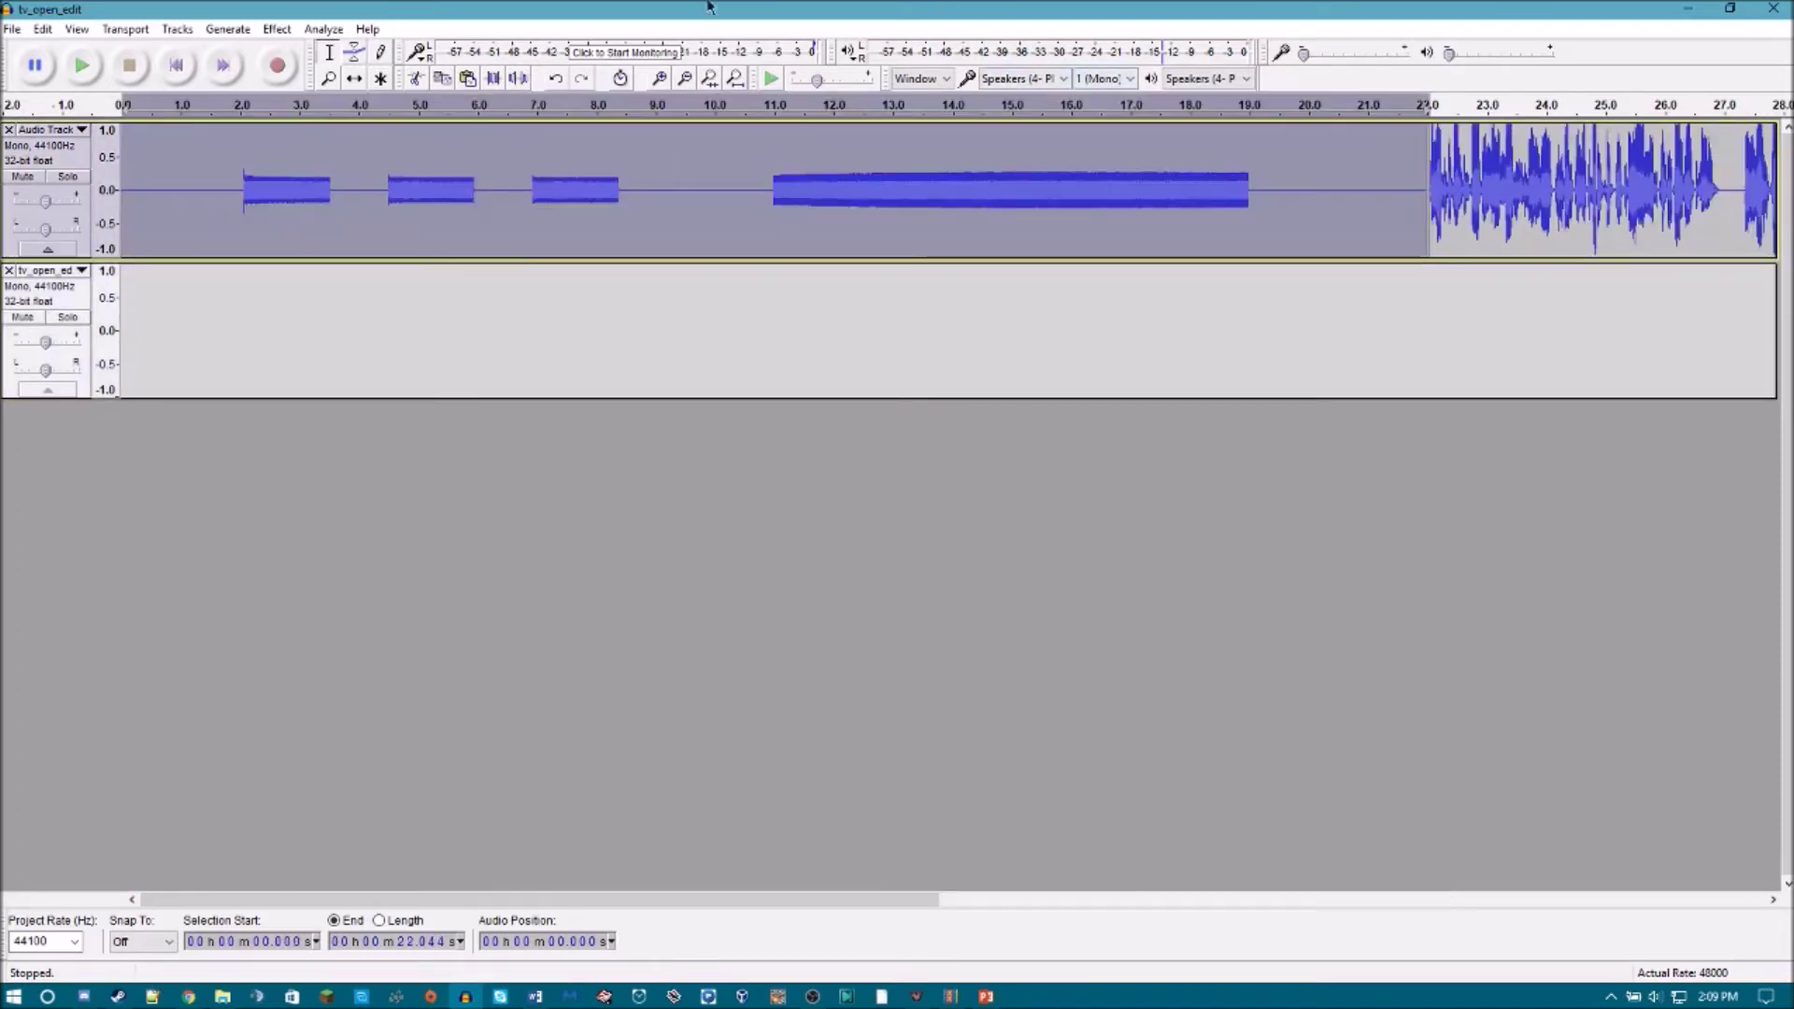
click(278, 28)
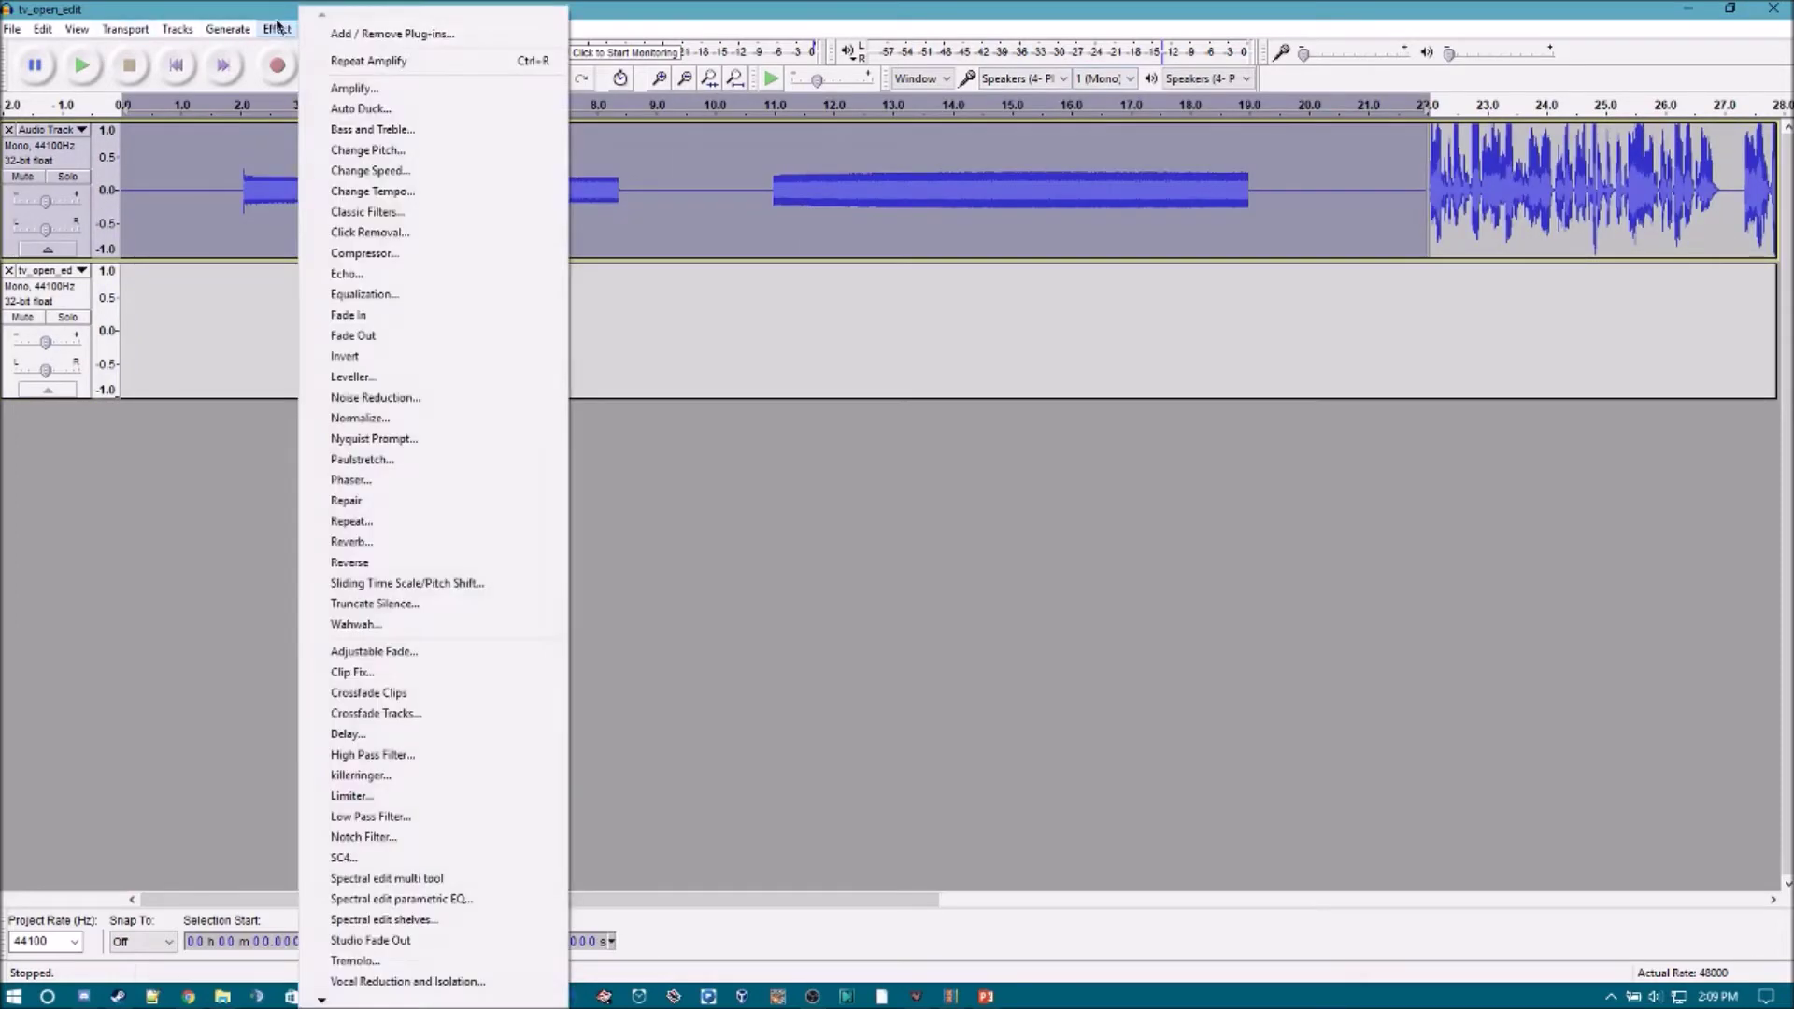
click(353, 87)
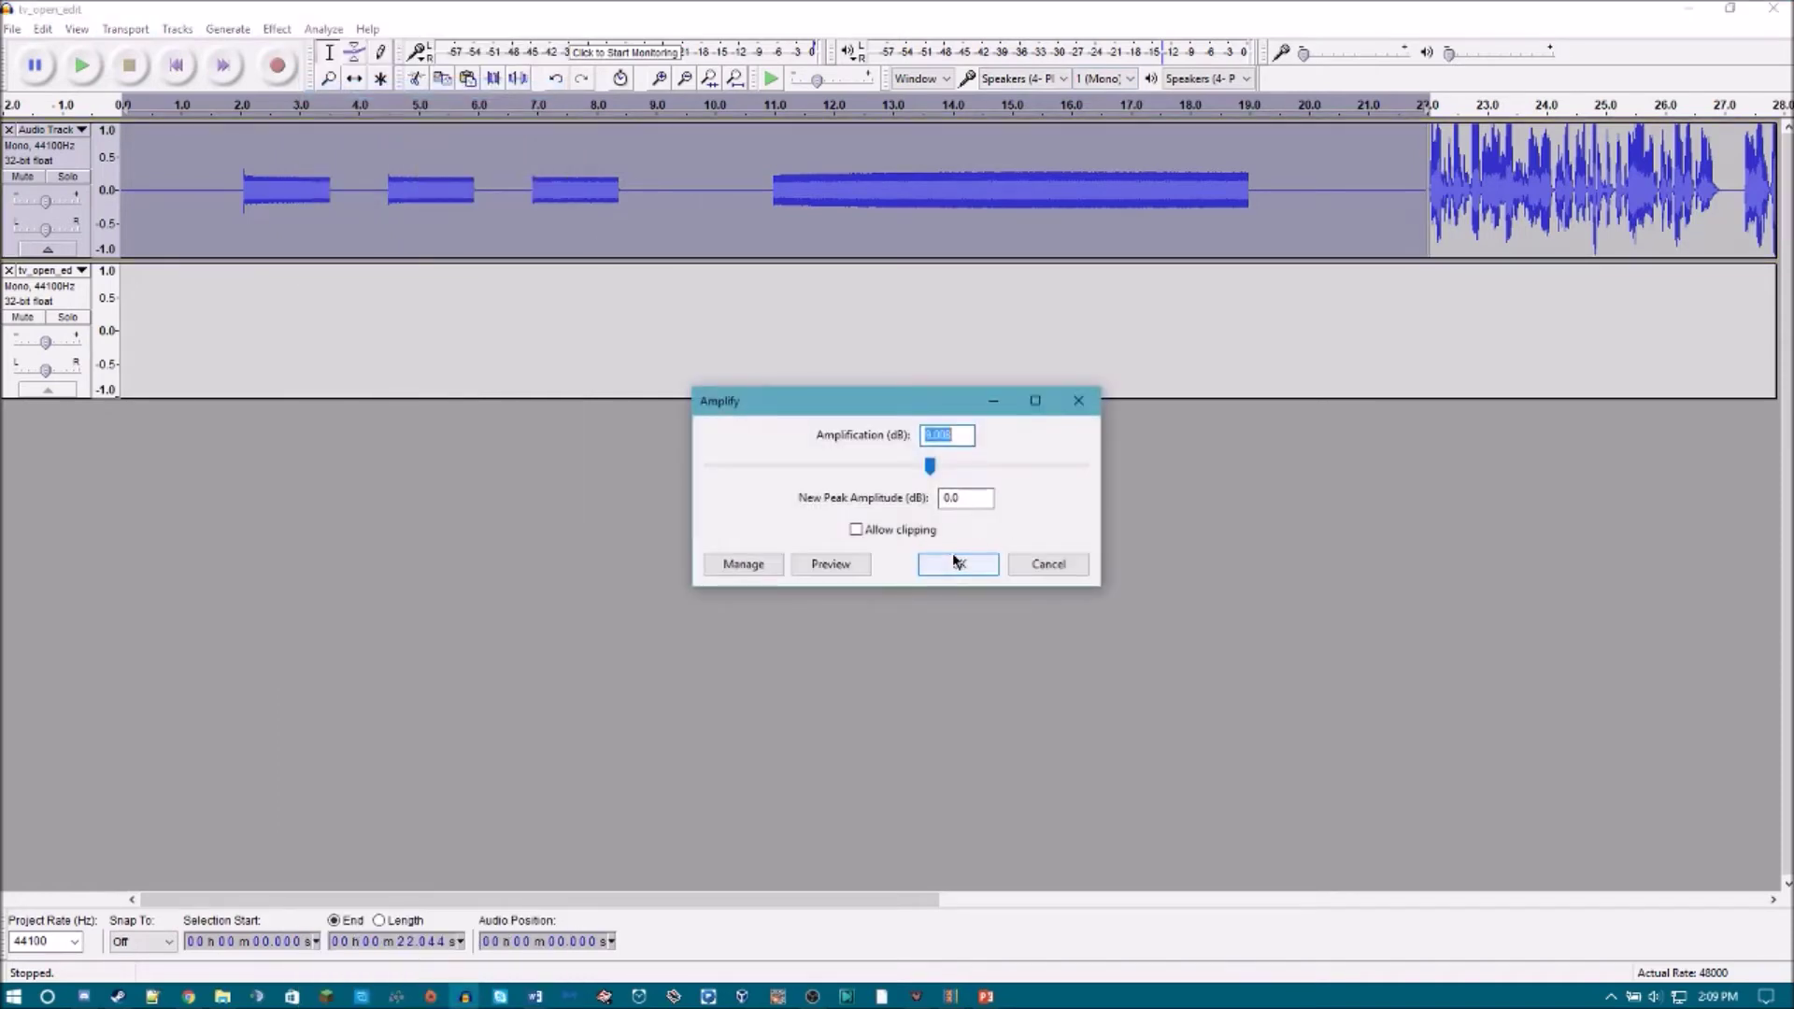
click(956, 563)
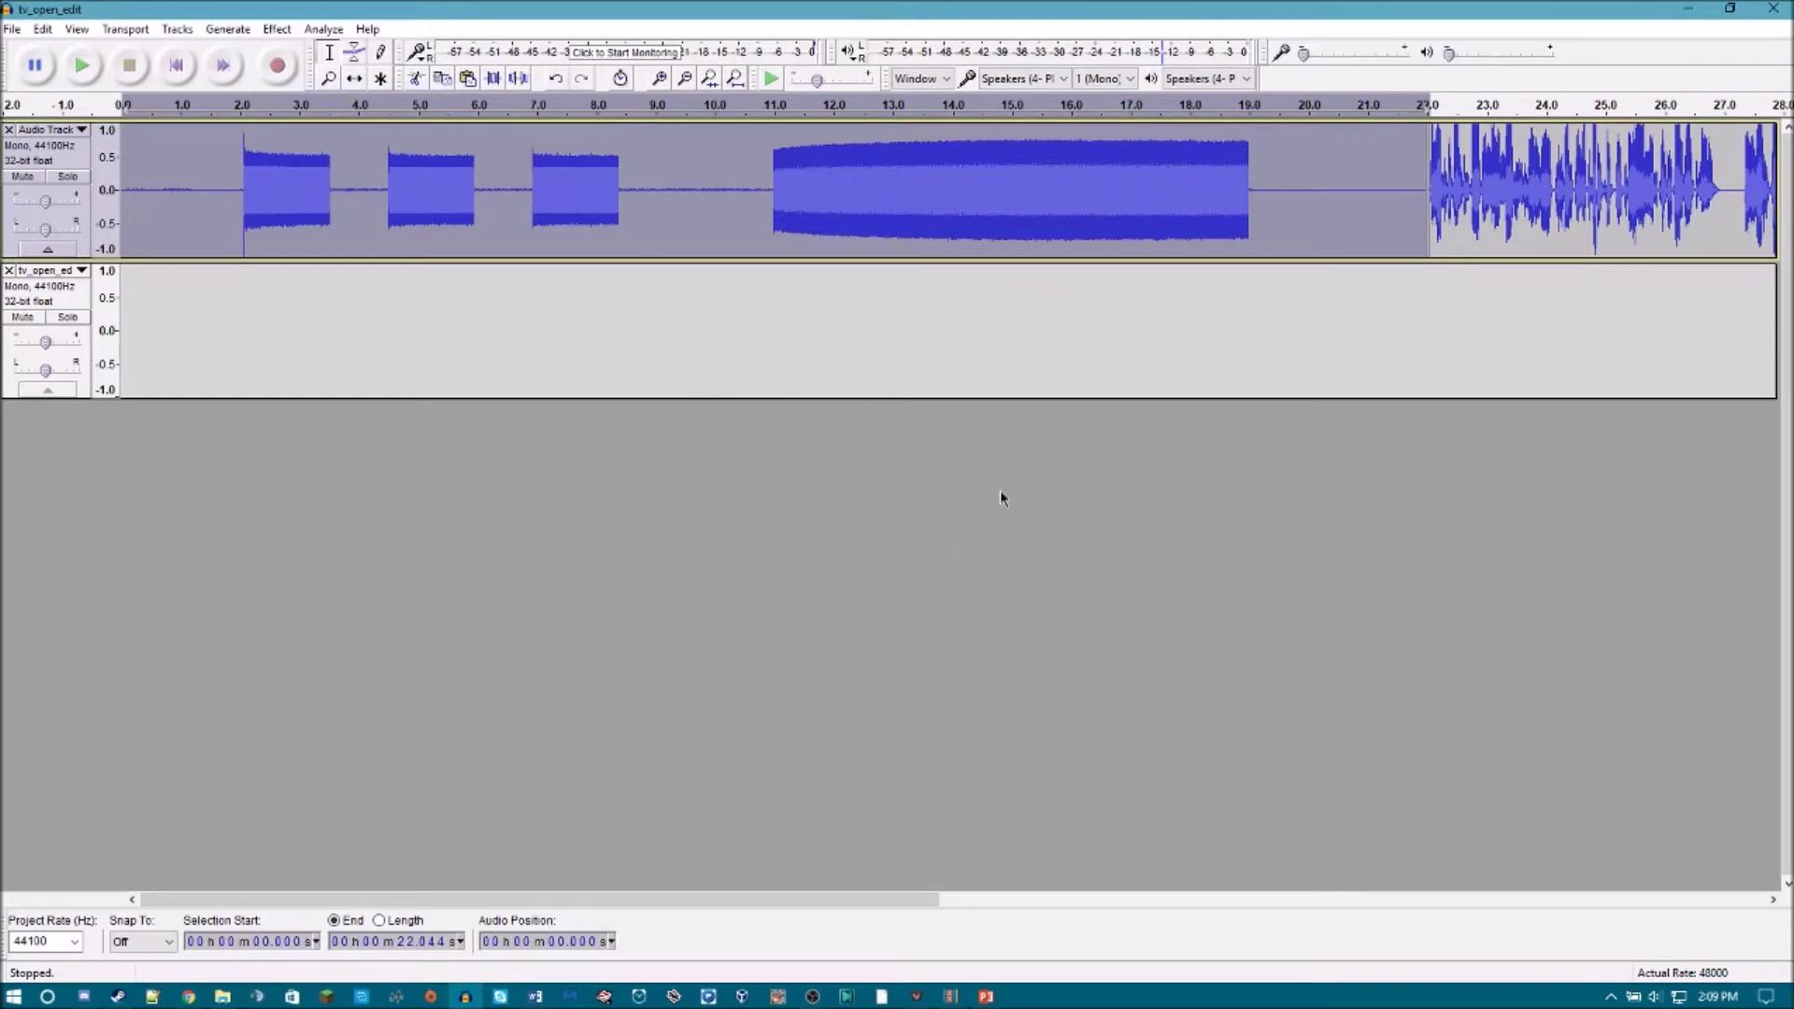
click(8, 271)
drag(921, 892, 1267, 852)
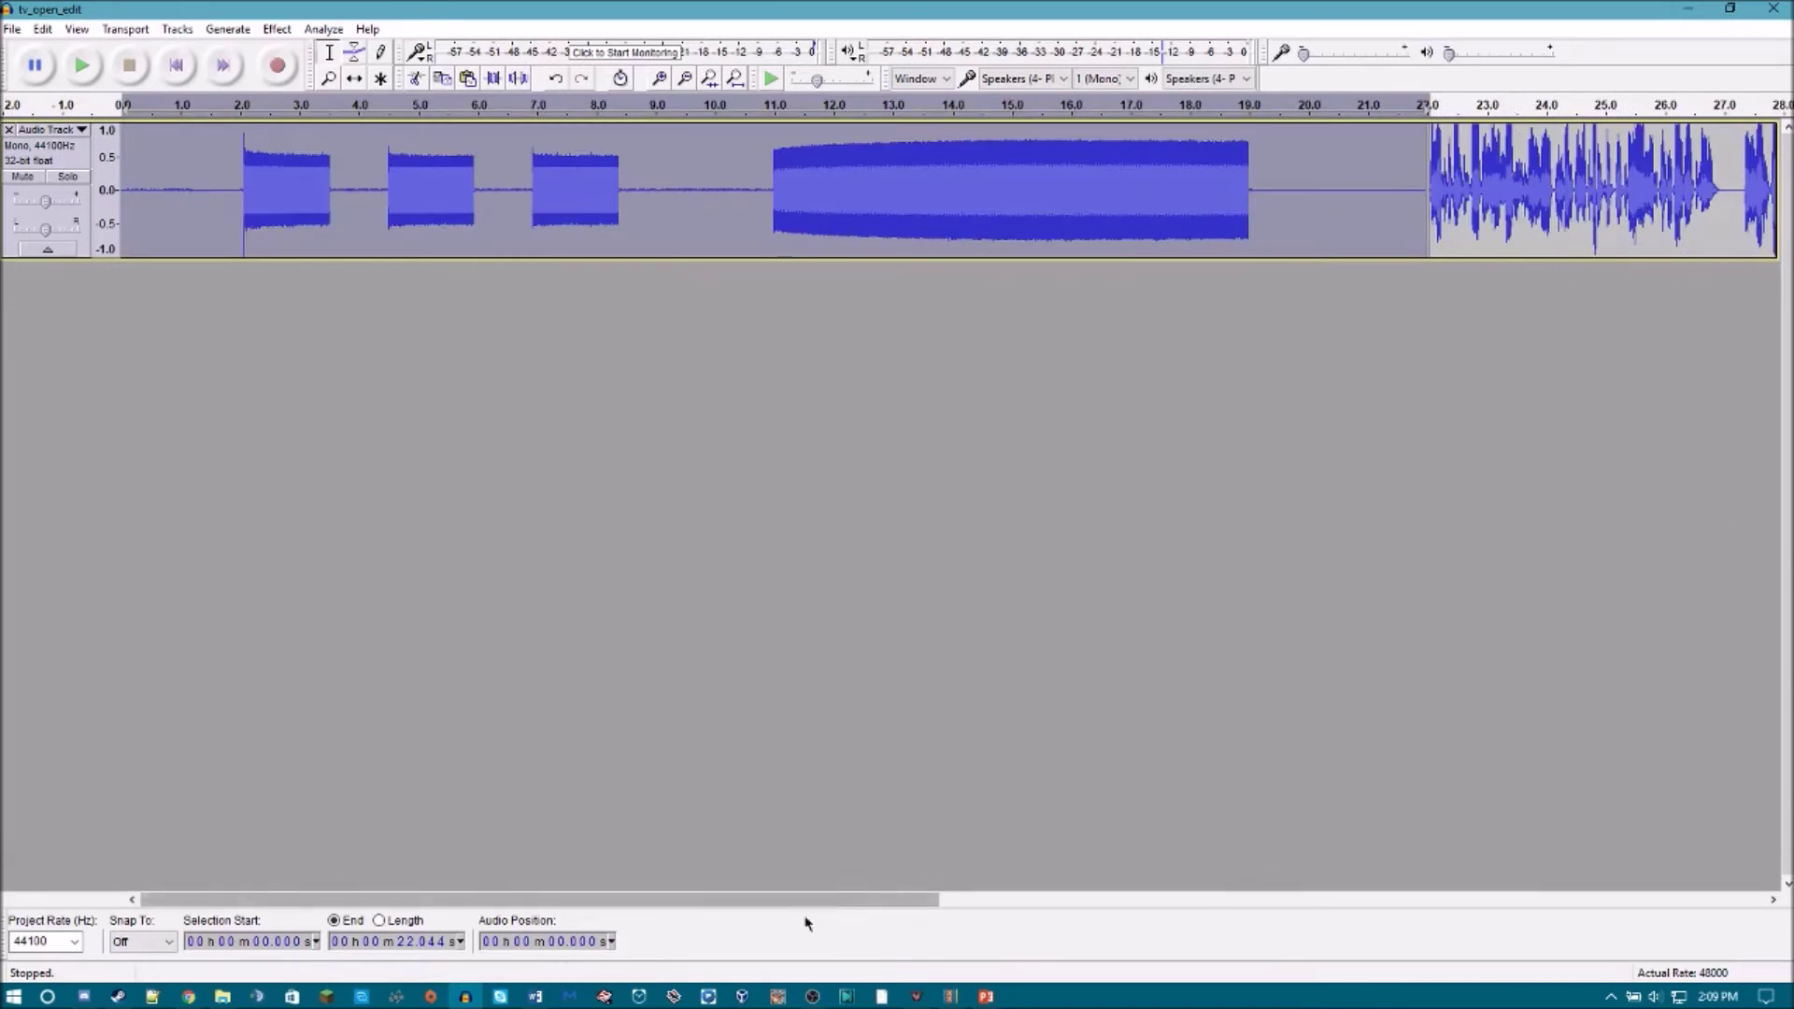
drag(764, 899, 1525, 895)
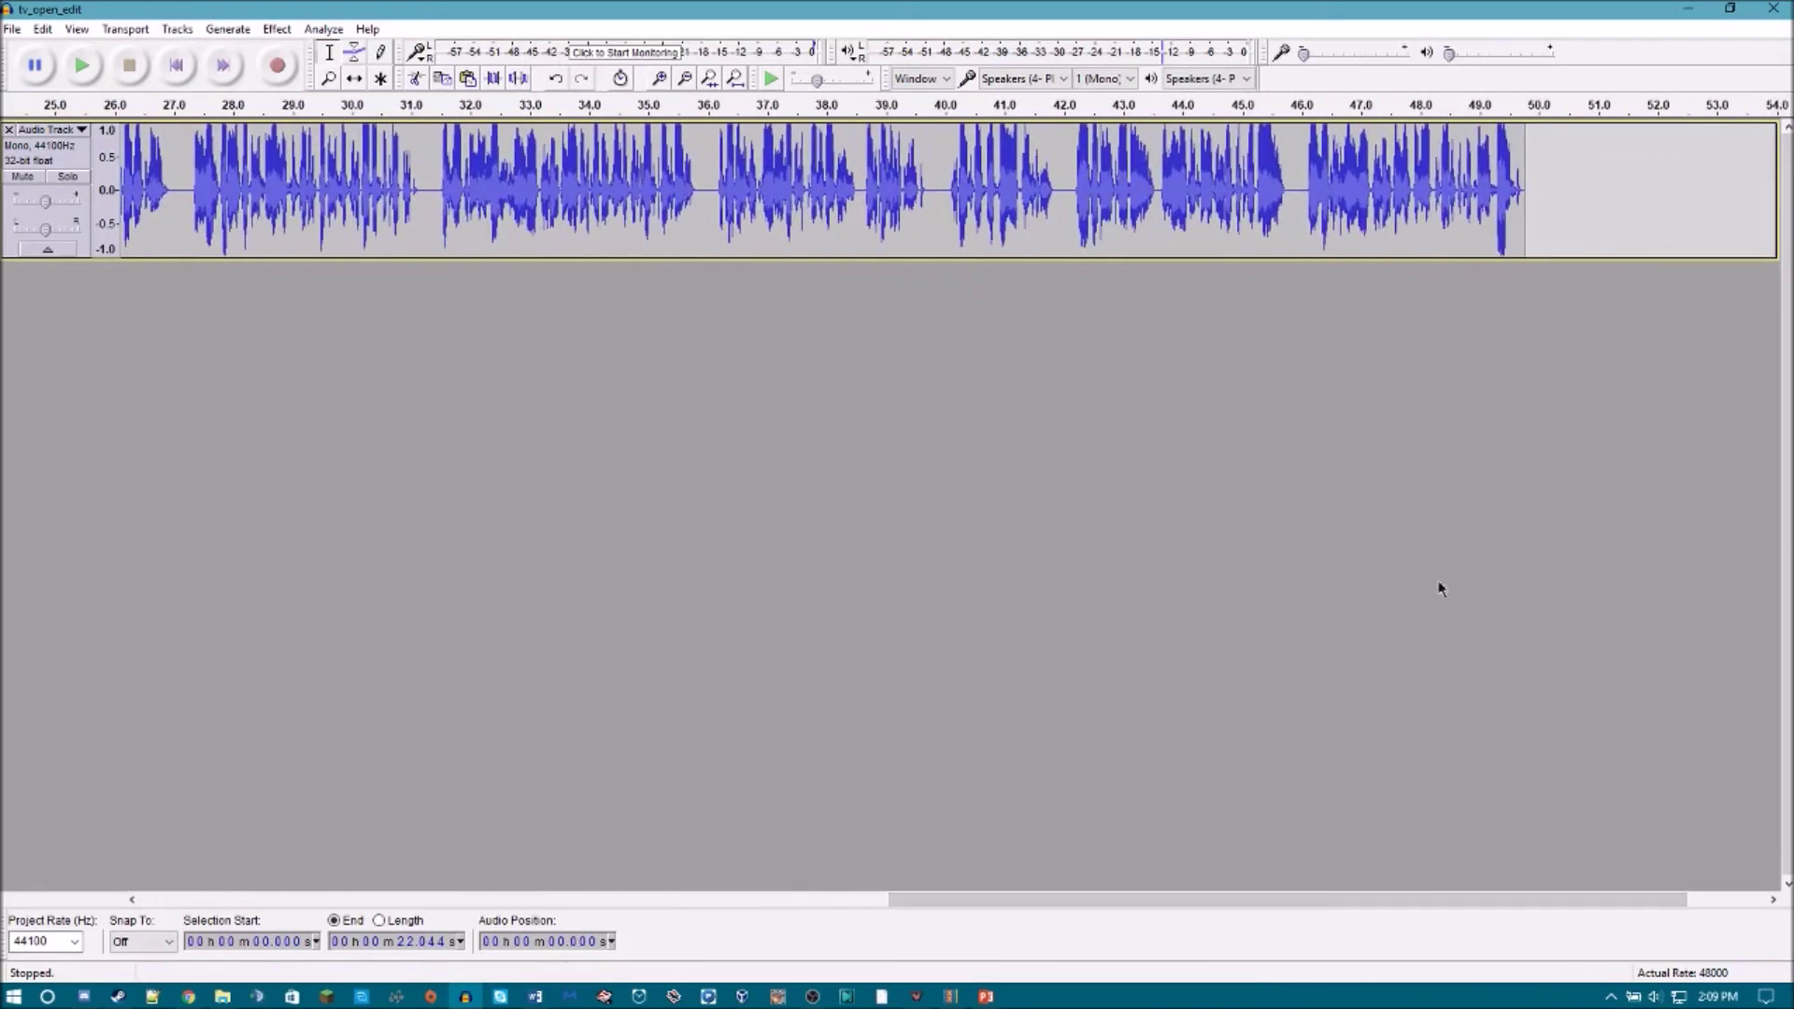
Mark the audio end near 49.8 s and import tv_end_edit.wav as a copy.
click(1526, 189)
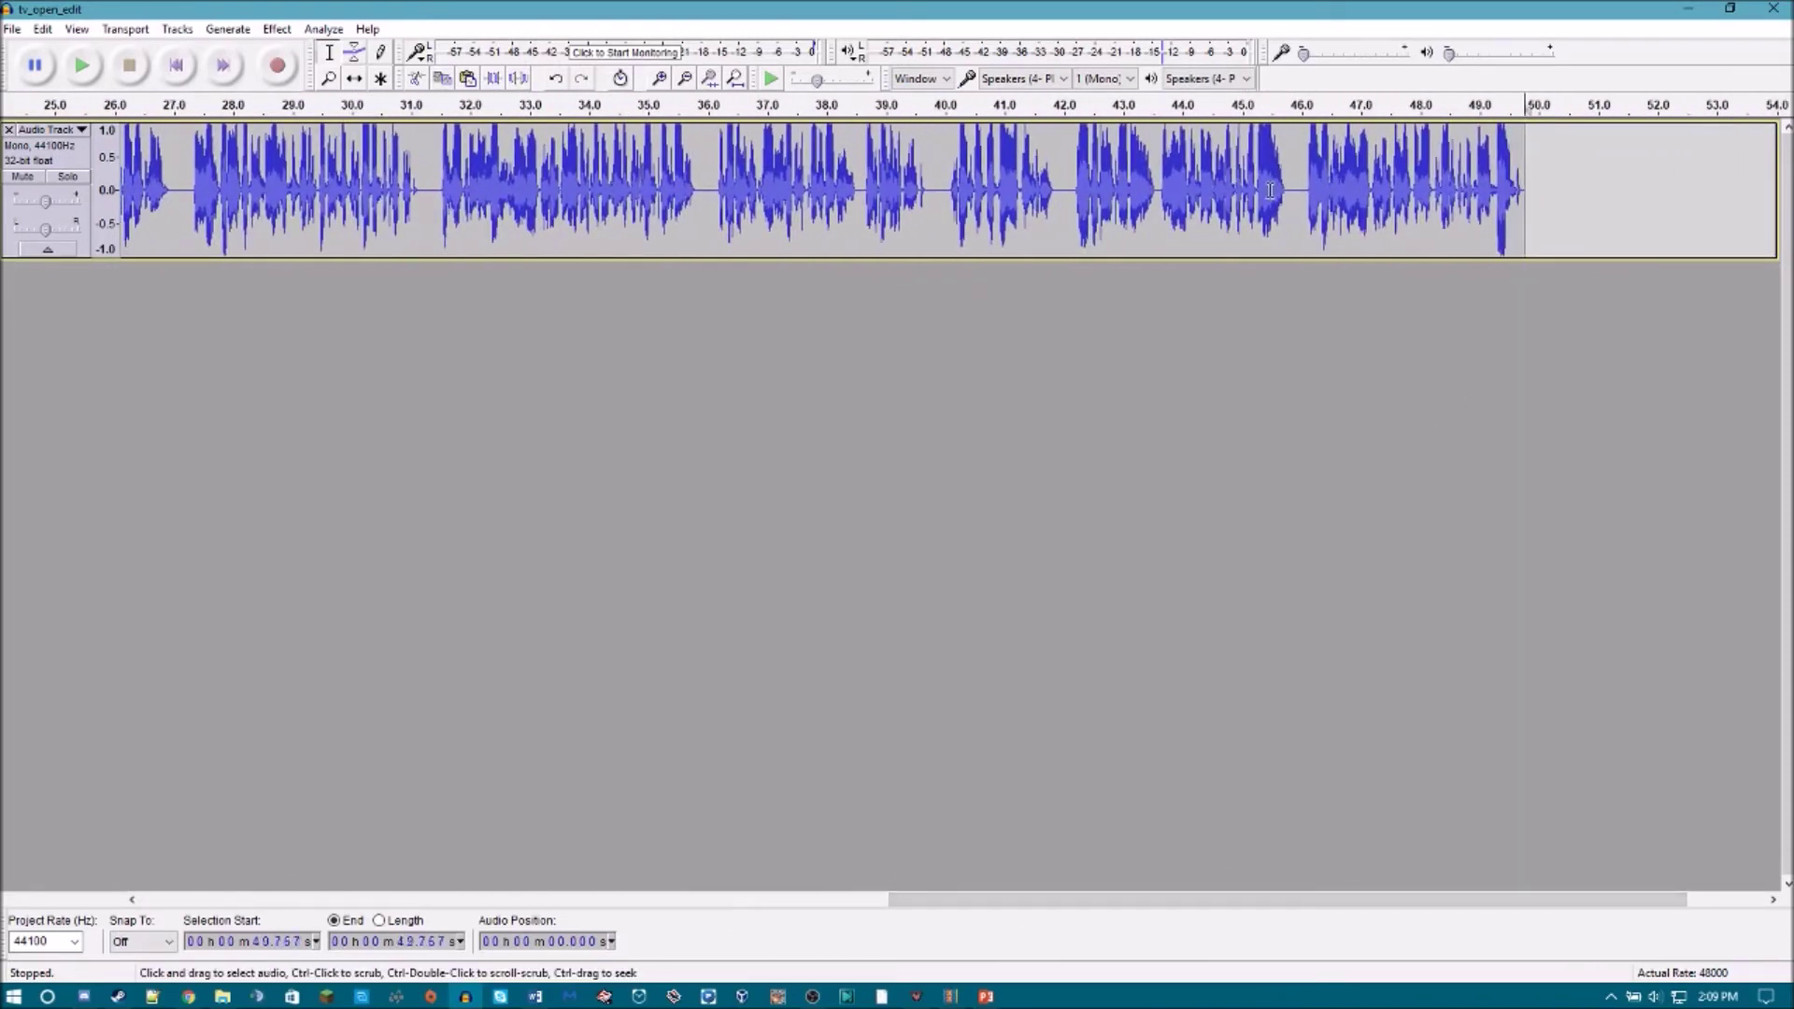
click(9, 28)
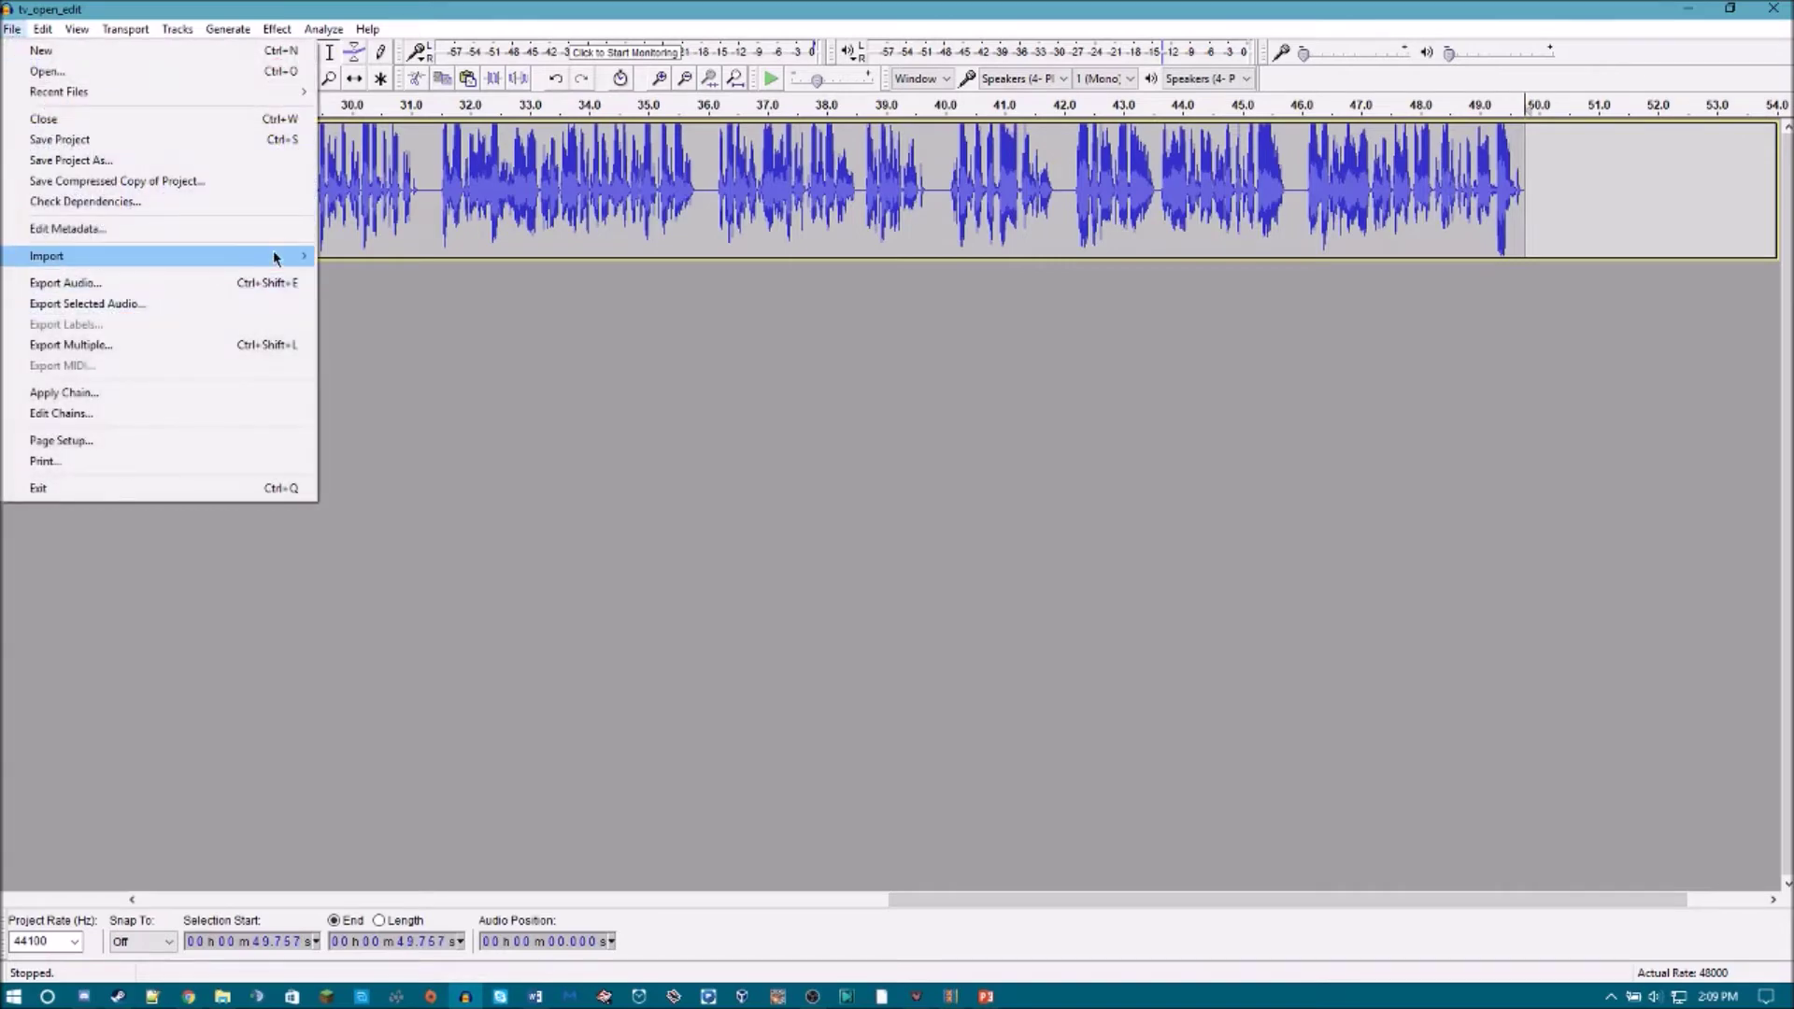
mouse_move(154, 255)
click(331, 256)
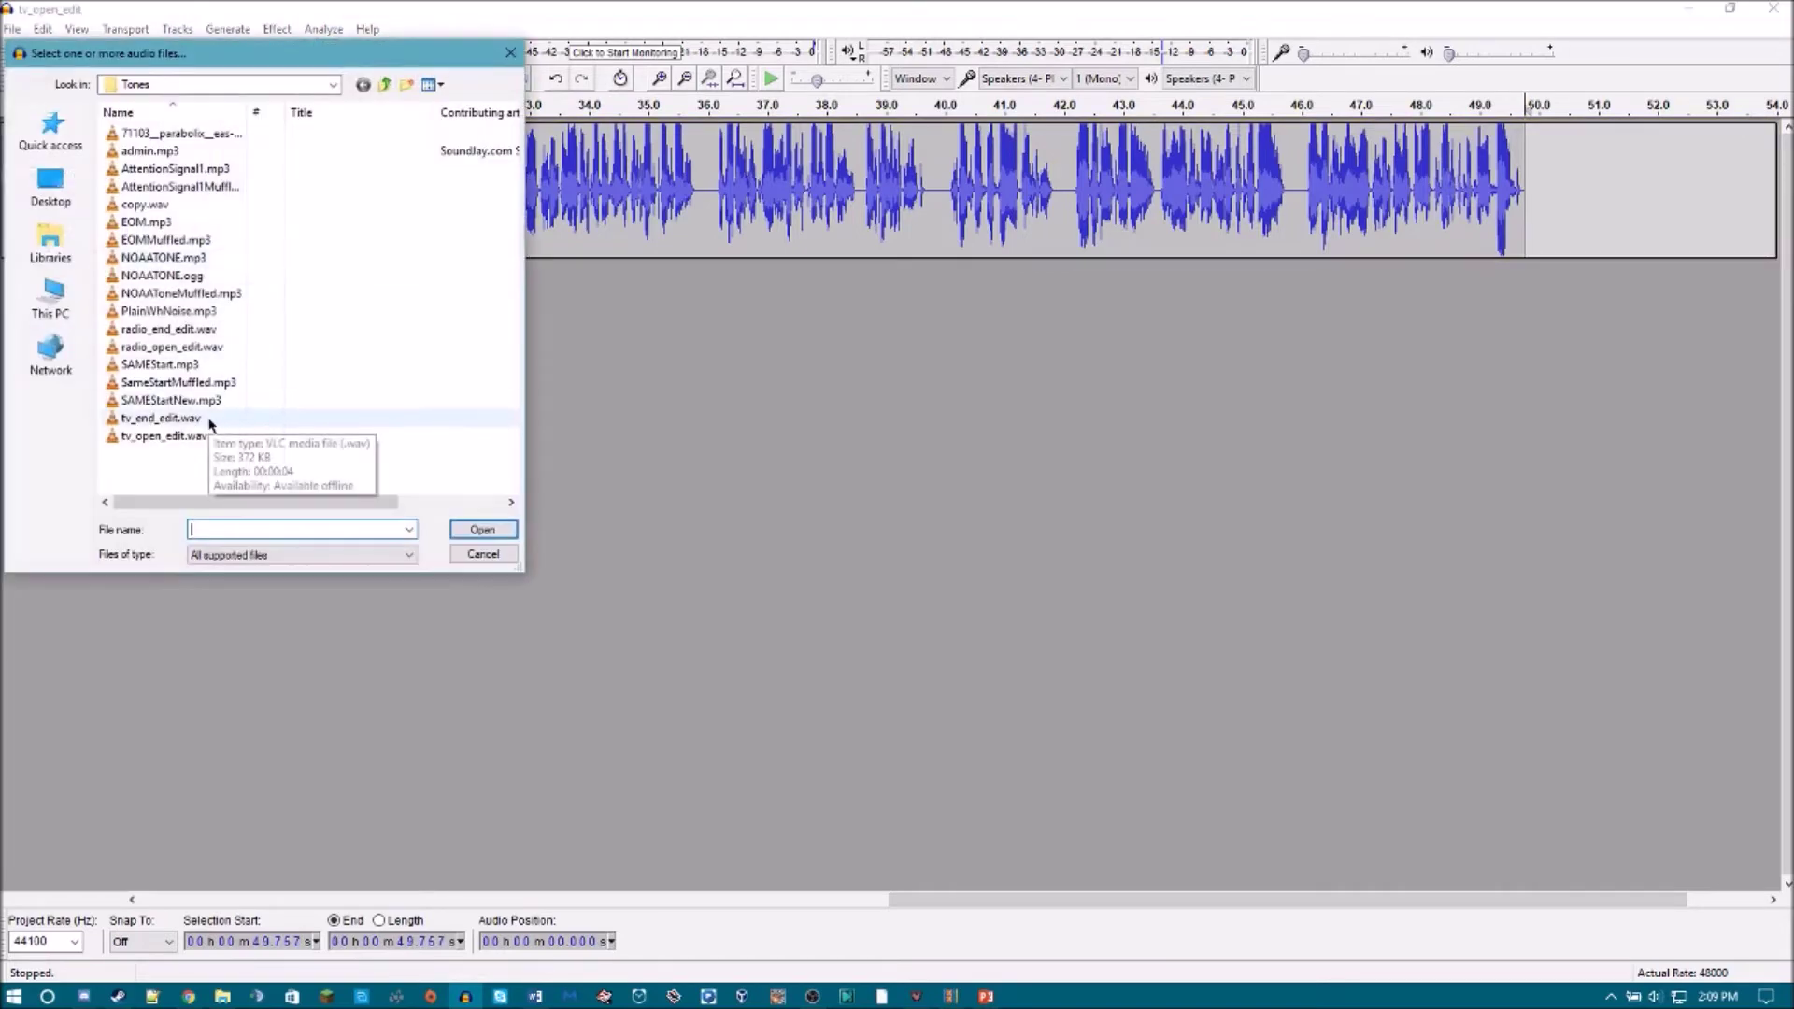
double_click(168, 417)
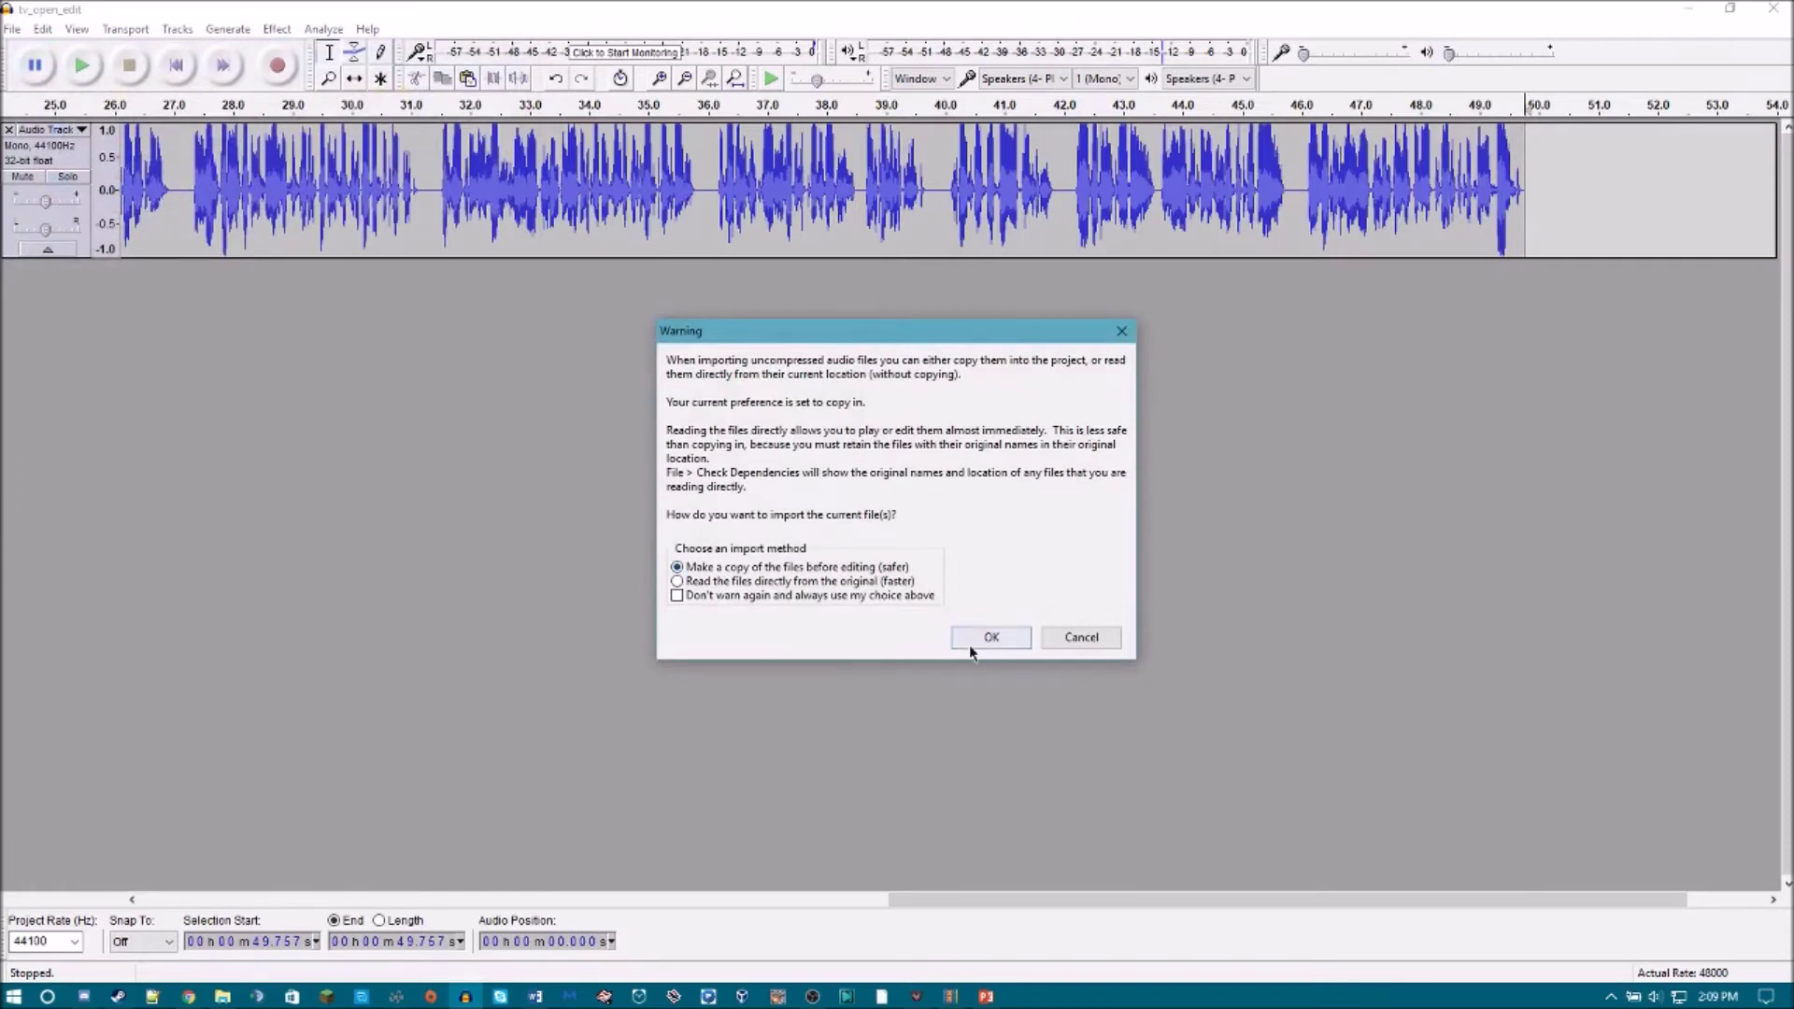
click(975, 642)
Amplify the tv_end_edit tones, cut them, and remove their empty track.
drag(265, 282, 121, 337)
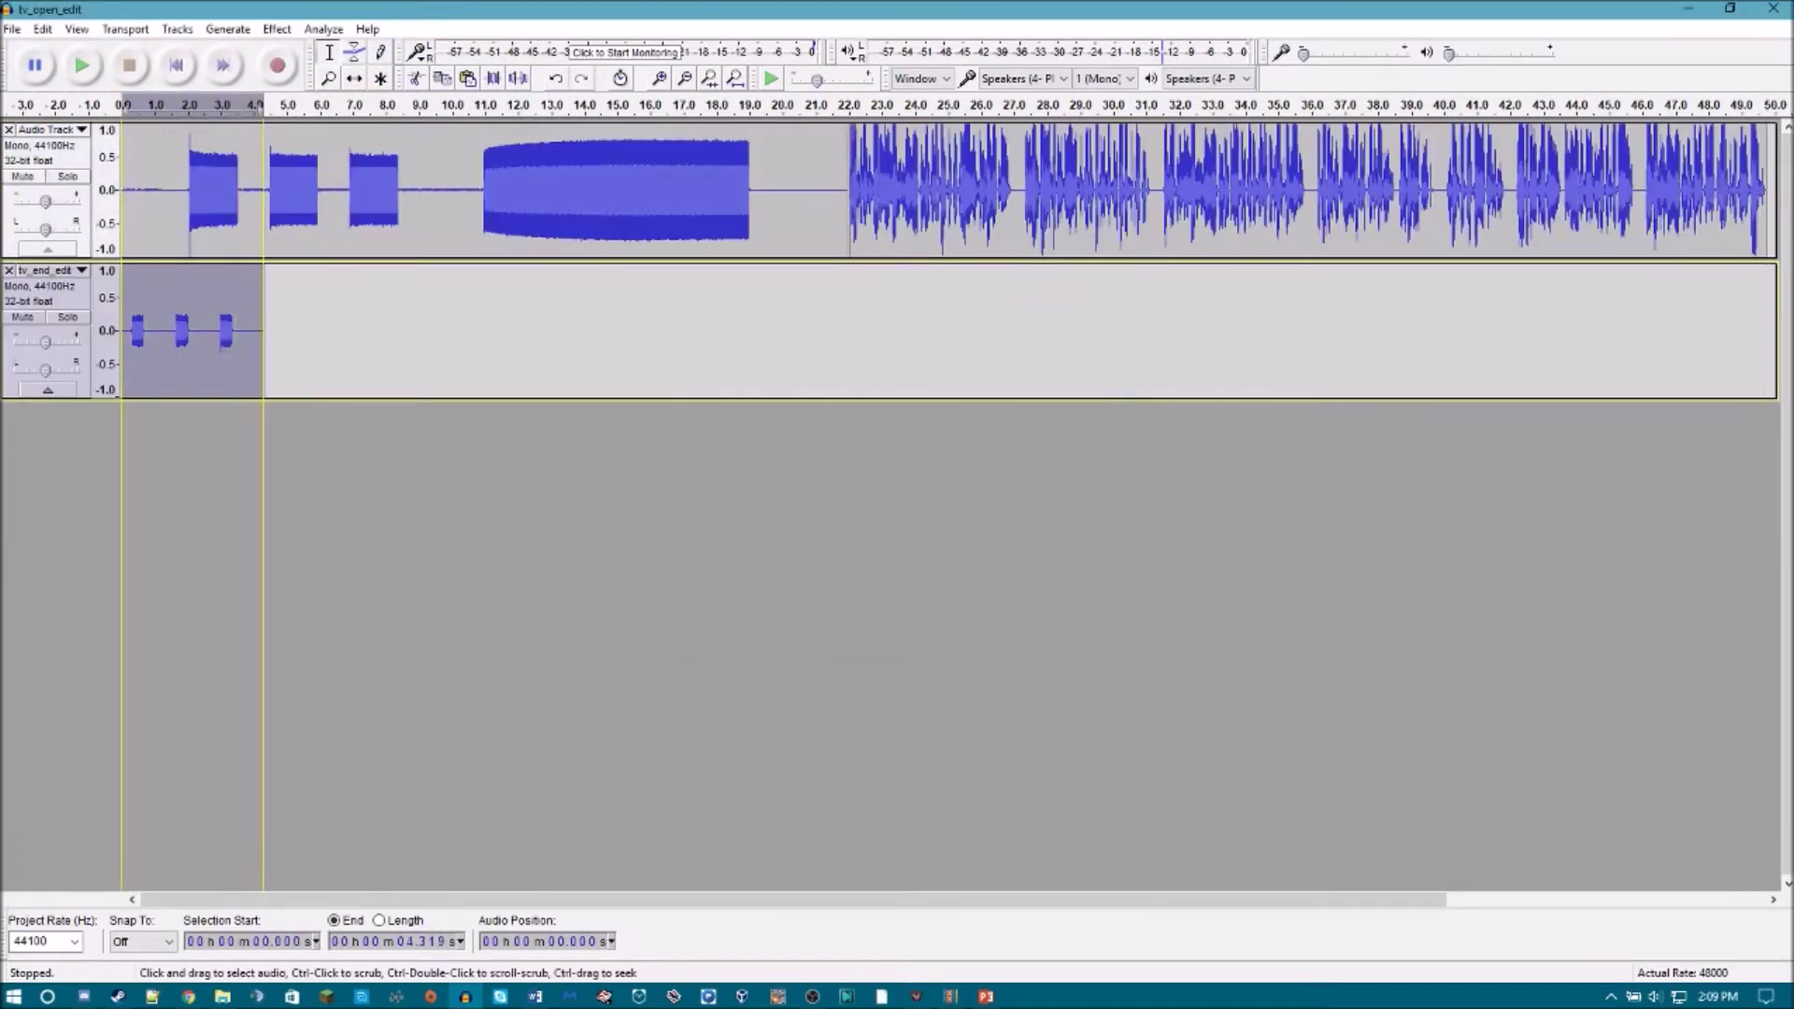
click(278, 29)
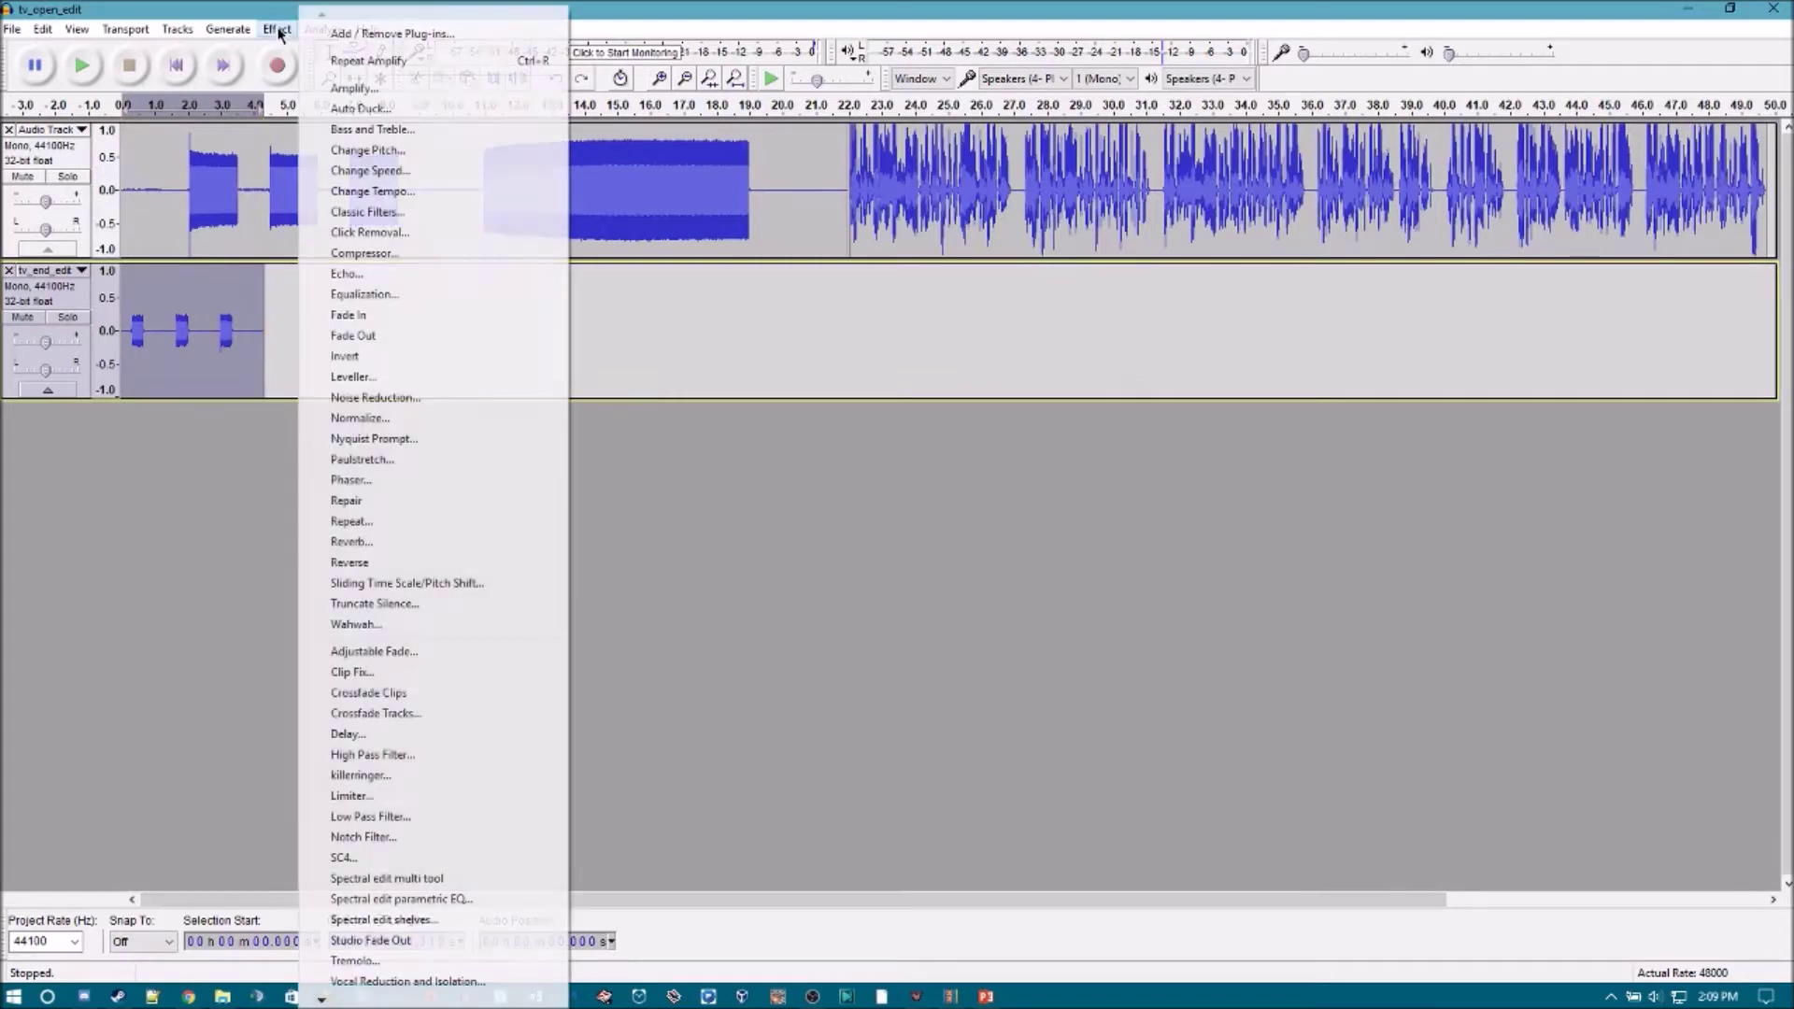
click(316, 88)
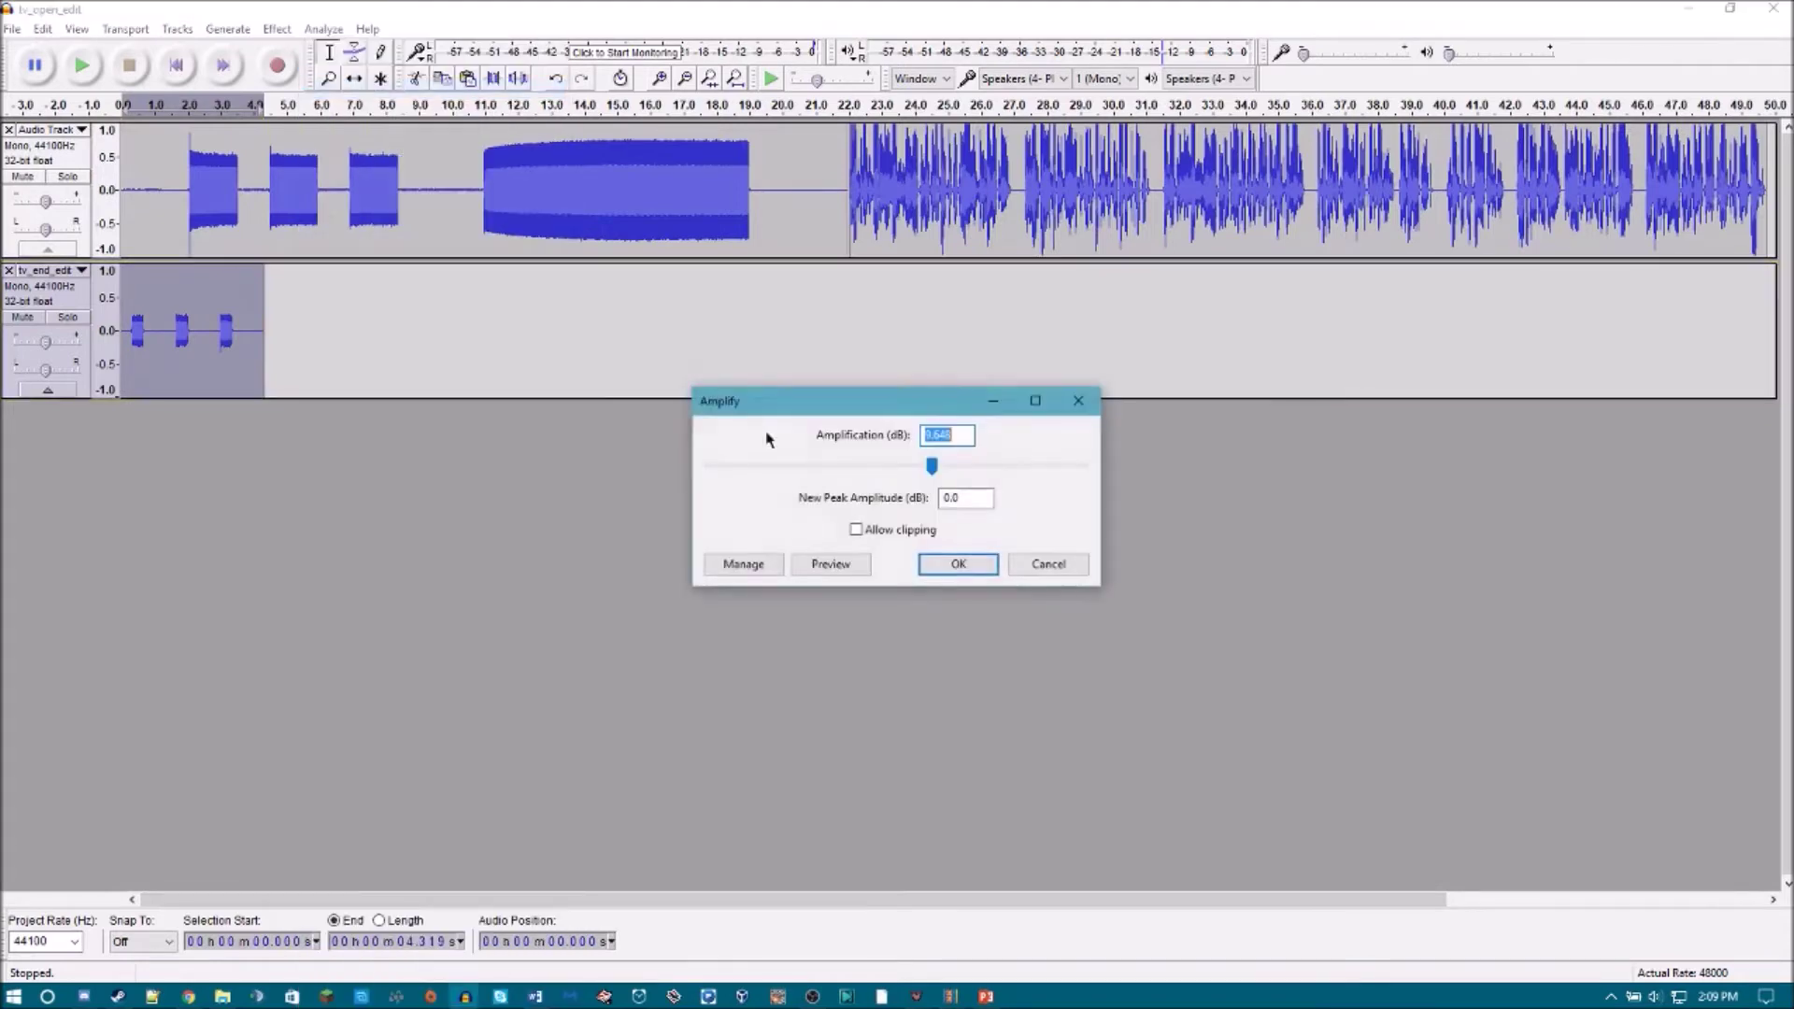
click(957, 564)
key(Delete)
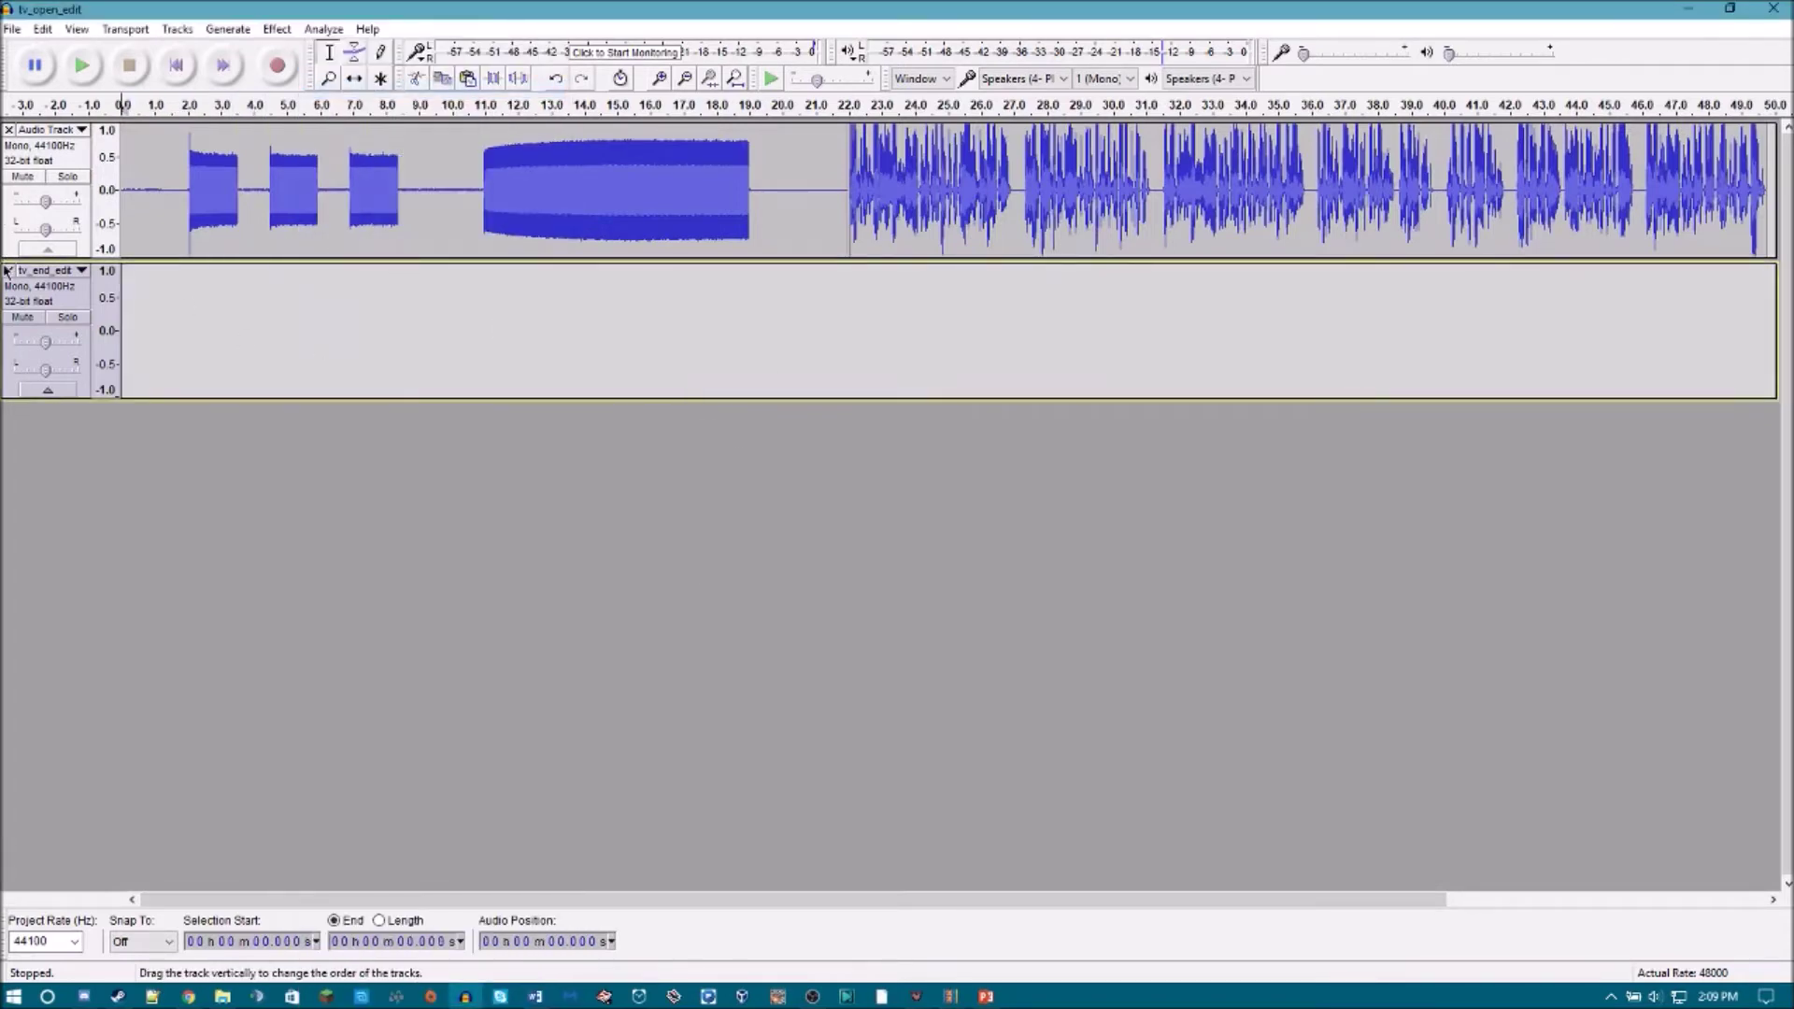
click(10, 271)
drag(850, 898, 1302, 891)
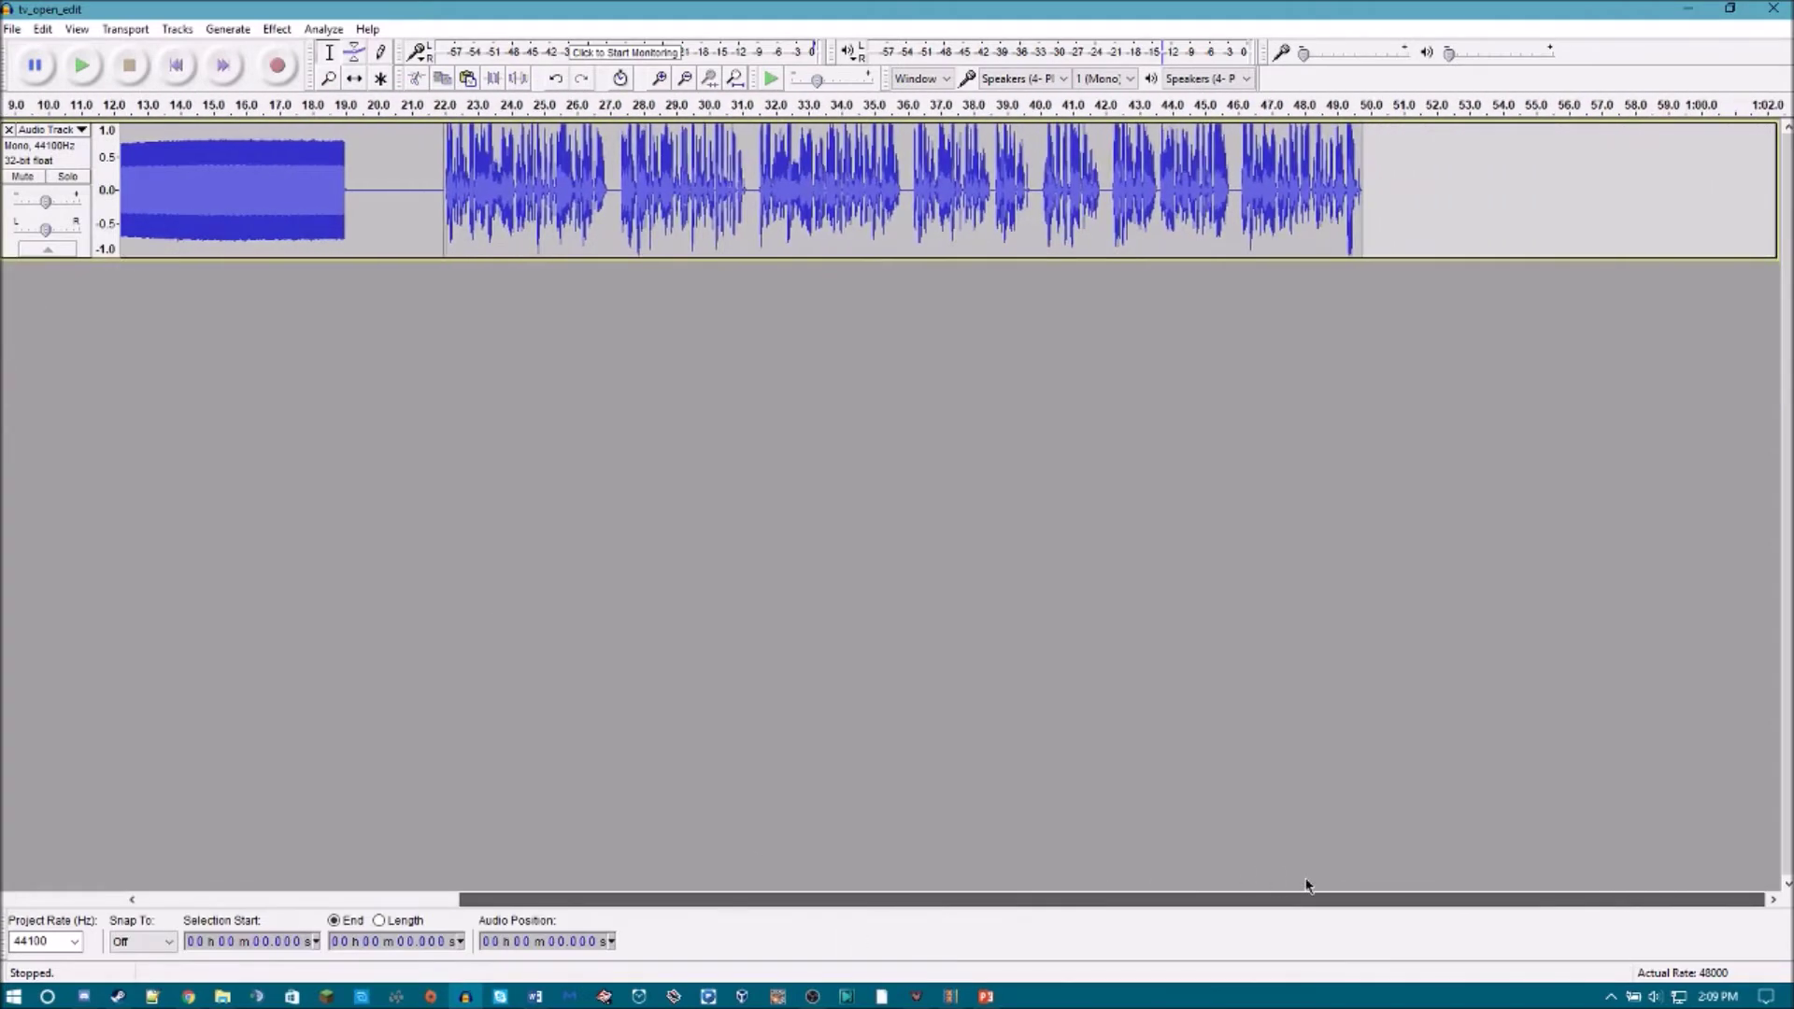
Paste the end tones after the speech and select the speech's last stretch.
click(1363, 143)
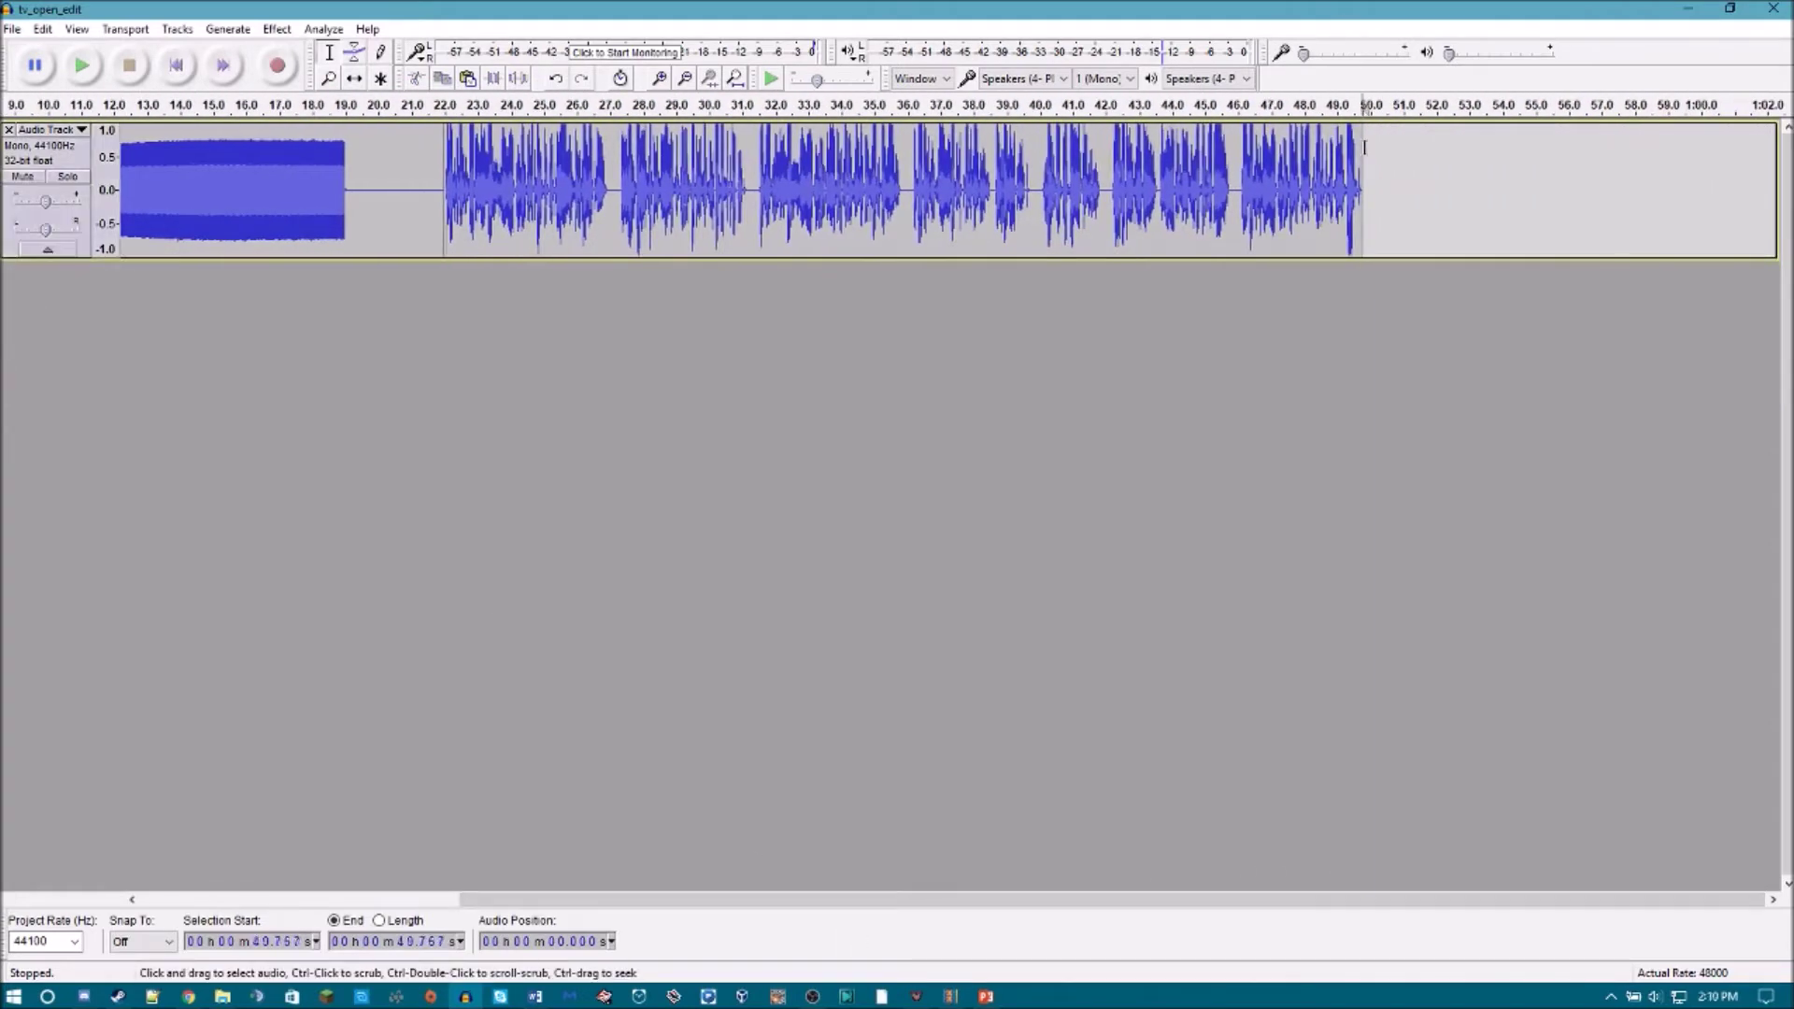
key(ctrl+v)
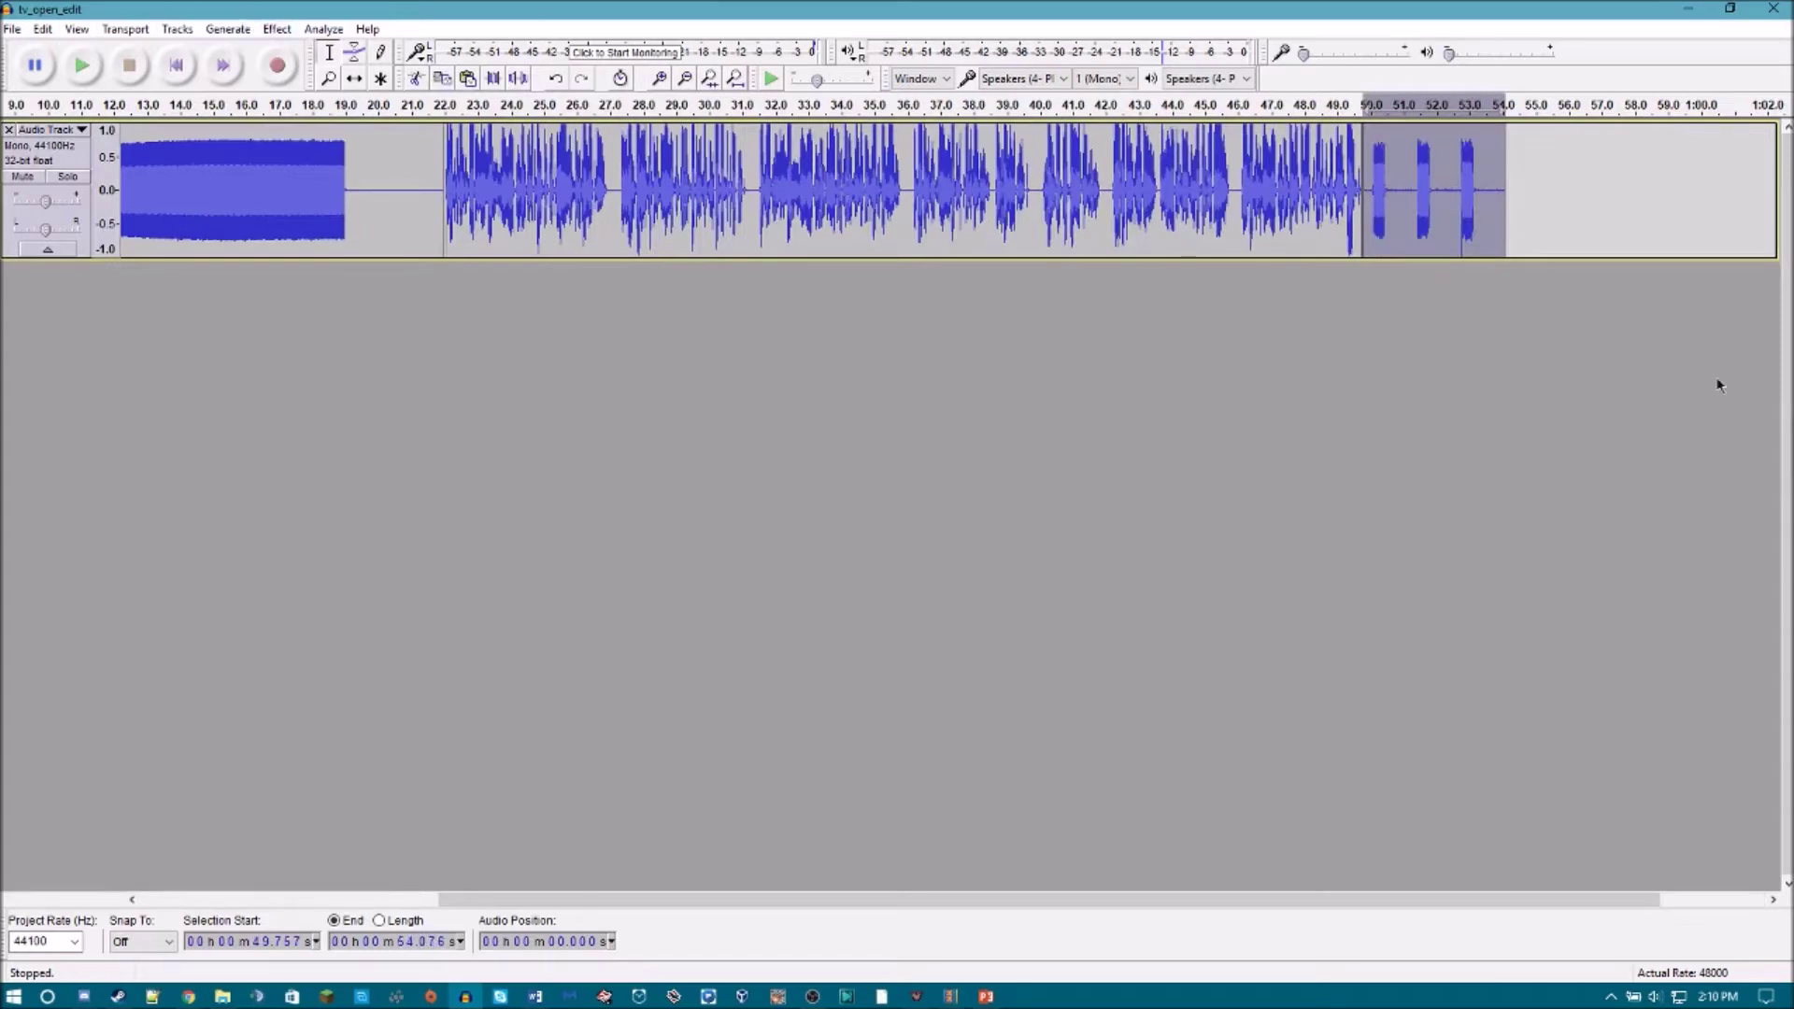
drag(1275, 198, 1359, 197)
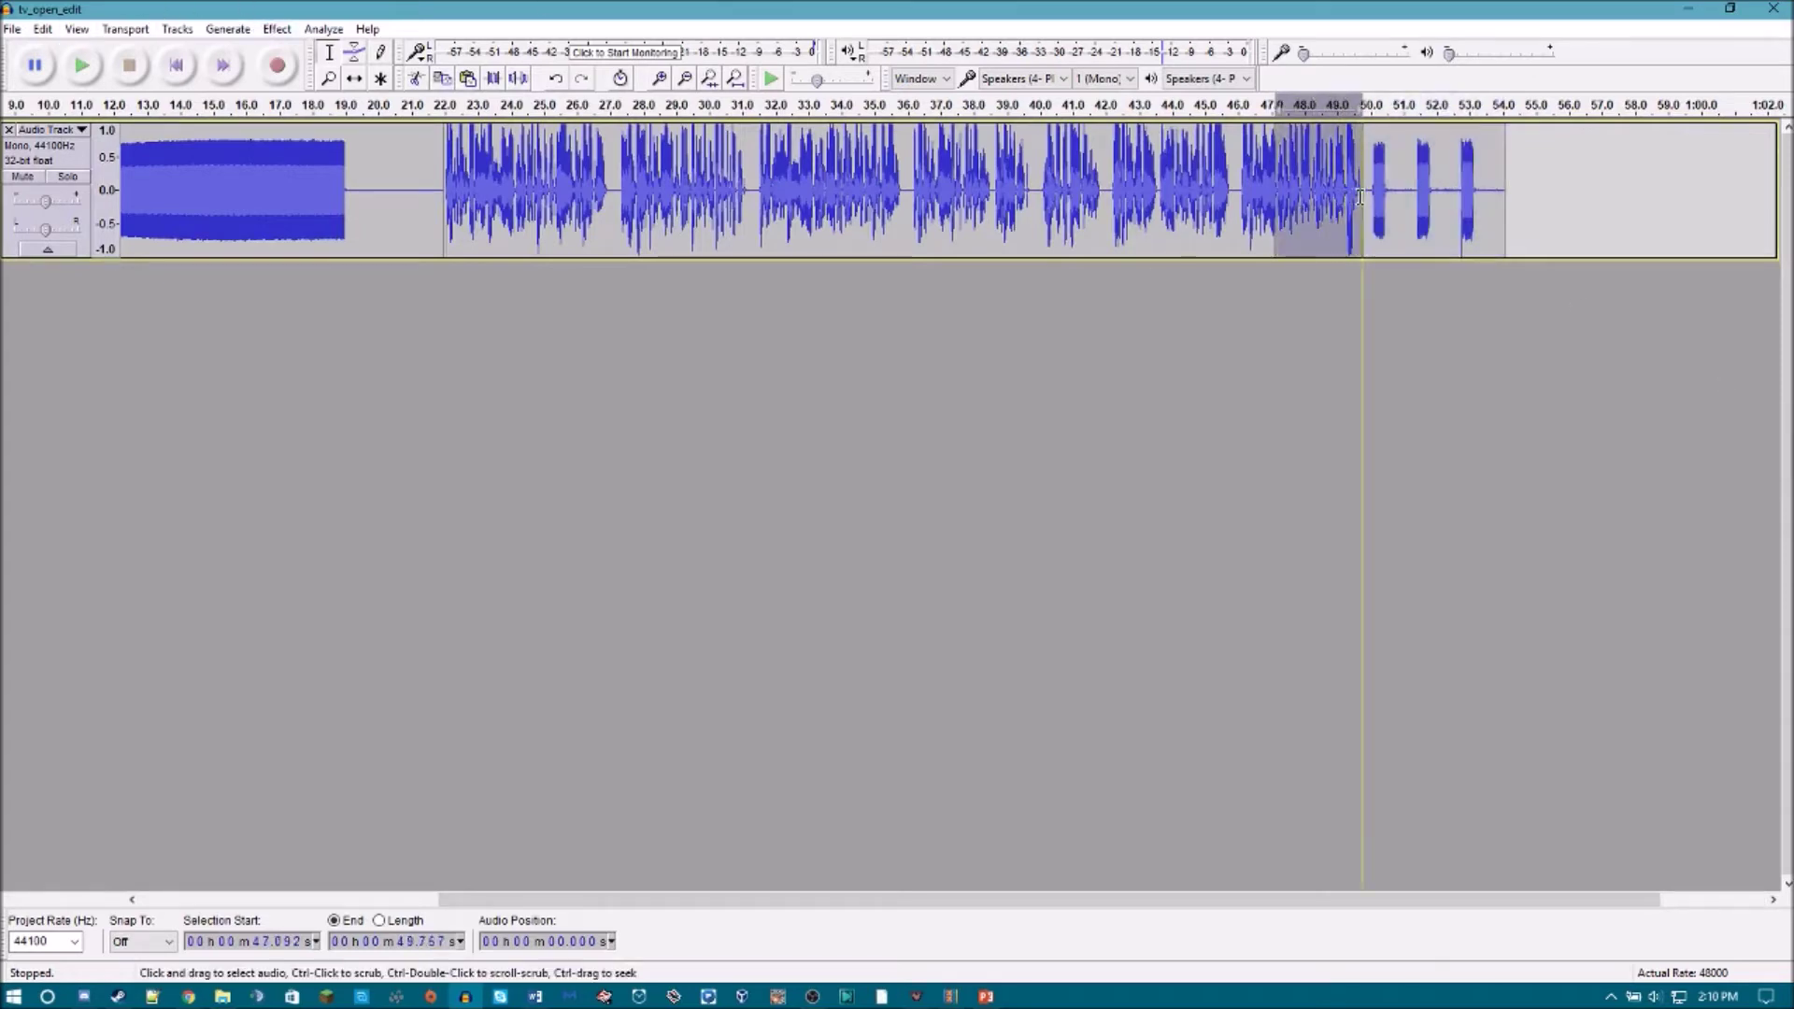
Select the whole speech section and amplify it.
mouse_move(1275, 196)
mouse_down()
mouse_move(484, 198)
mouse_move(435, 128)
mouse_up()
click(276, 28)
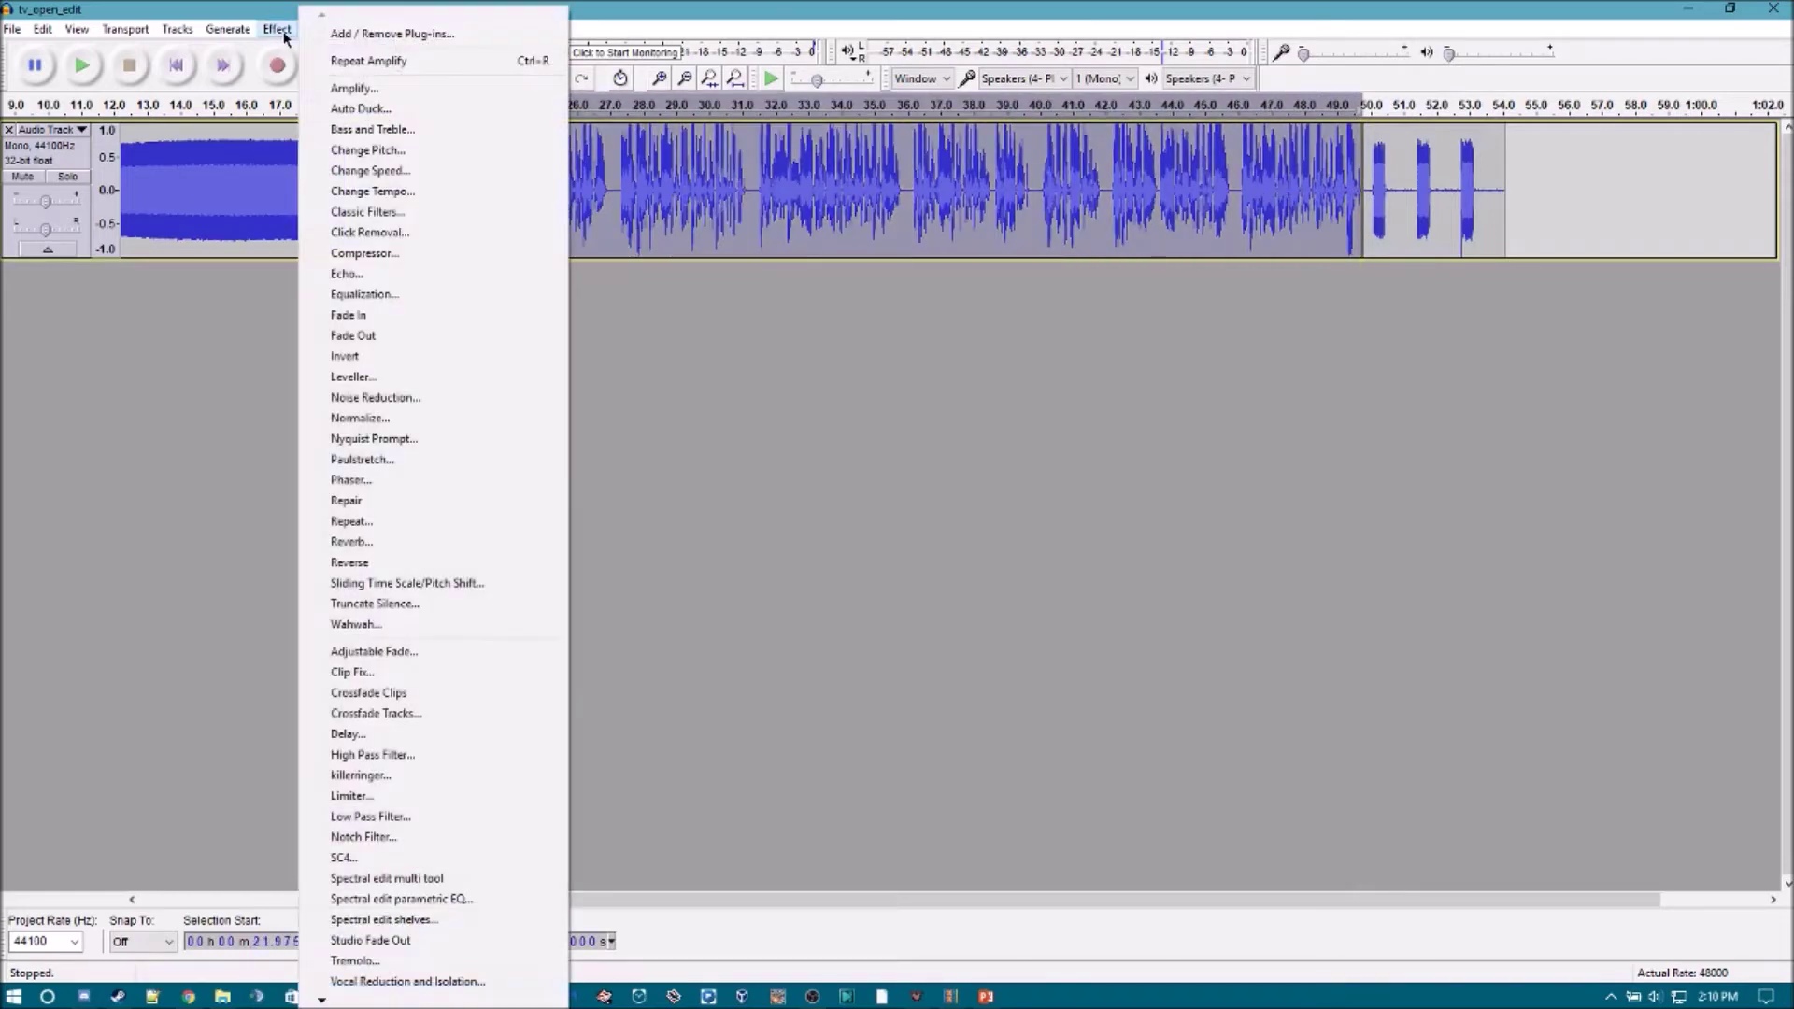
click(322, 91)
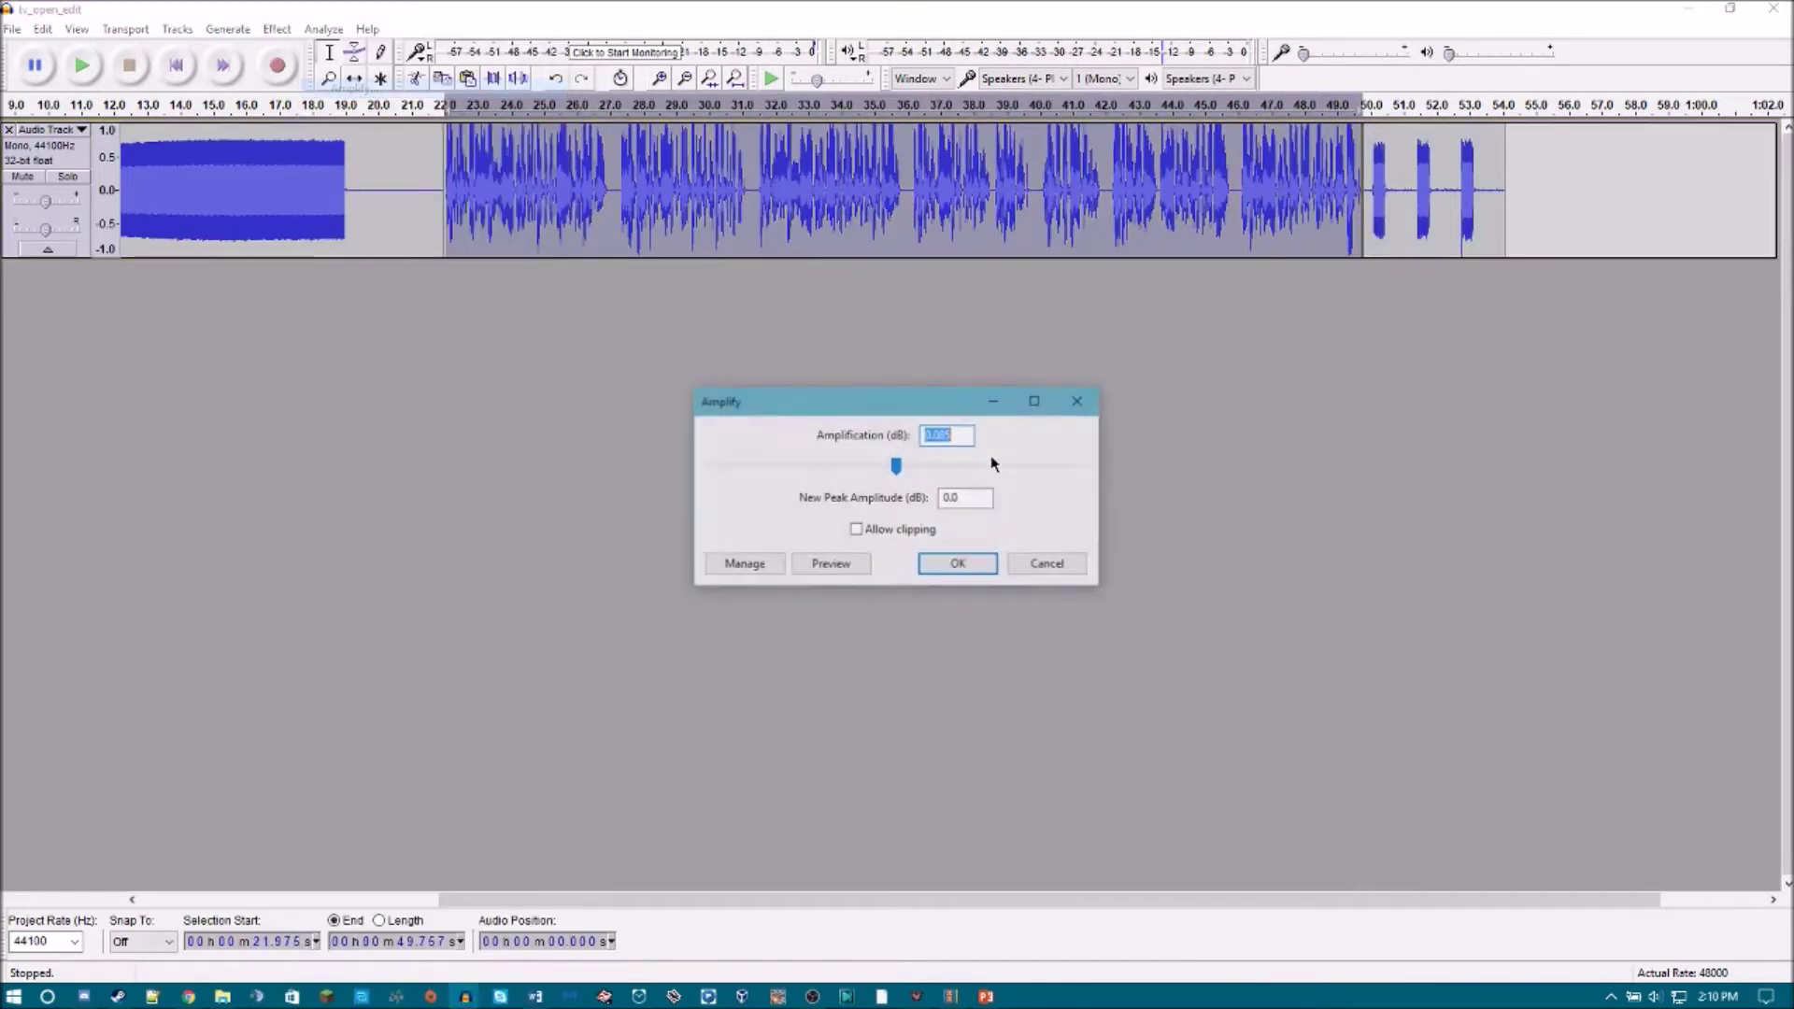
click(959, 564)
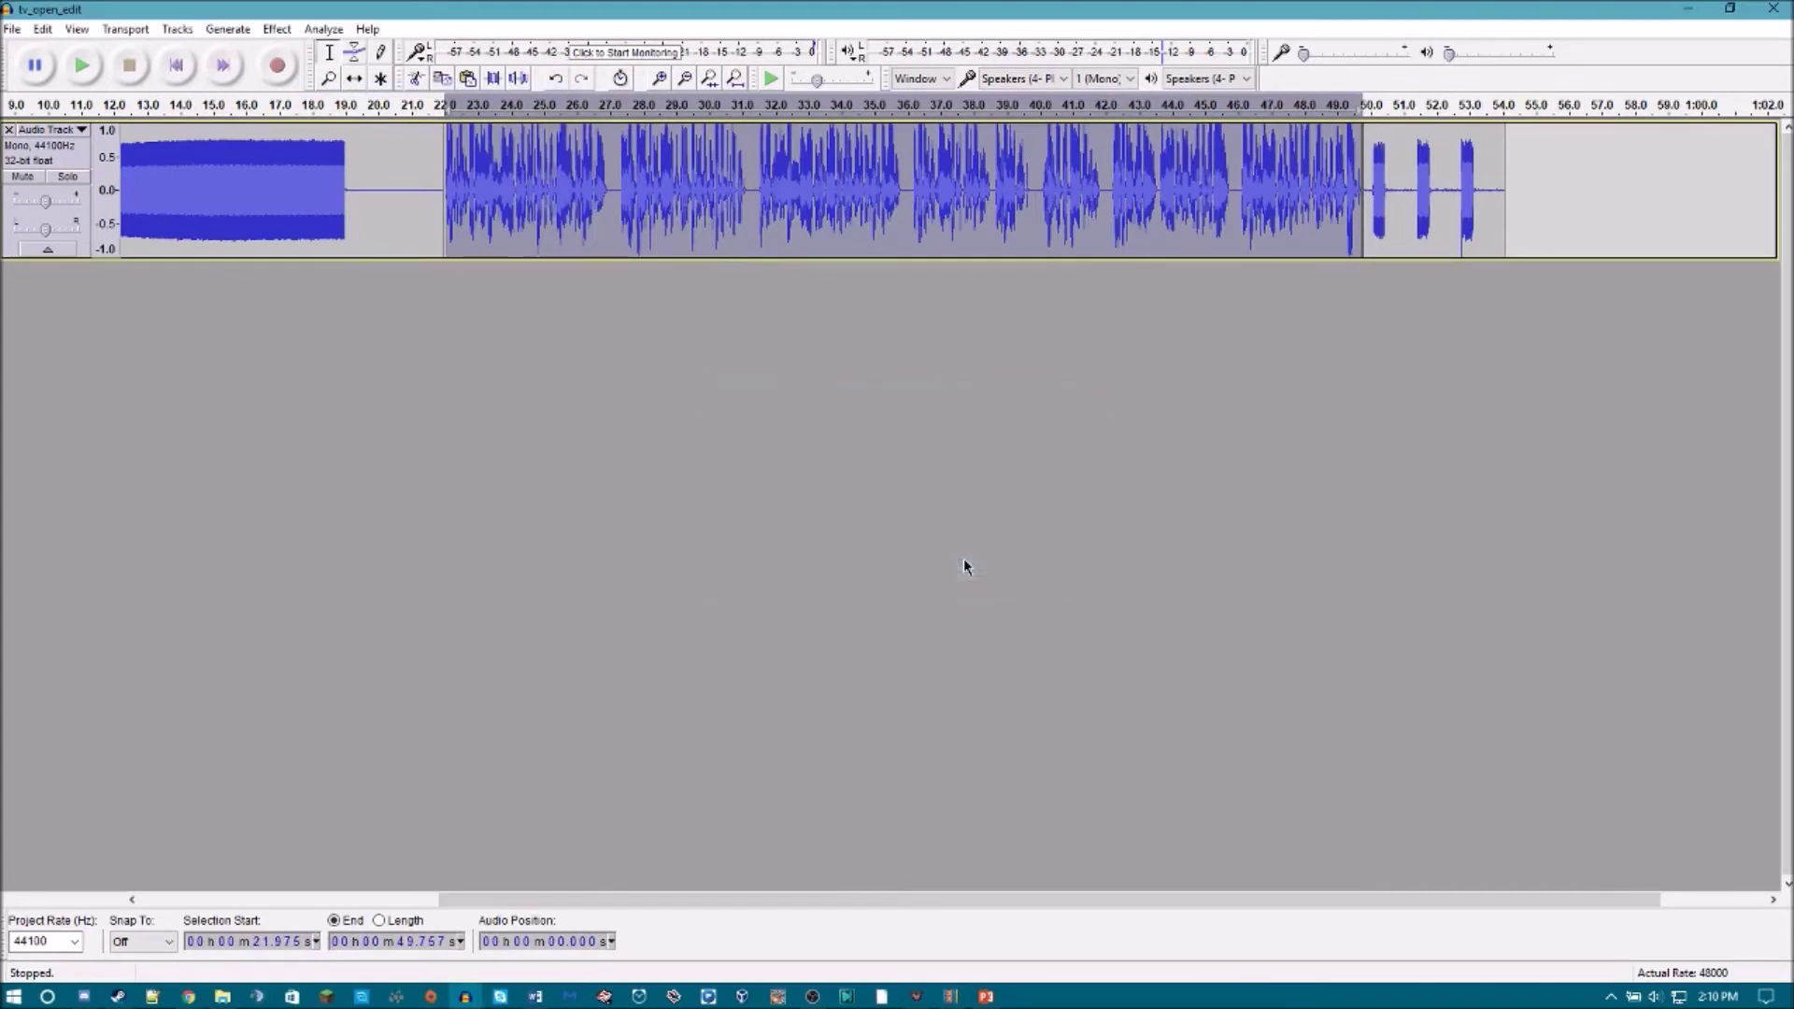
Apply a High Pass Filter at 1015 Hz with 12 dB rolloff to the speech.
click(276, 32)
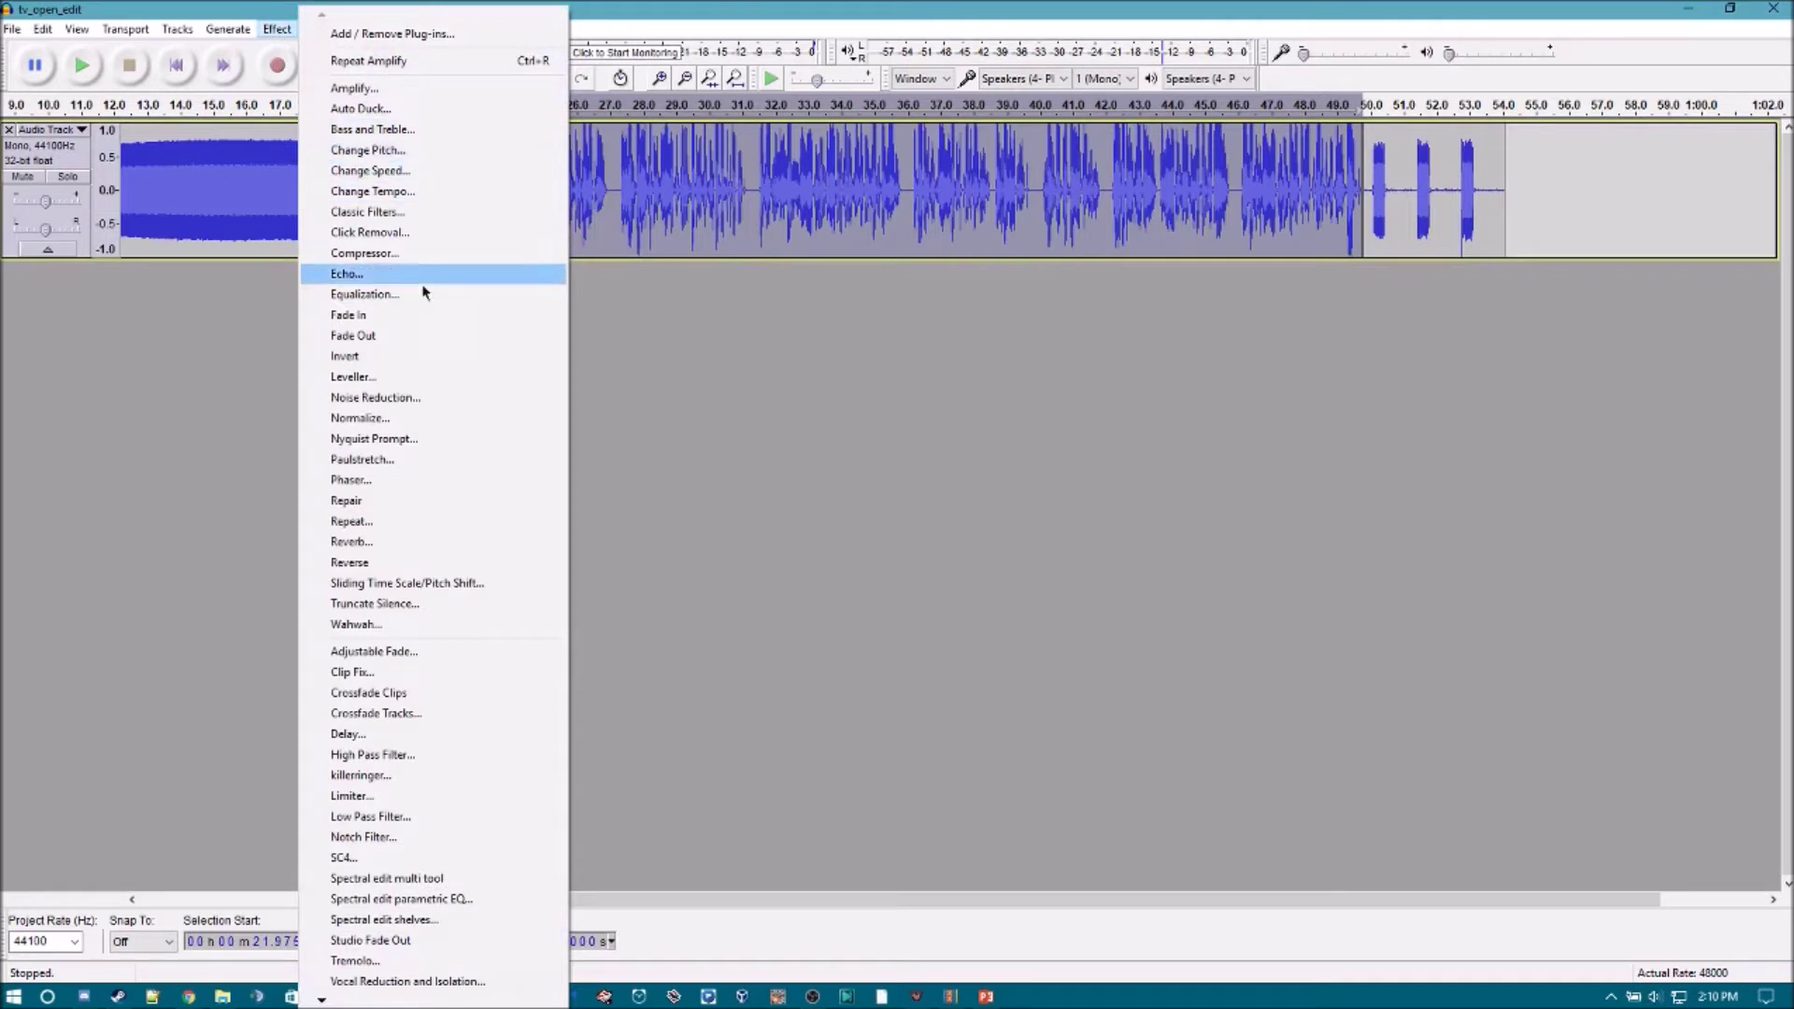
click(429, 752)
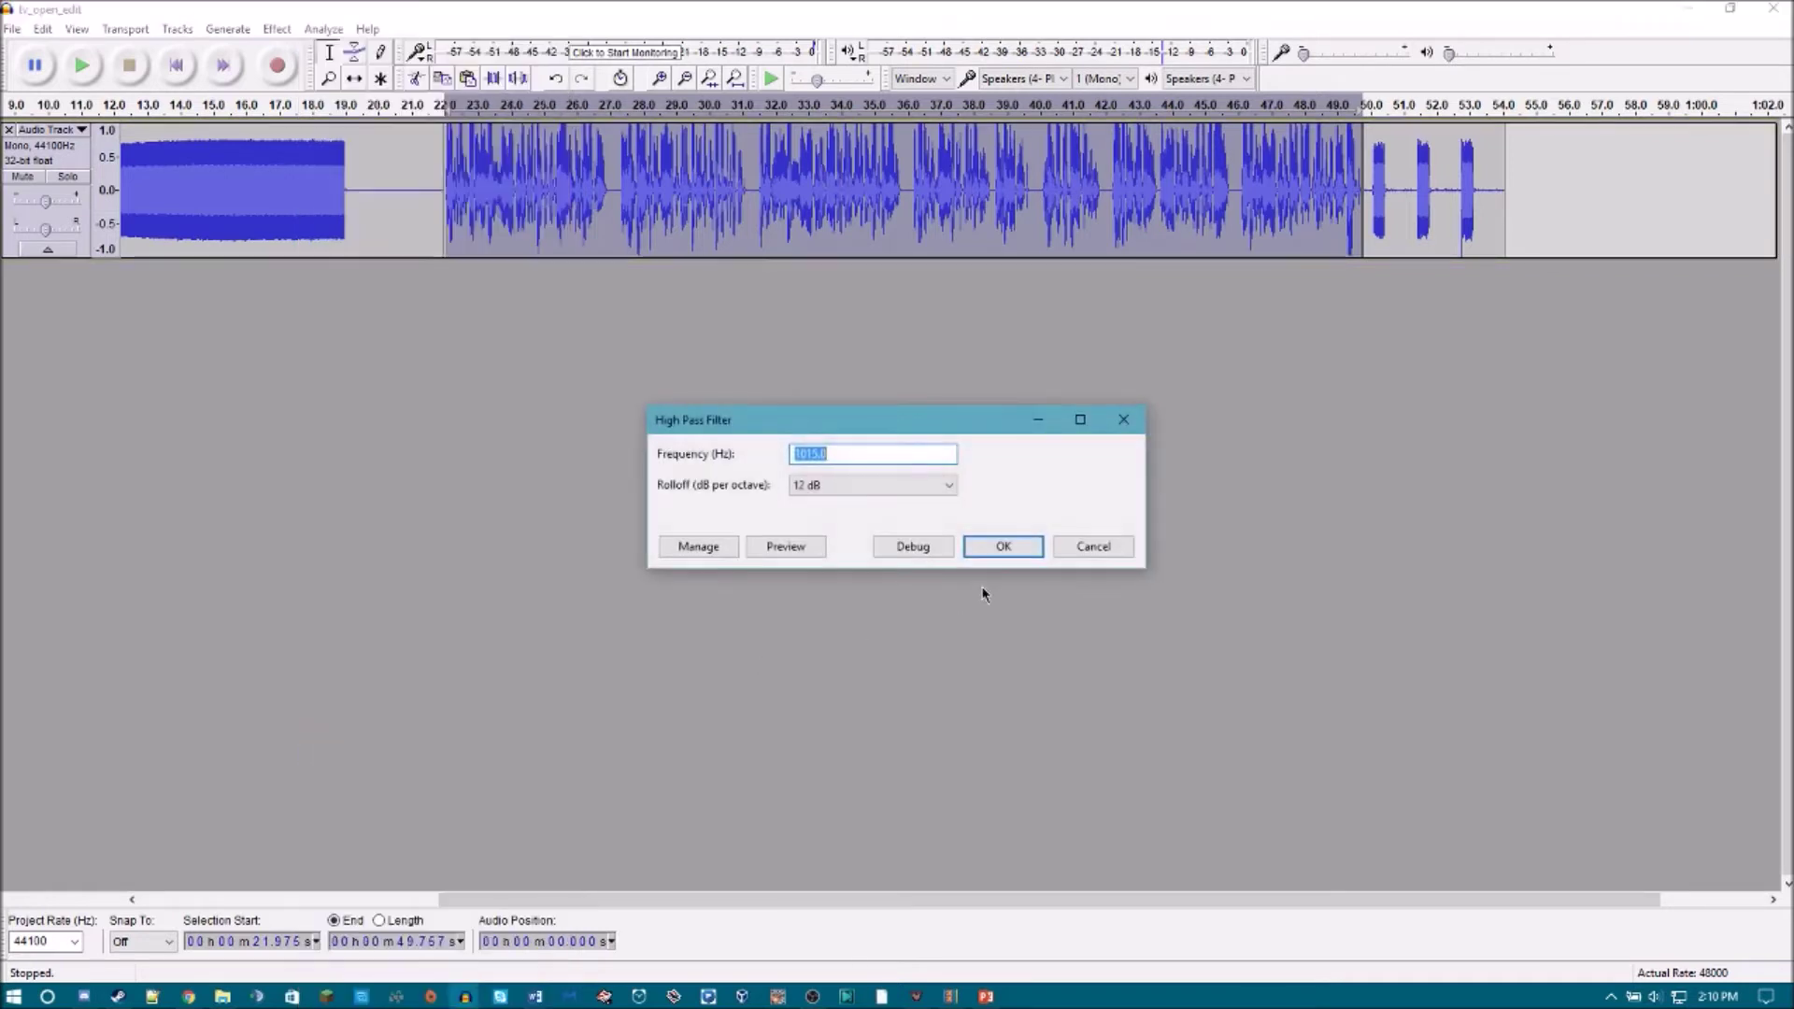
click(830, 455)
click(807, 487)
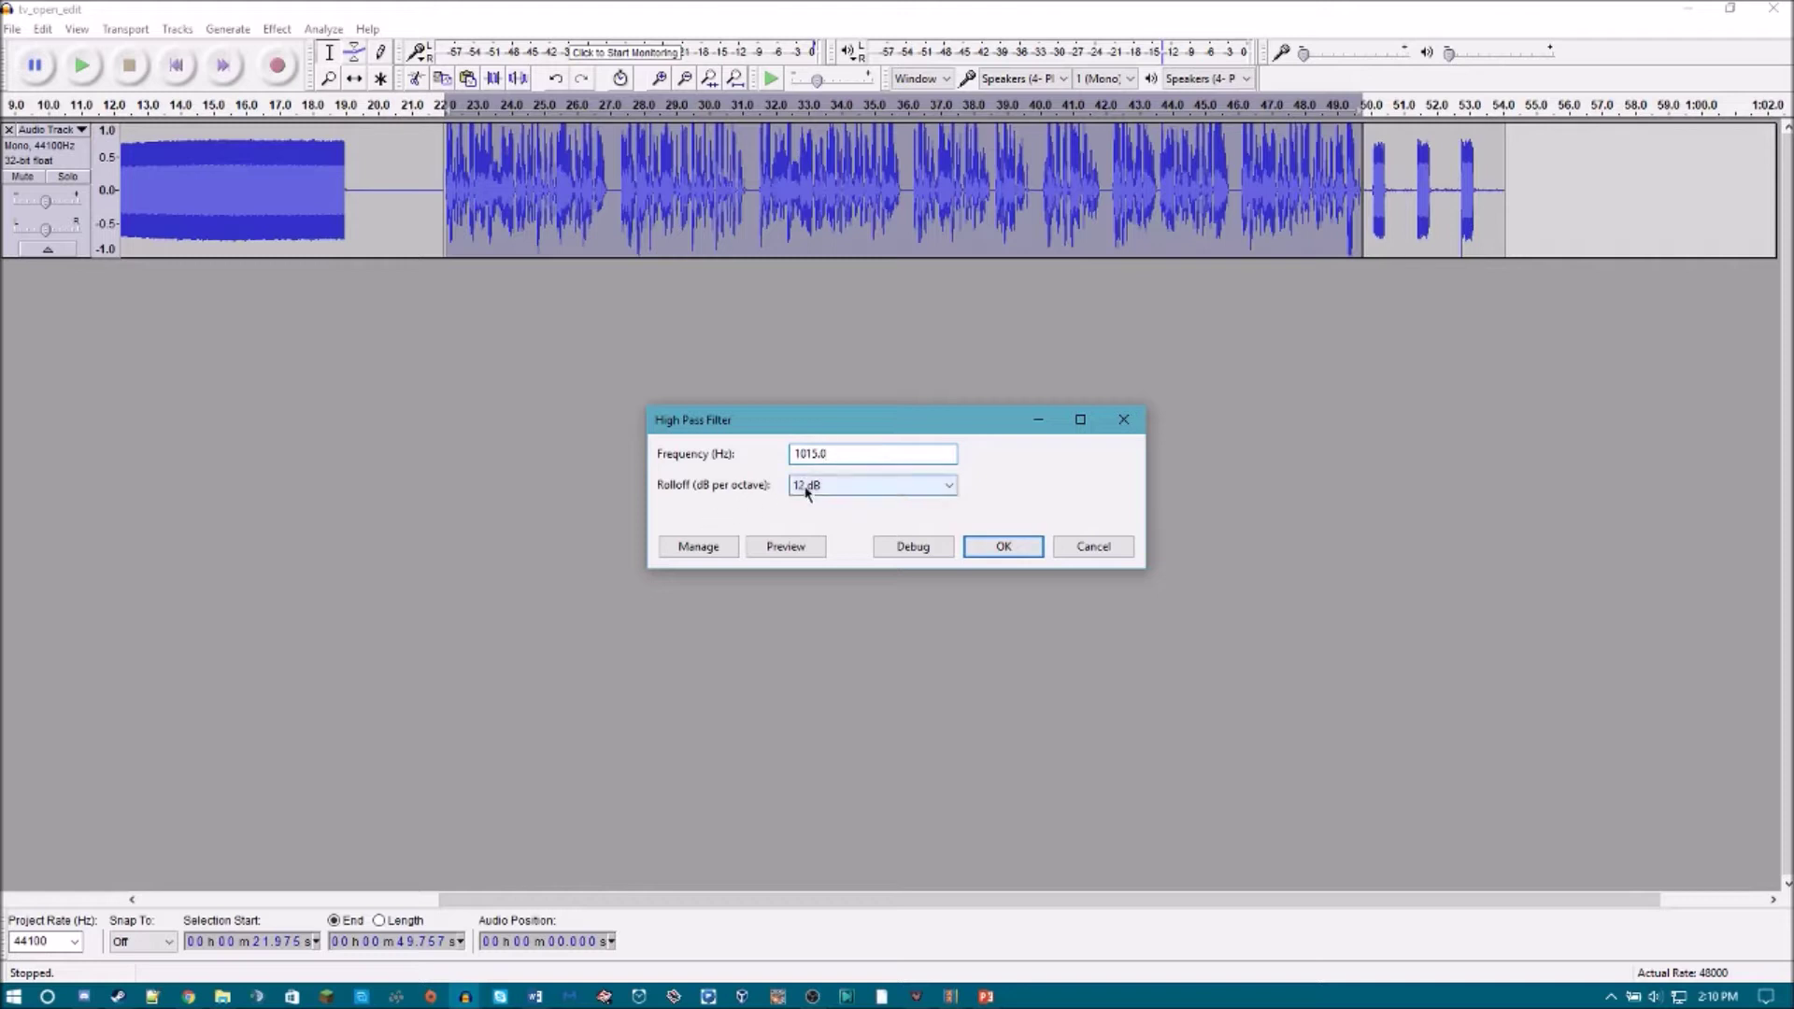
click(807, 487)
drag(847, 454, 777, 455)
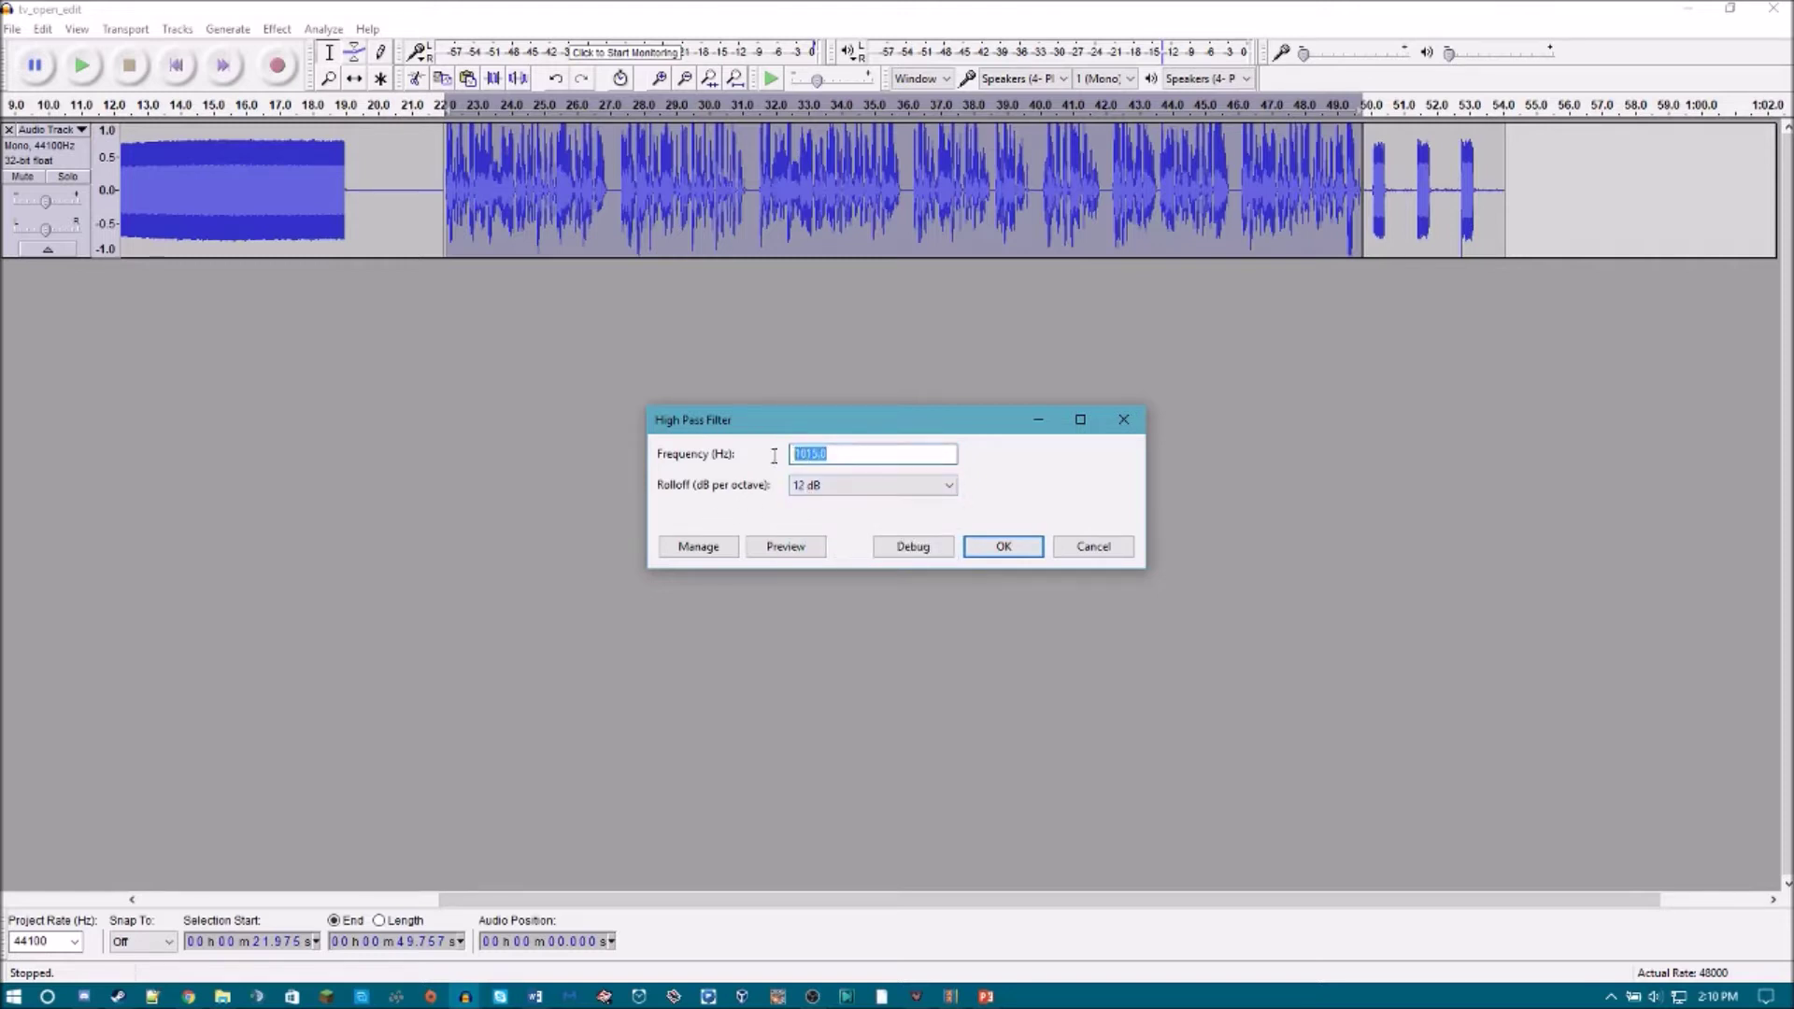
click(1001, 550)
Apply a Hard Limit limiter at -10 dB with make-up gain on to the speech.
click(281, 28)
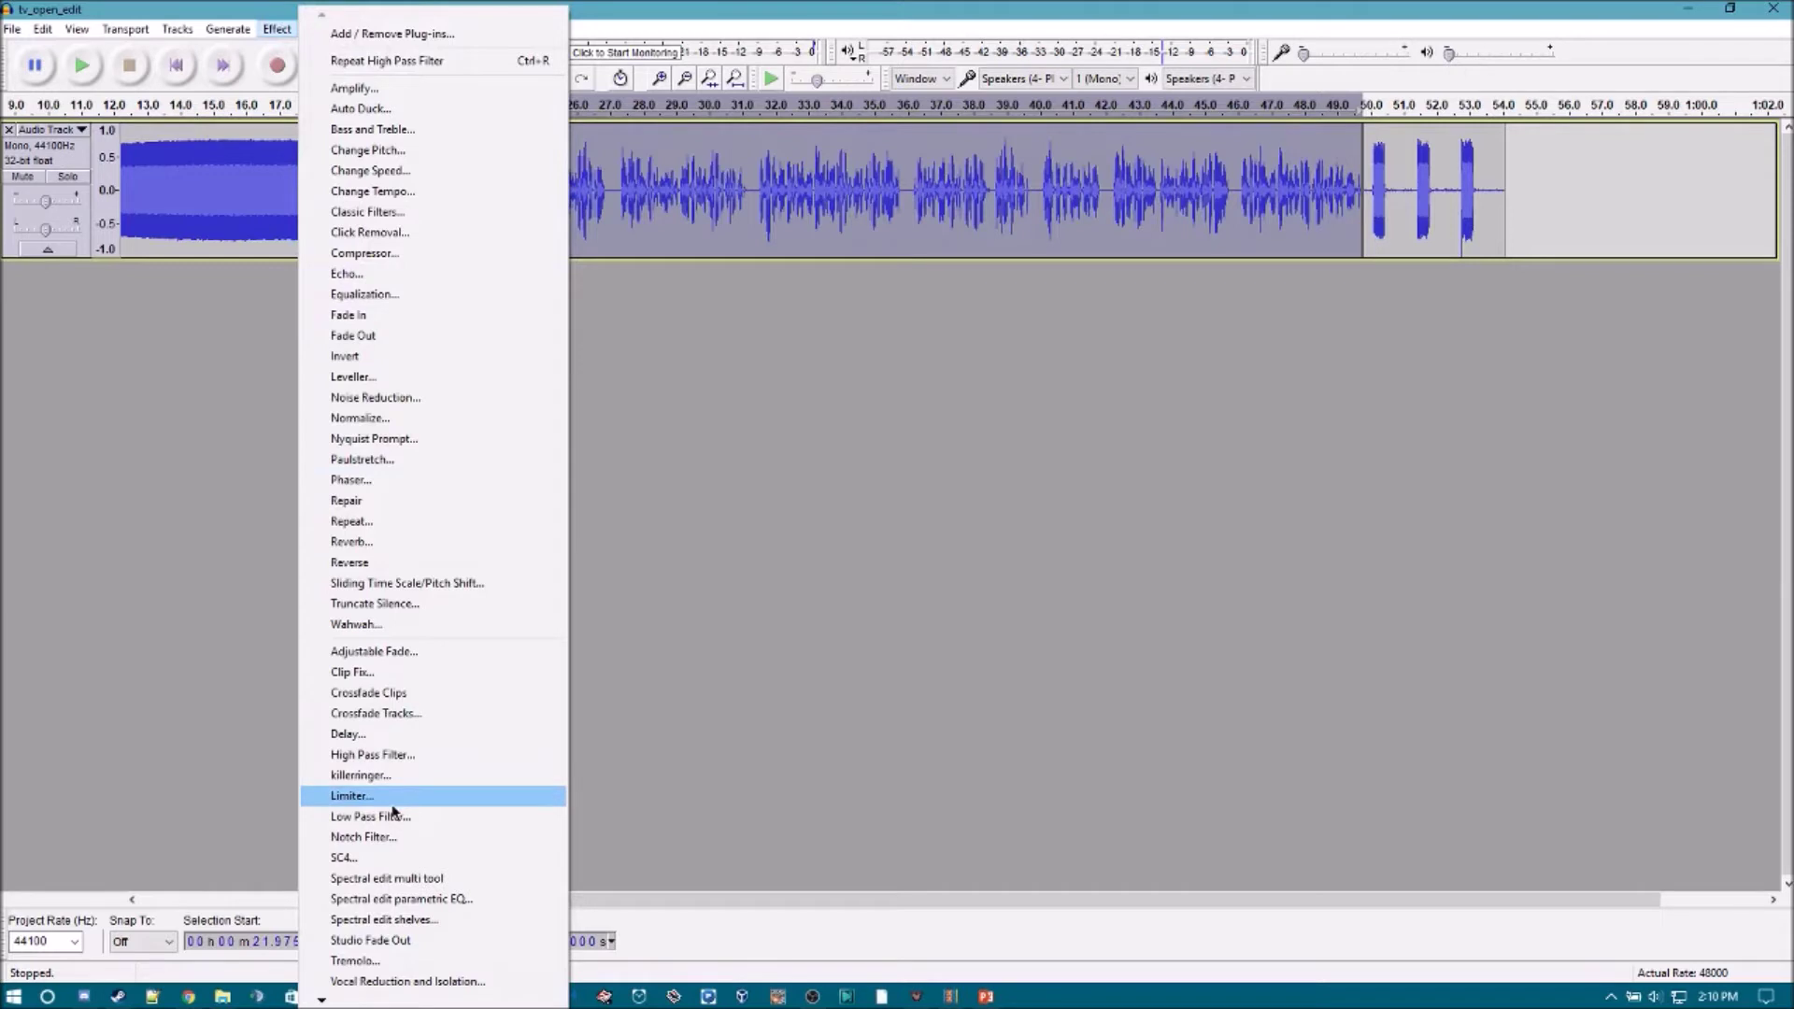
click(469, 795)
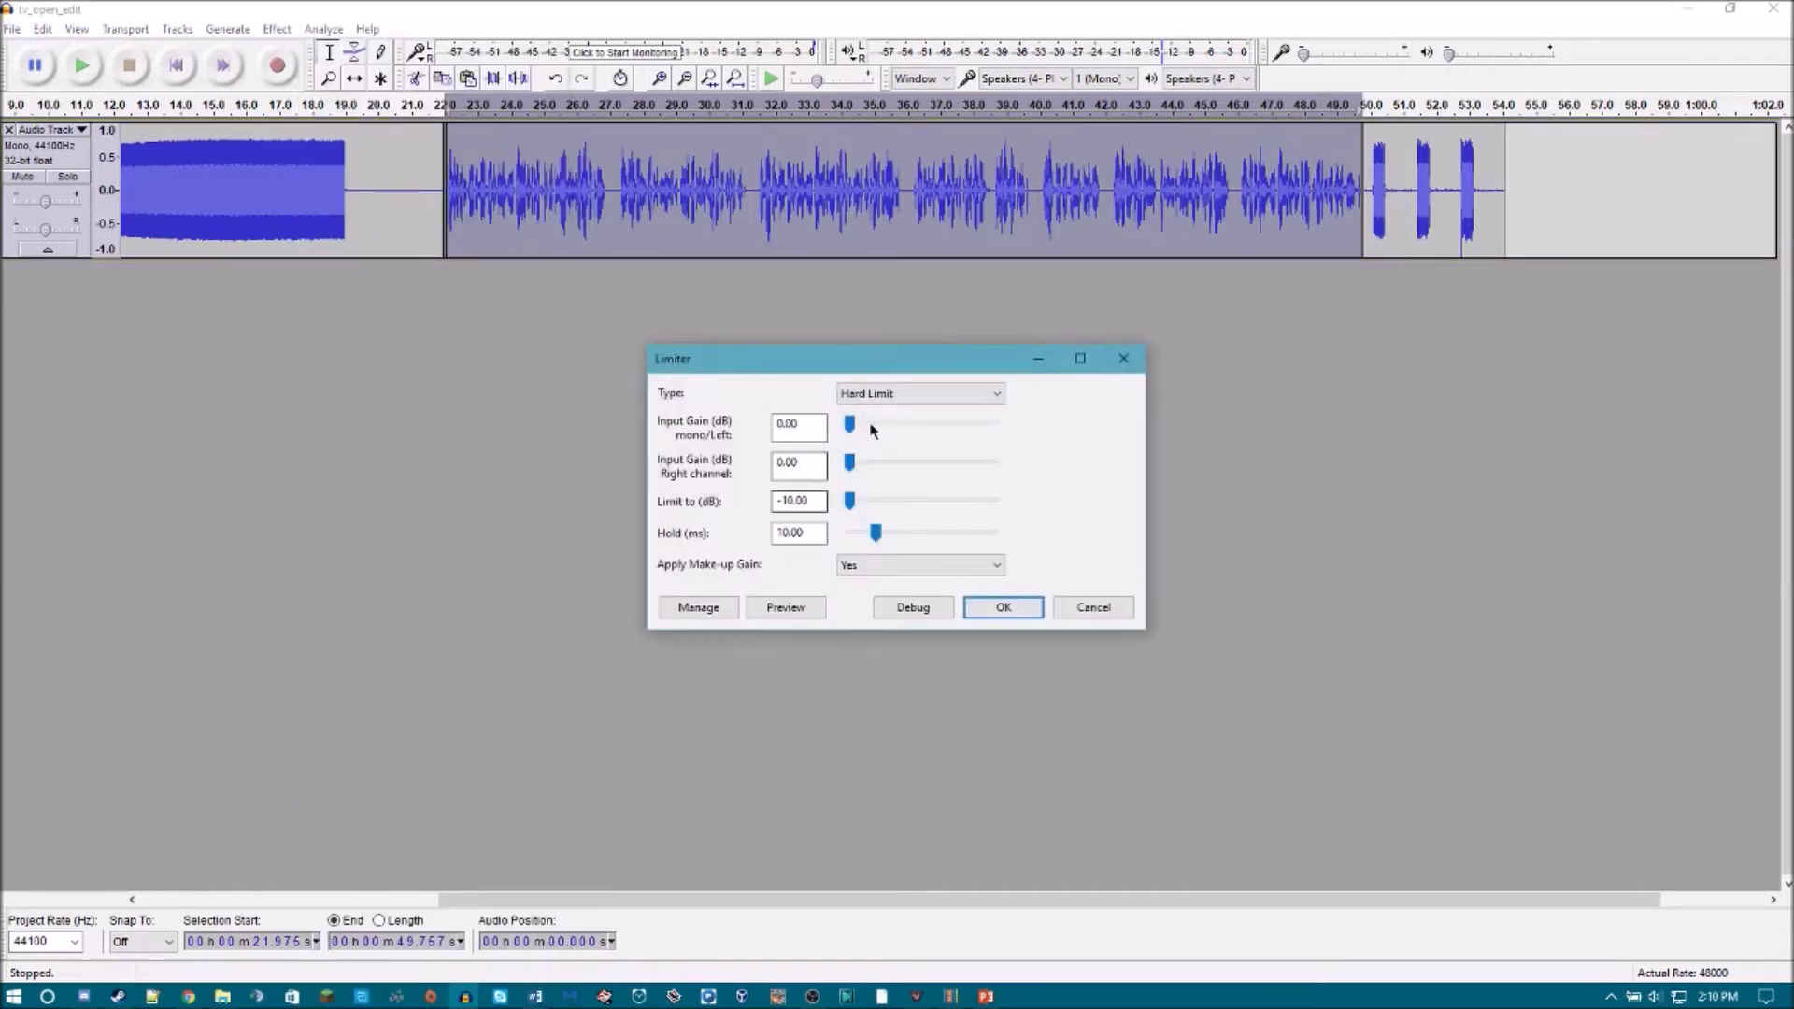
click(896, 395)
click(896, 396)
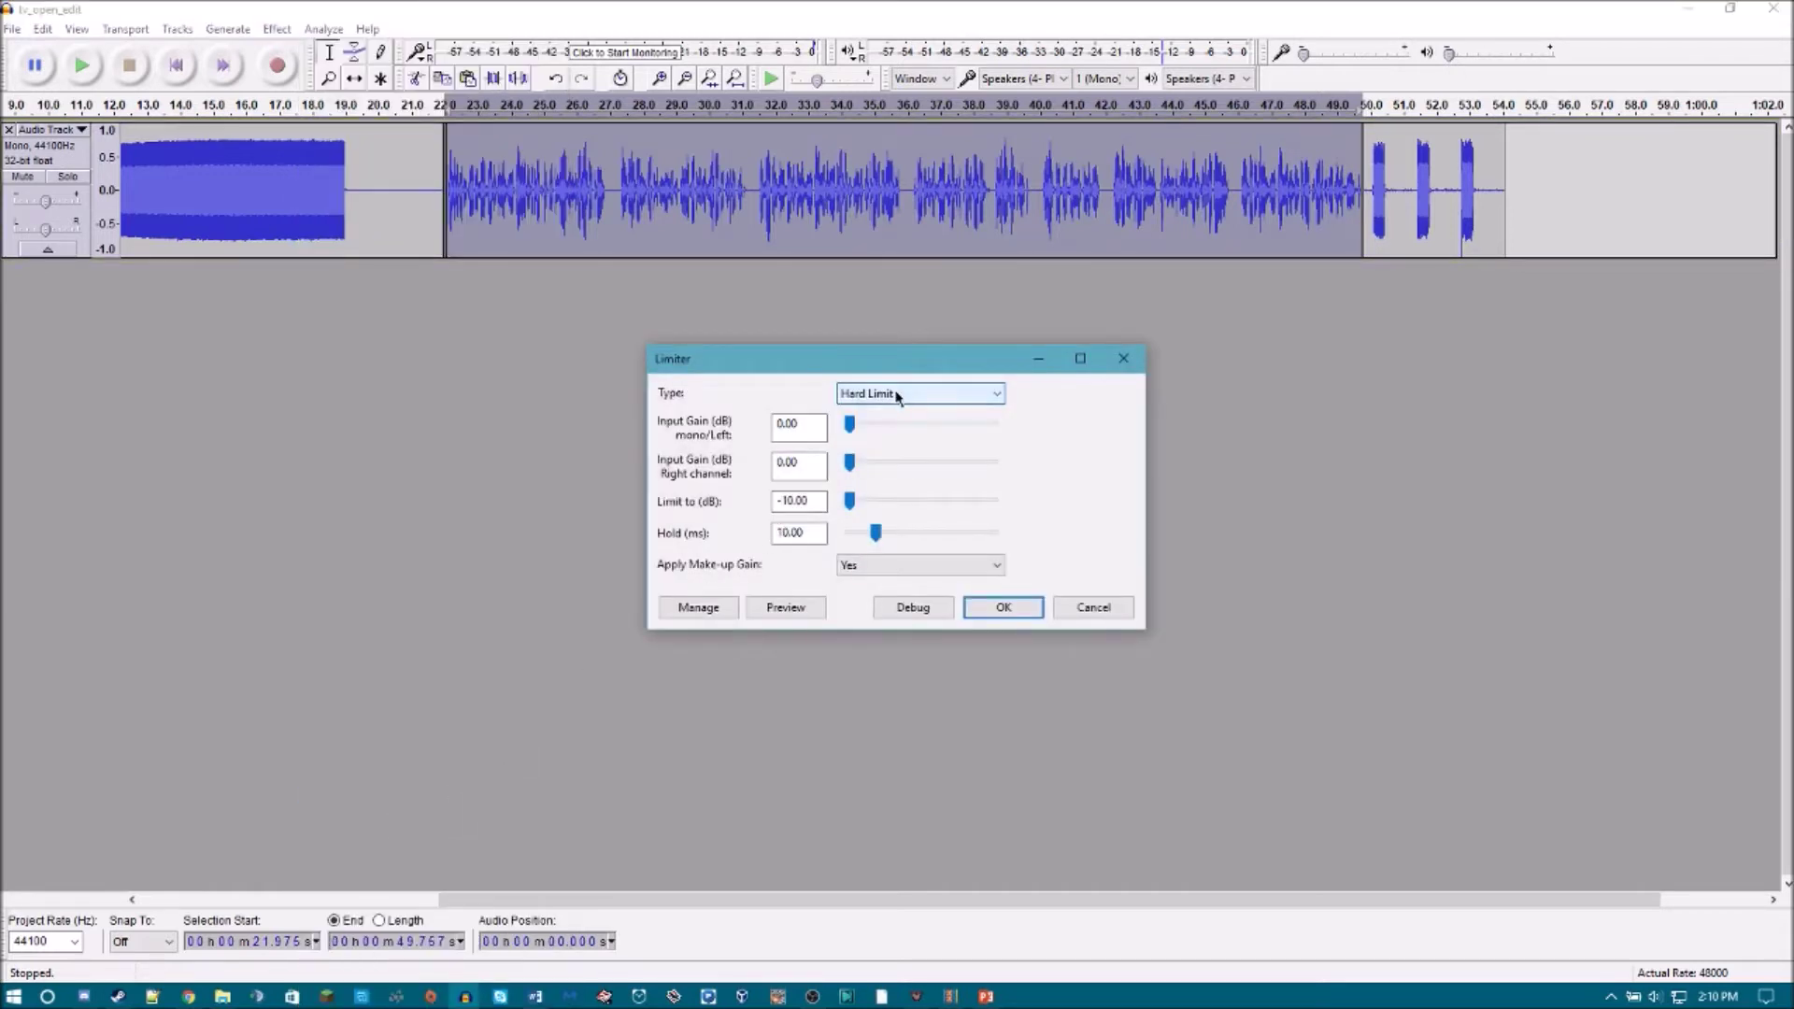
click(873, 566)
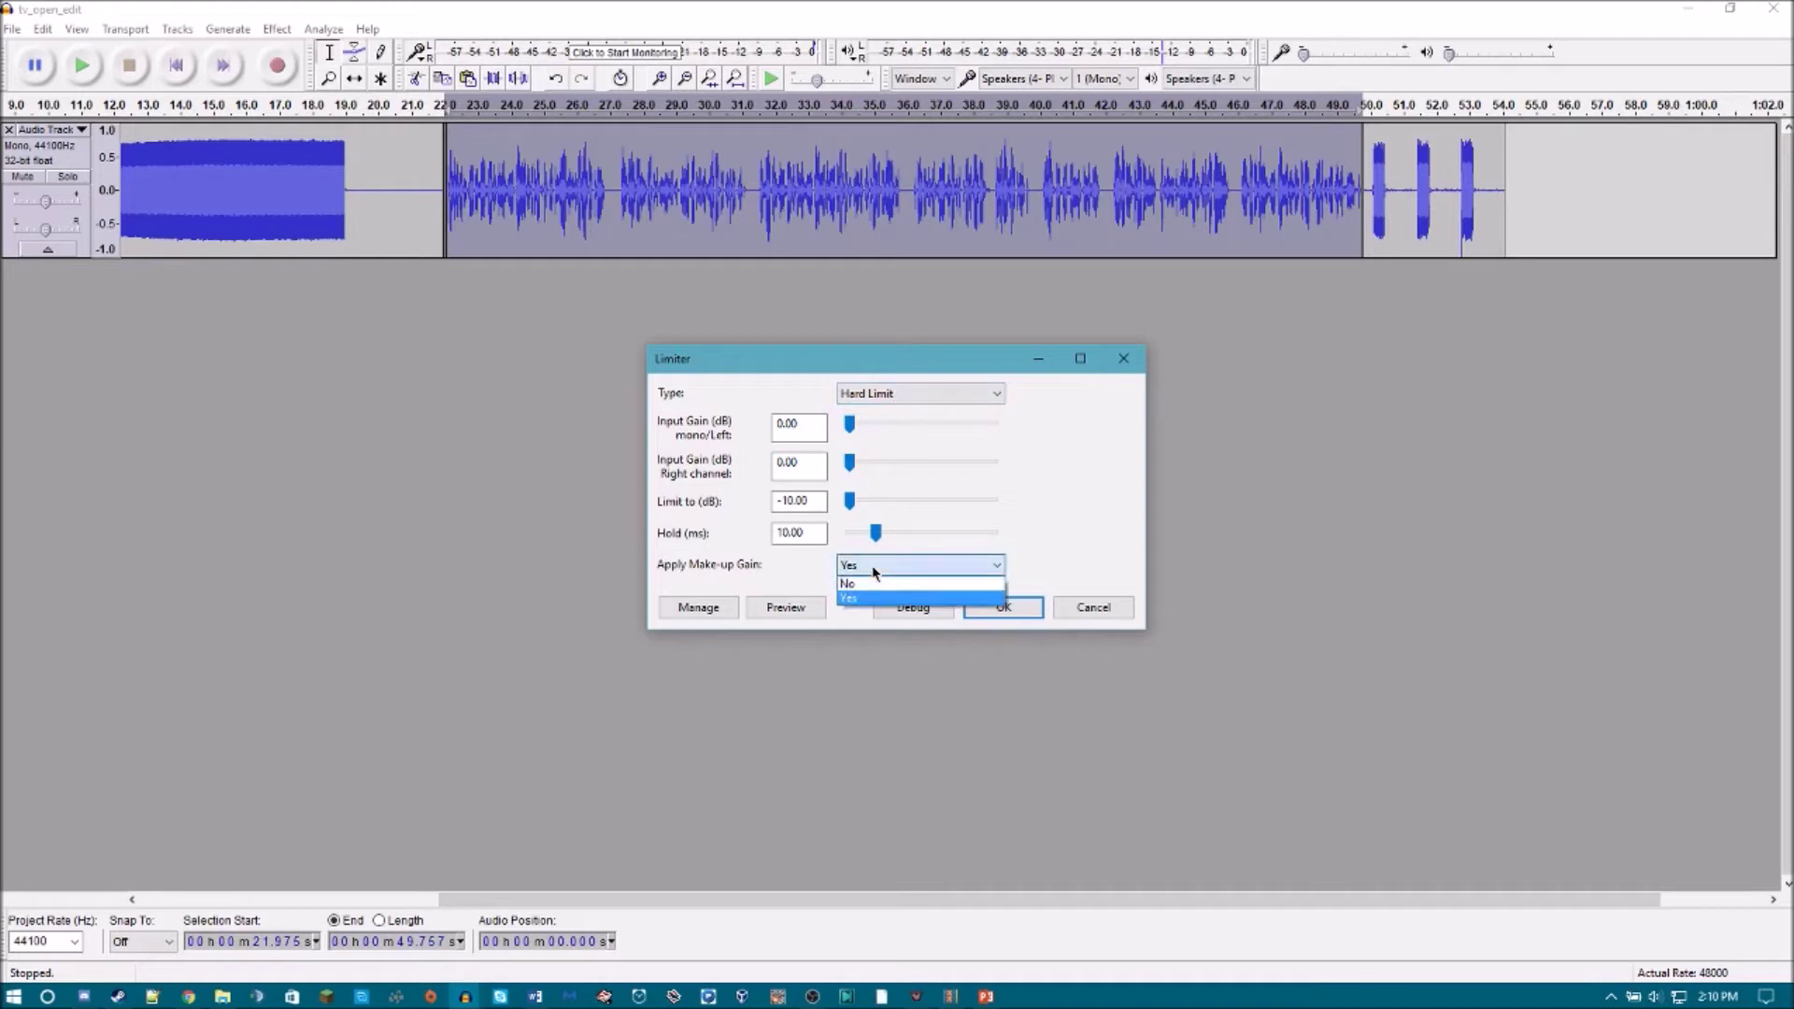
click(873, 567)
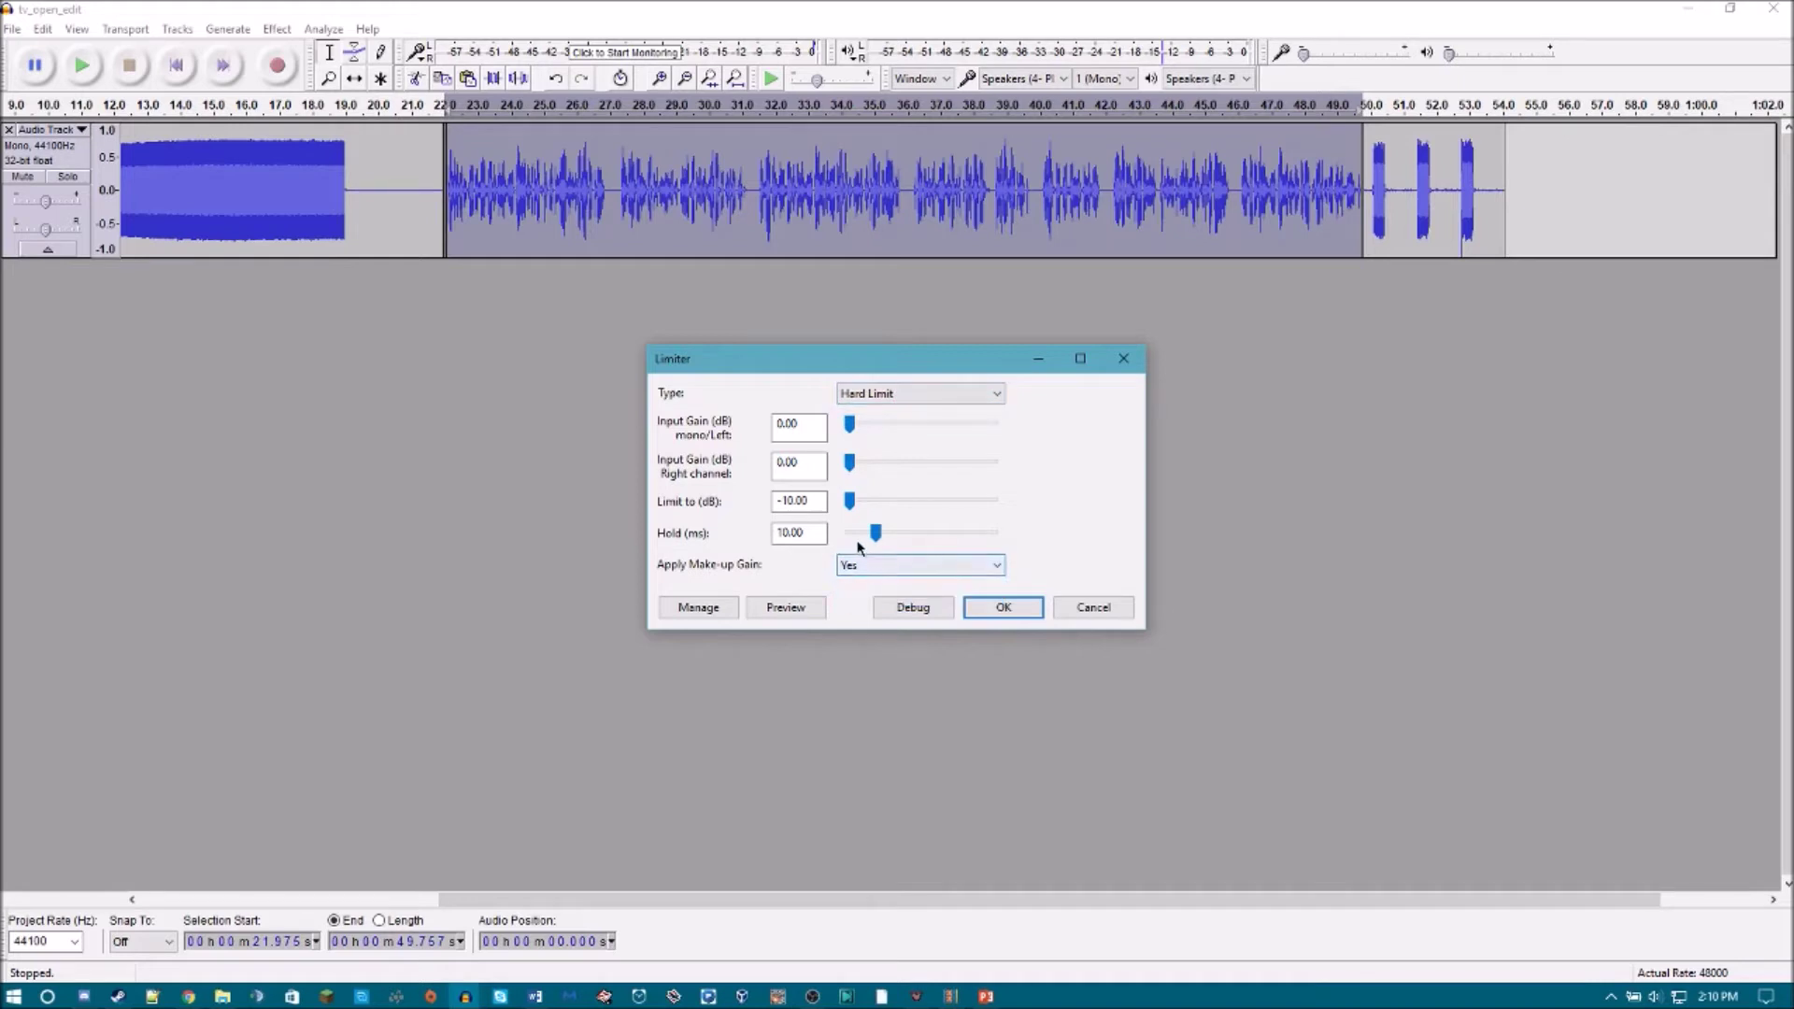
click(805, 533)
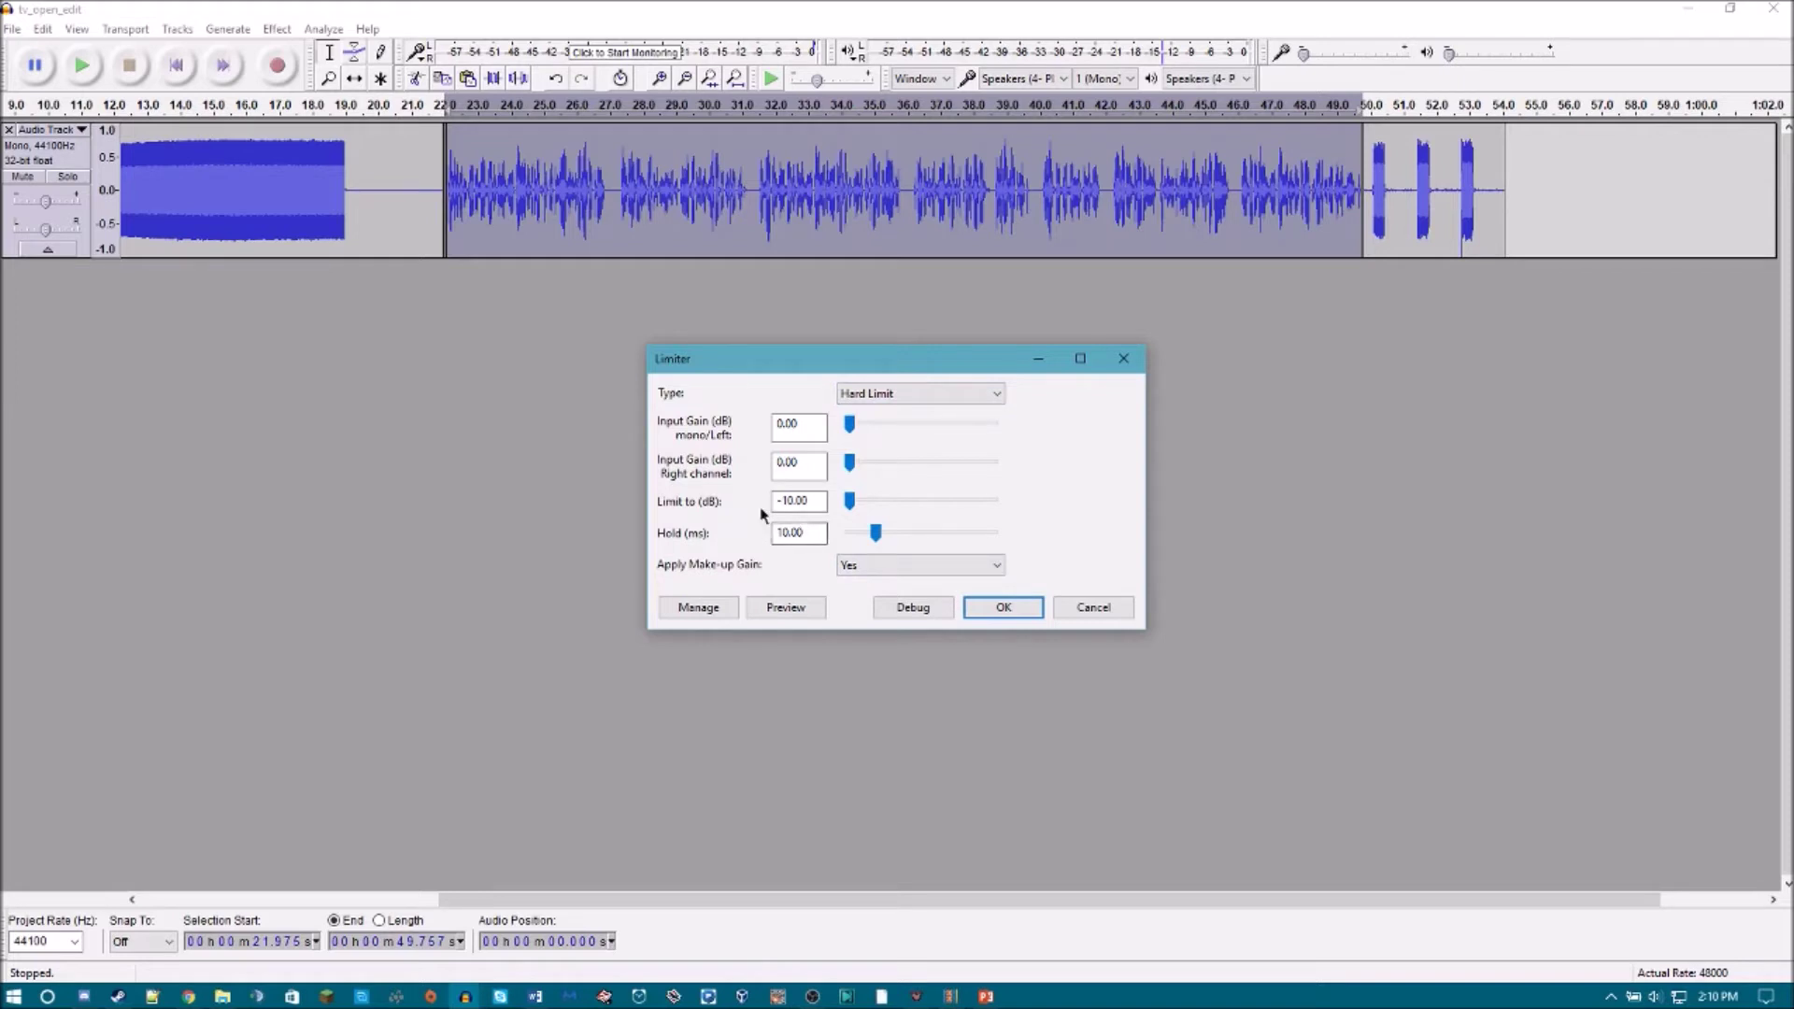
click(809, 500)
click(799, 468)
click(1016, 615)
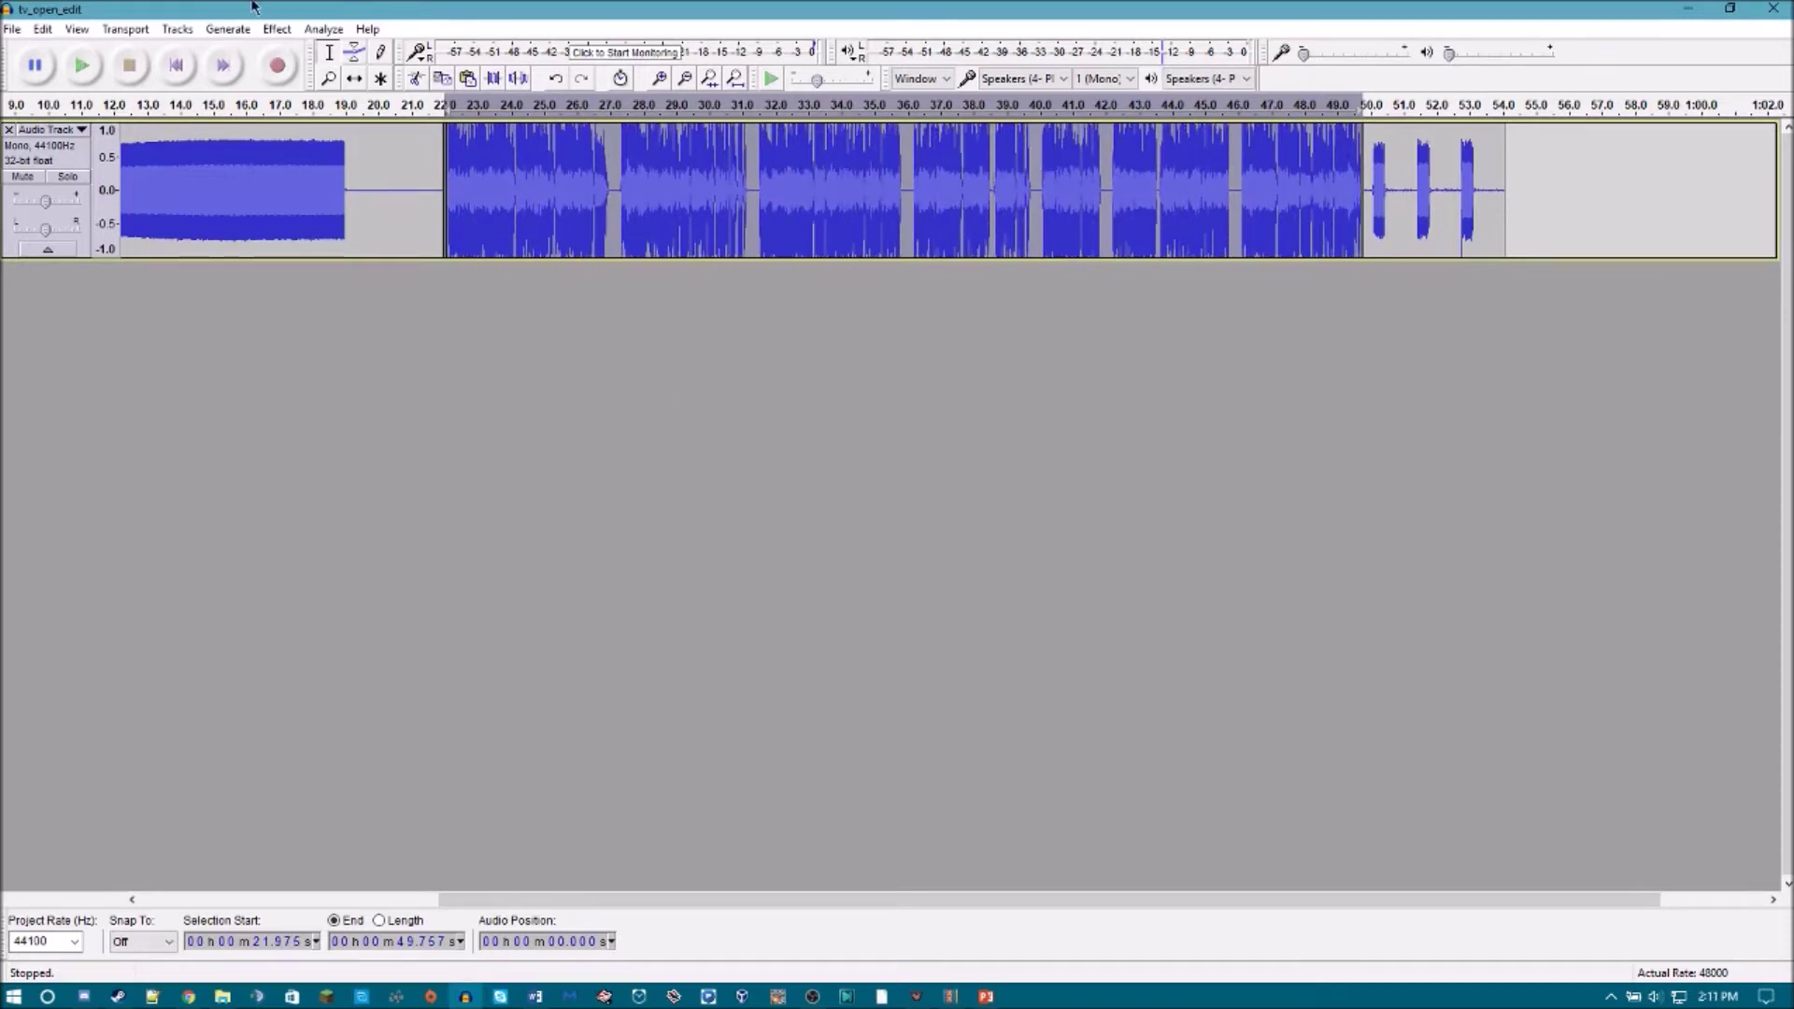
click(277, 30)
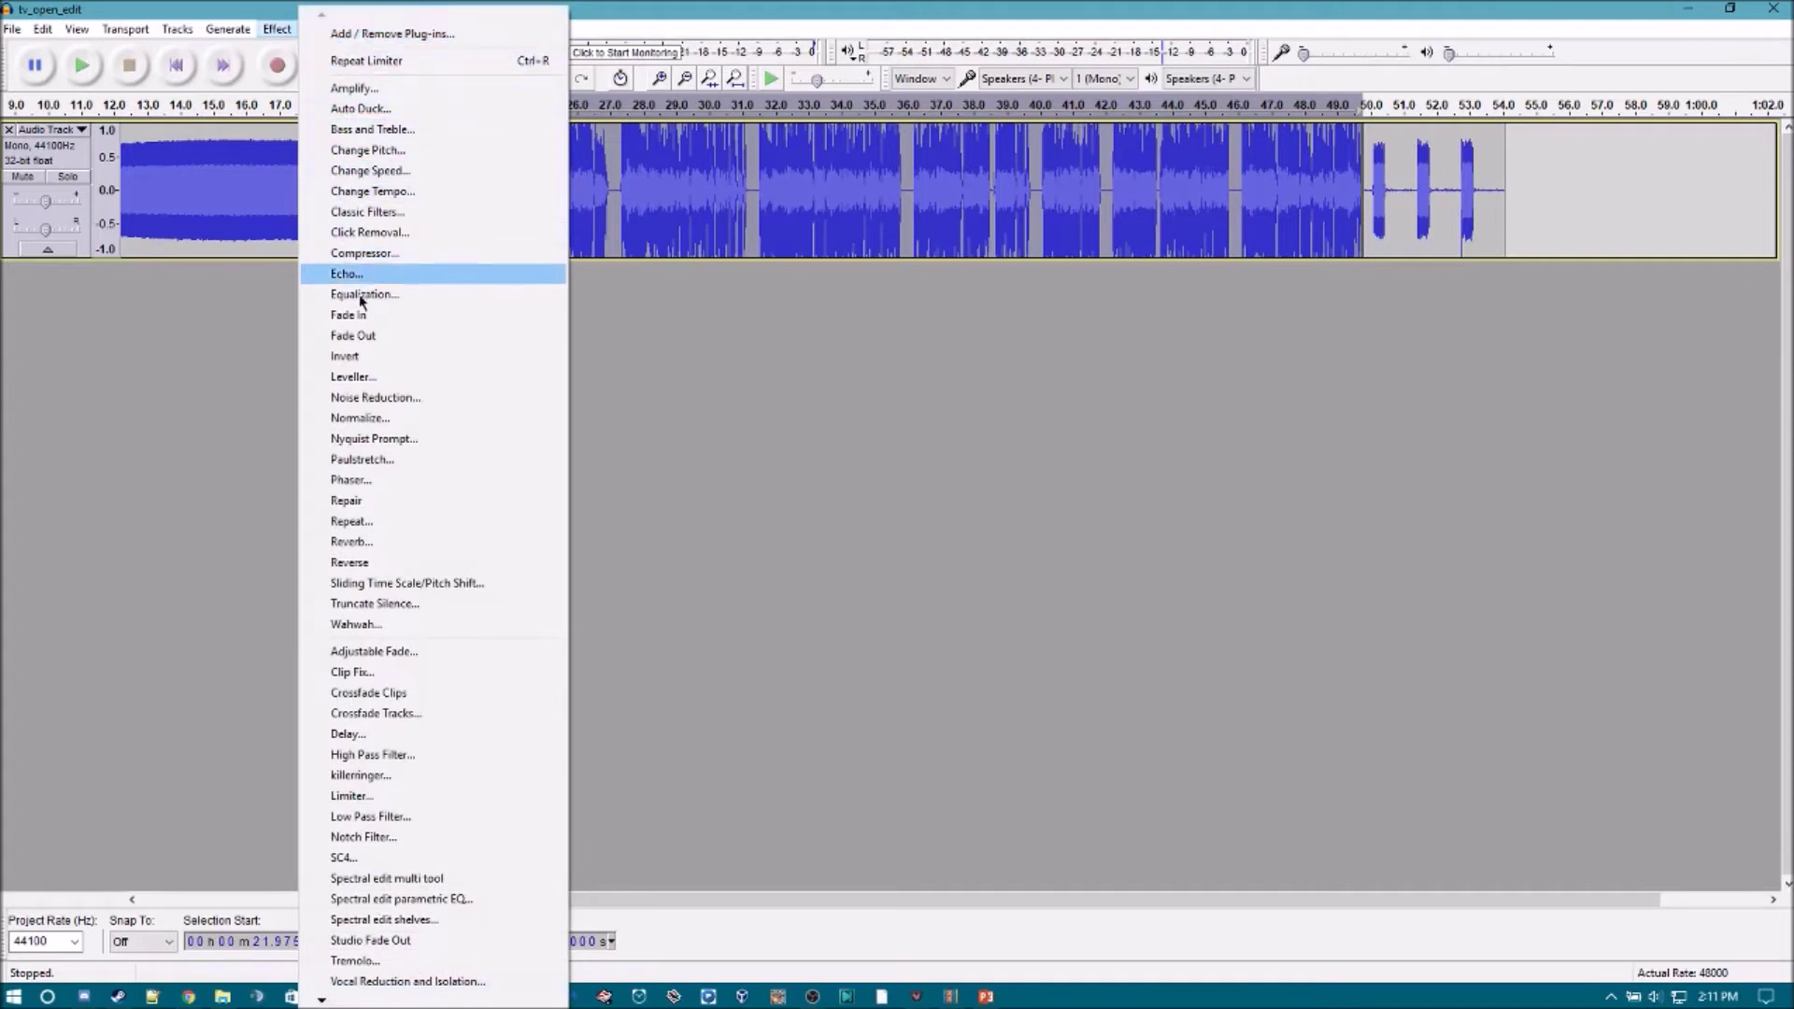
Apply the Leveller to the speech with Heaviest leveling and a -35 dB noise threshold.
click(353, 377)
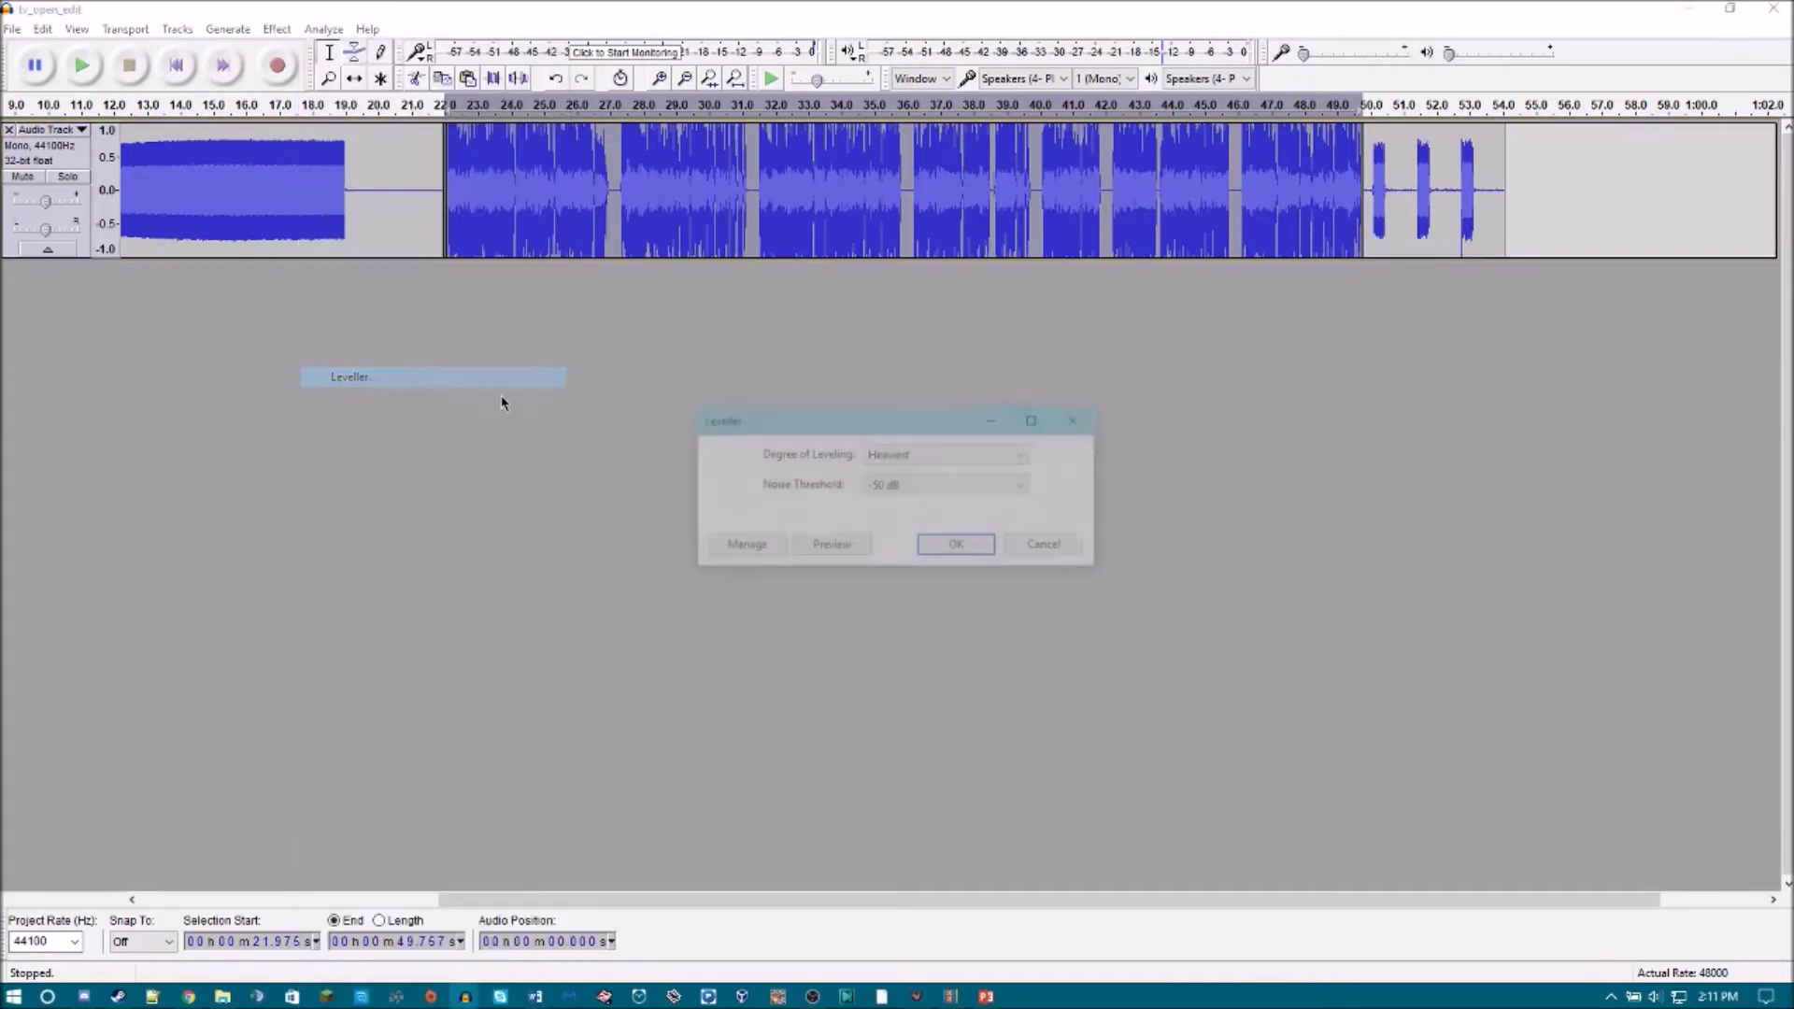
click(908, 449)
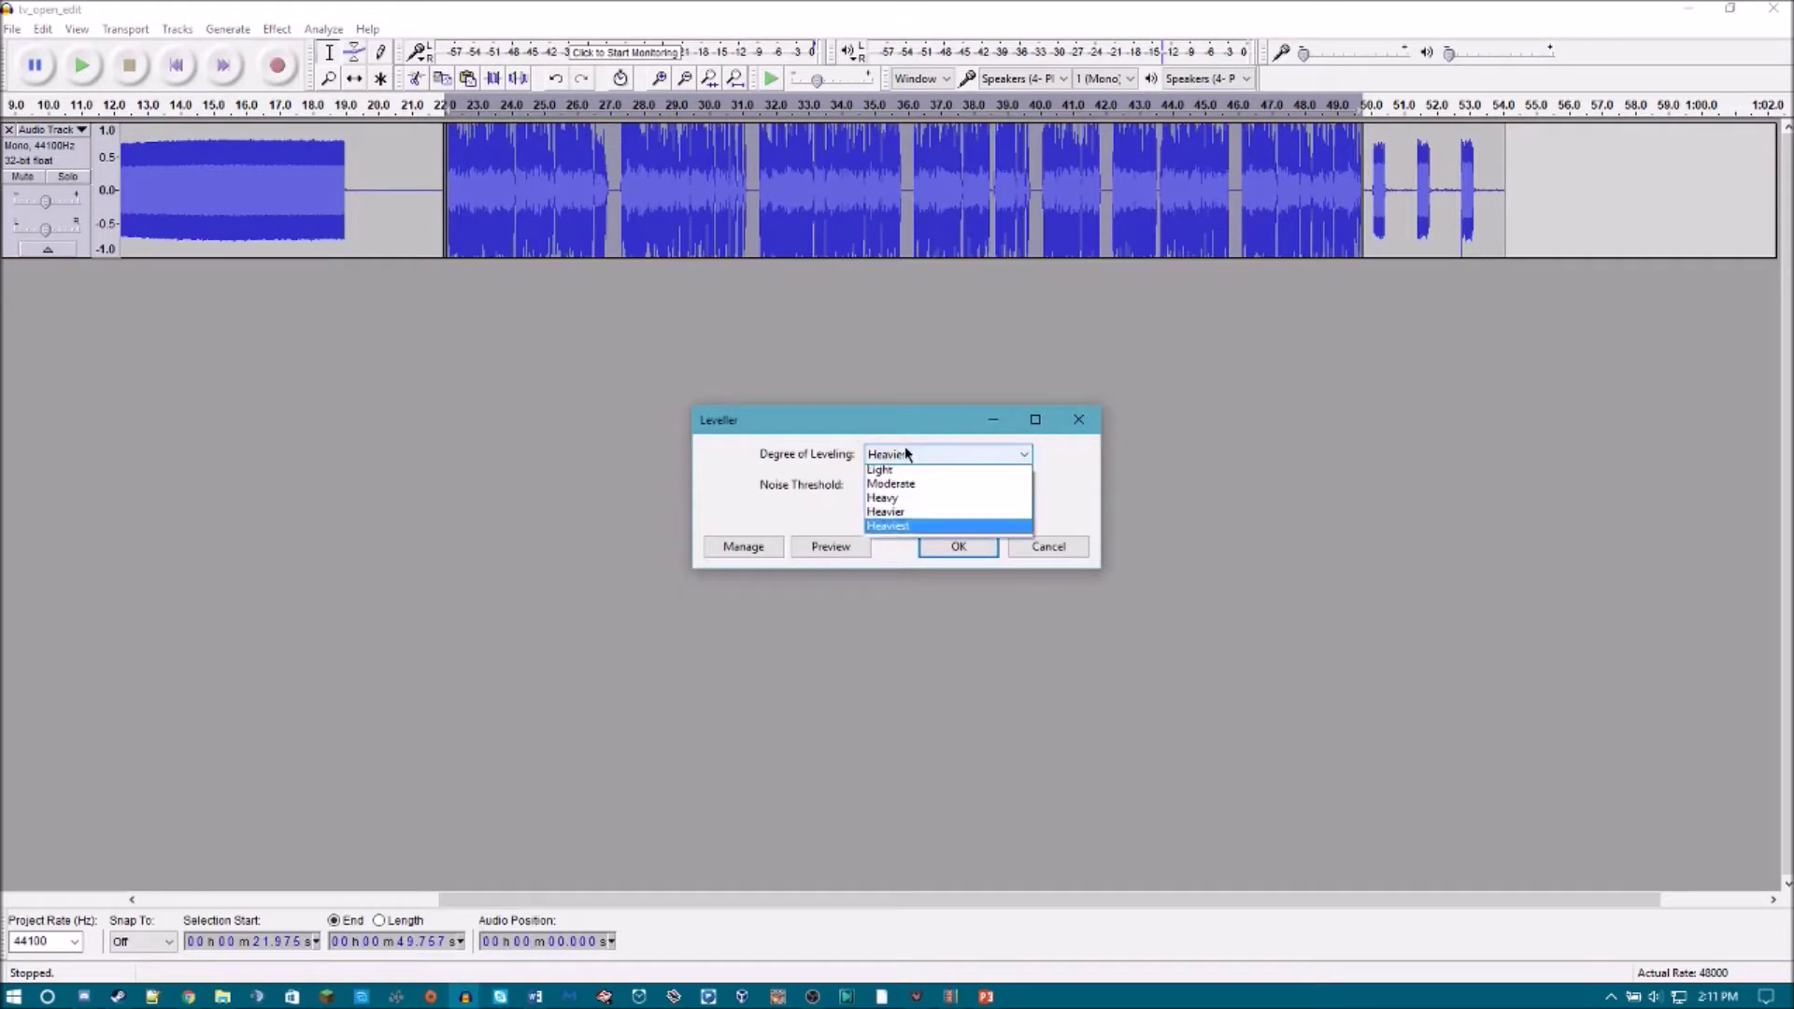
click(908, 533)
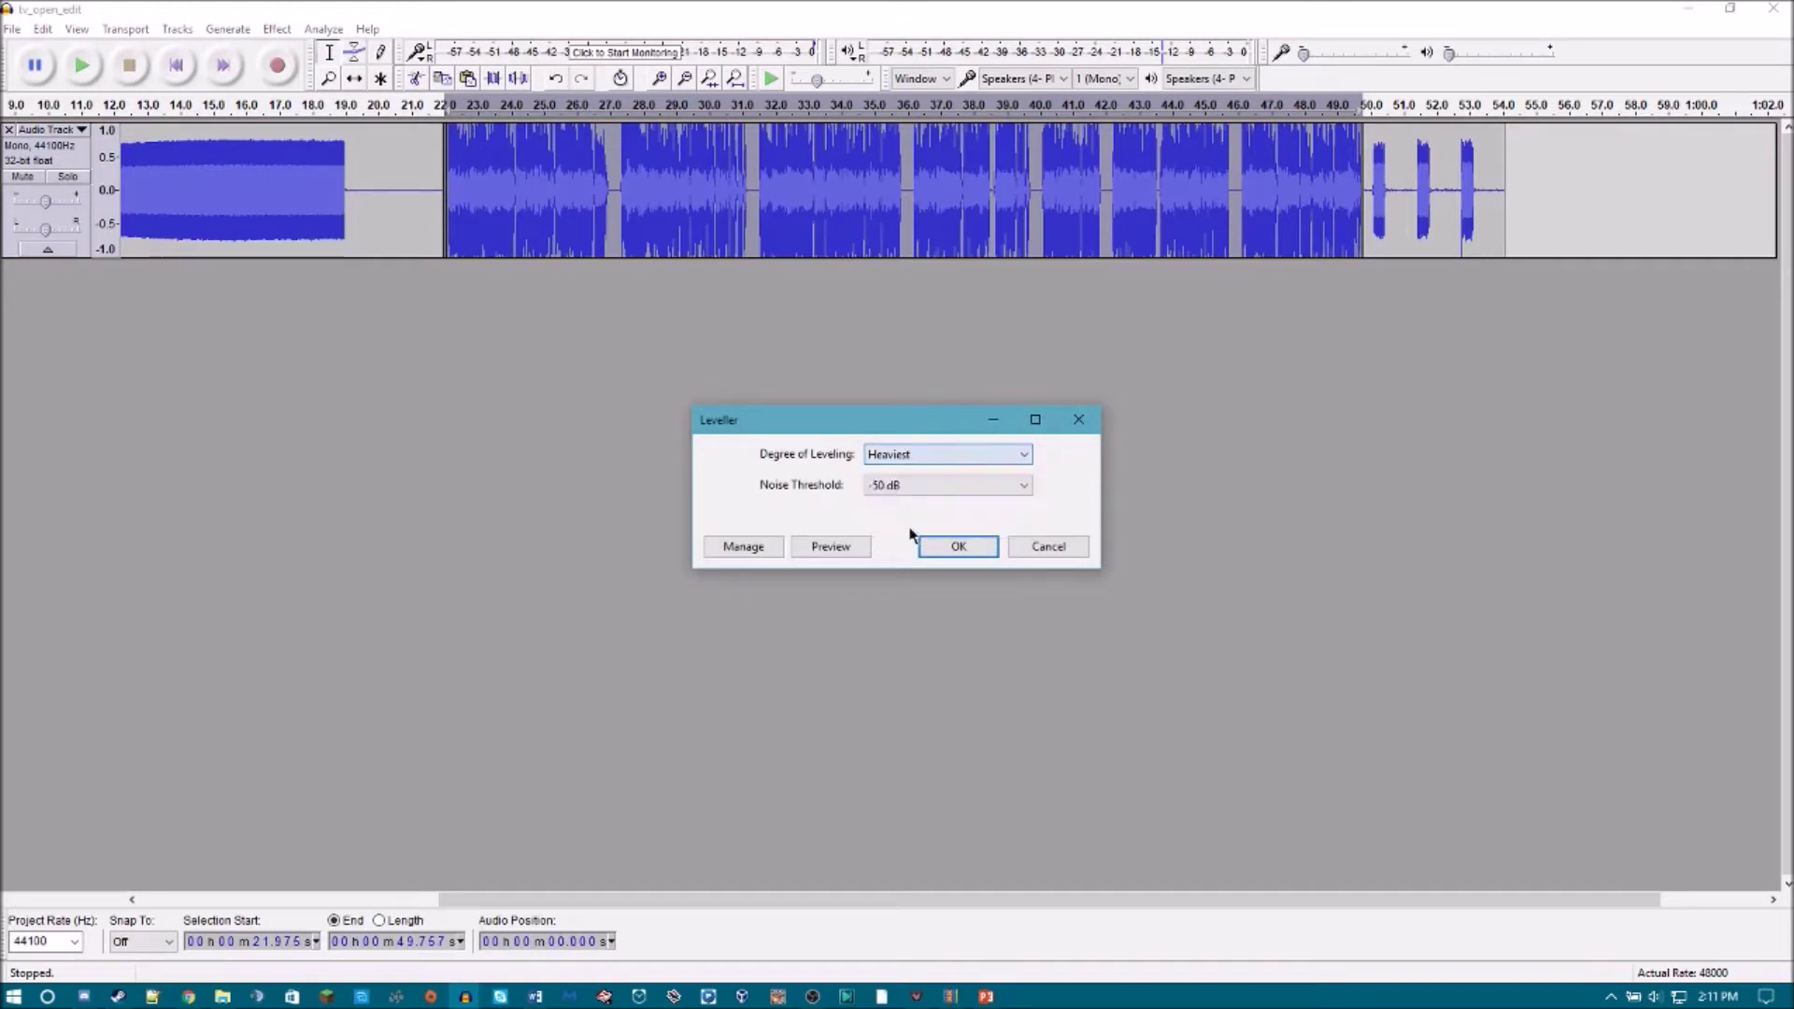
click(894, 491)
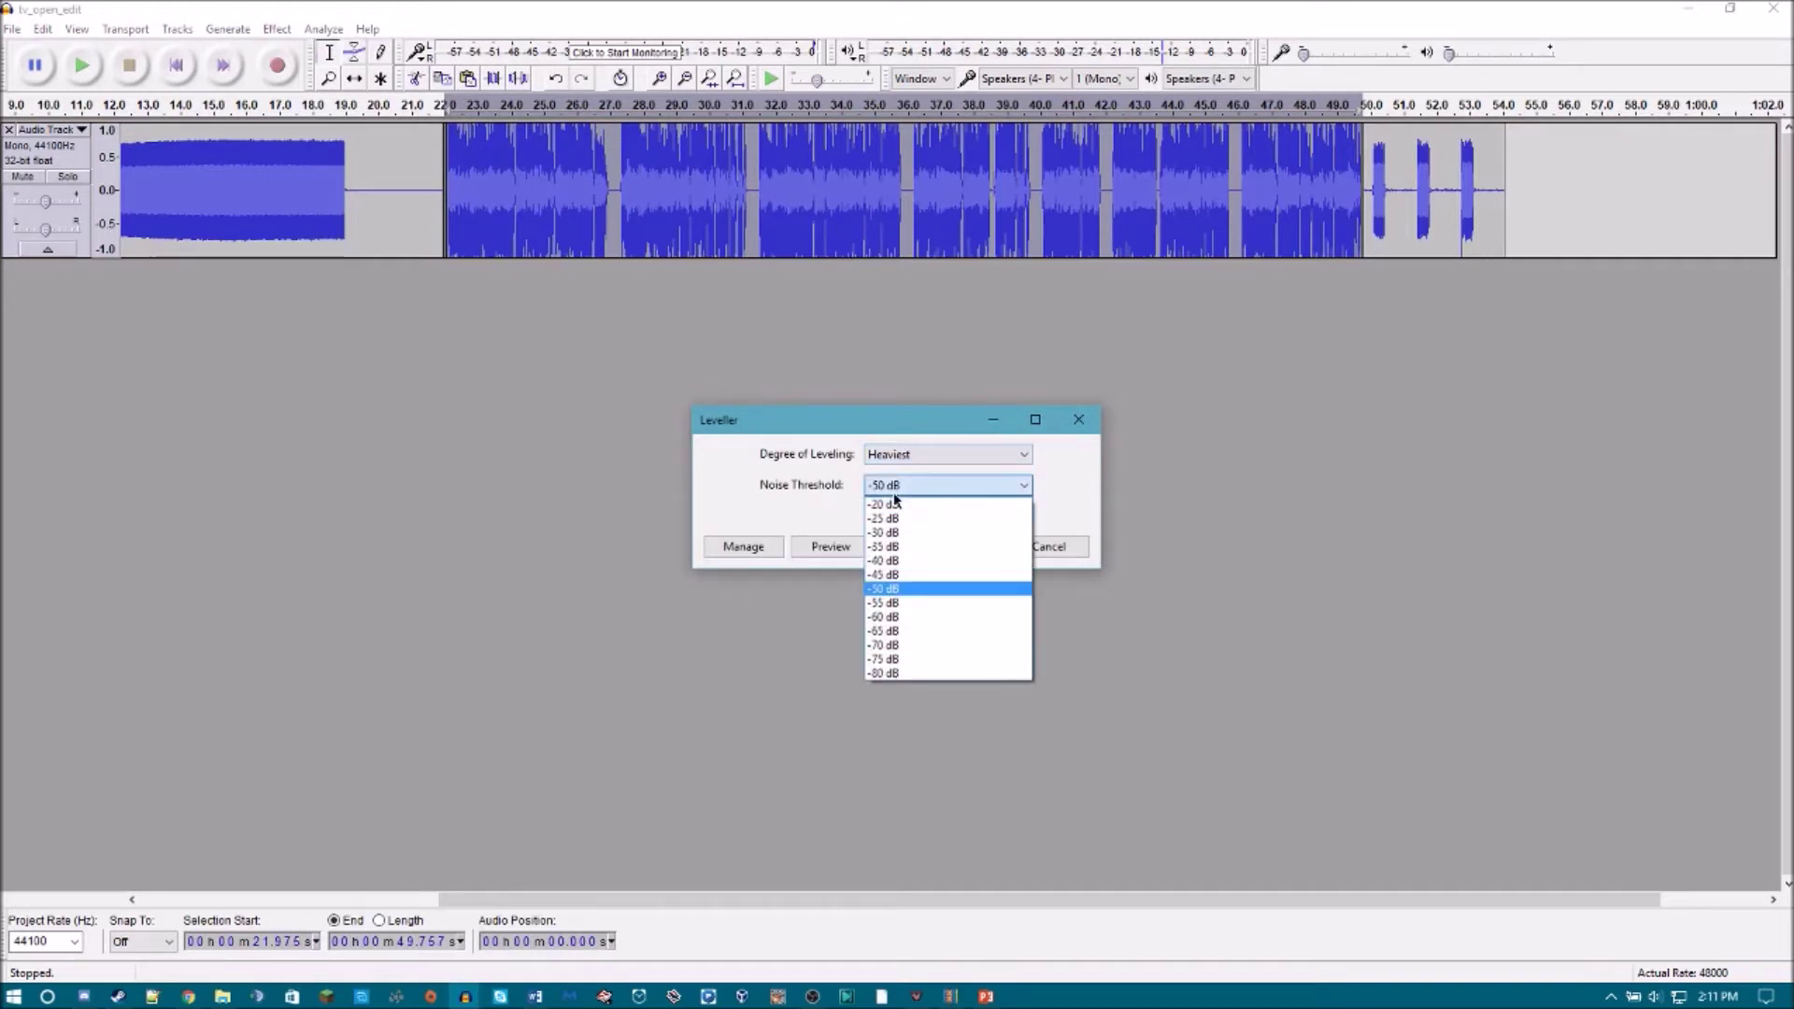
click(897, 546)
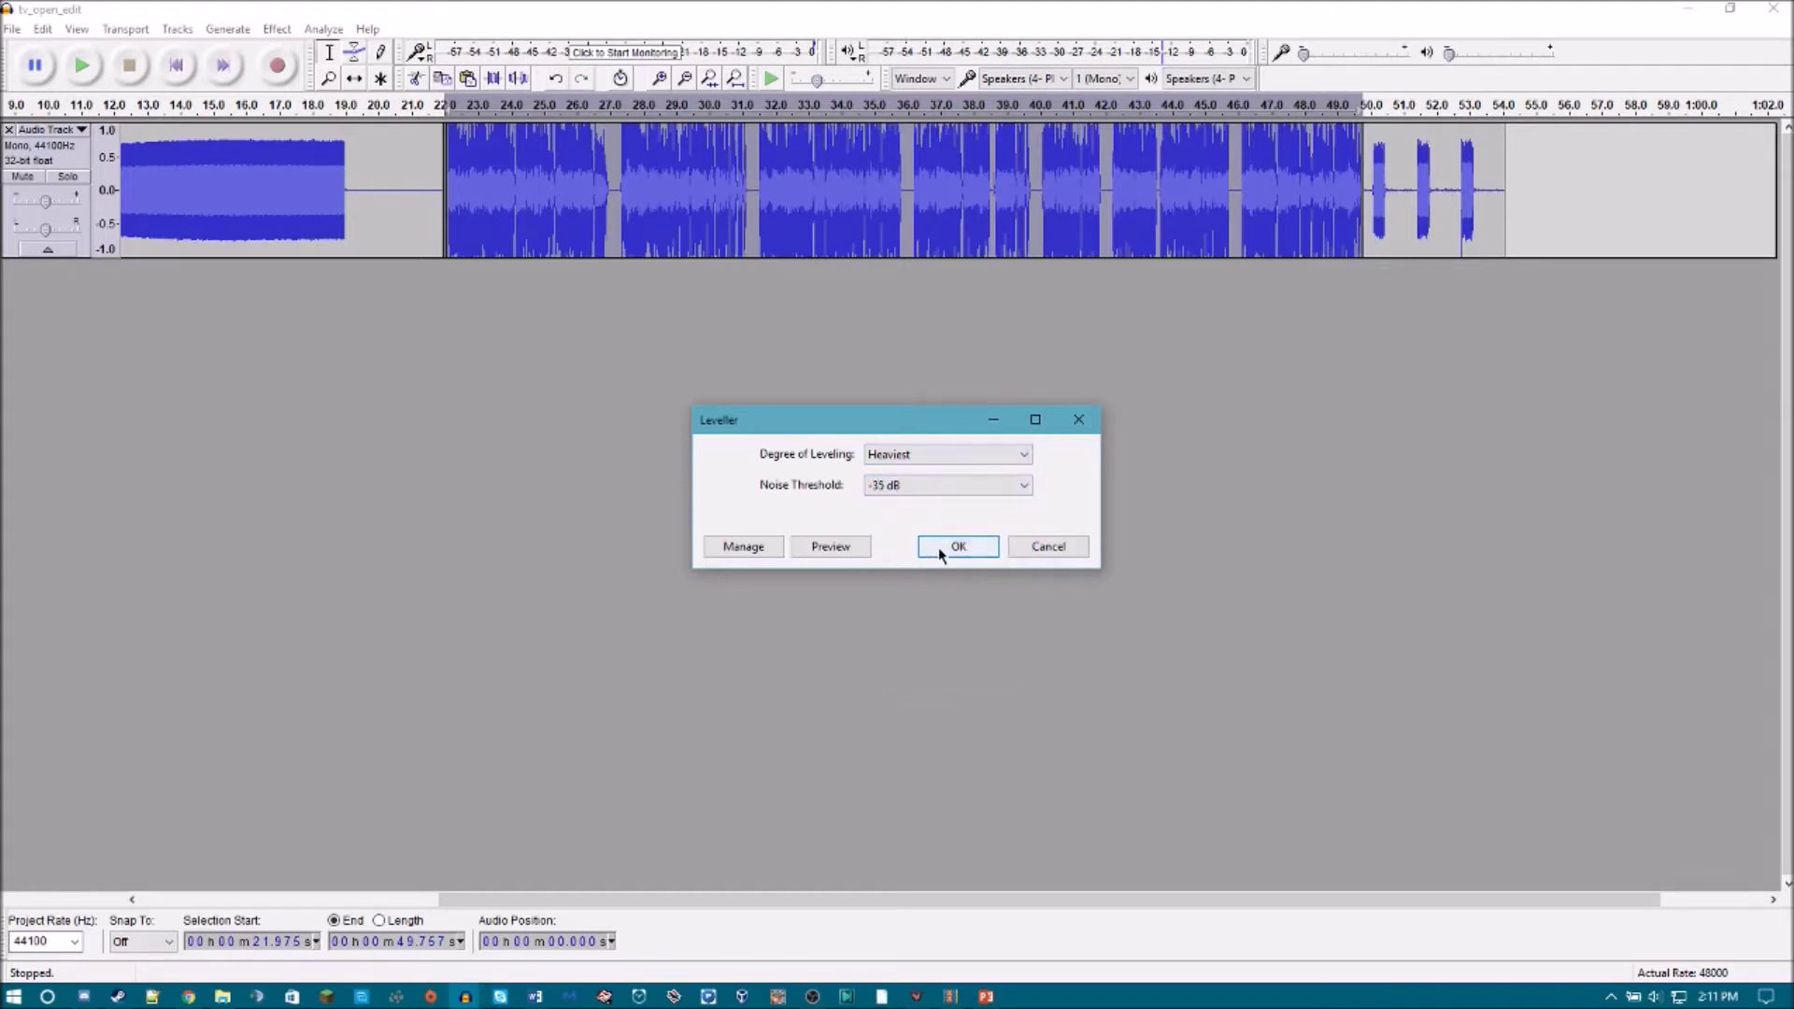
click(940, 547)
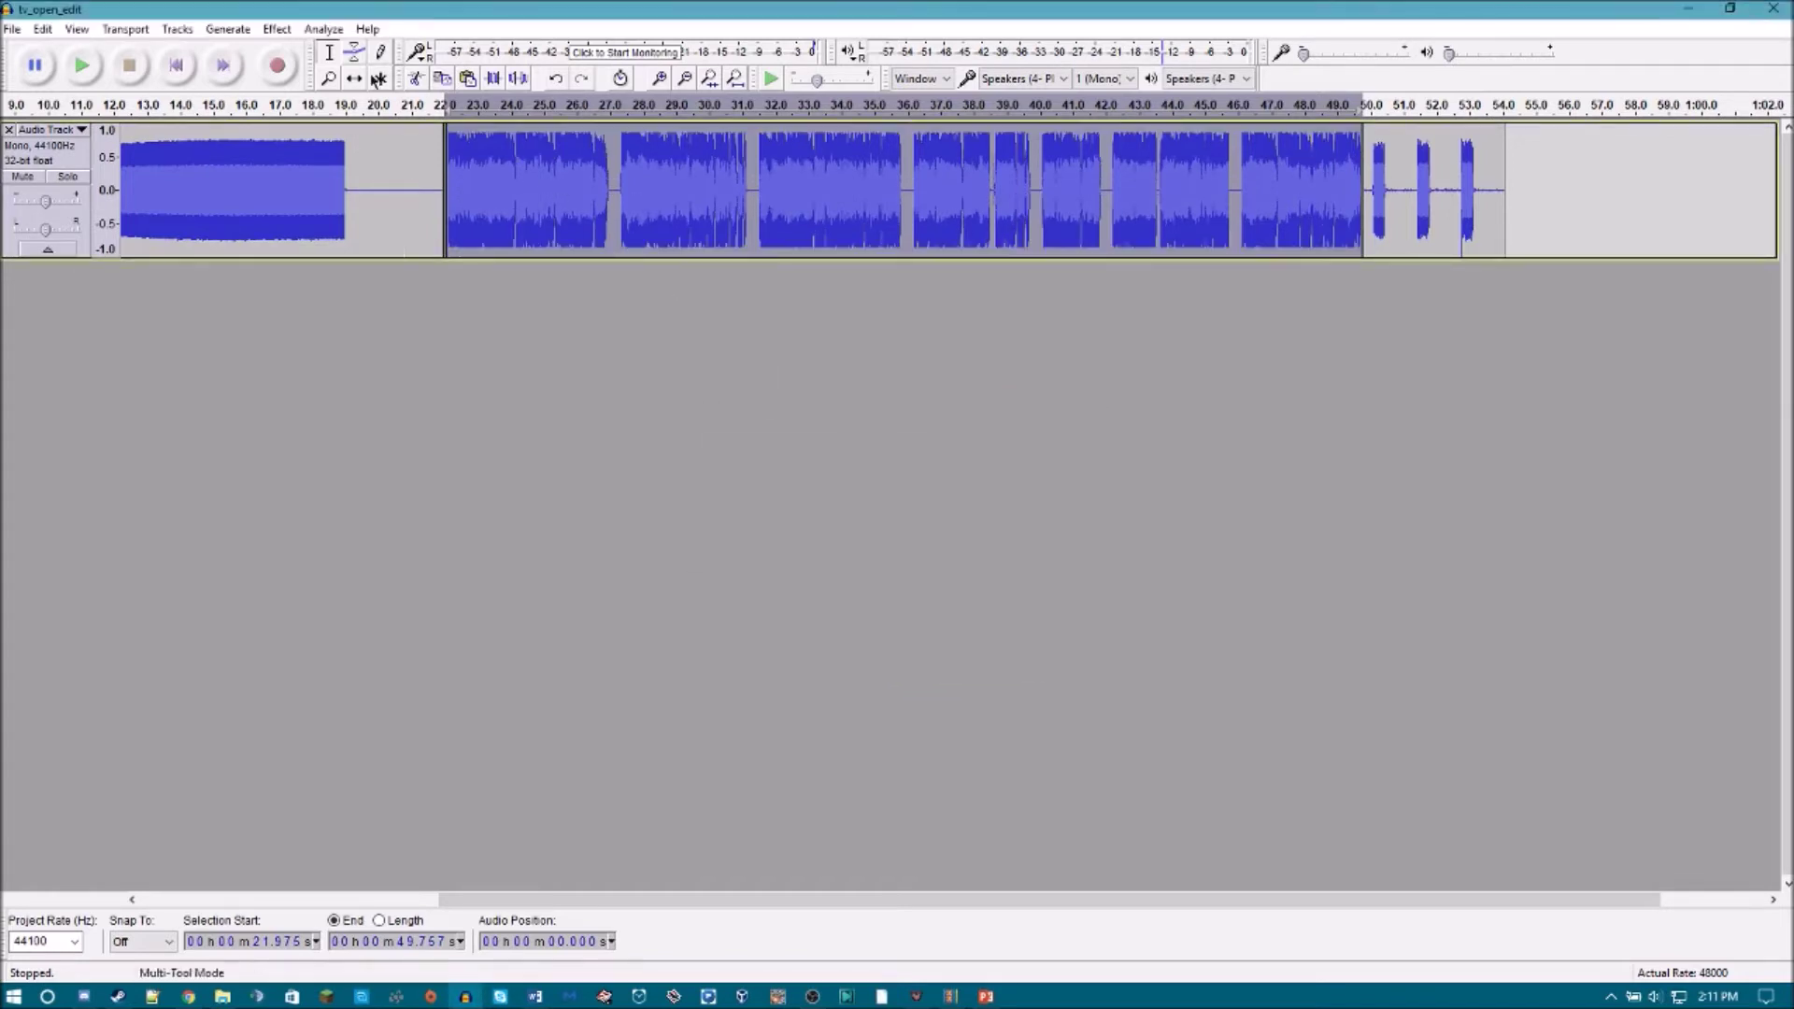
Run the Leveller a second time with a different noise threshold, then bring up the Compressor.
click(275, 30)
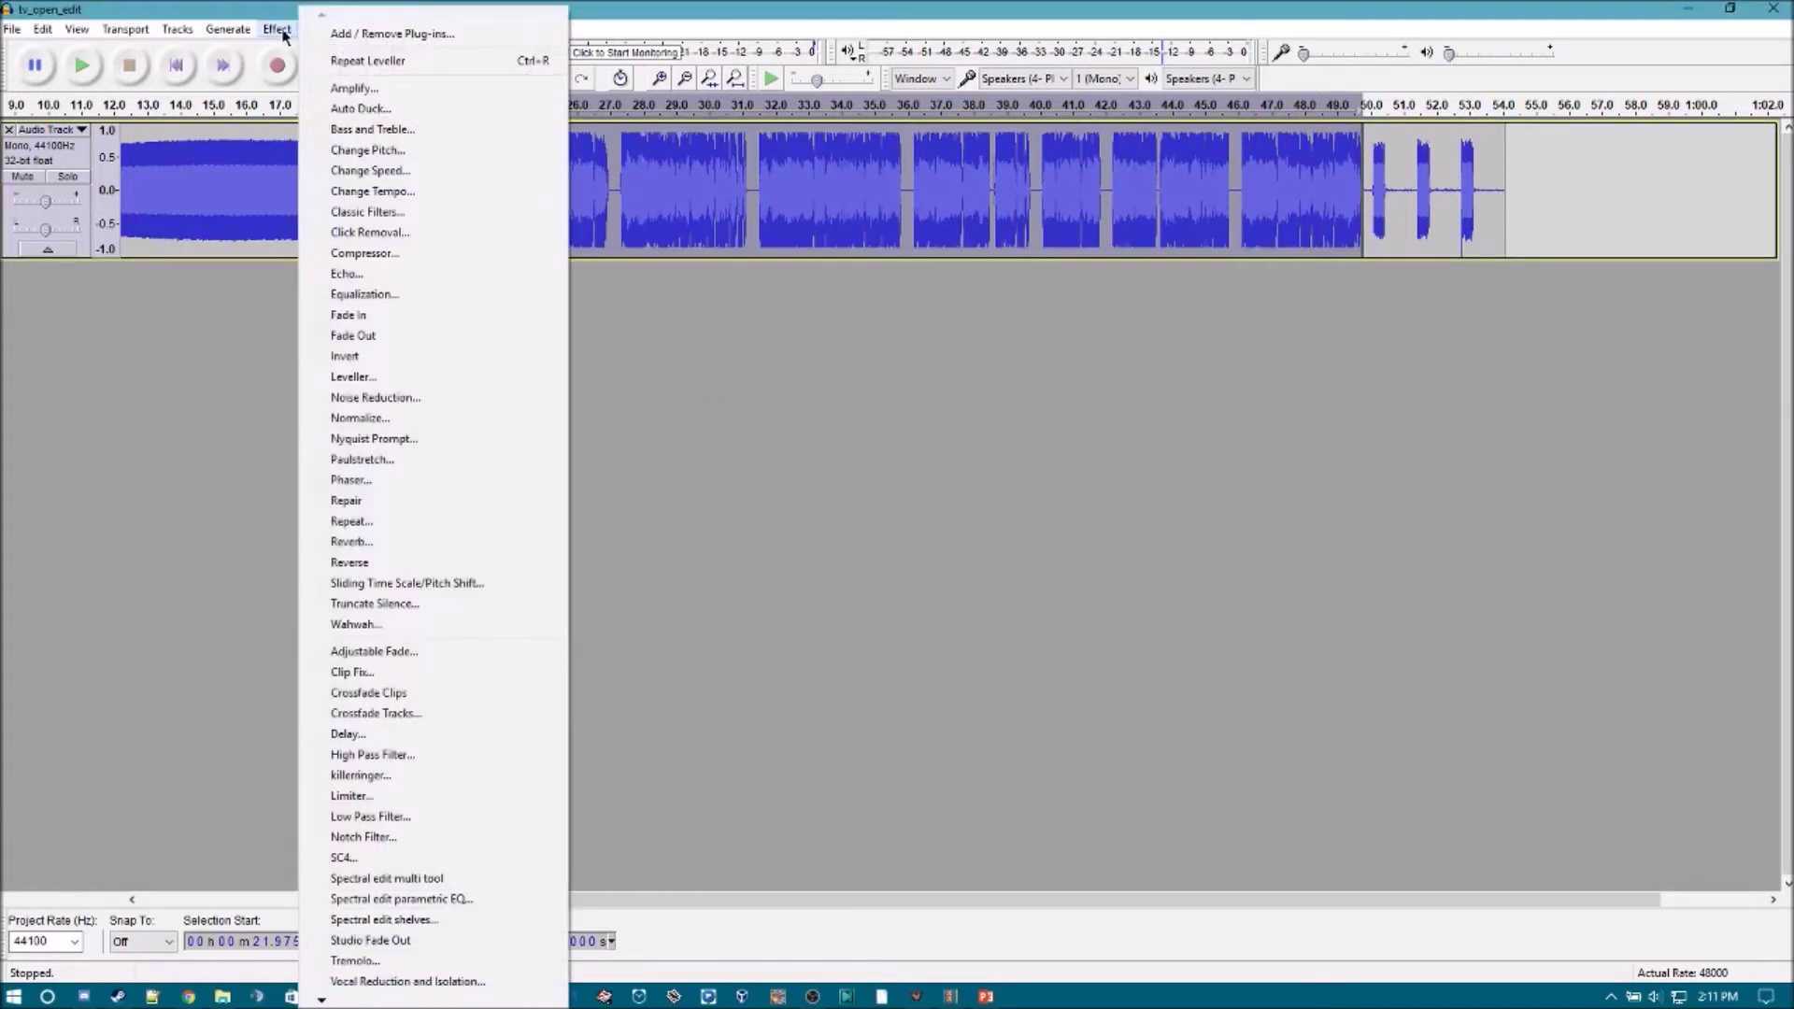
click(358, 375)
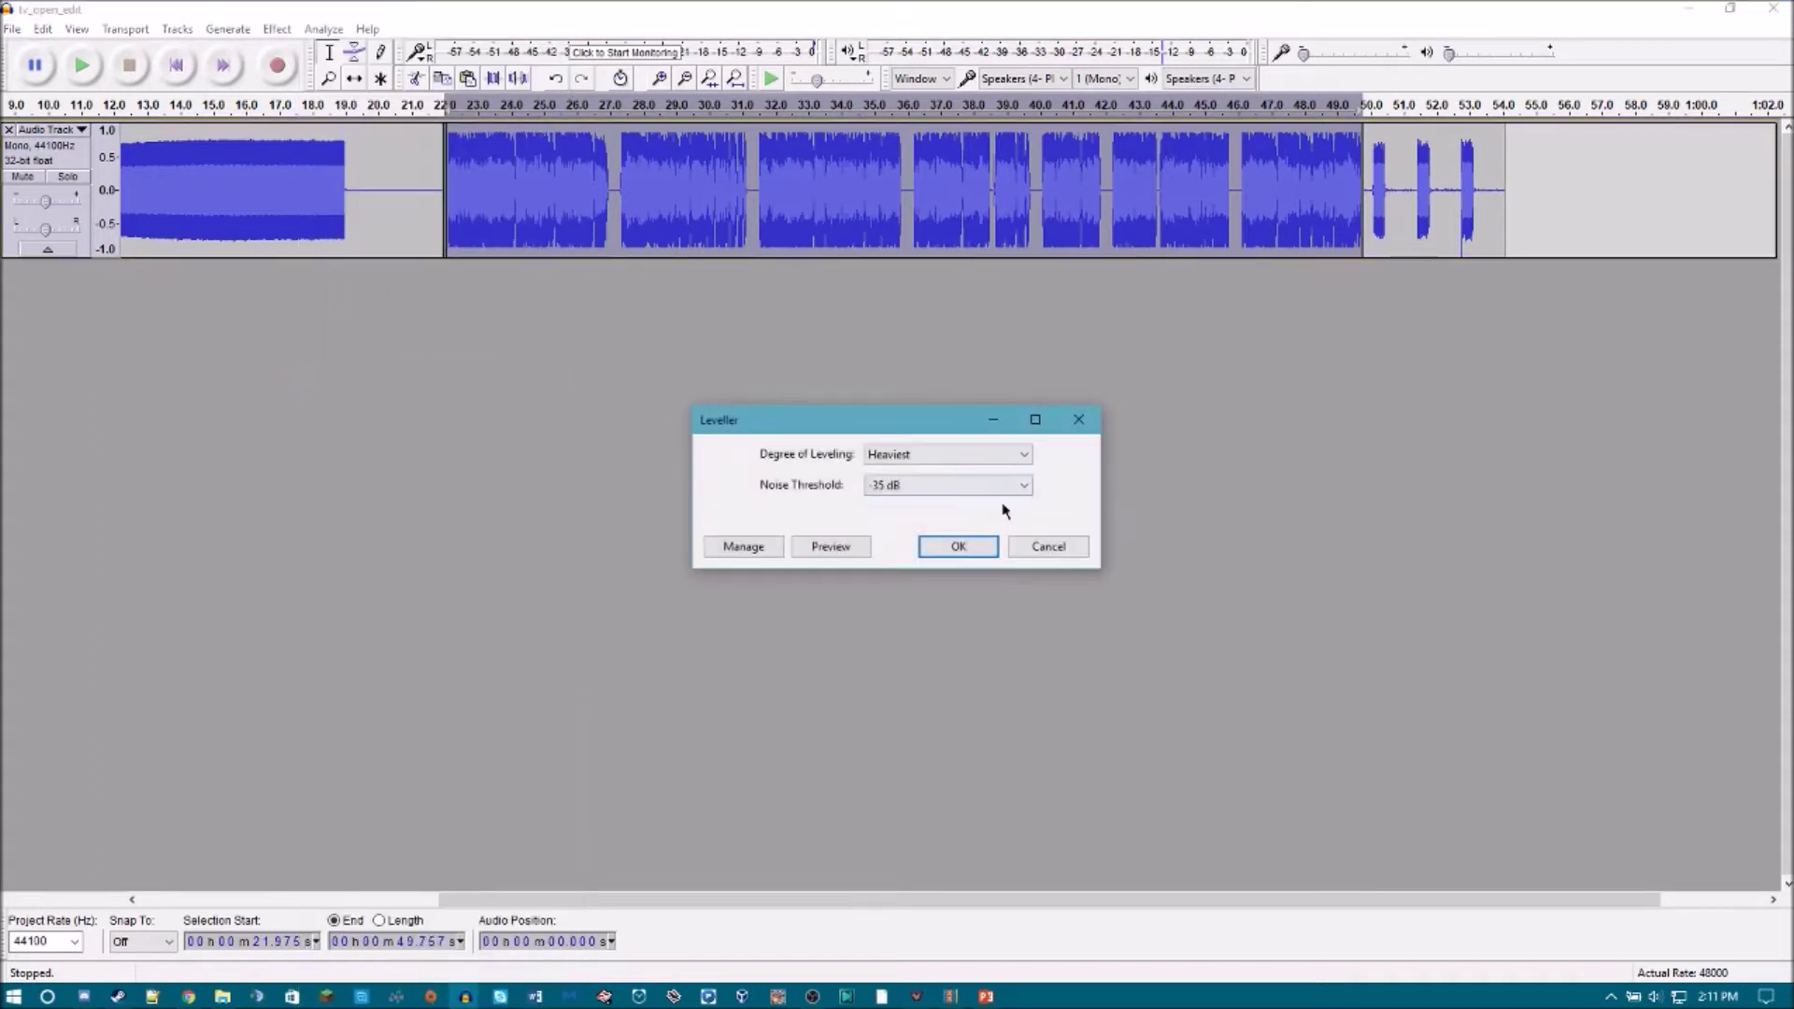
click(913, 488)
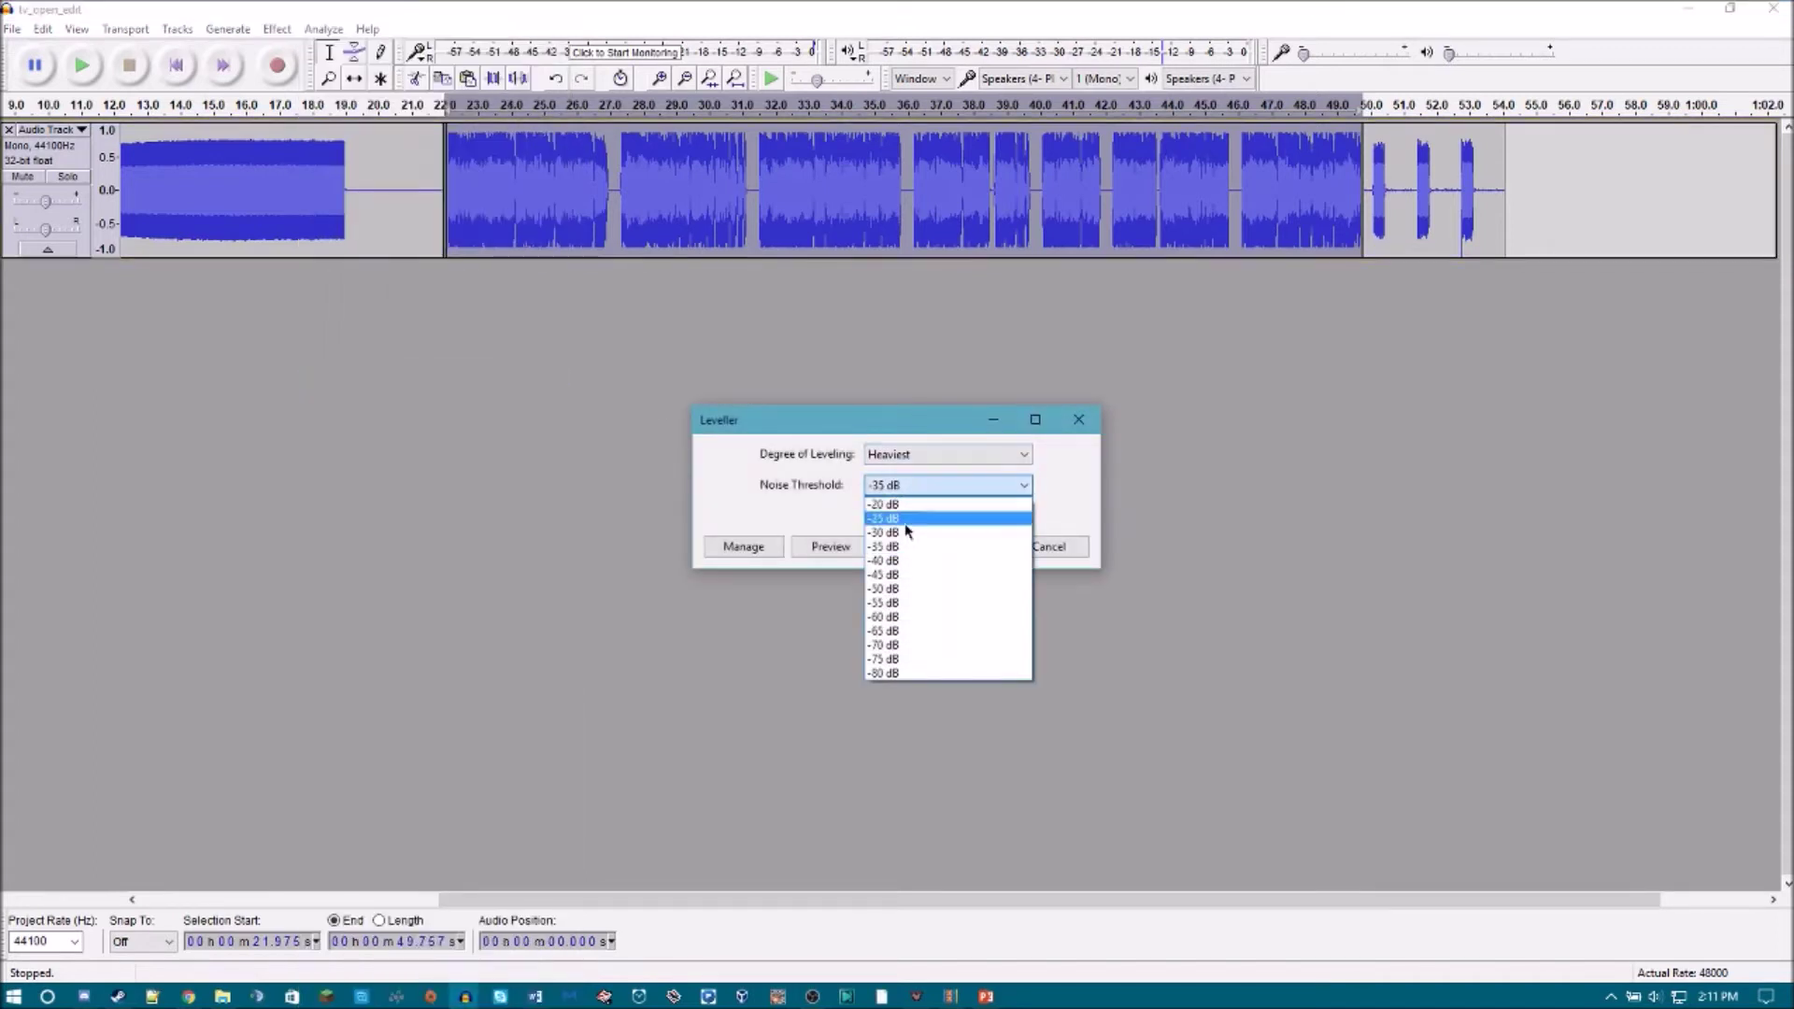
click(904, 575)
click(946, 547)
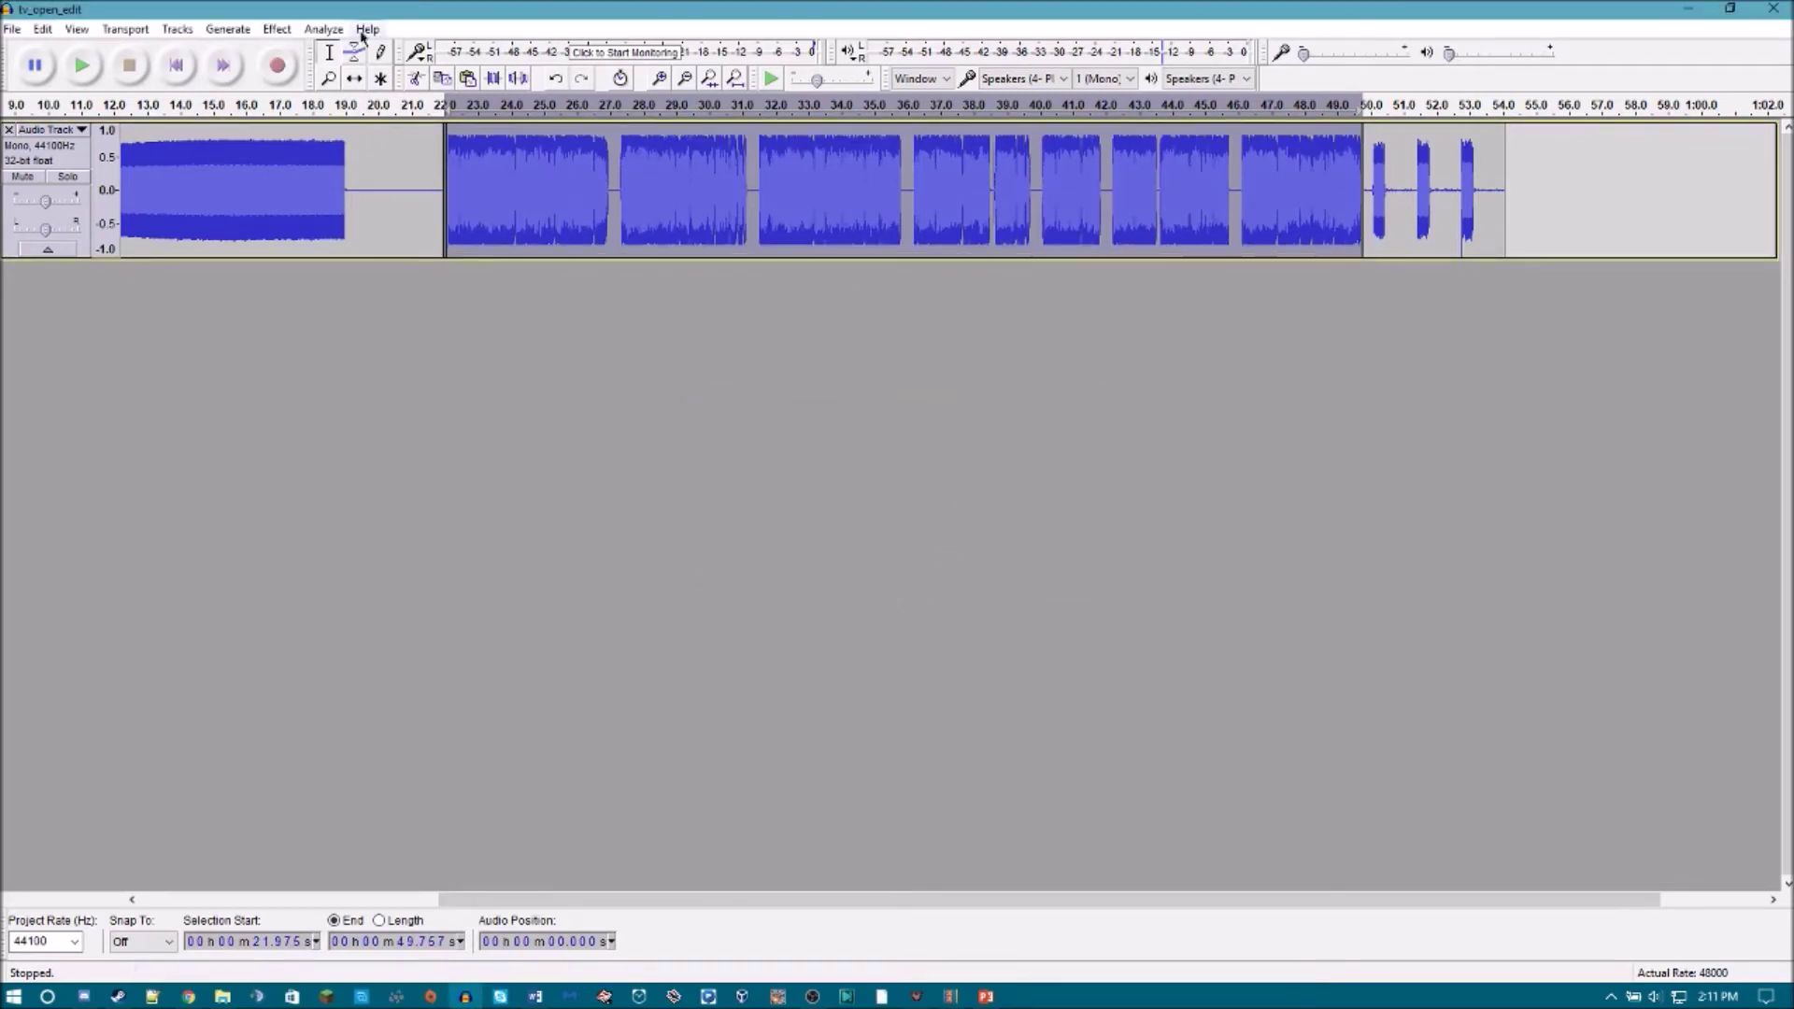
click(276, 30)
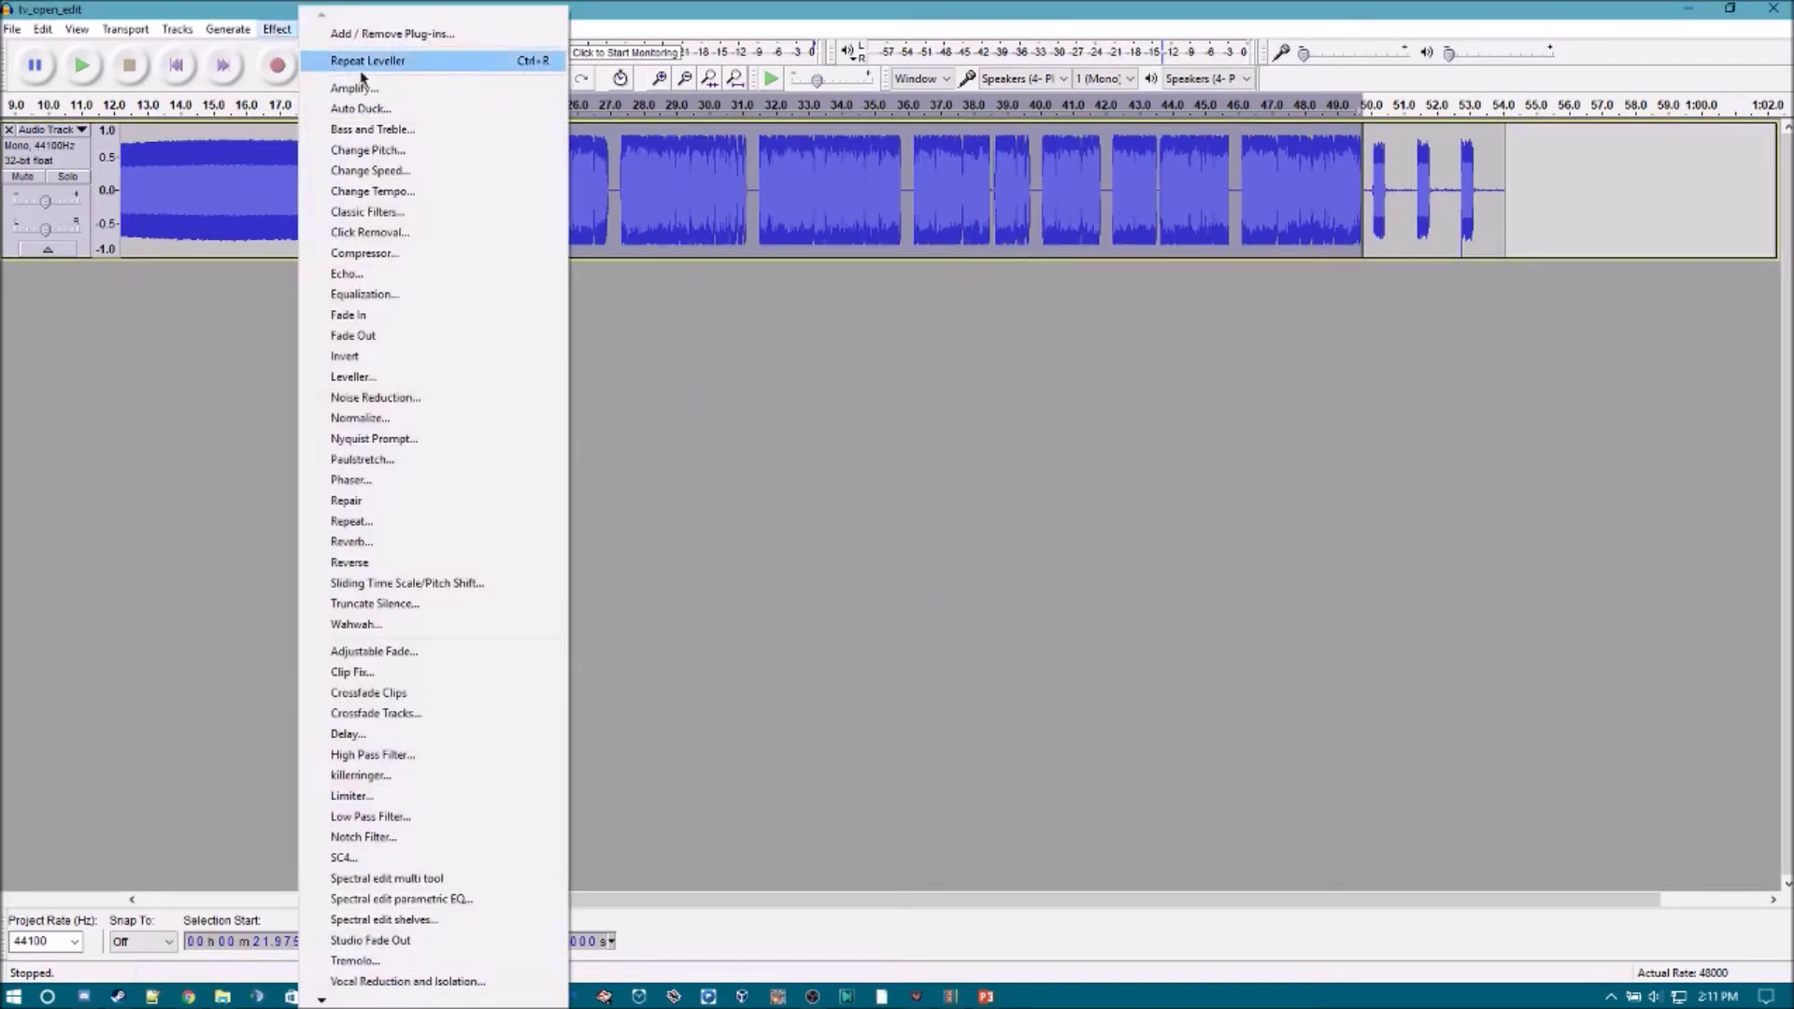
click(407, 252)
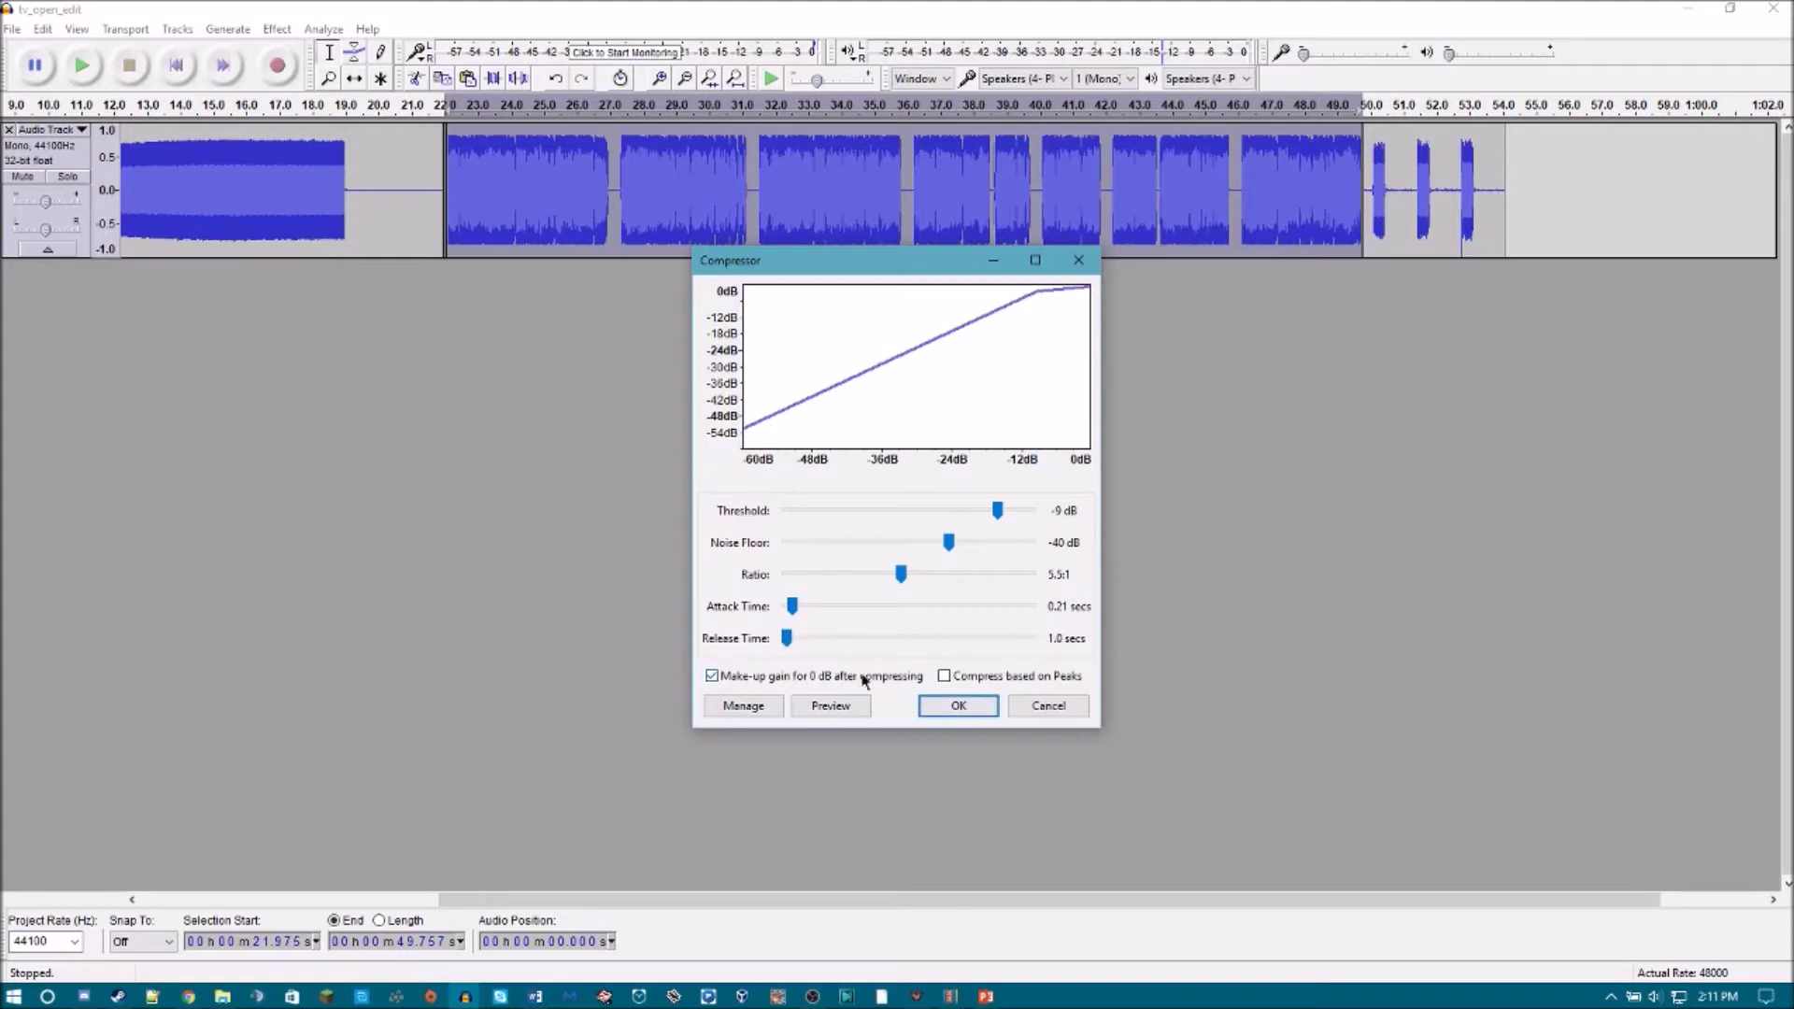
Compress the speech with the -9 dB threshold and 5.5:1 ratio settings.
click(943, 706)
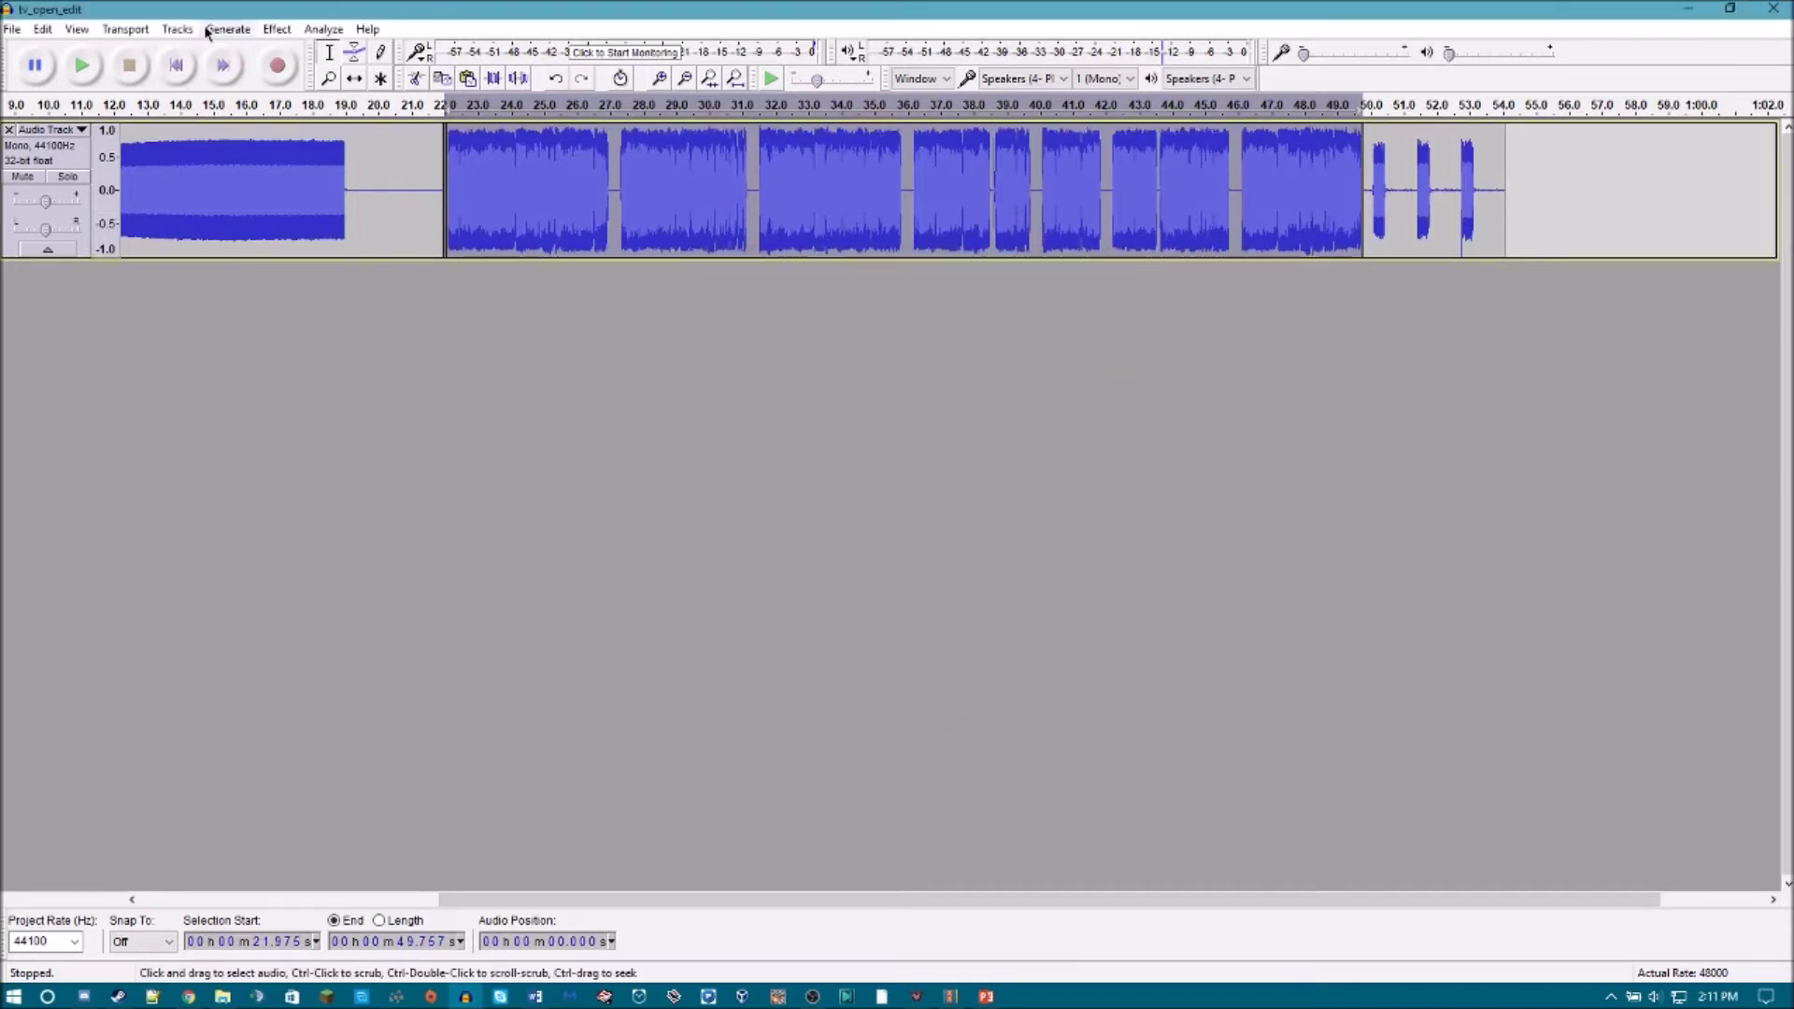
Amplify the selected speech section by -15 dB.
click(276, 30)
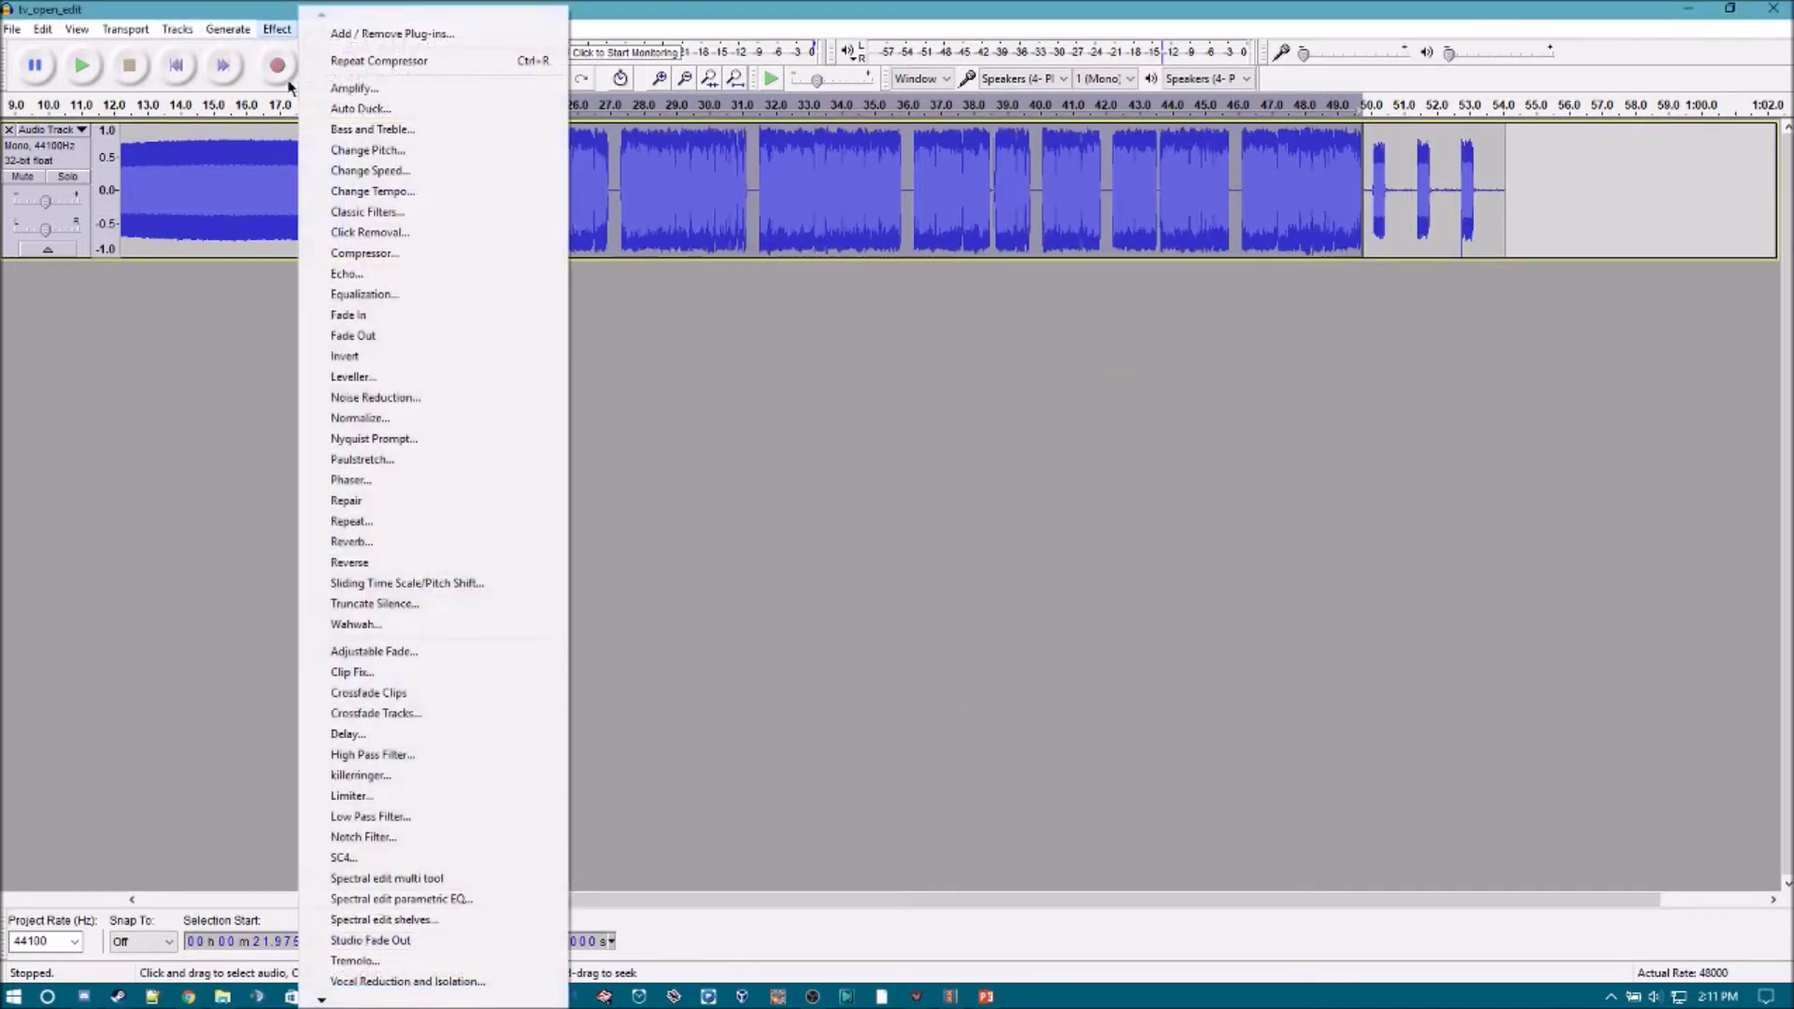
click(344, 94)
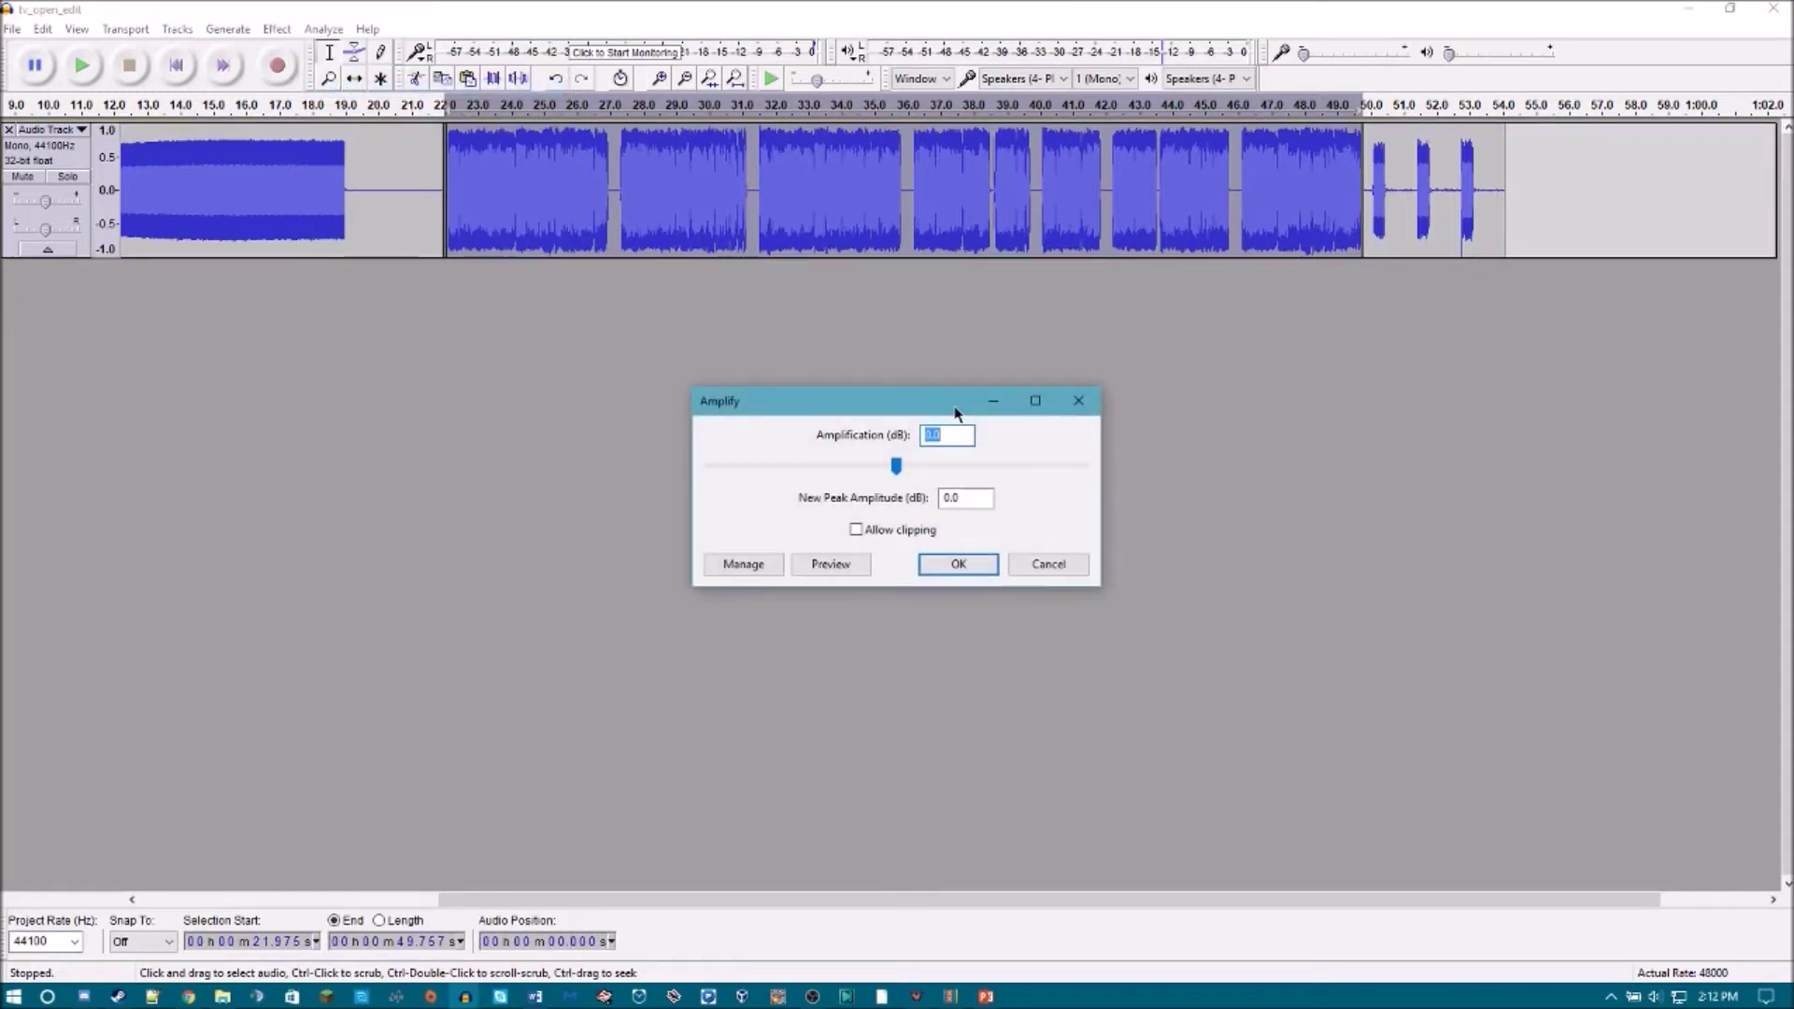
text(-1)
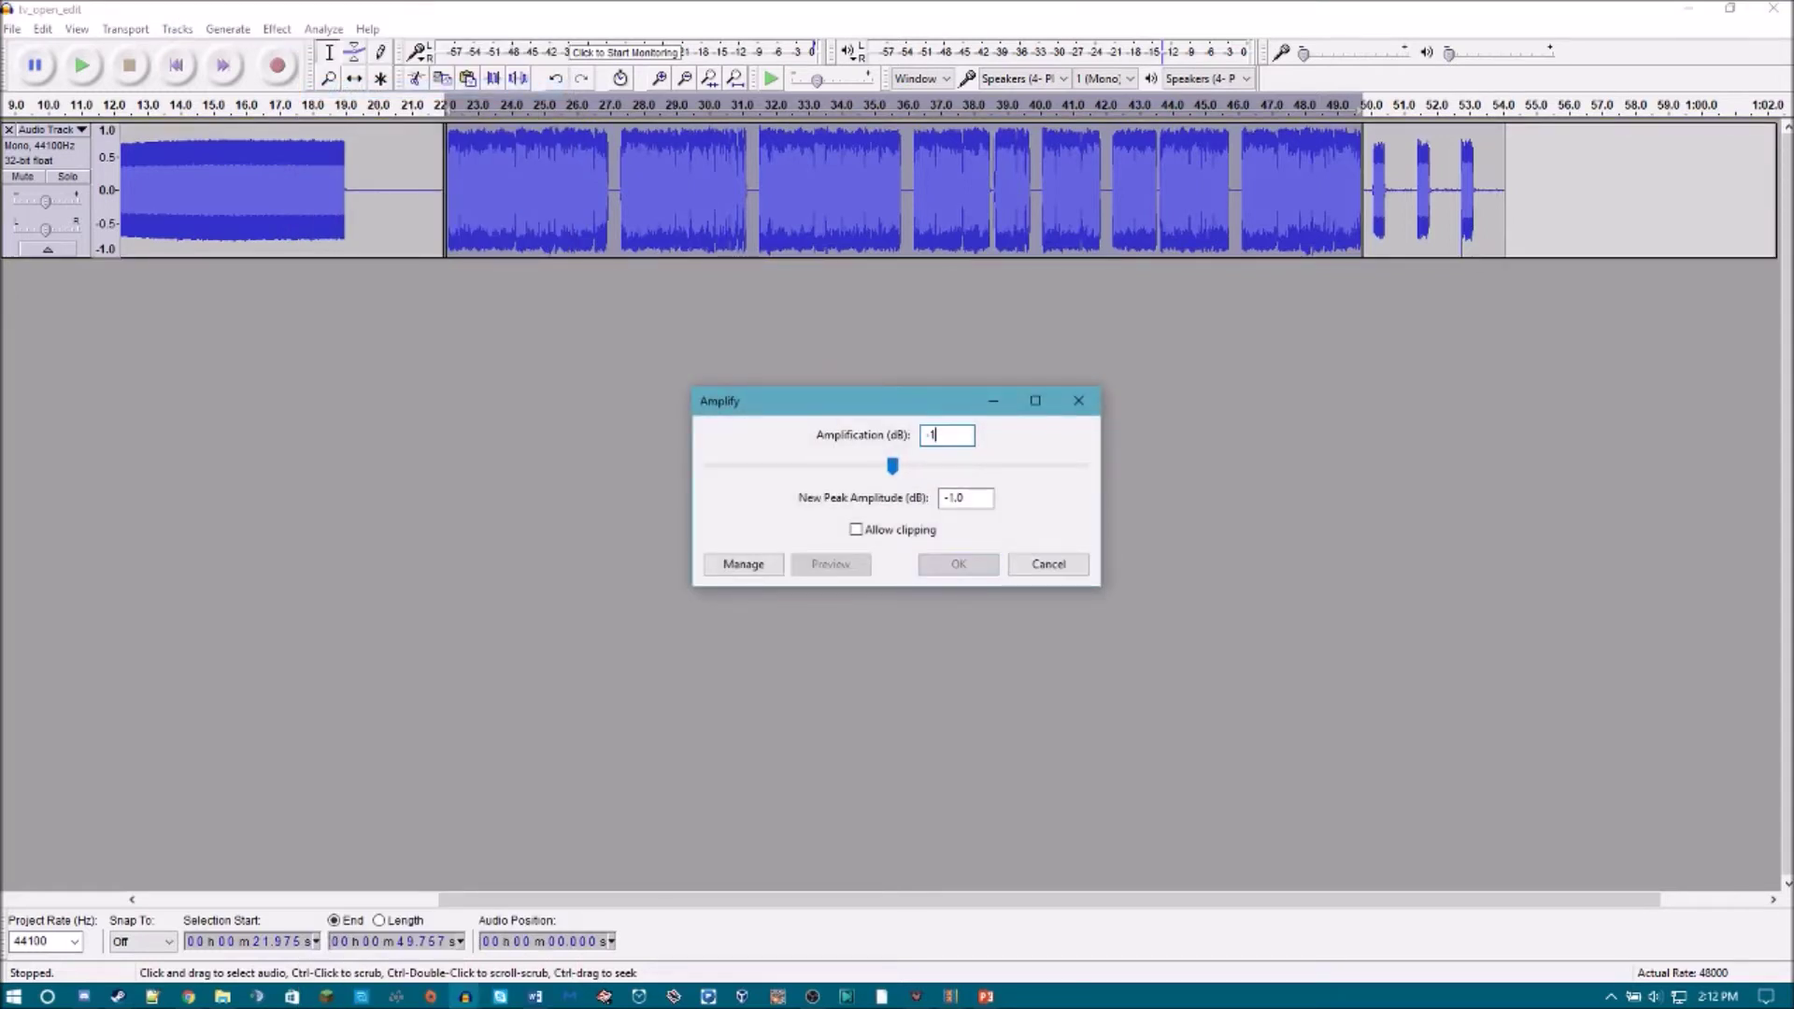
text(5)
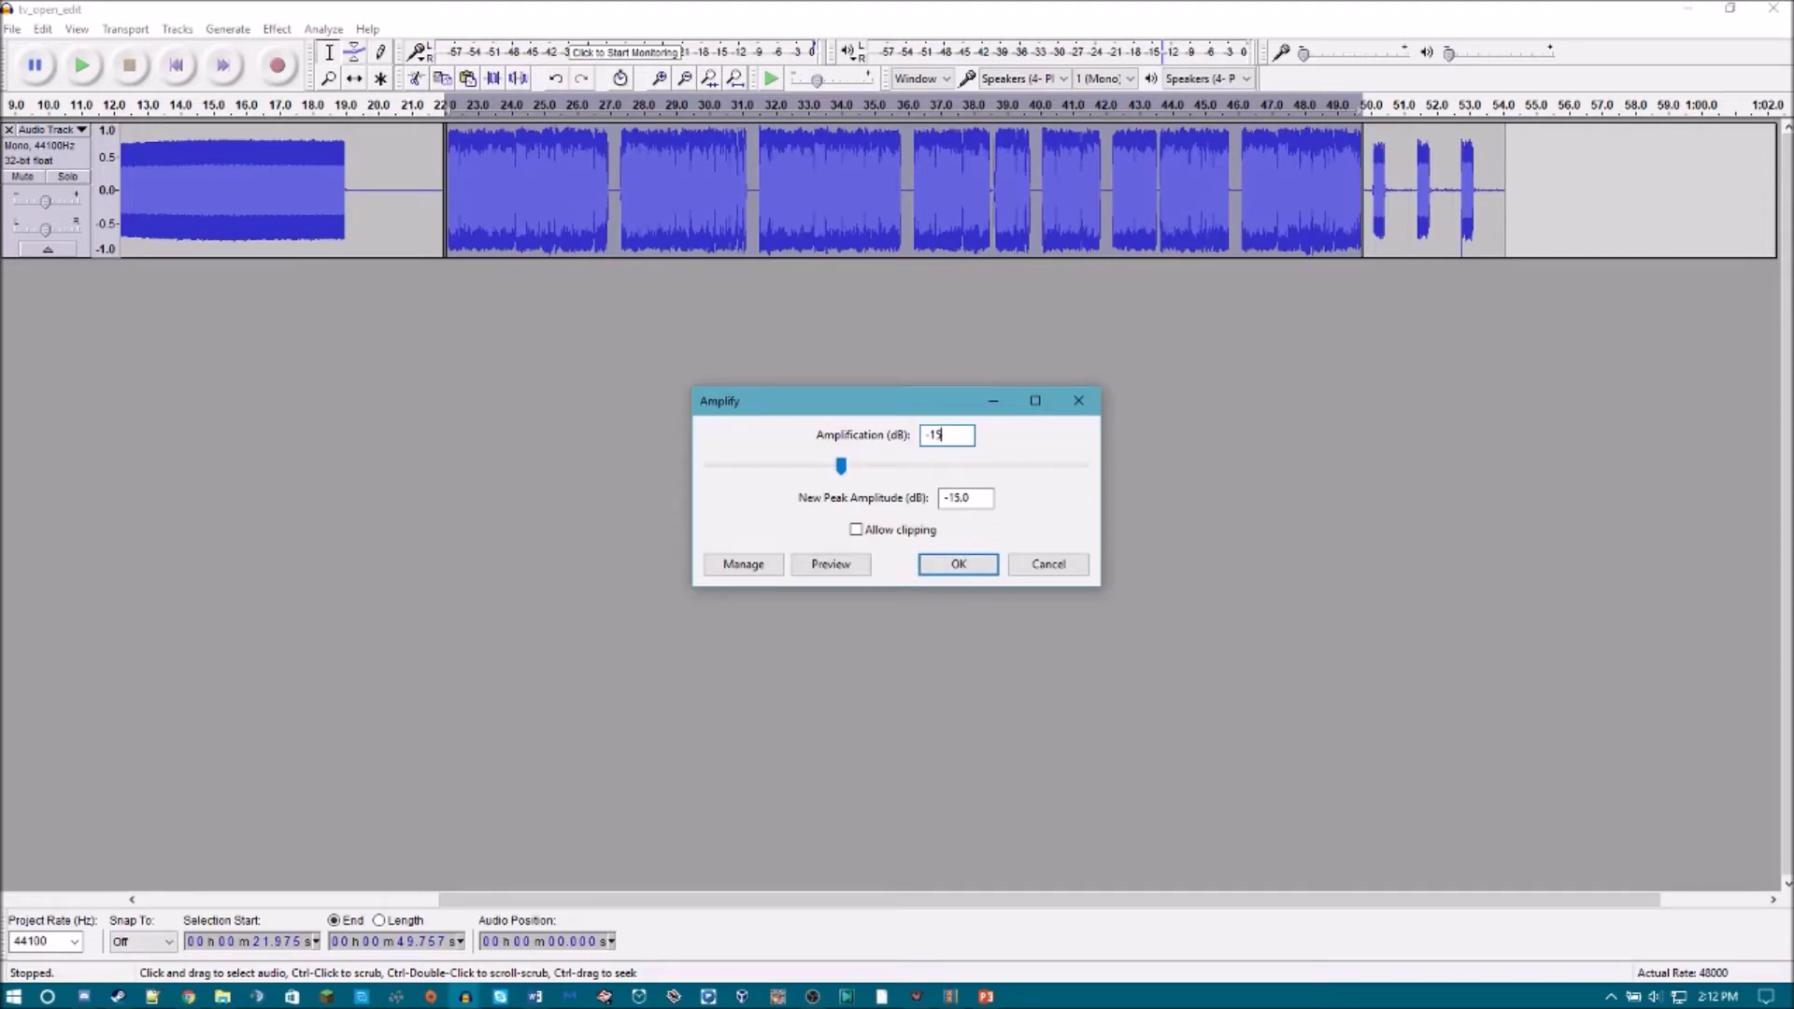
key(Return)
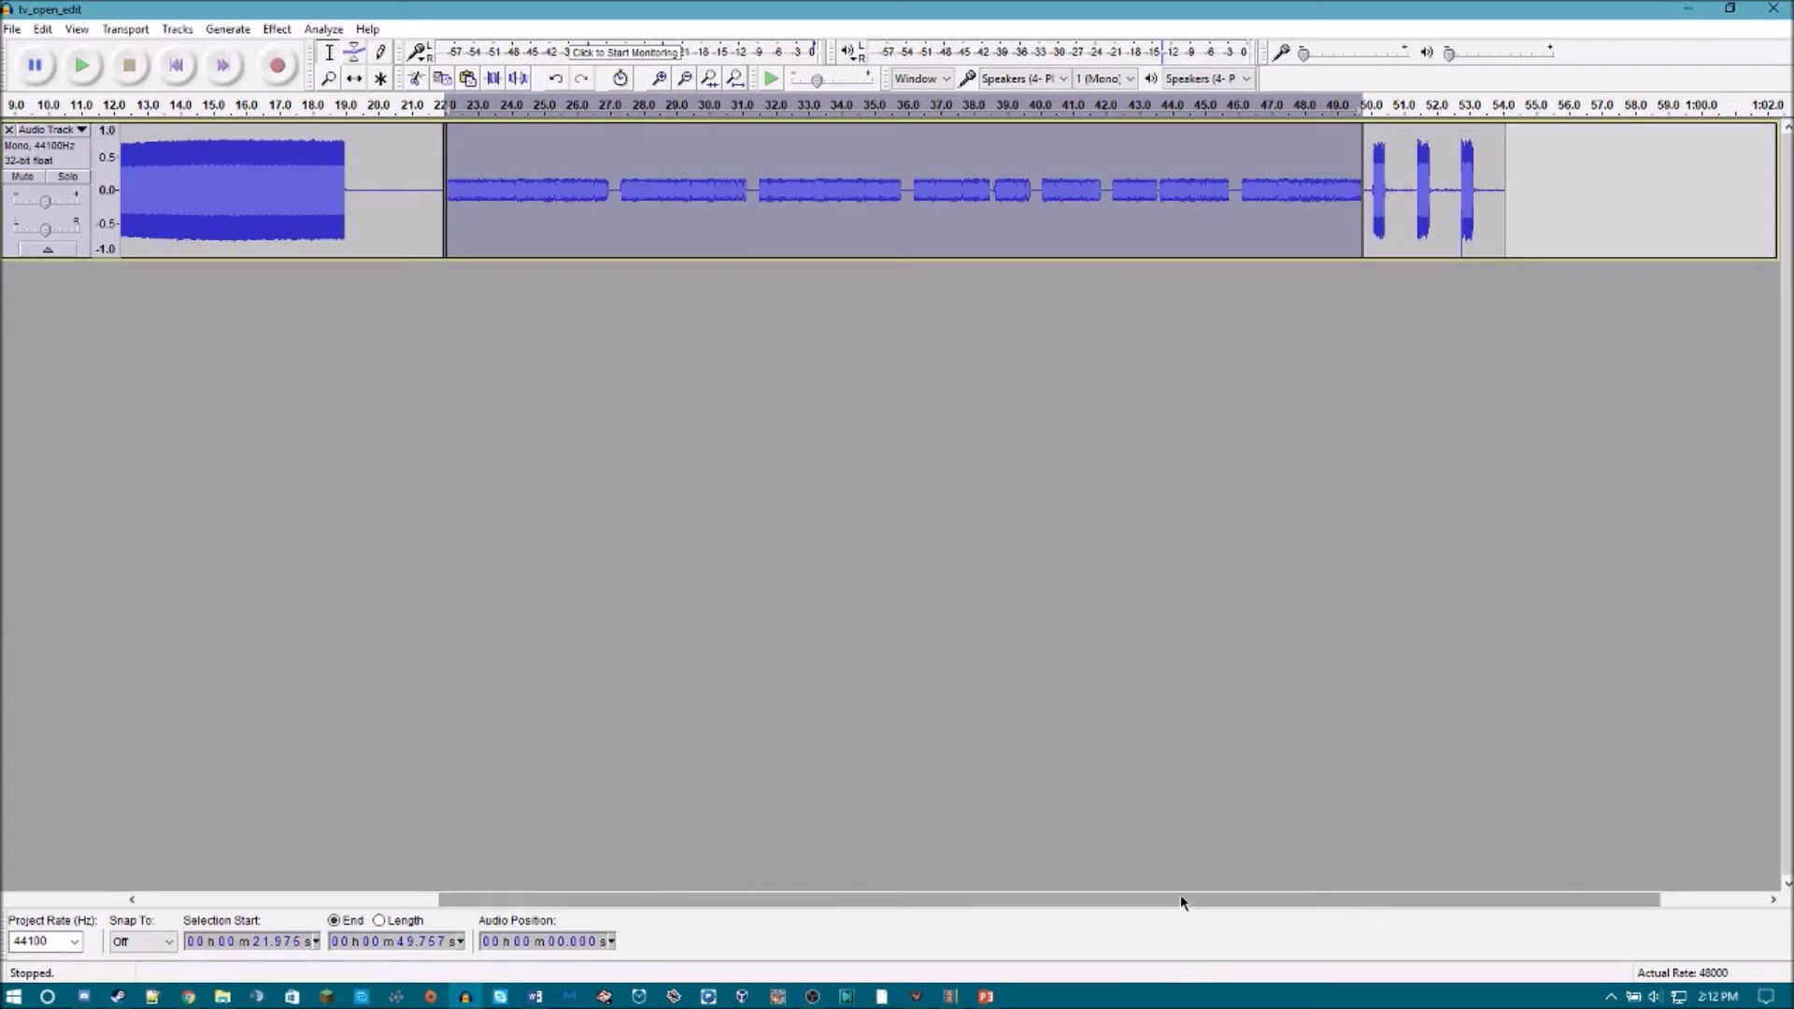
drag(1180, 899, 877, 899)
click(149, 184)
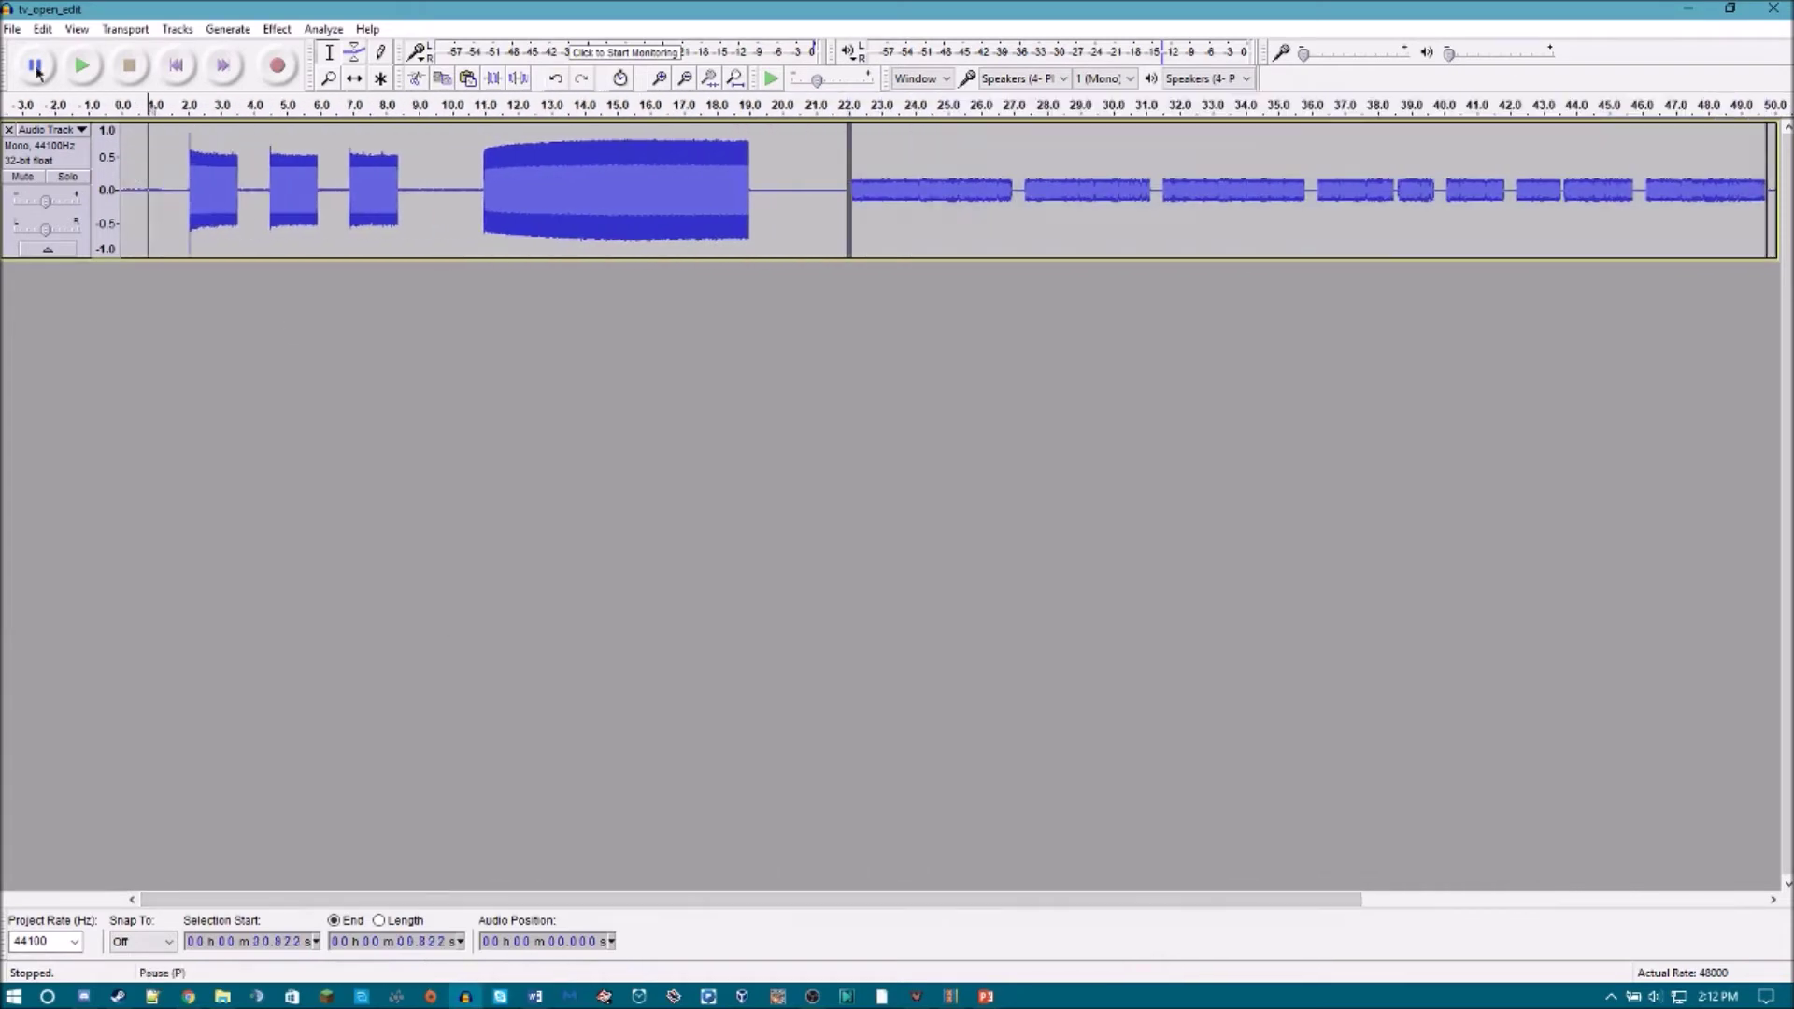
click(86, 62)
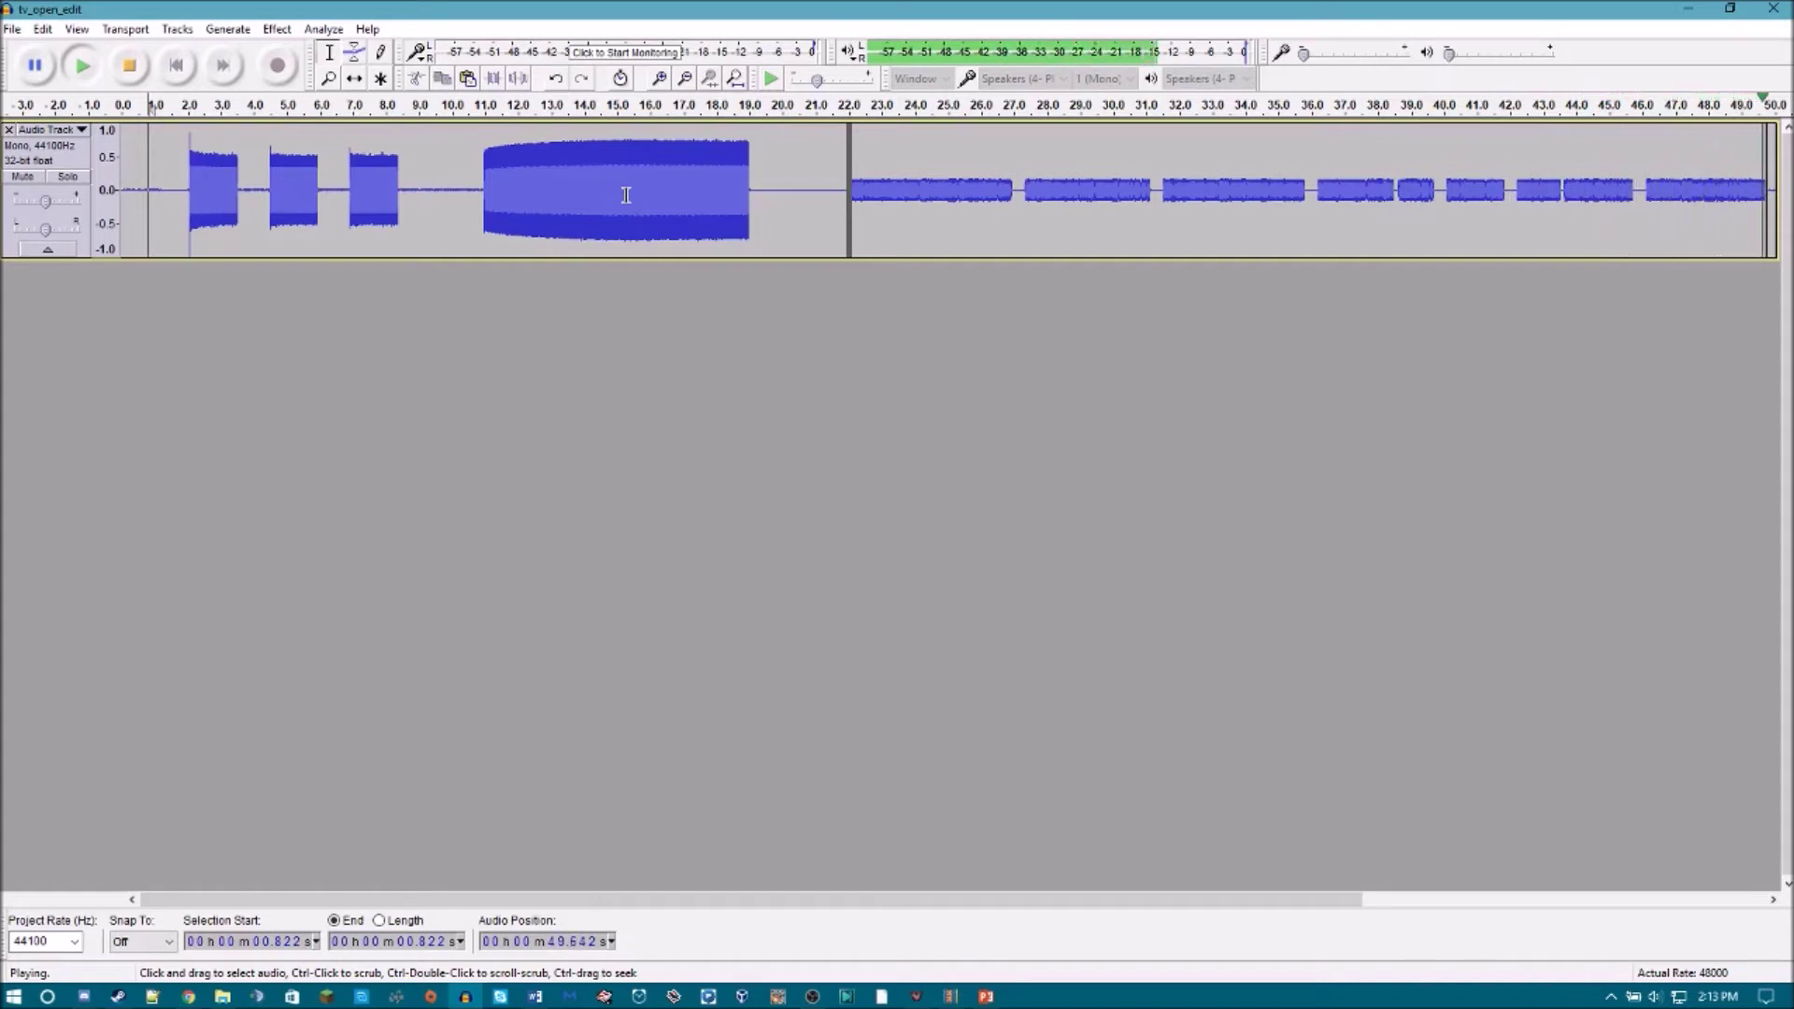
click(129, 66)
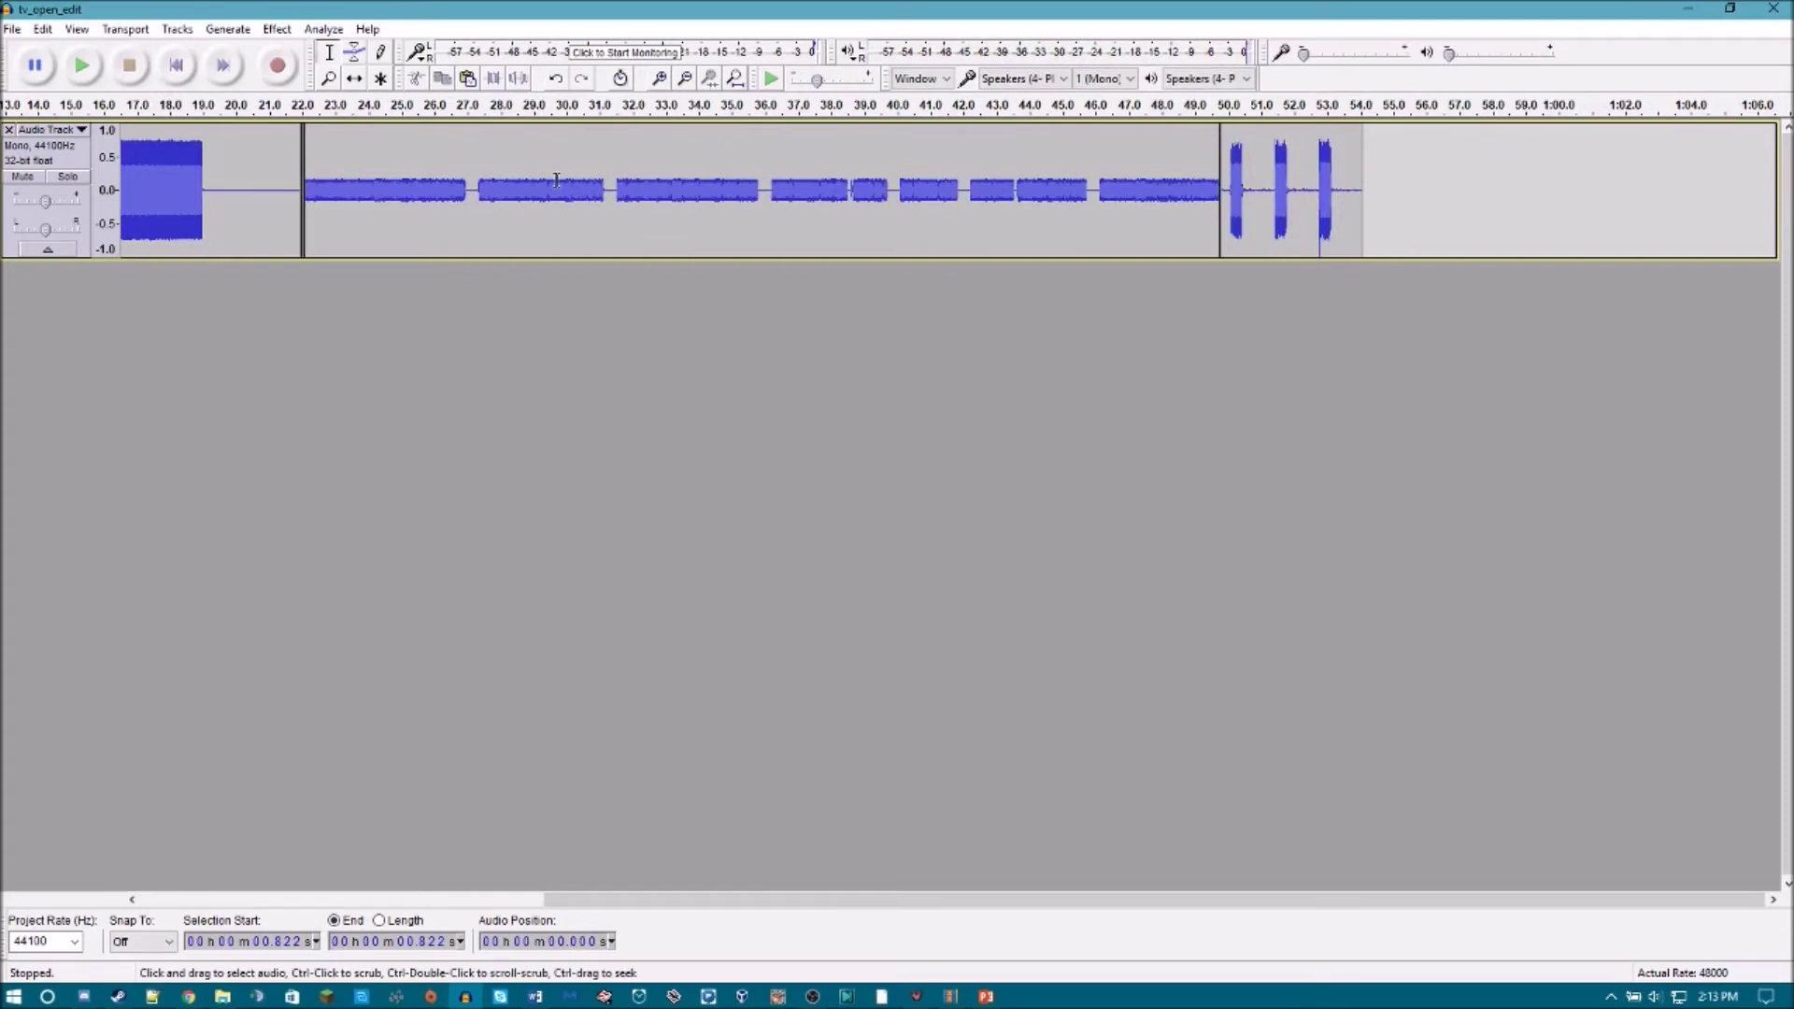
drag(479, 196, 389, 196)
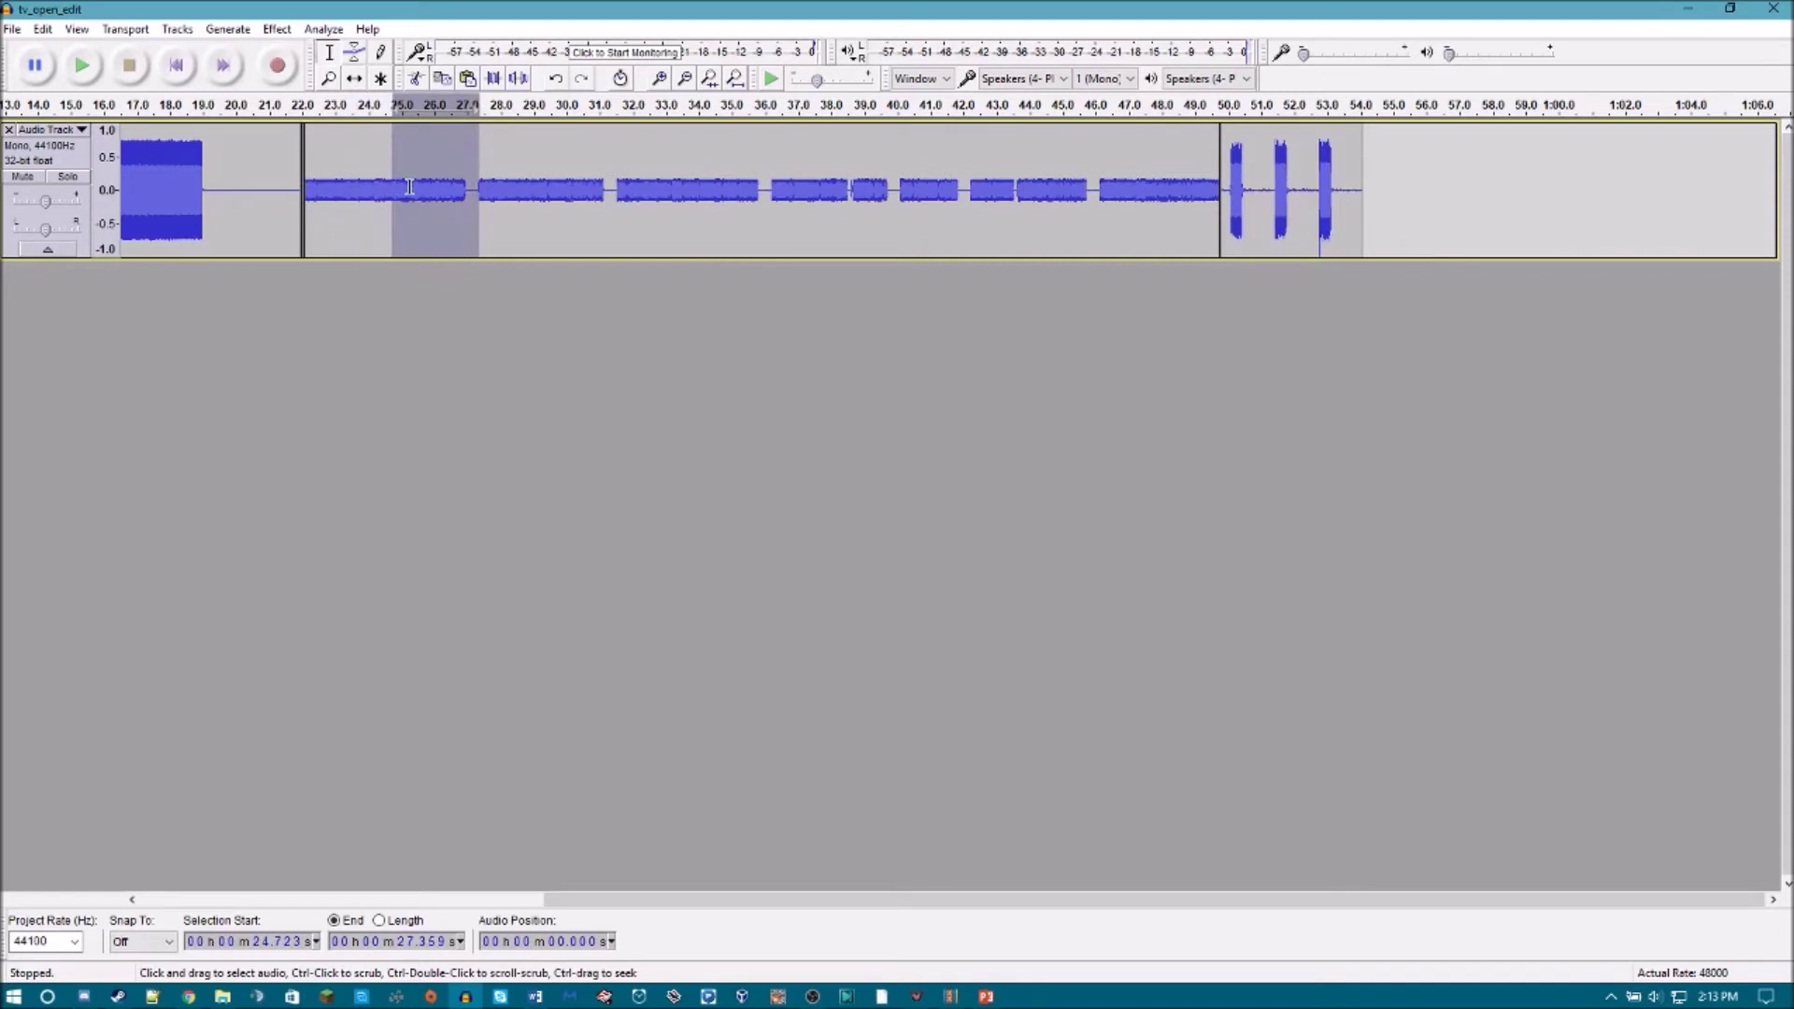
click(442, 189)
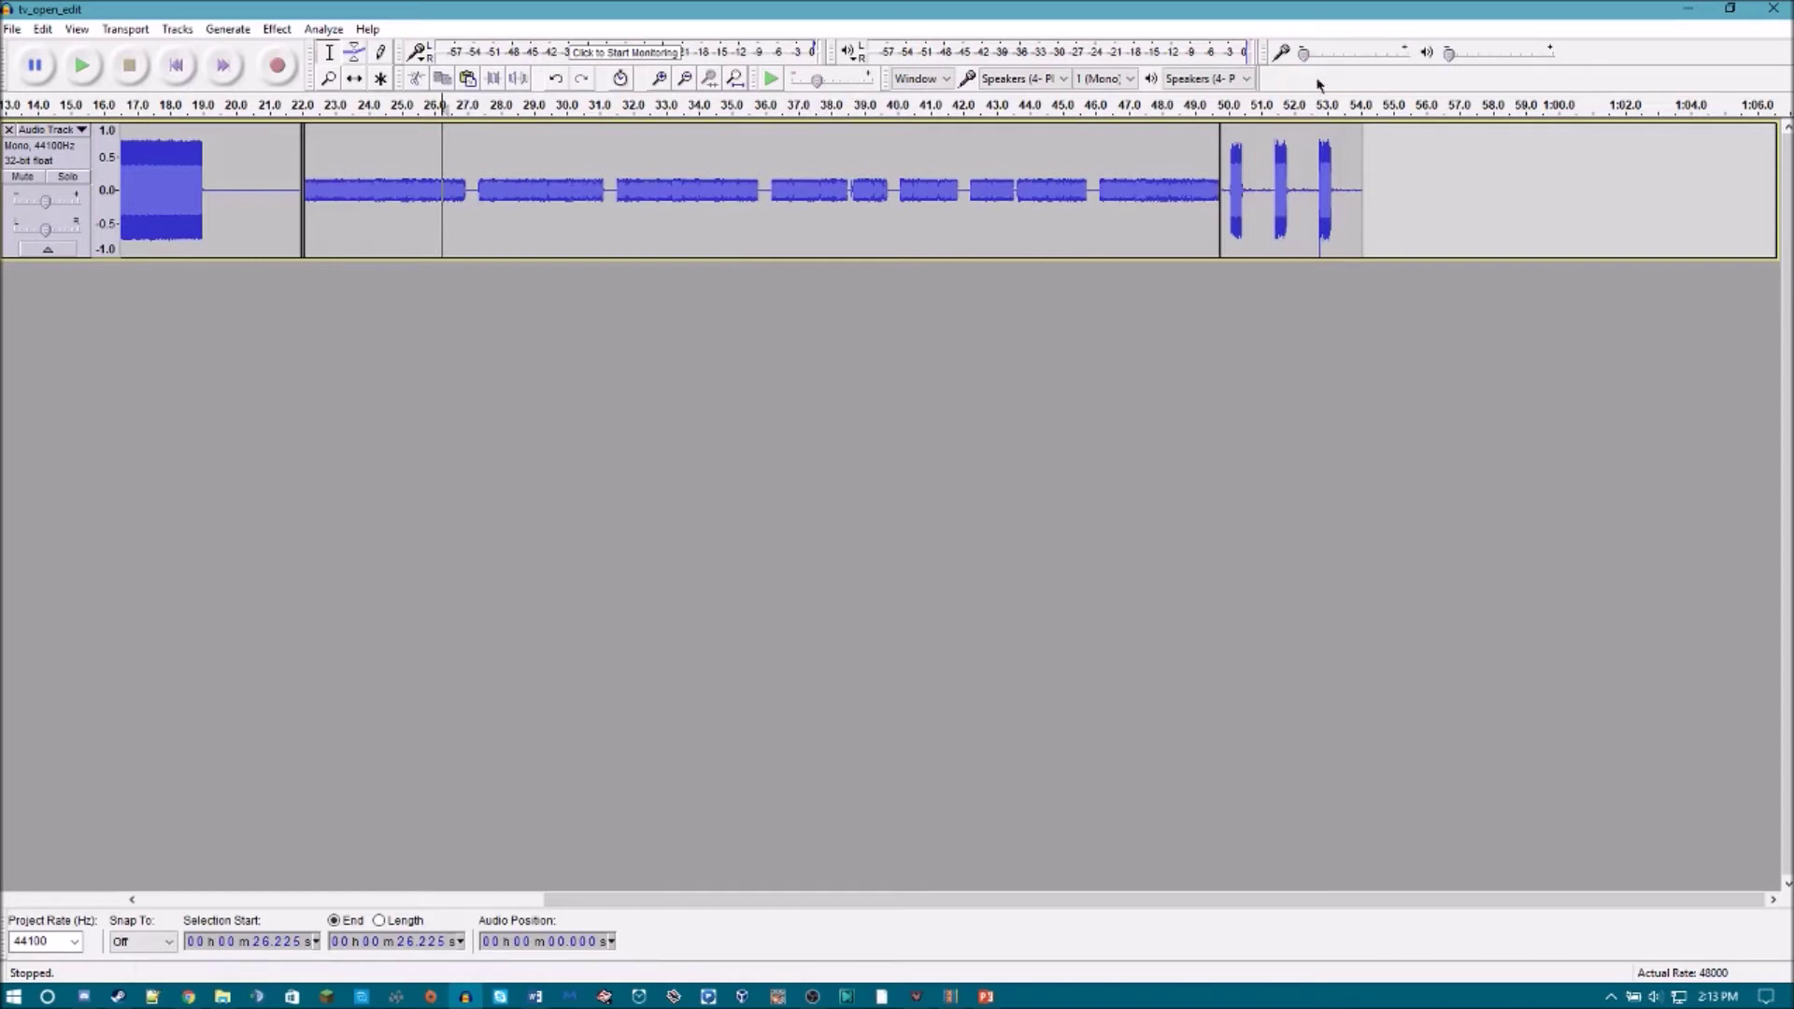
key(XF86AudioRaiseVolume)
click(13, 29)
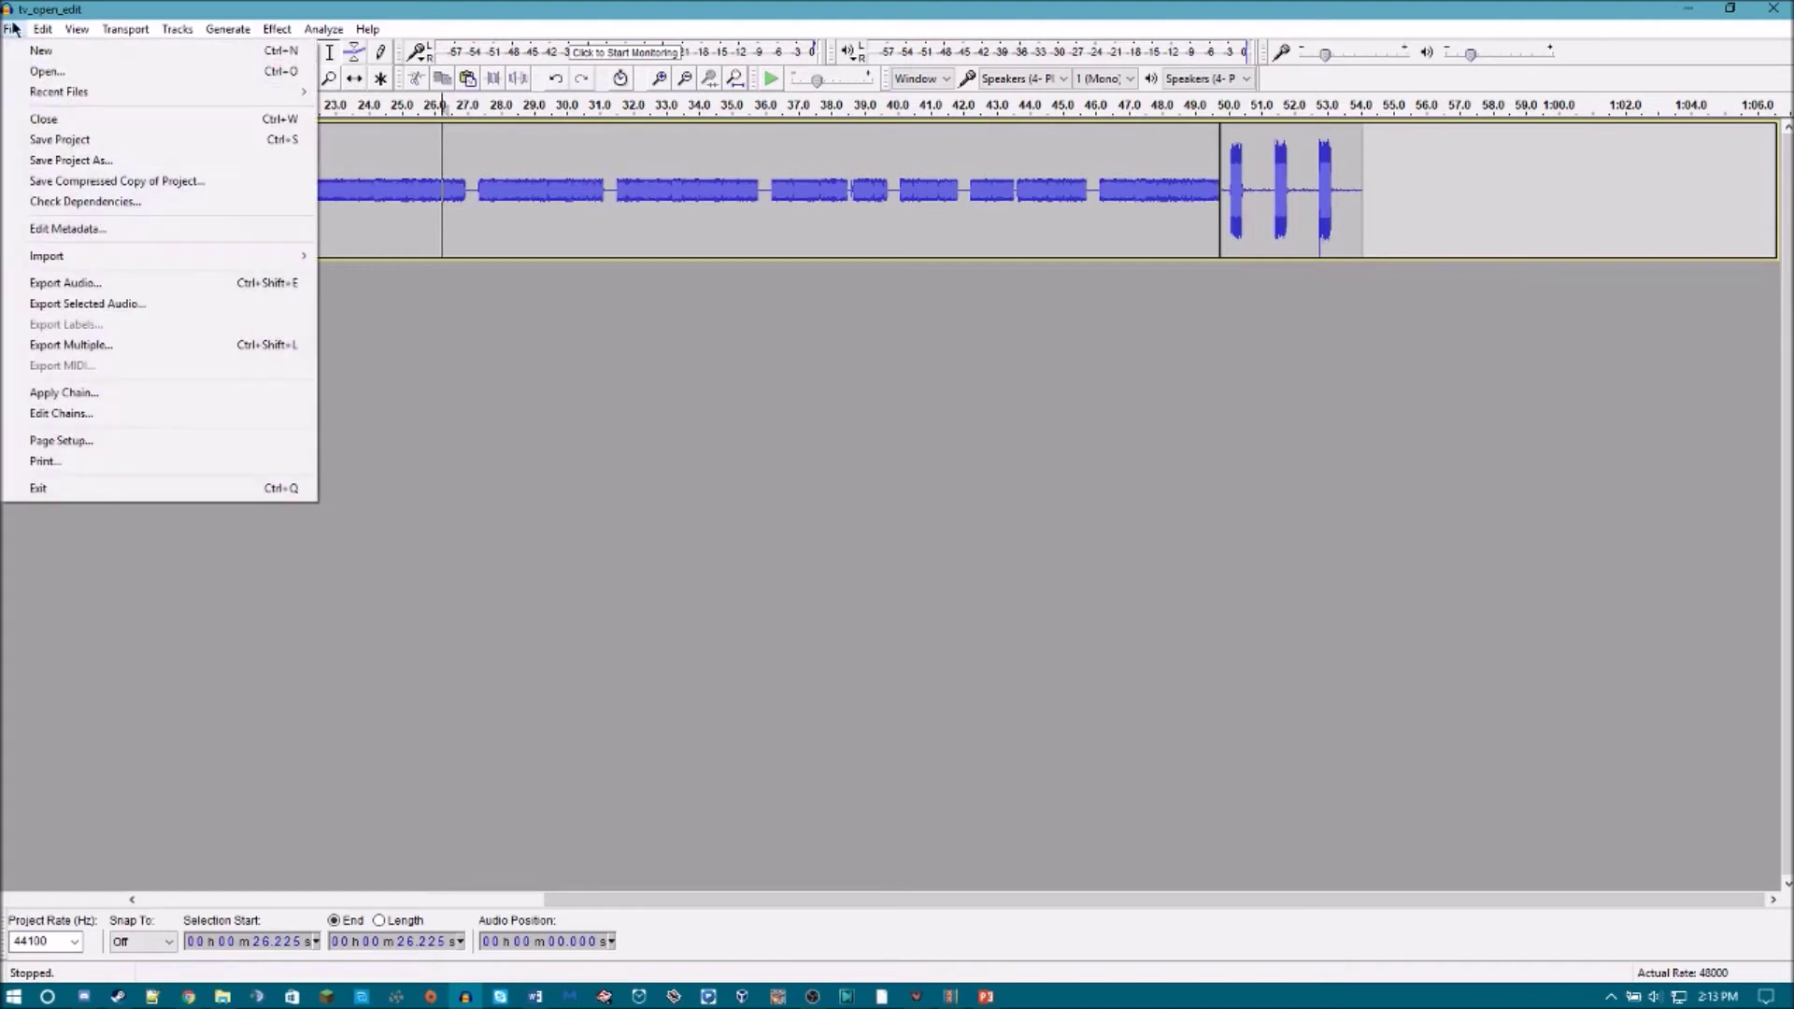
Export the track as the MP3 file tutorial4 with empty metadata, then switch to Movie Maker.
click(71, 281)
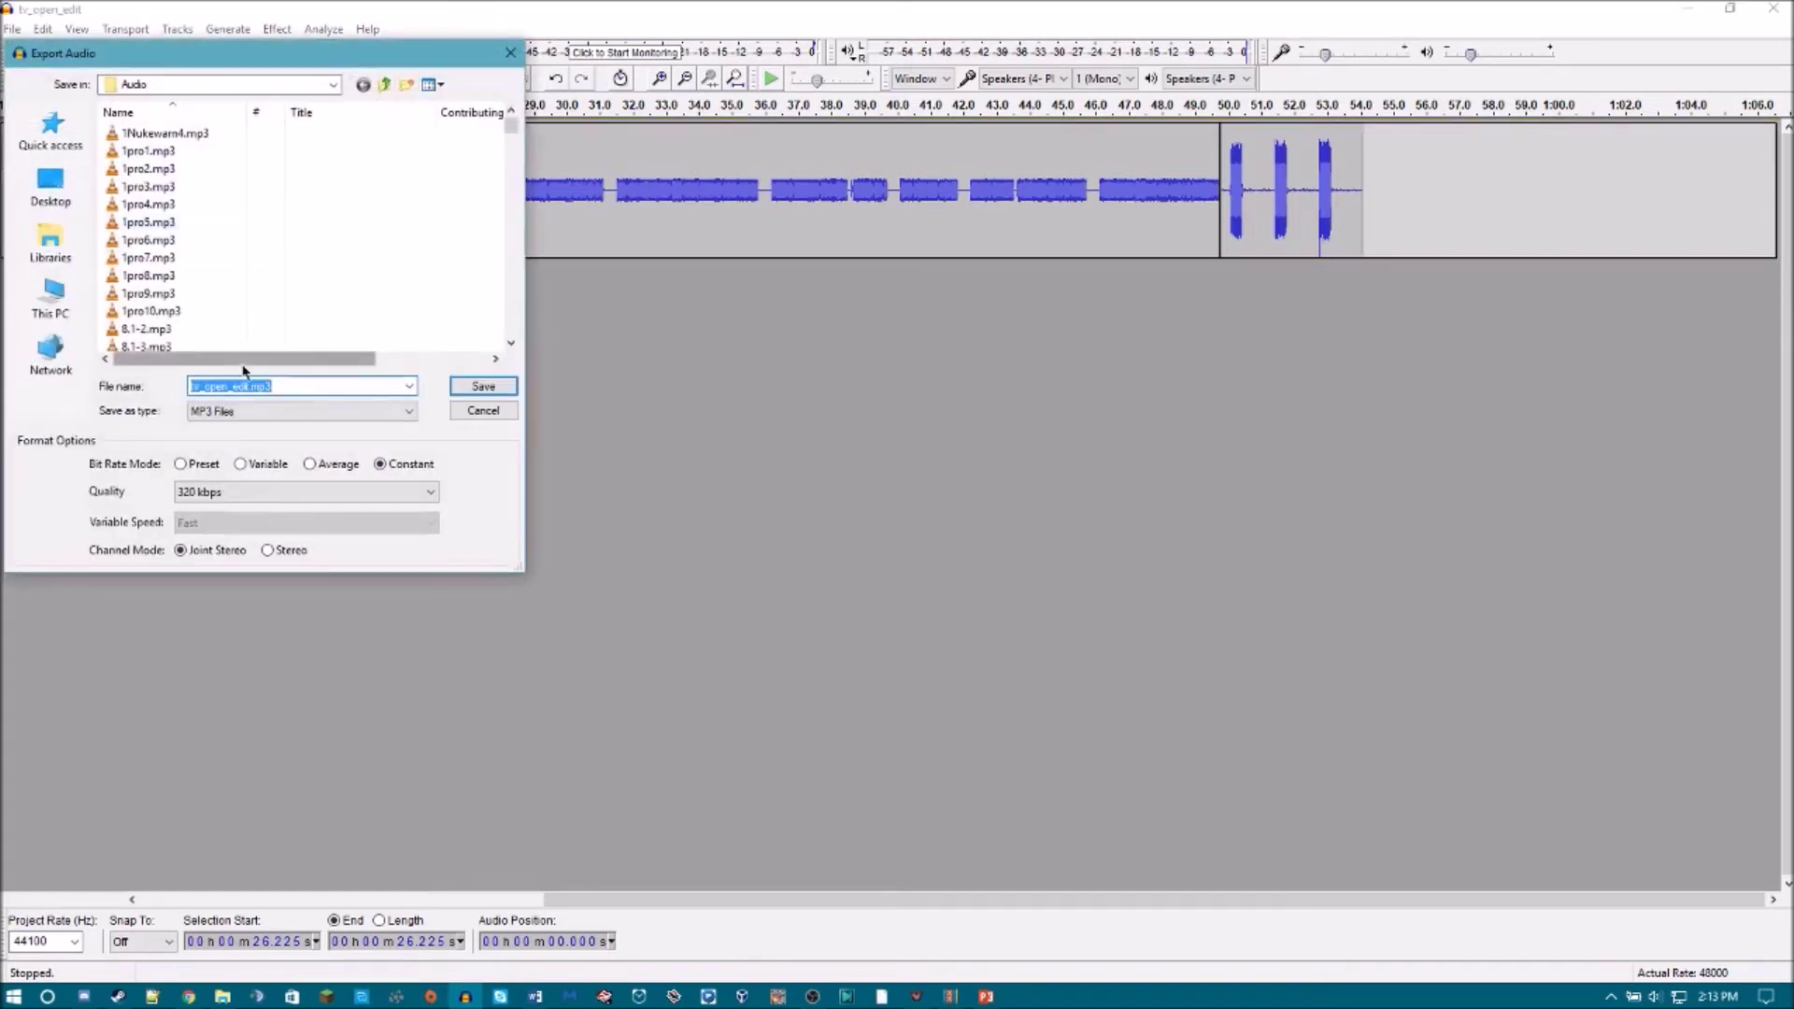
text(tutorial4)
click(479, 386)
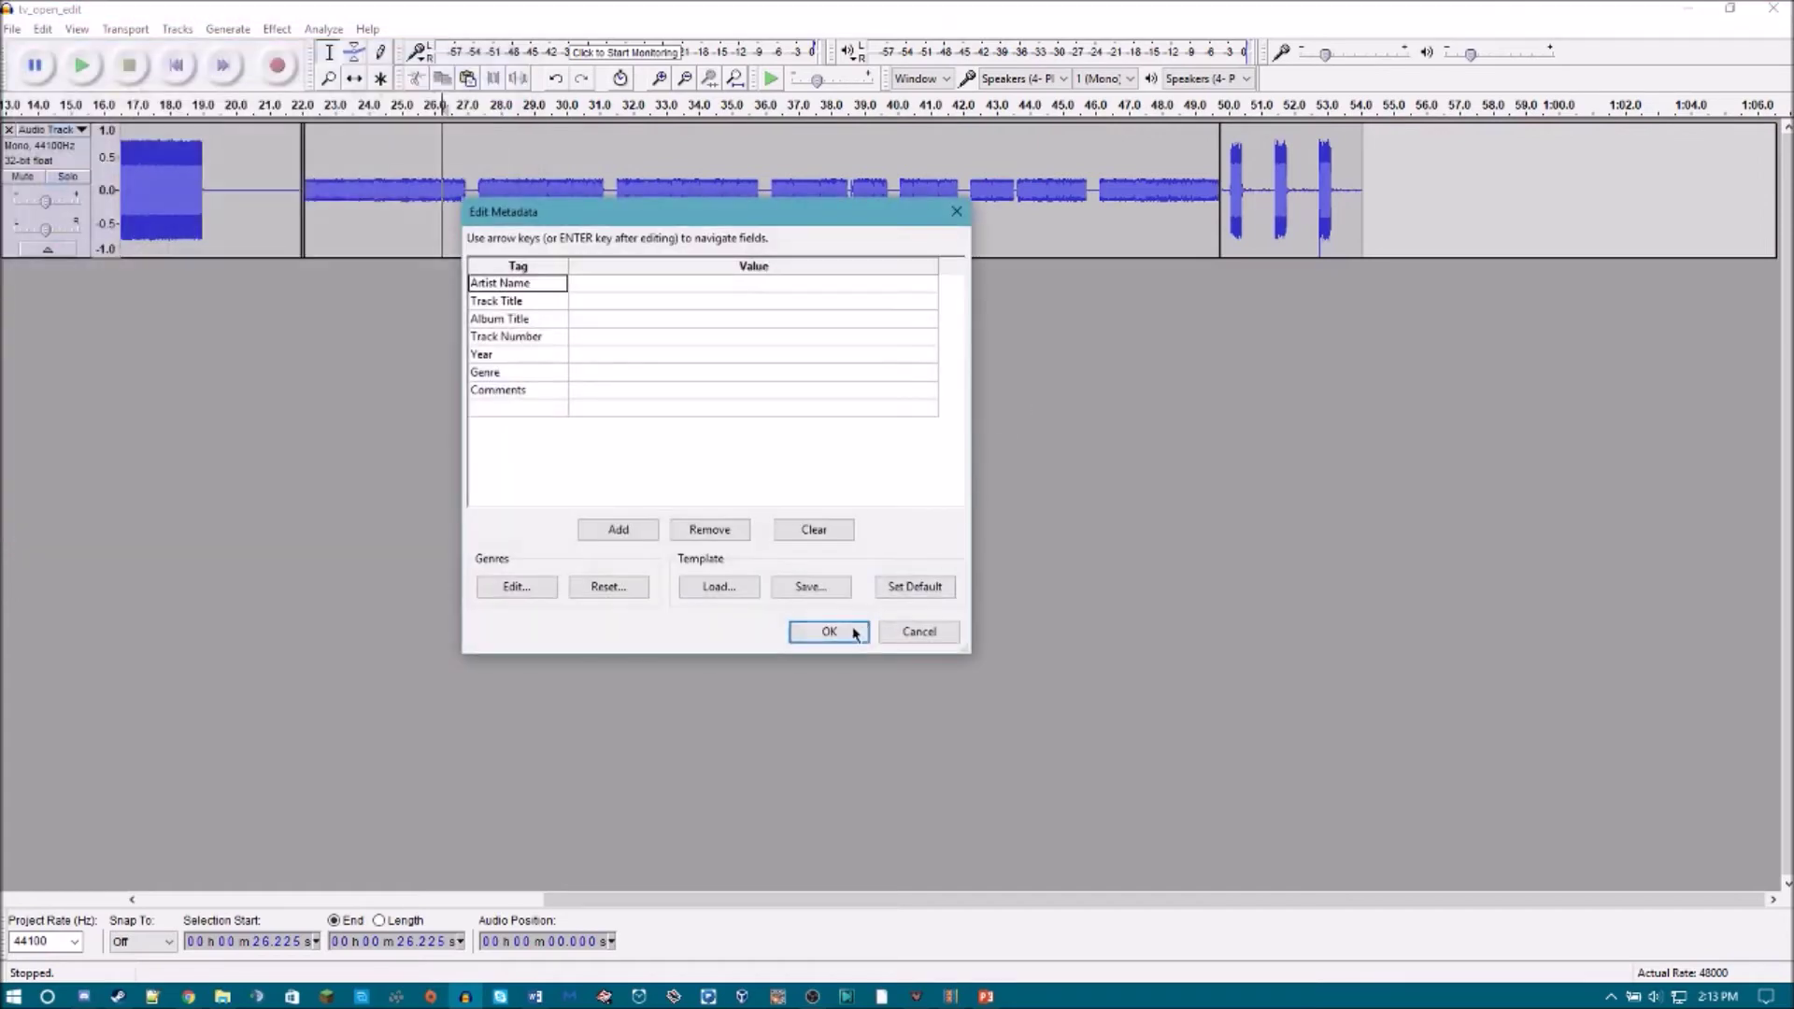
click(829, 631)
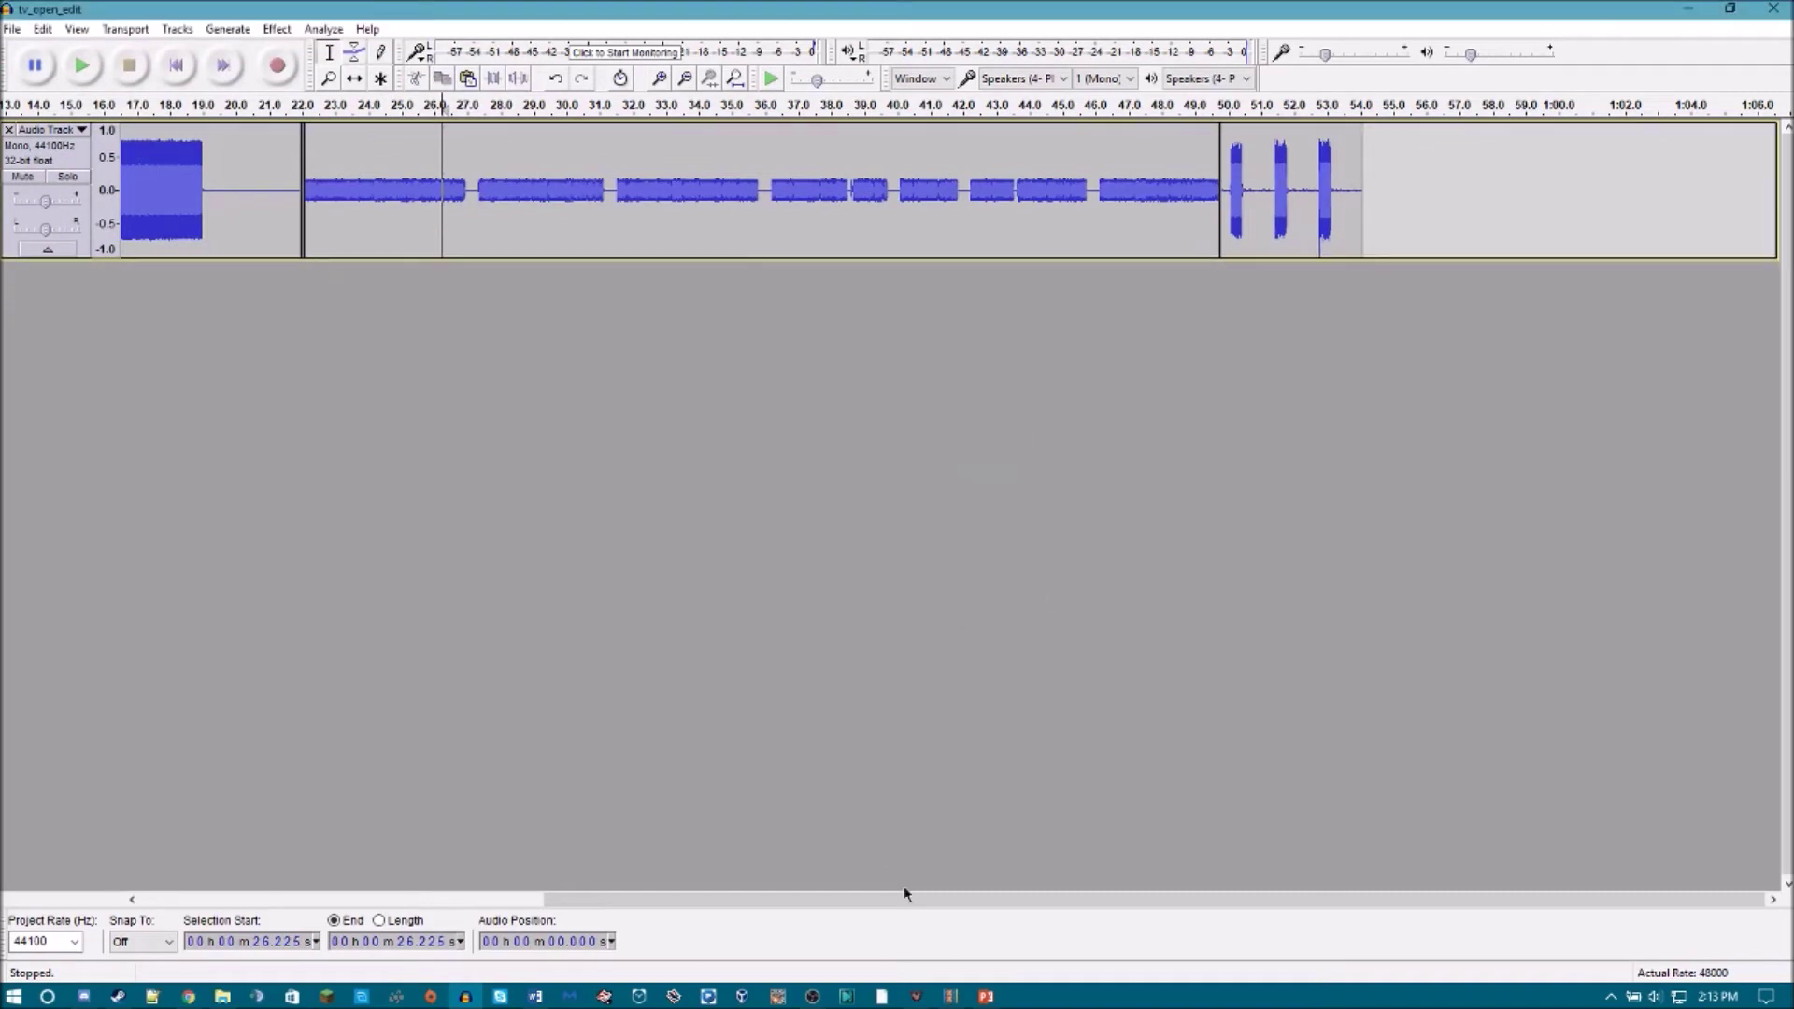
mouse_move(949, 997)
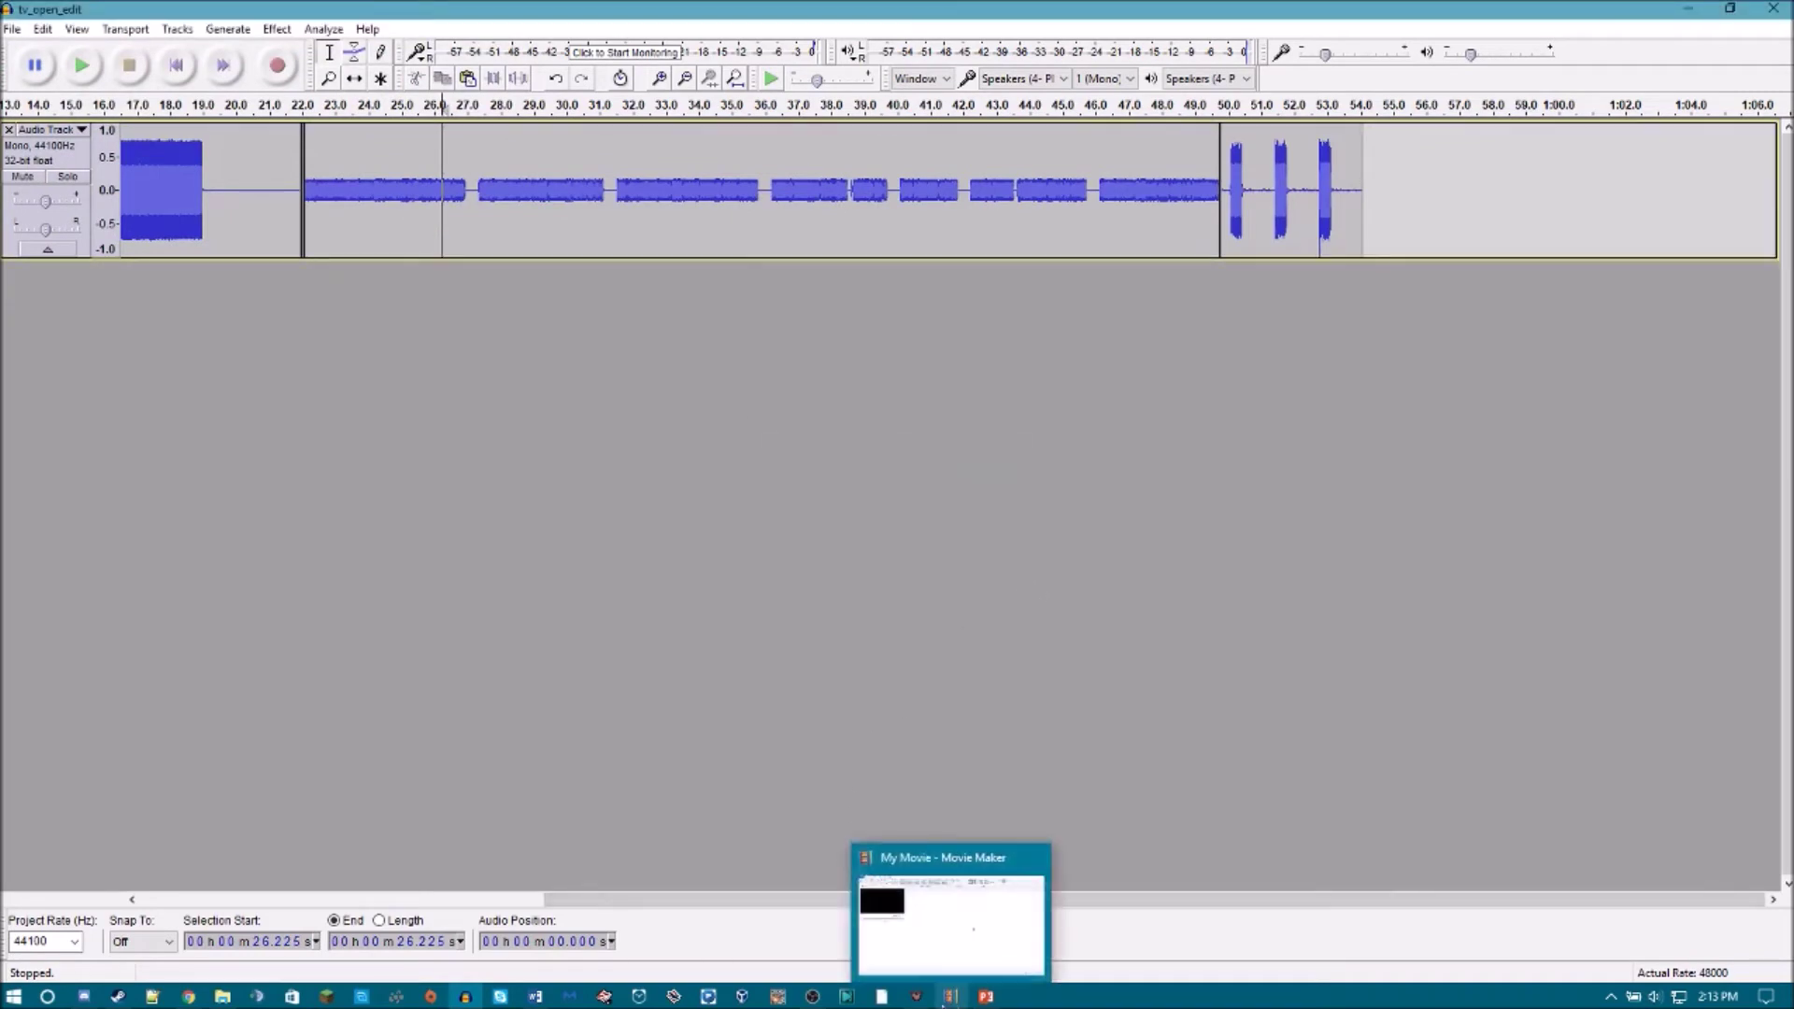
click(953, 995)
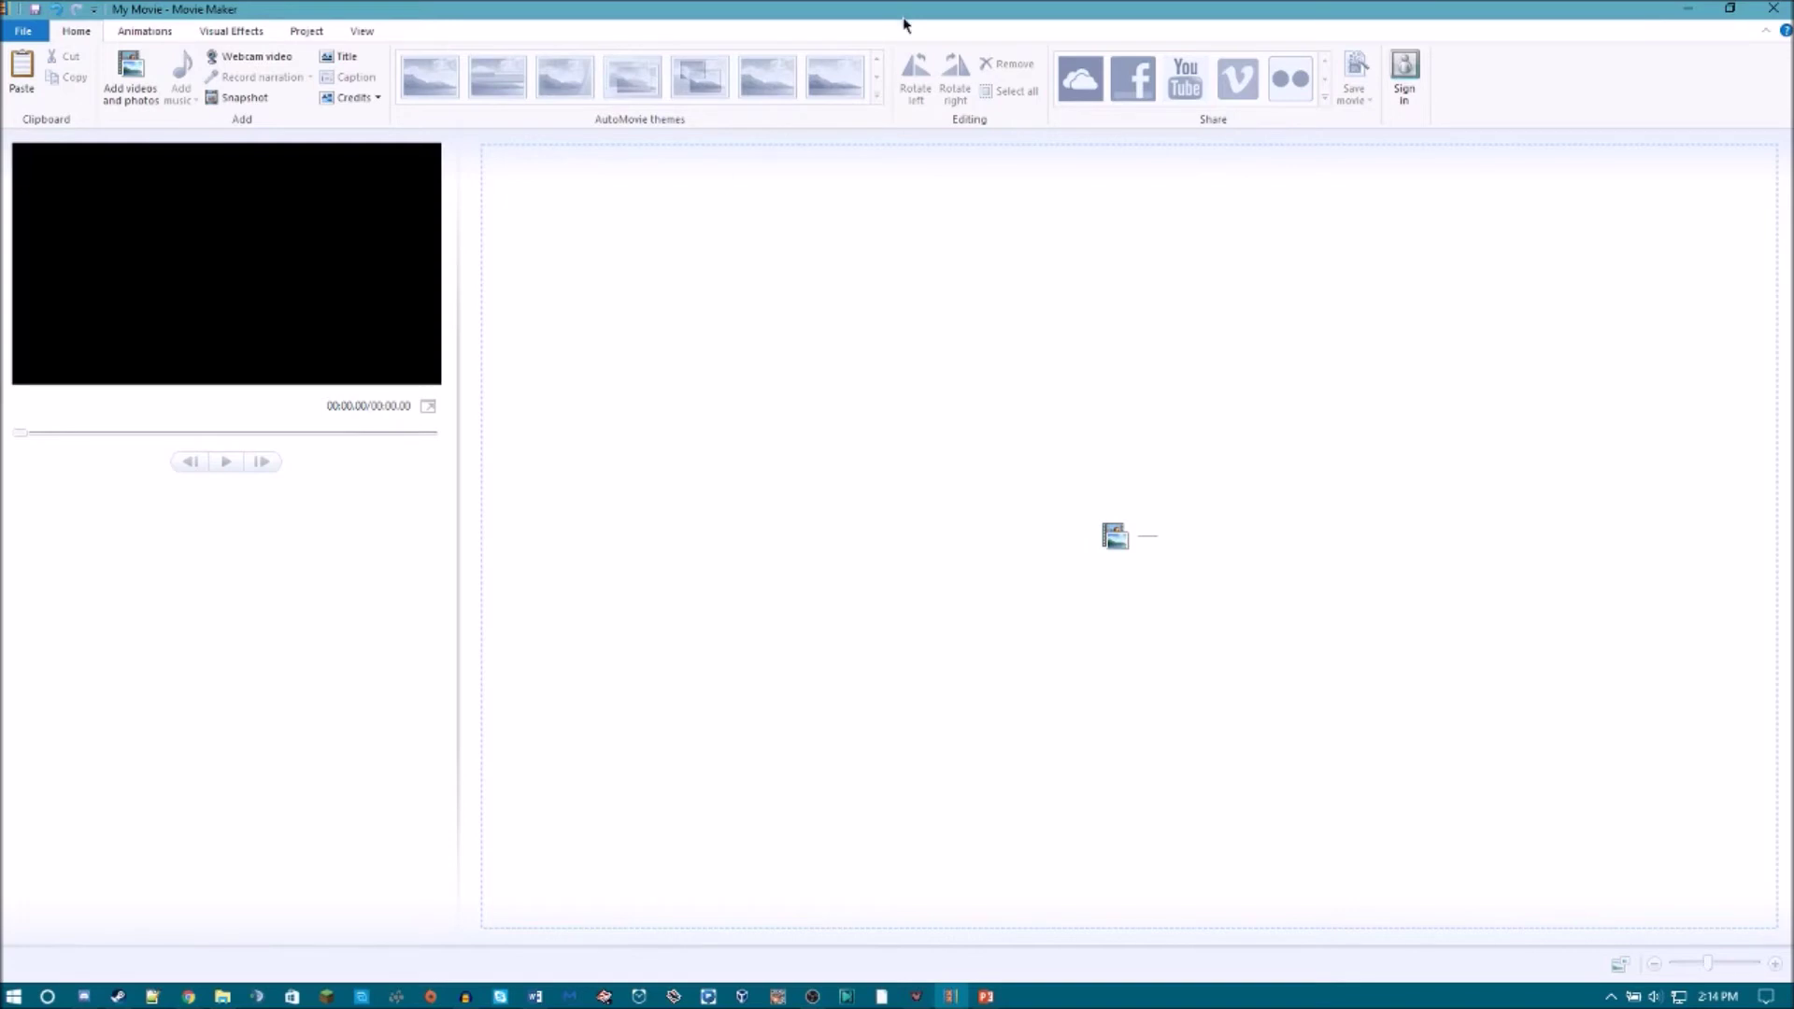
Cancel adding photos in Movie Maker and delete the text picture from slide 1 of color.pptx.
key(ctrl+i)
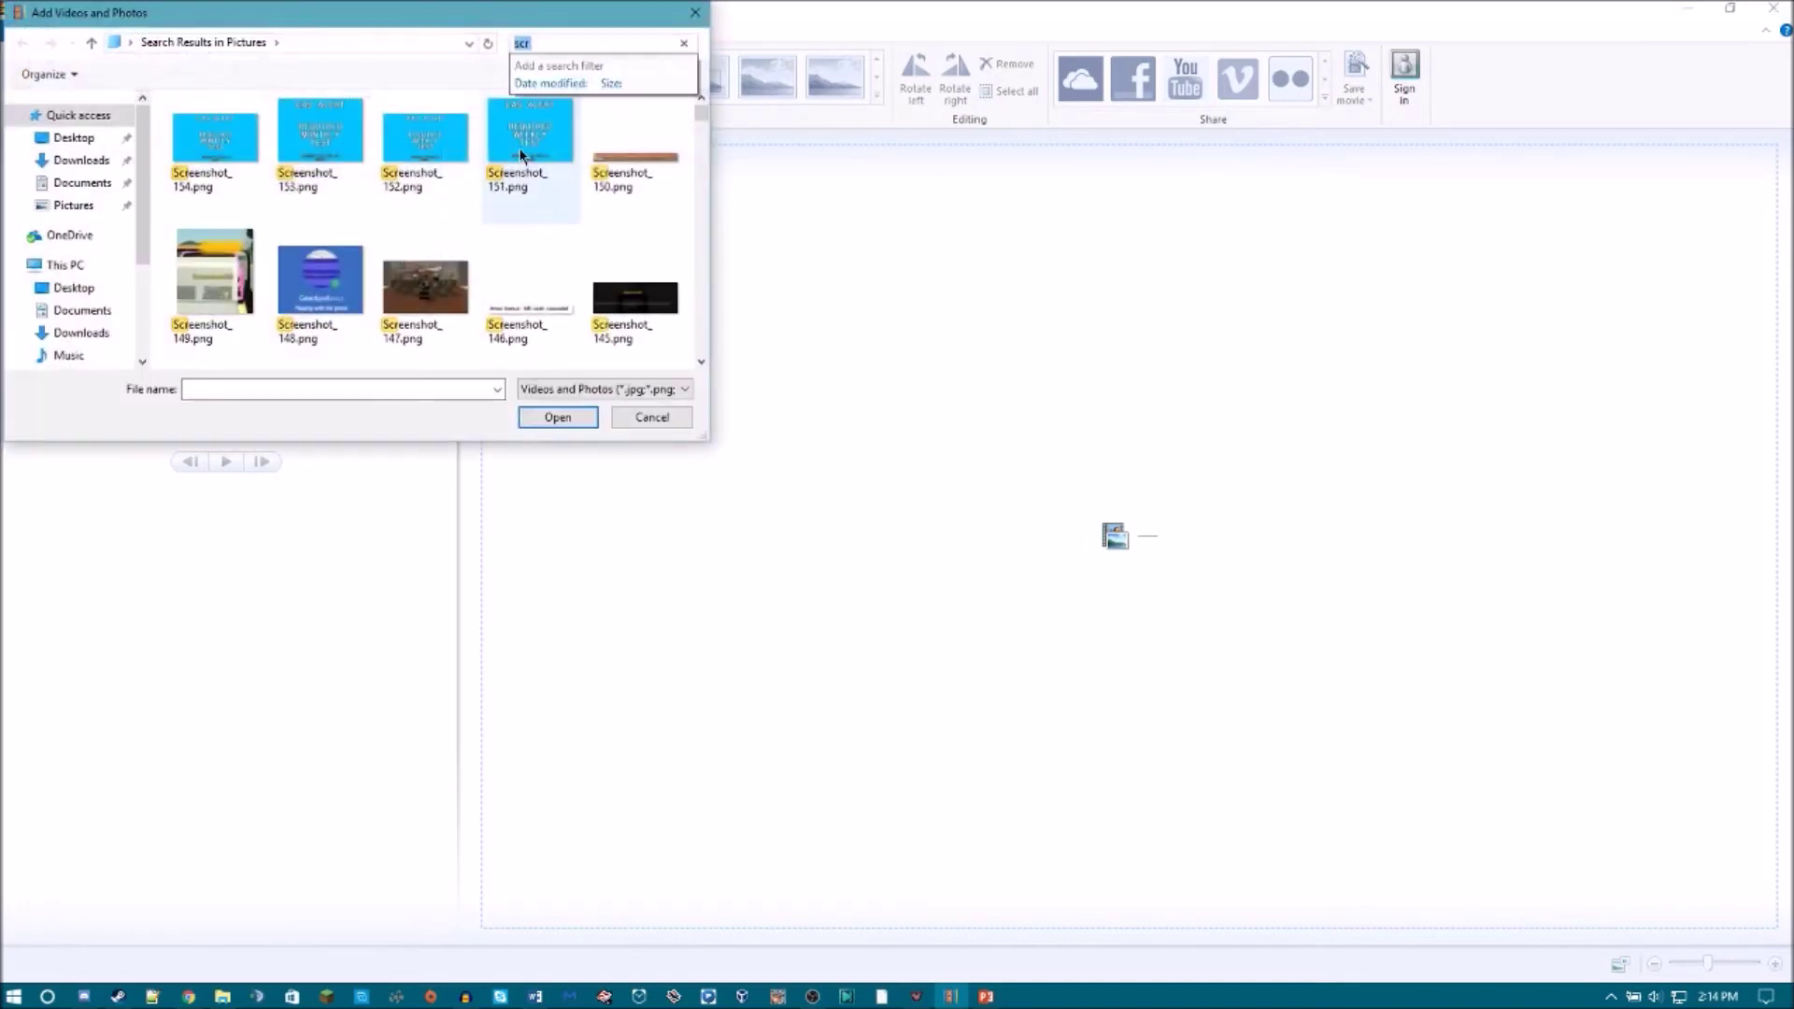
click(634, 417)
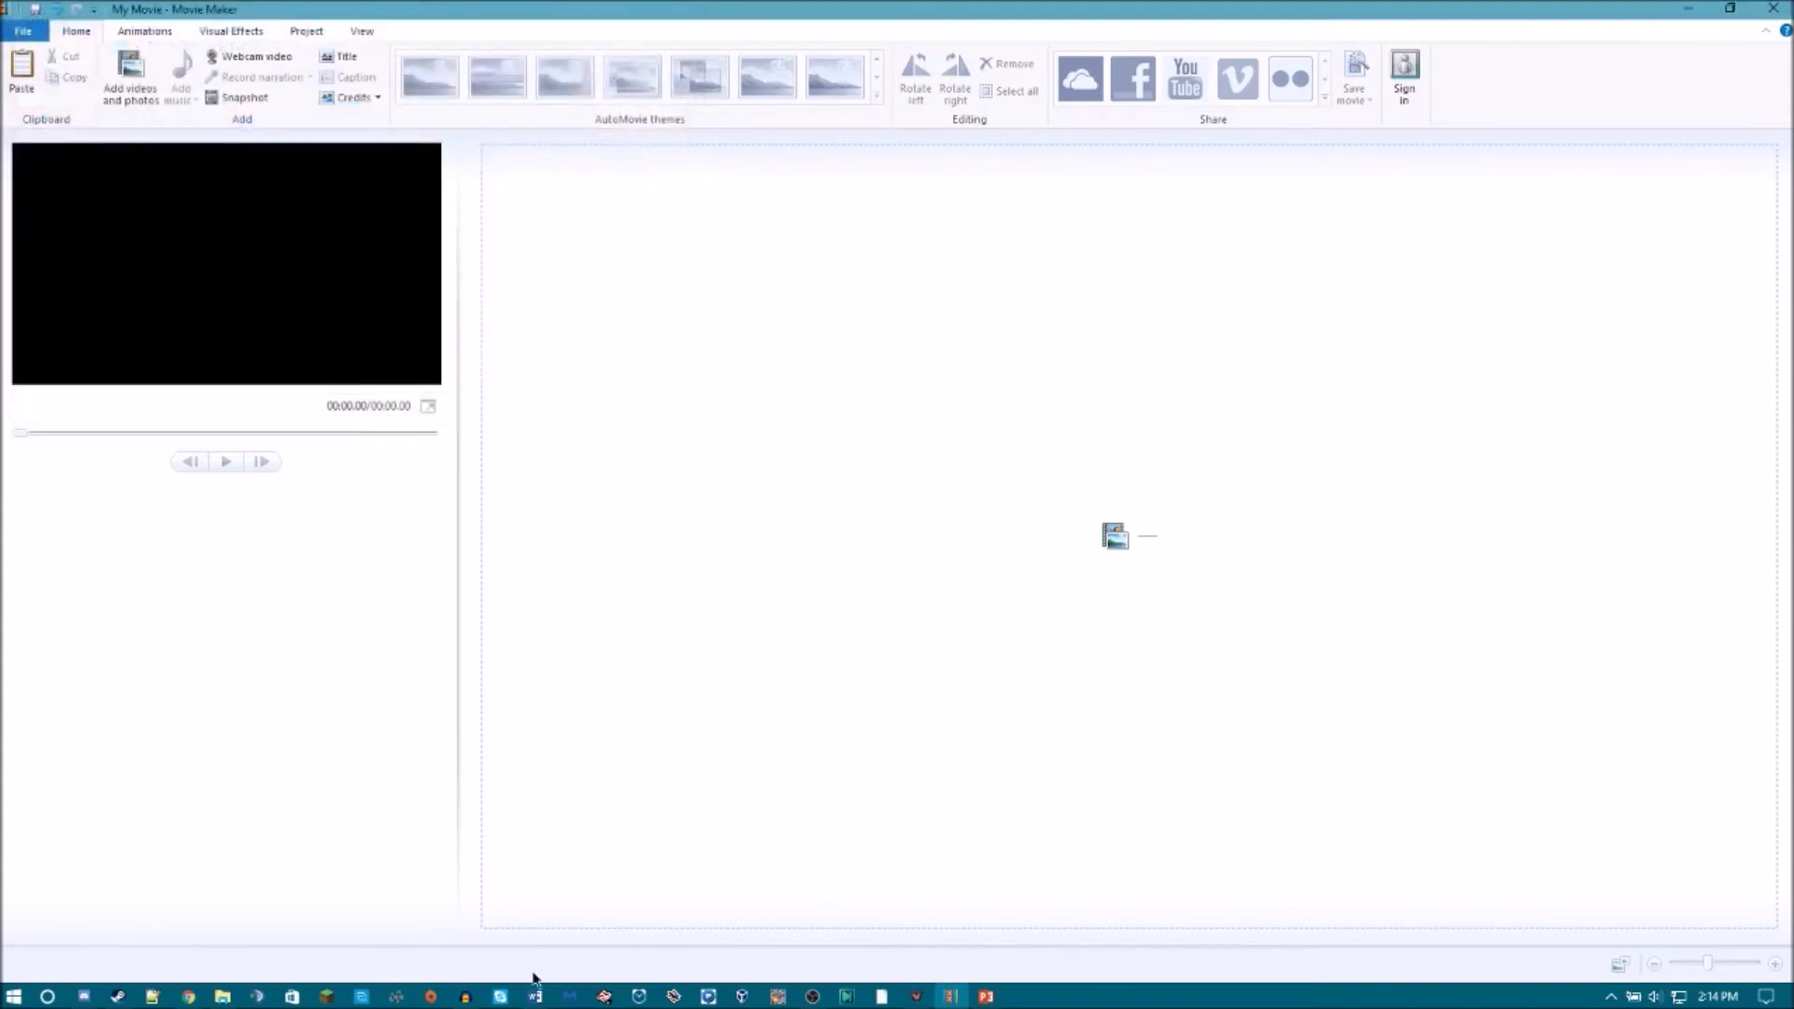
click(985, 996)
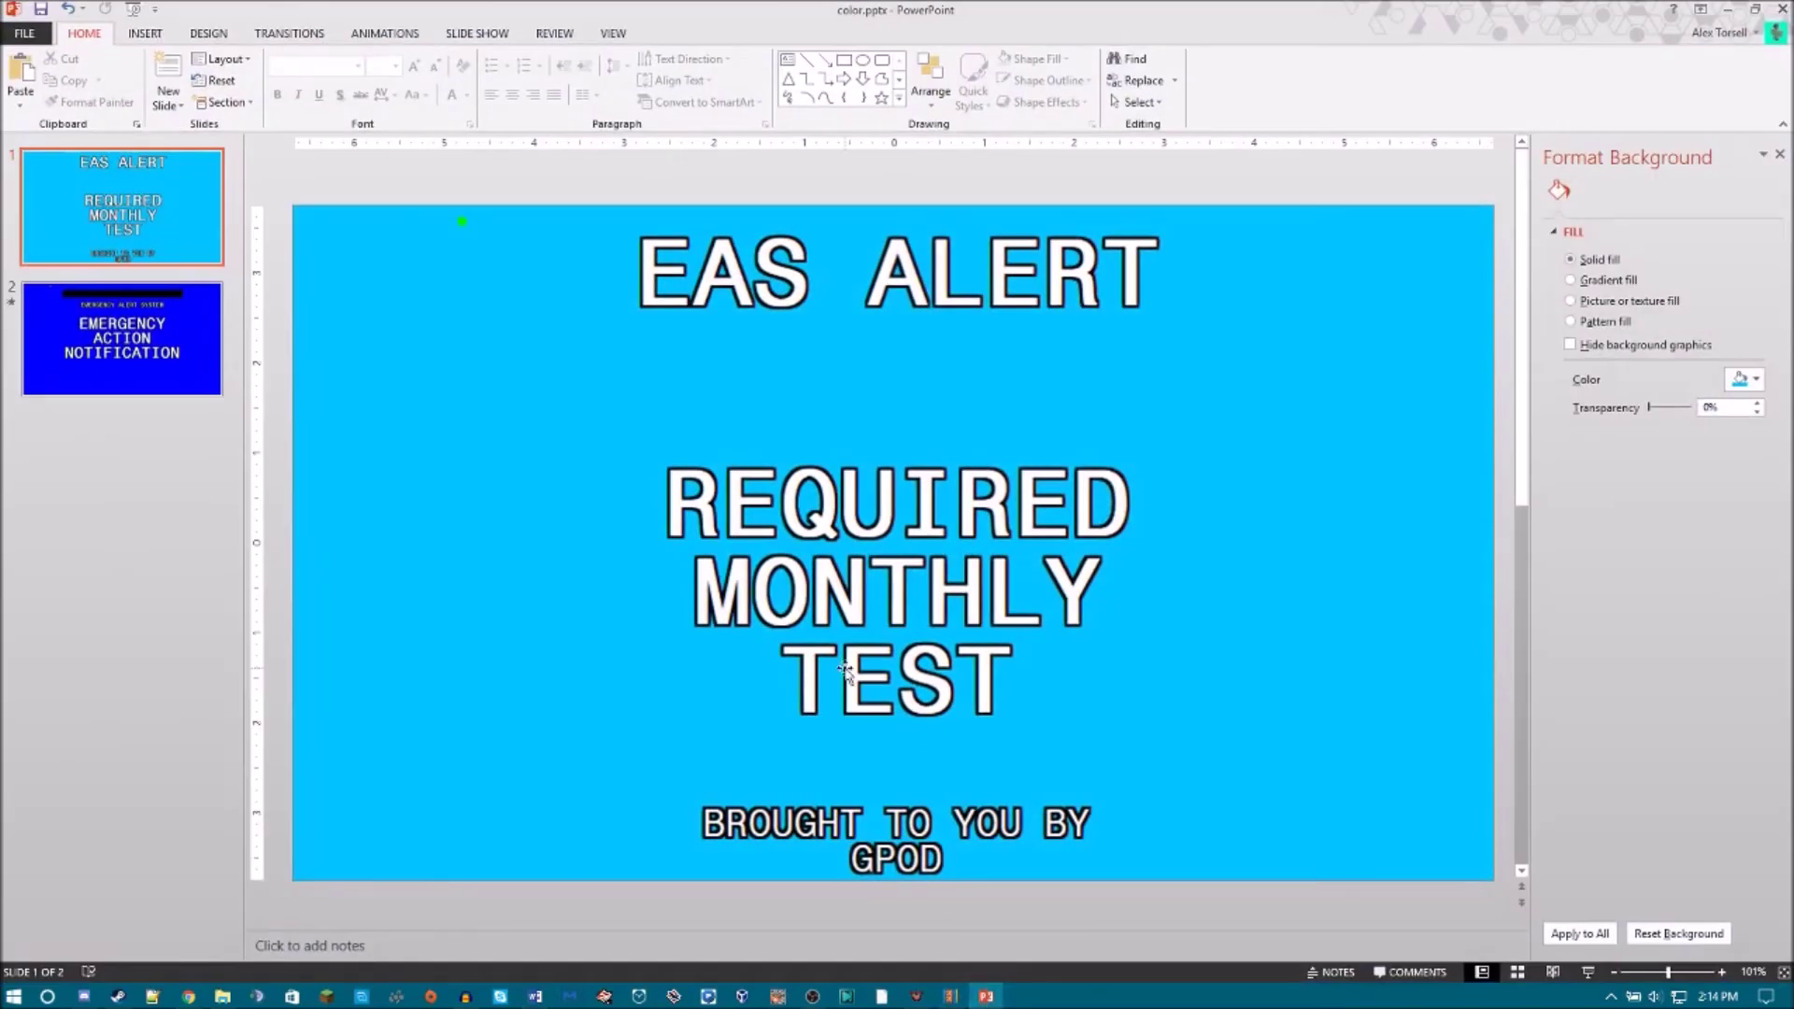
click(845, 674)
right_click(845, 673)
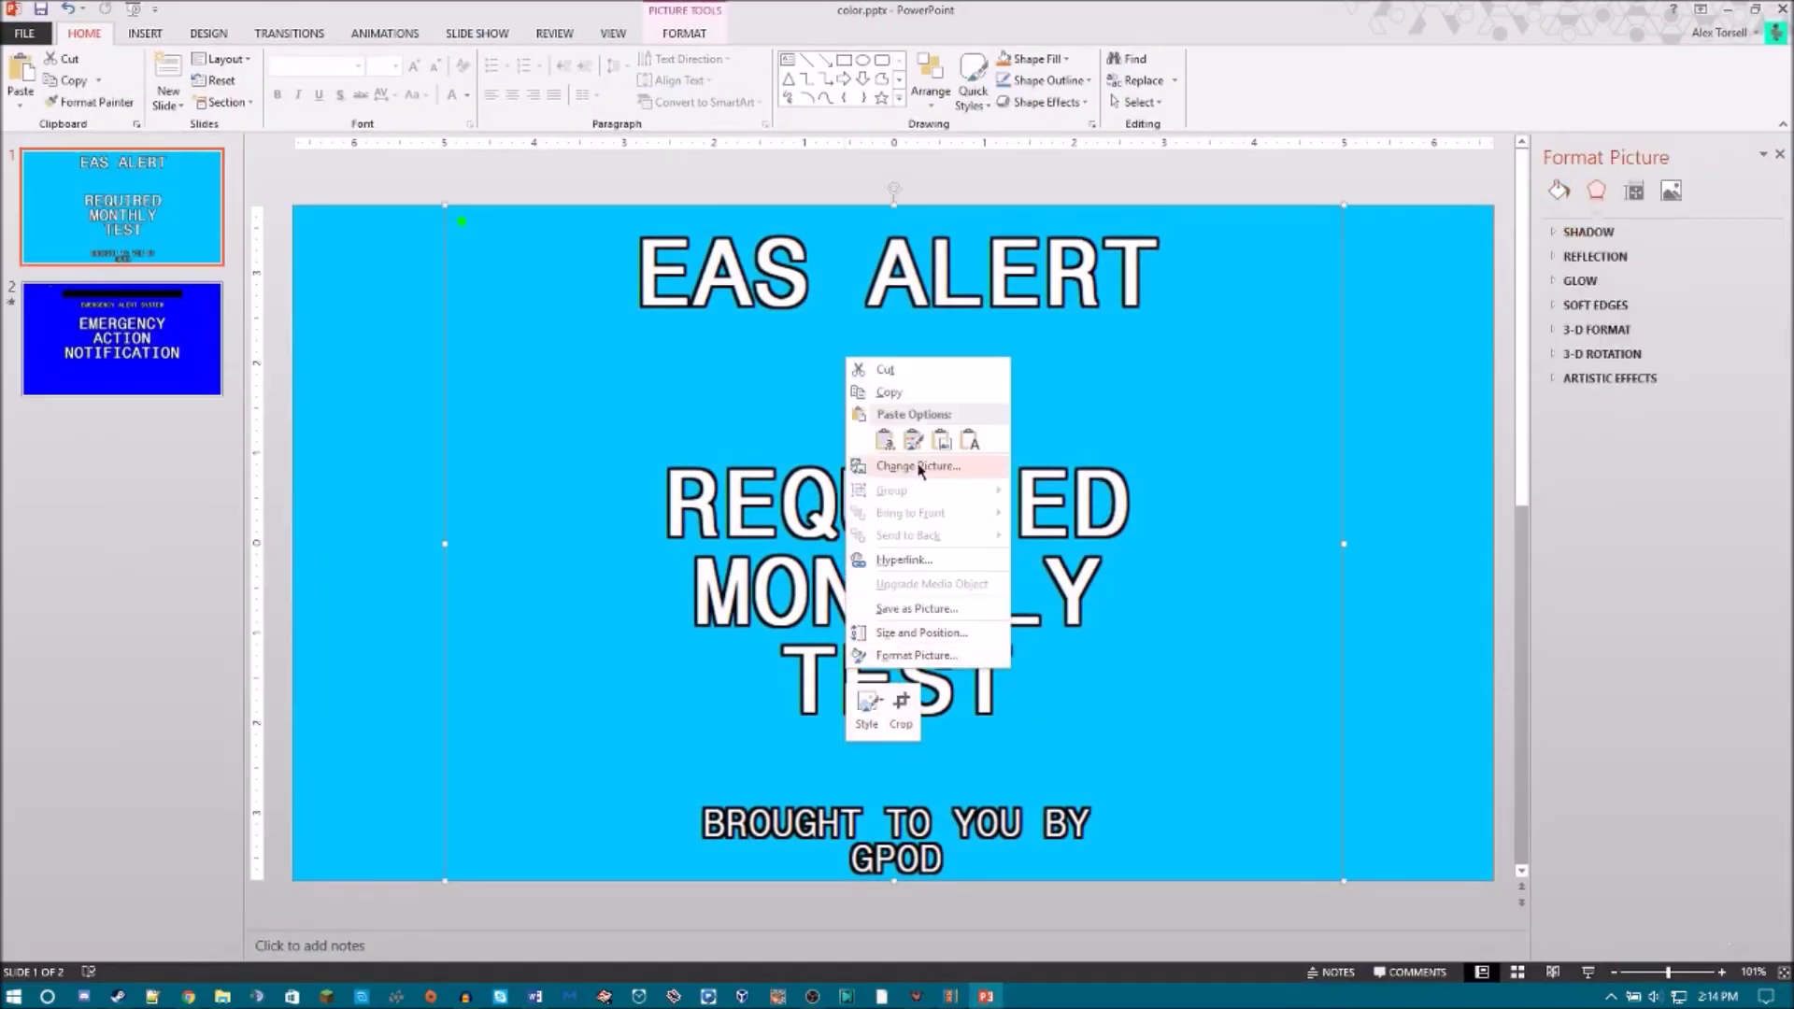
click(741, 441)
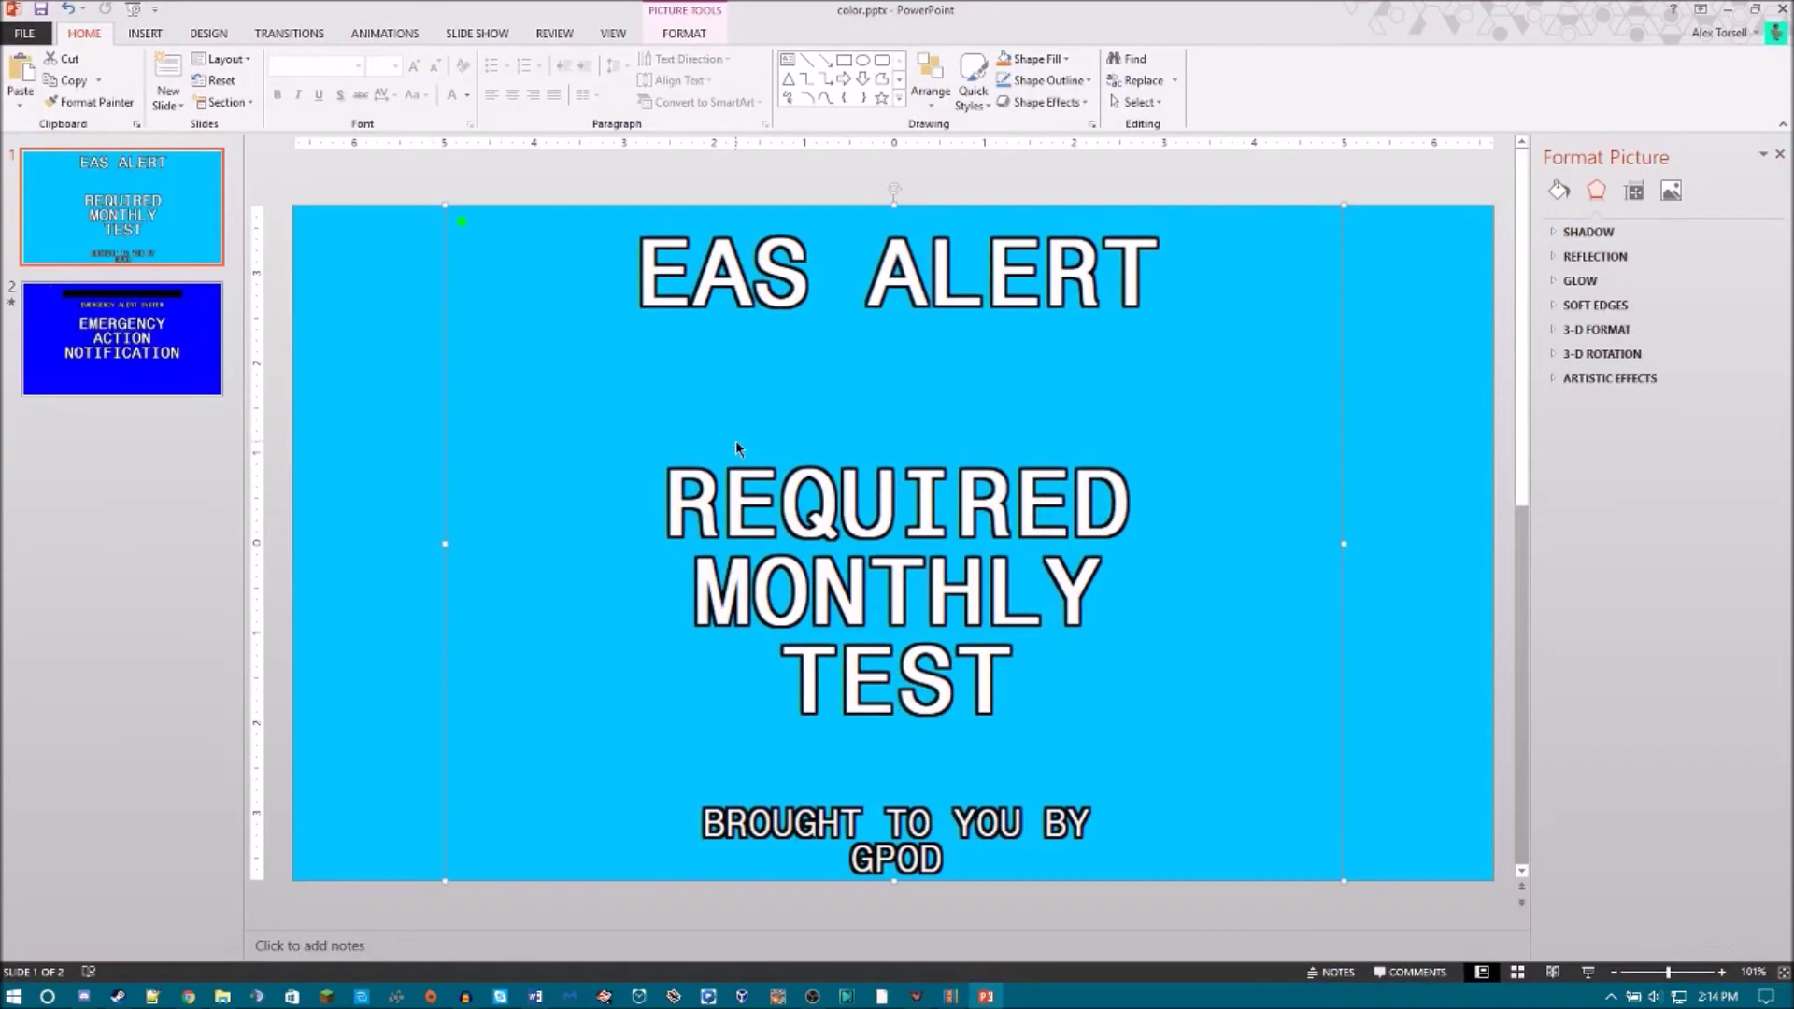
key(Delete)
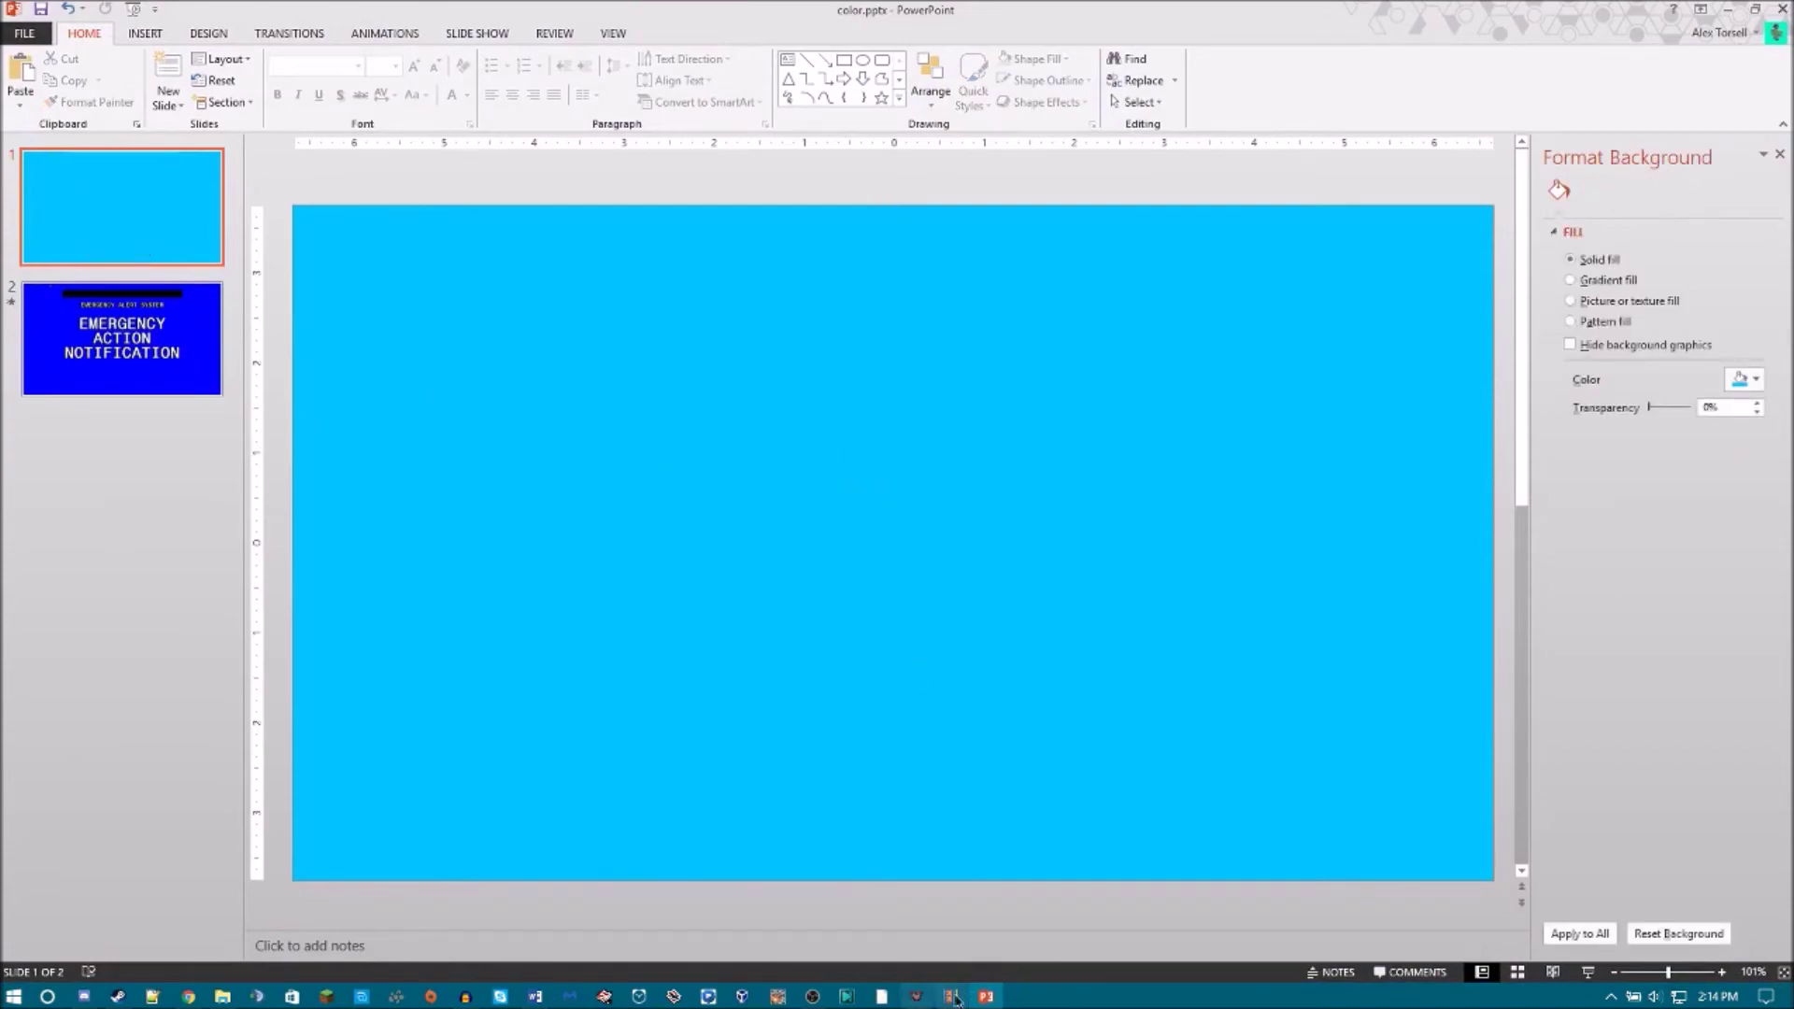
click(951, 995)
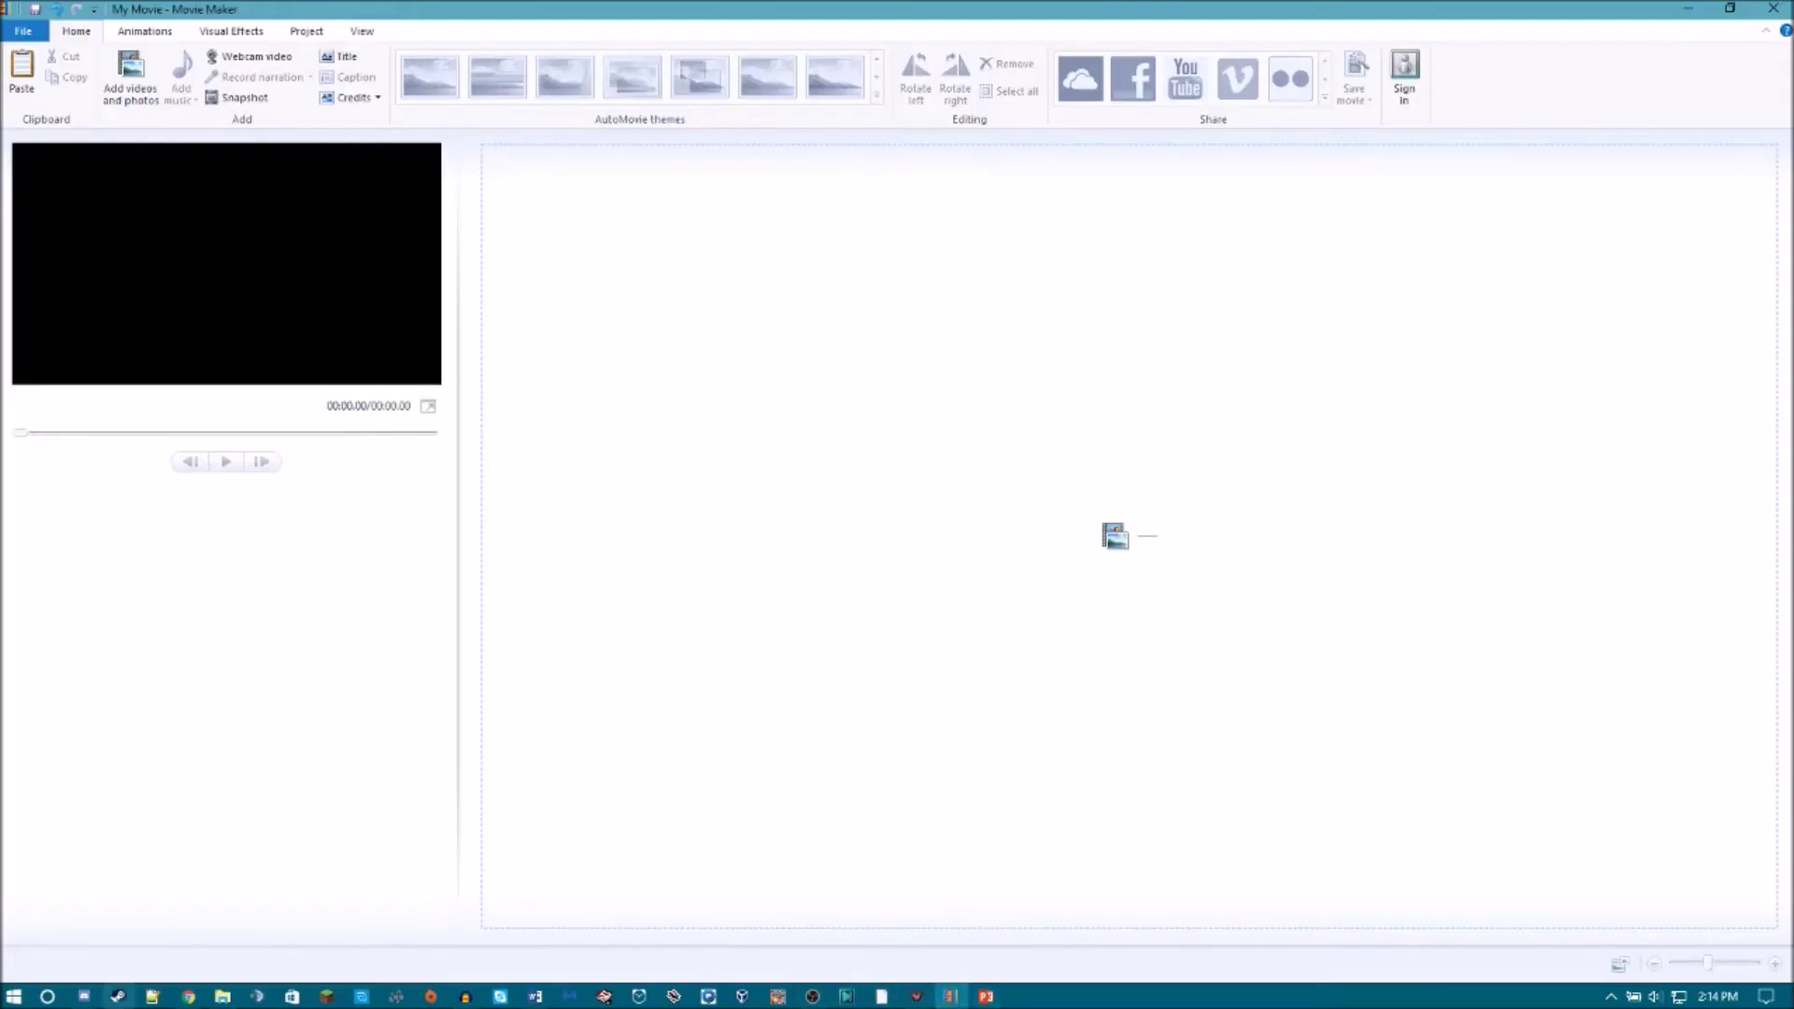
Browse to Videos > EAS > UNIVERSAL TEMPLATE and launch EAS Creator Version 3.0.exe.
click(222, 995)
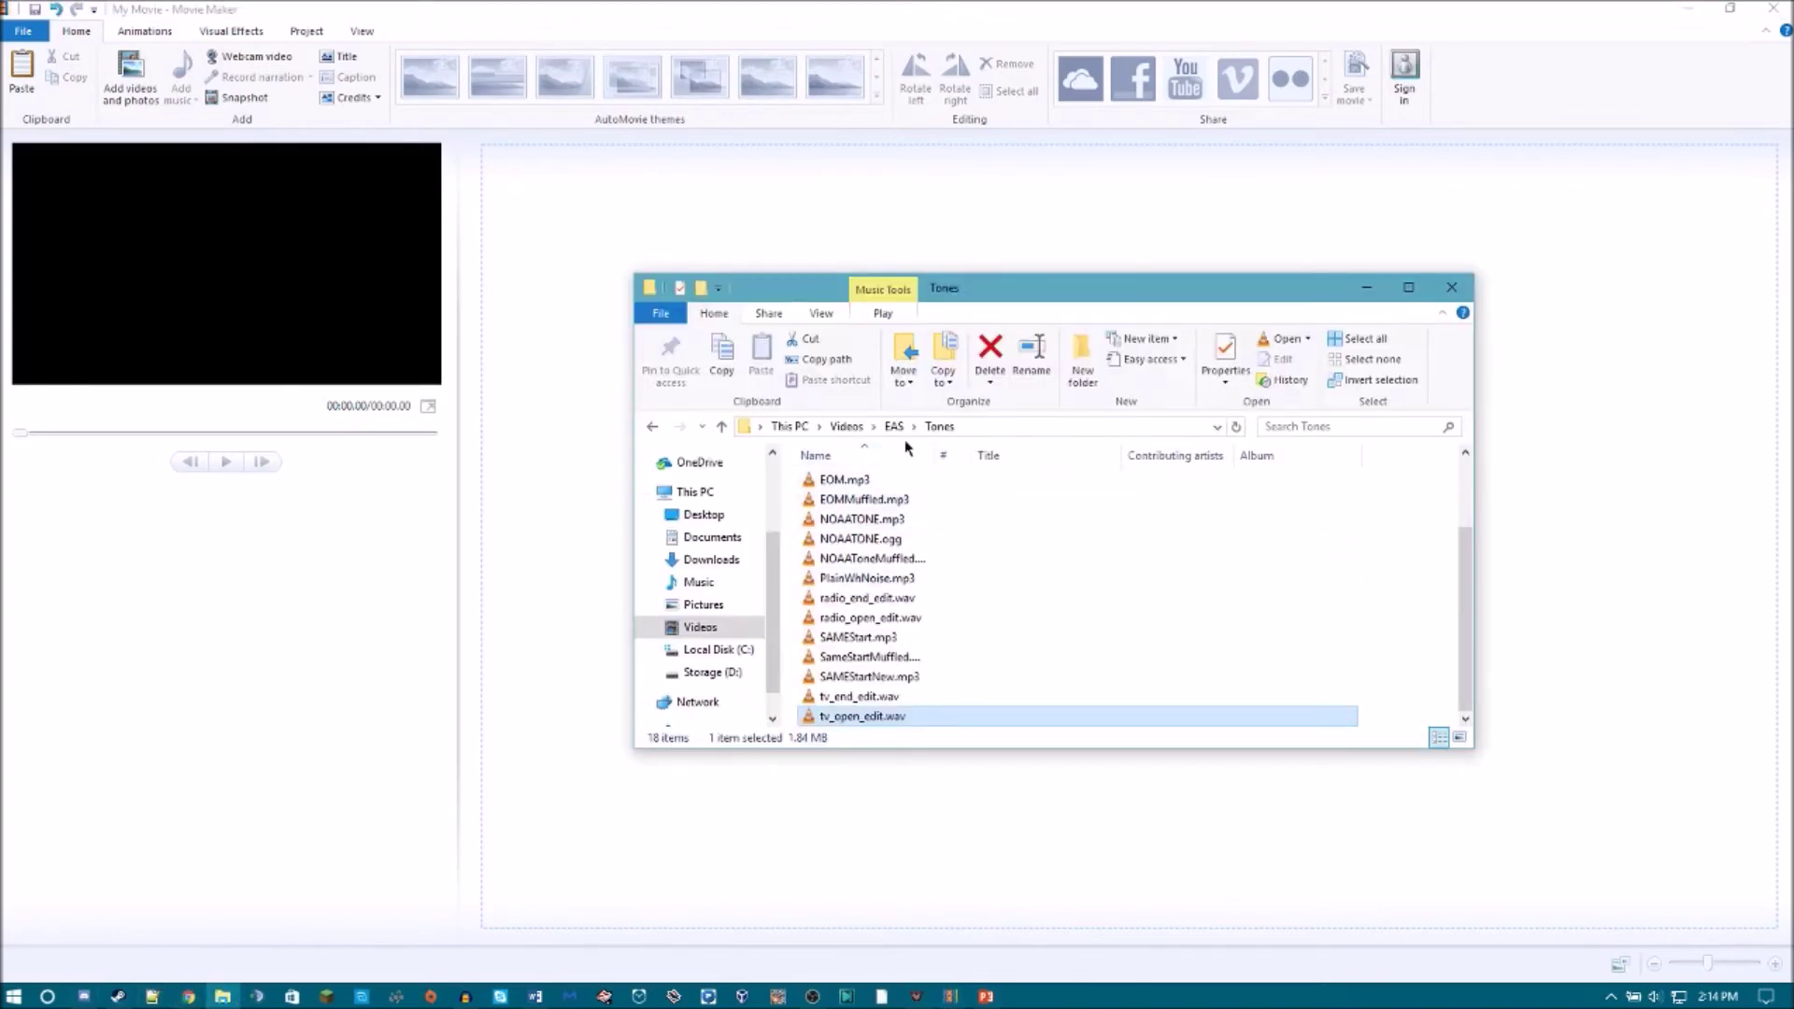
click(897, 426)
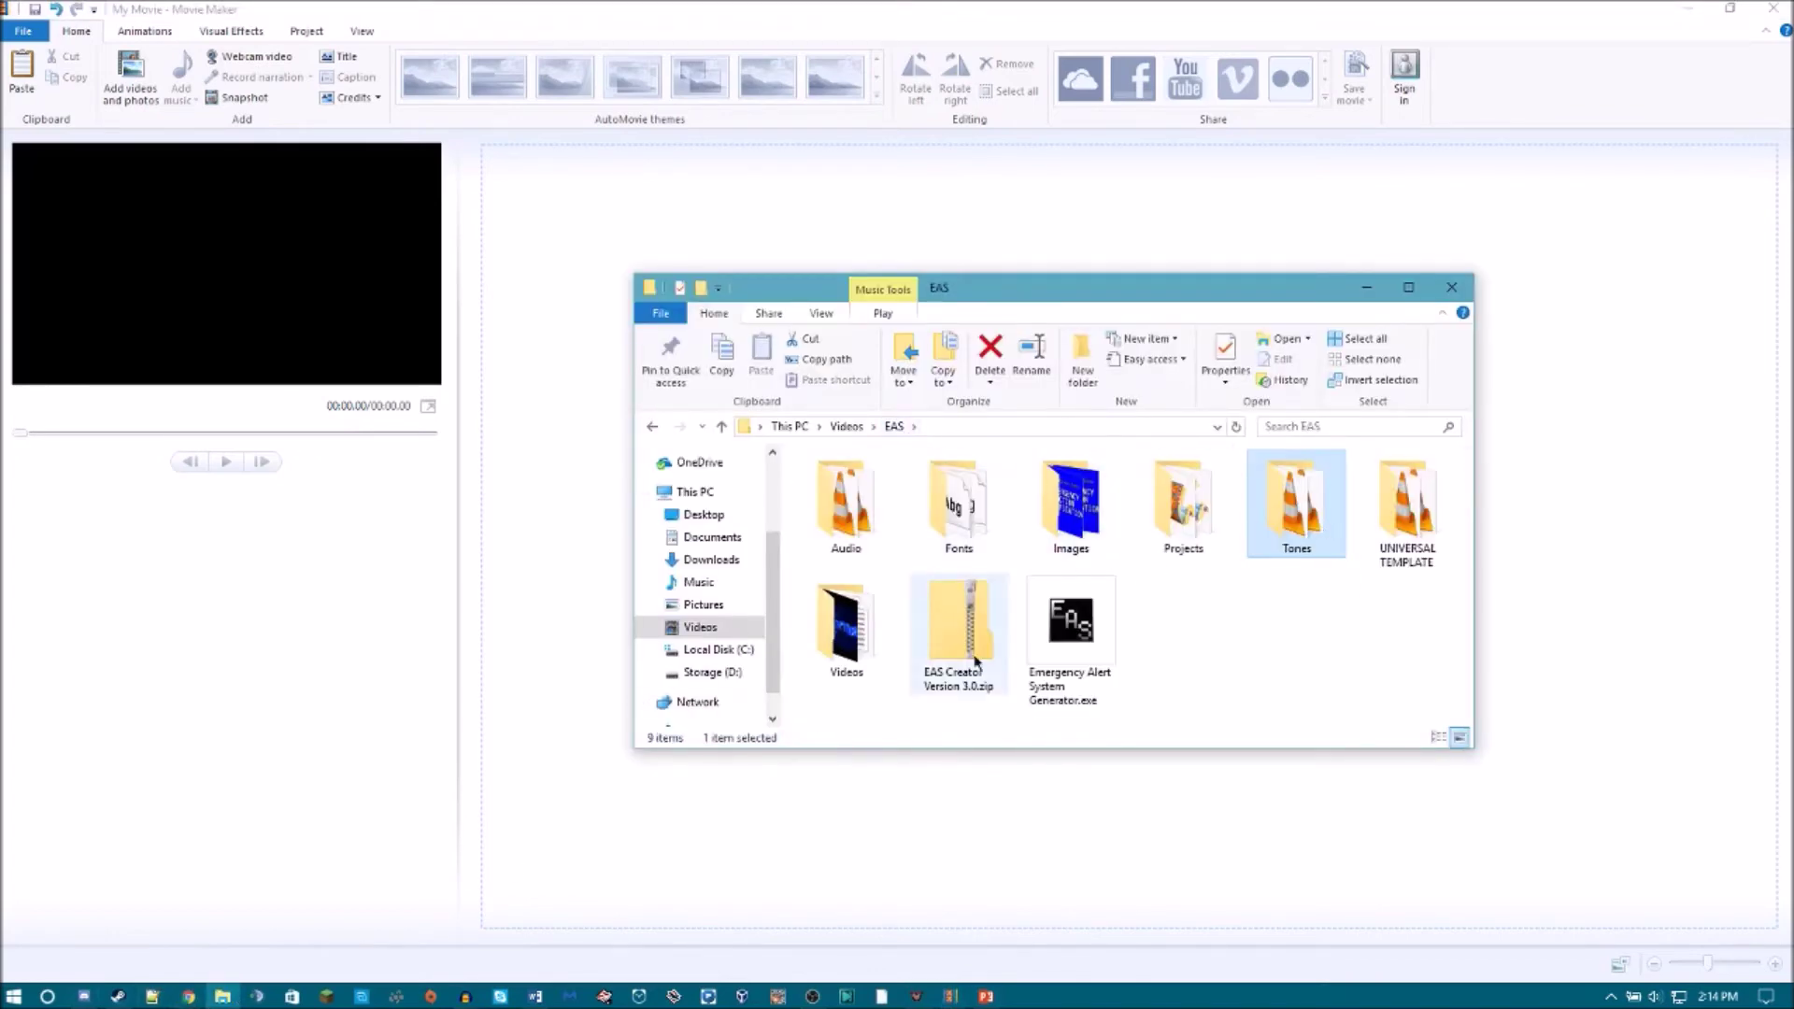
double_click(1427, 518)
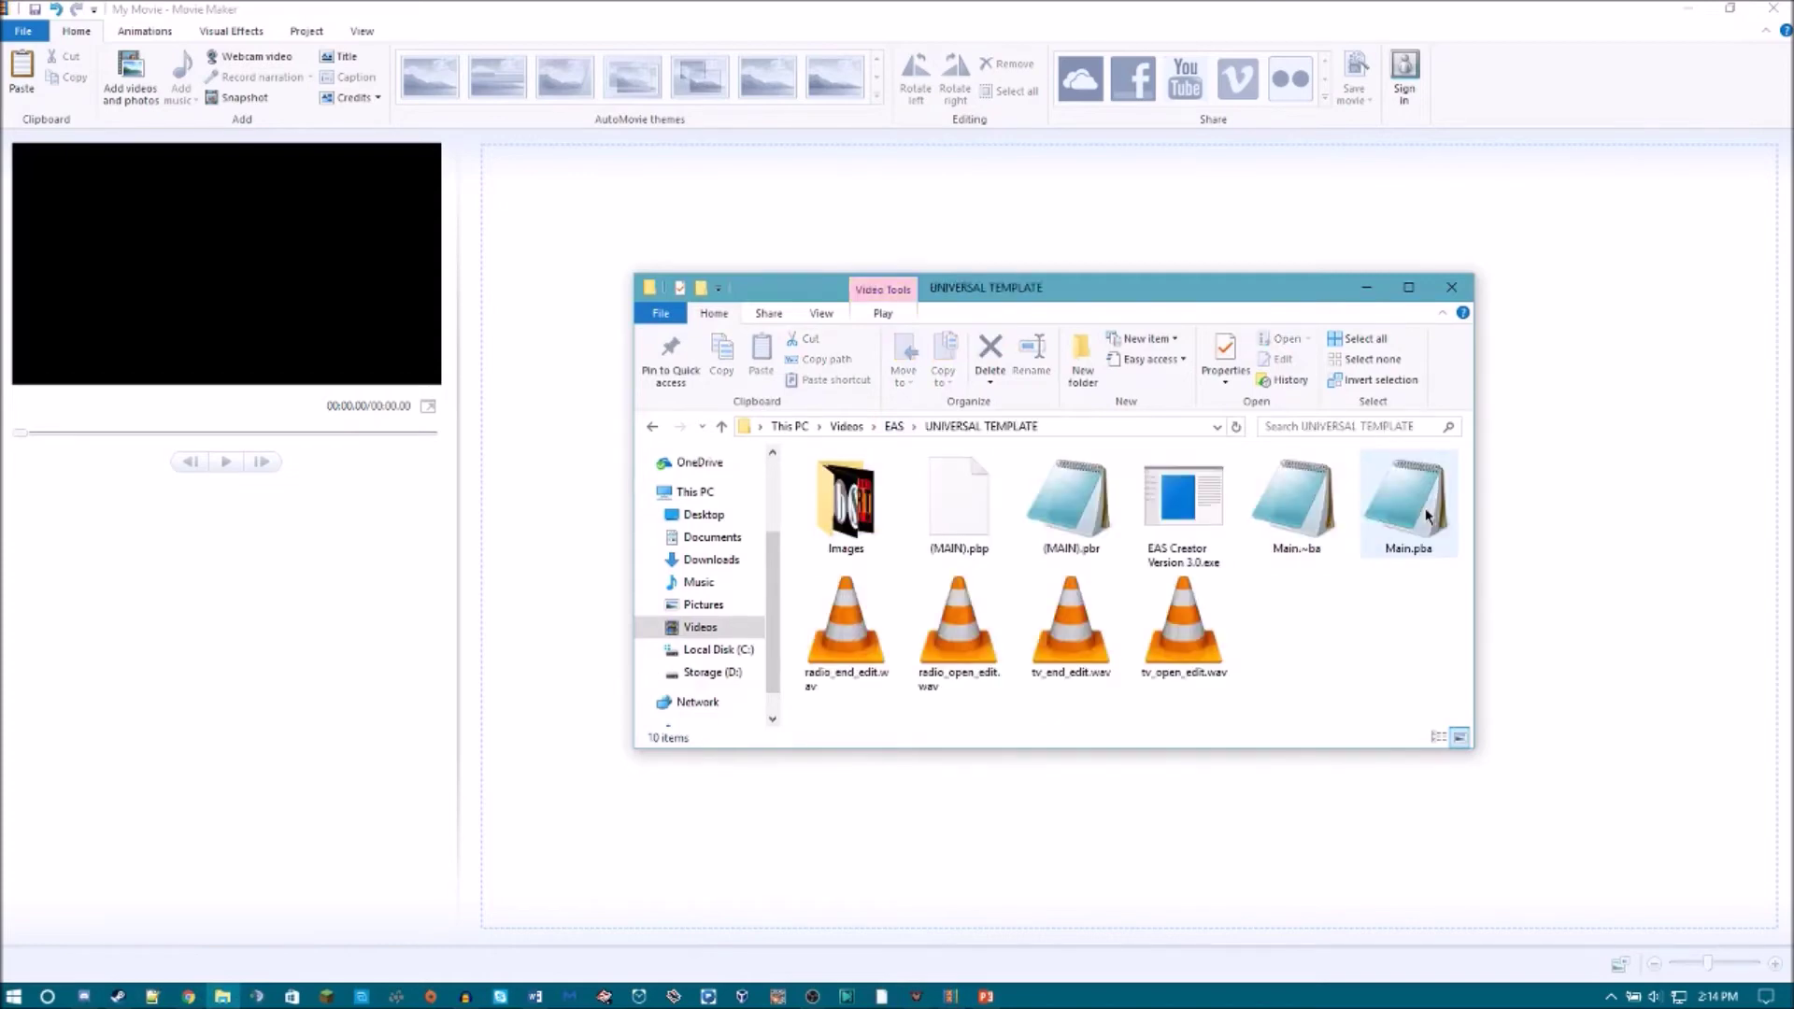
click(1184, 545)
double_click(1185, 546)
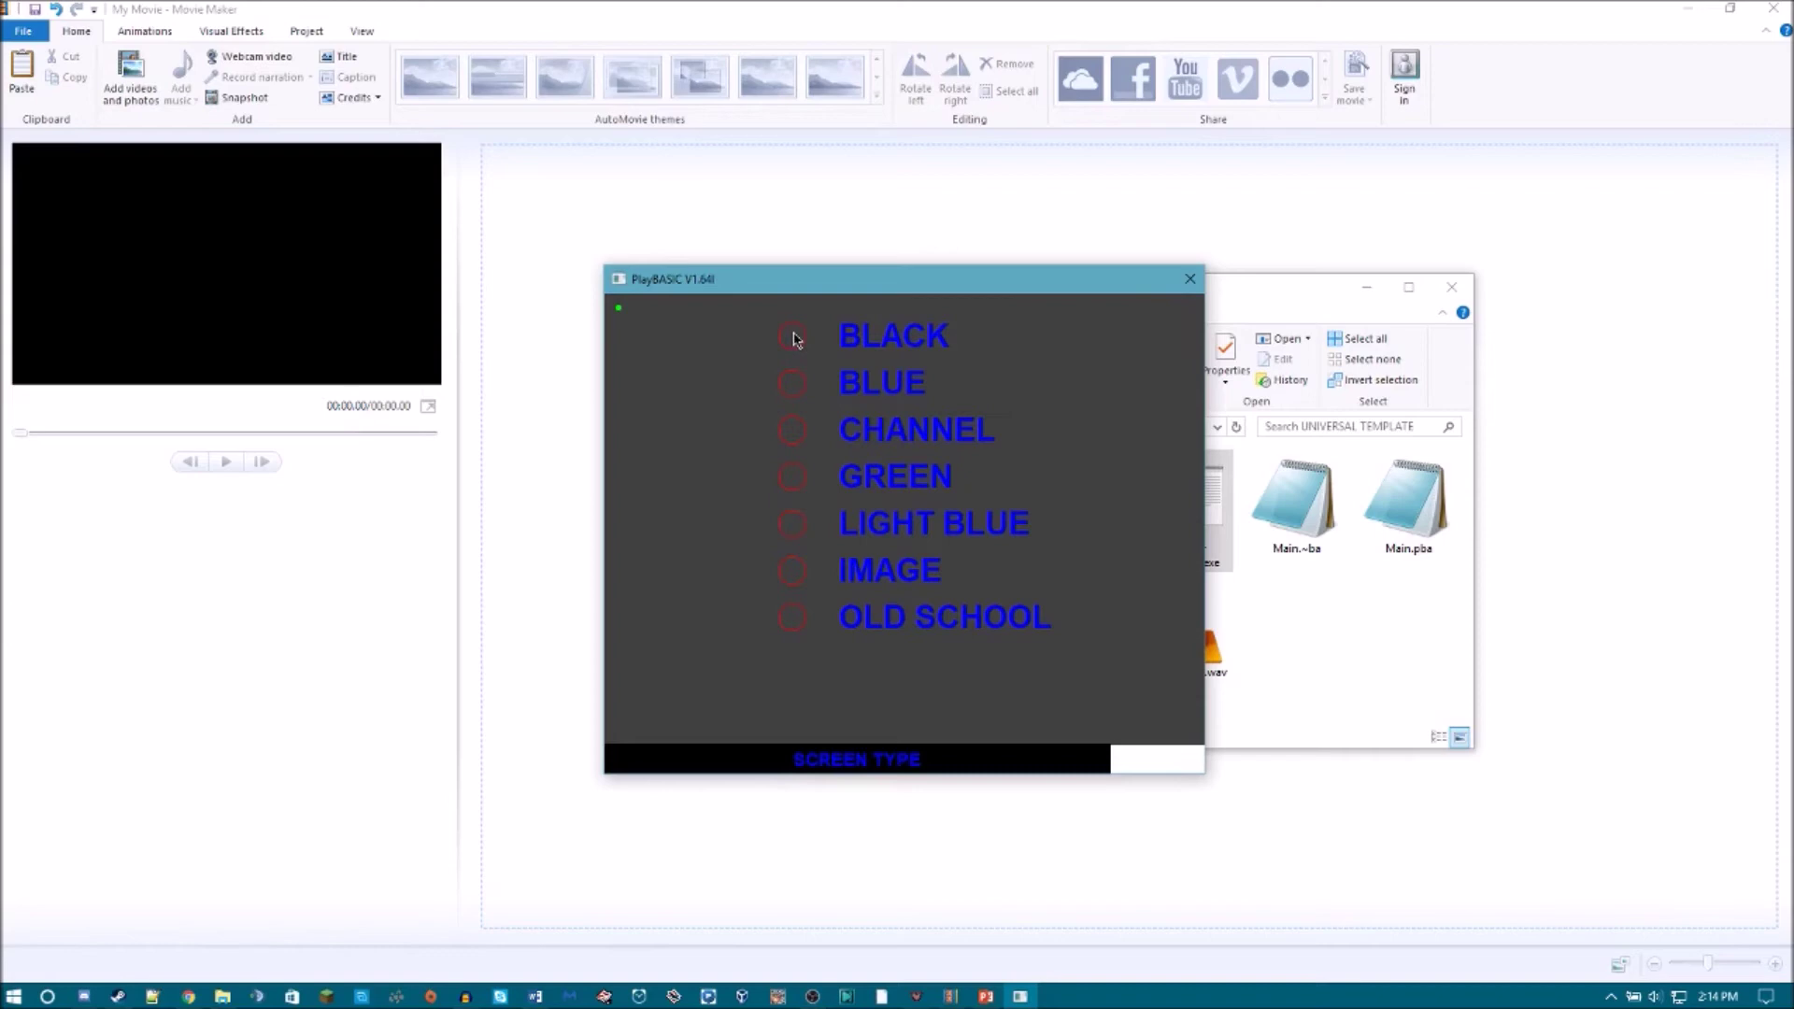
Create a LIGHT BLUE Administrative Message alert screen with GPOD as the provider.
click(792, 523)
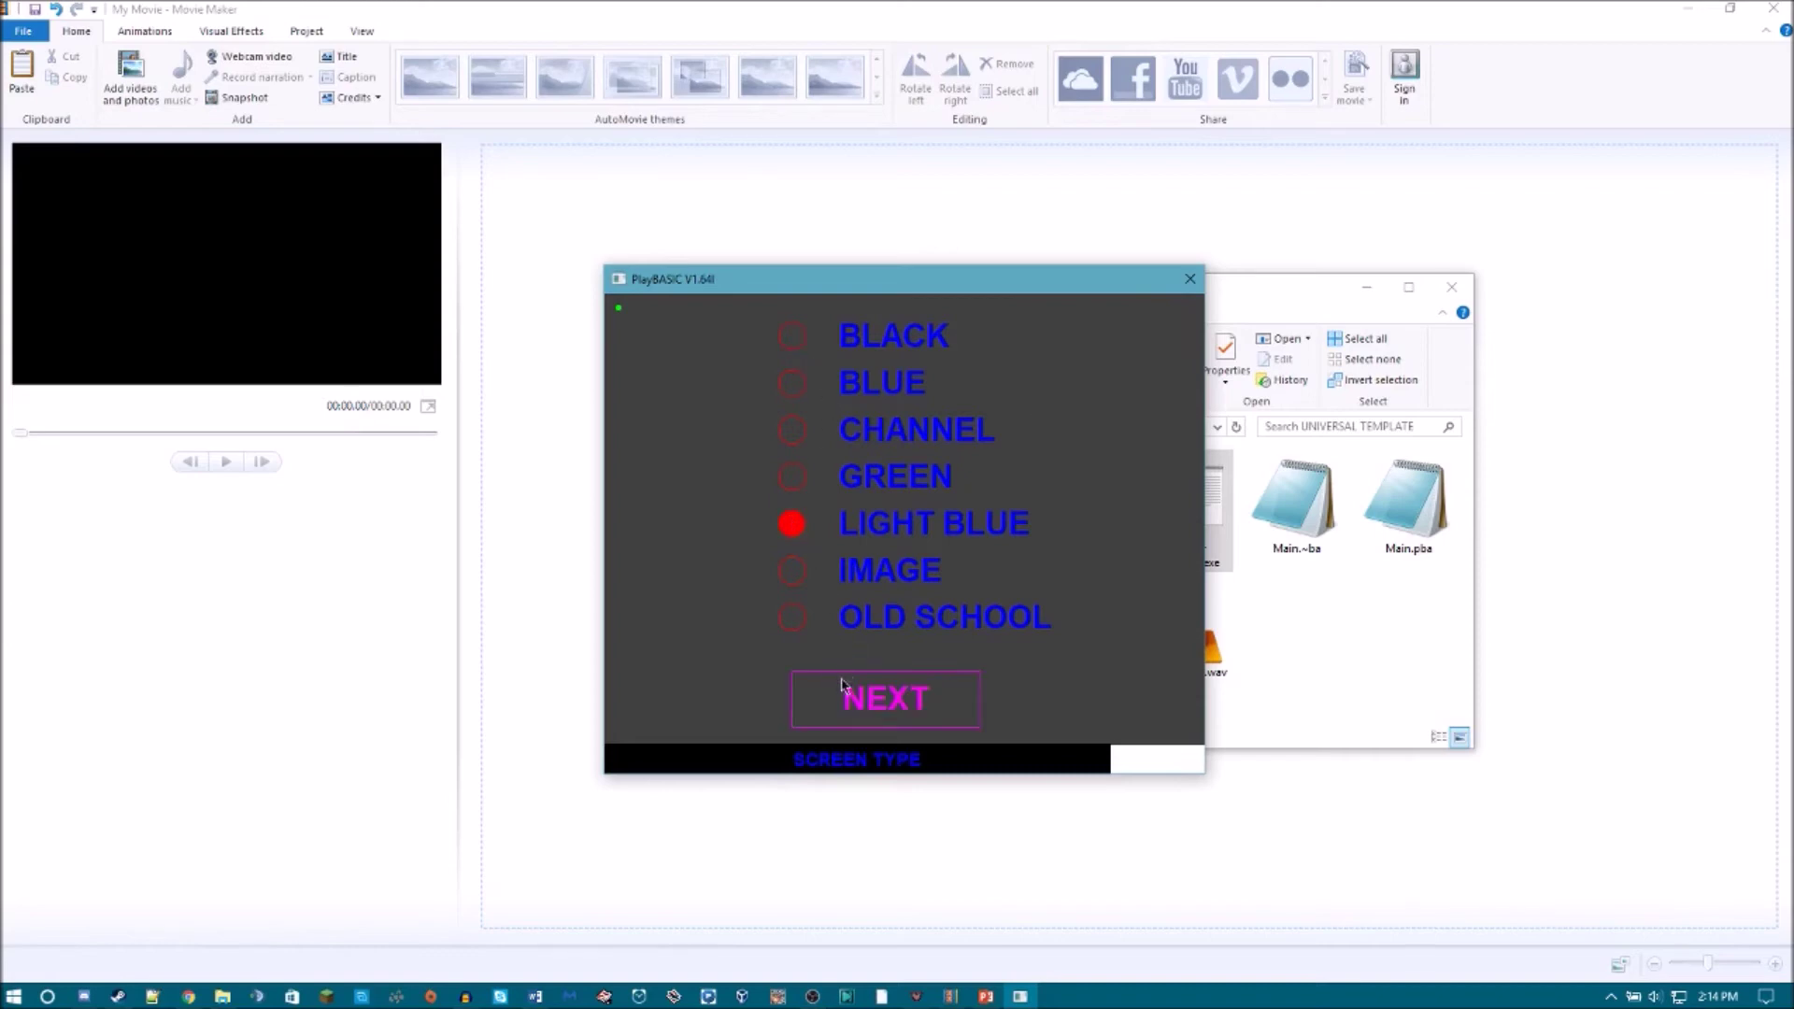
click(844, 694)
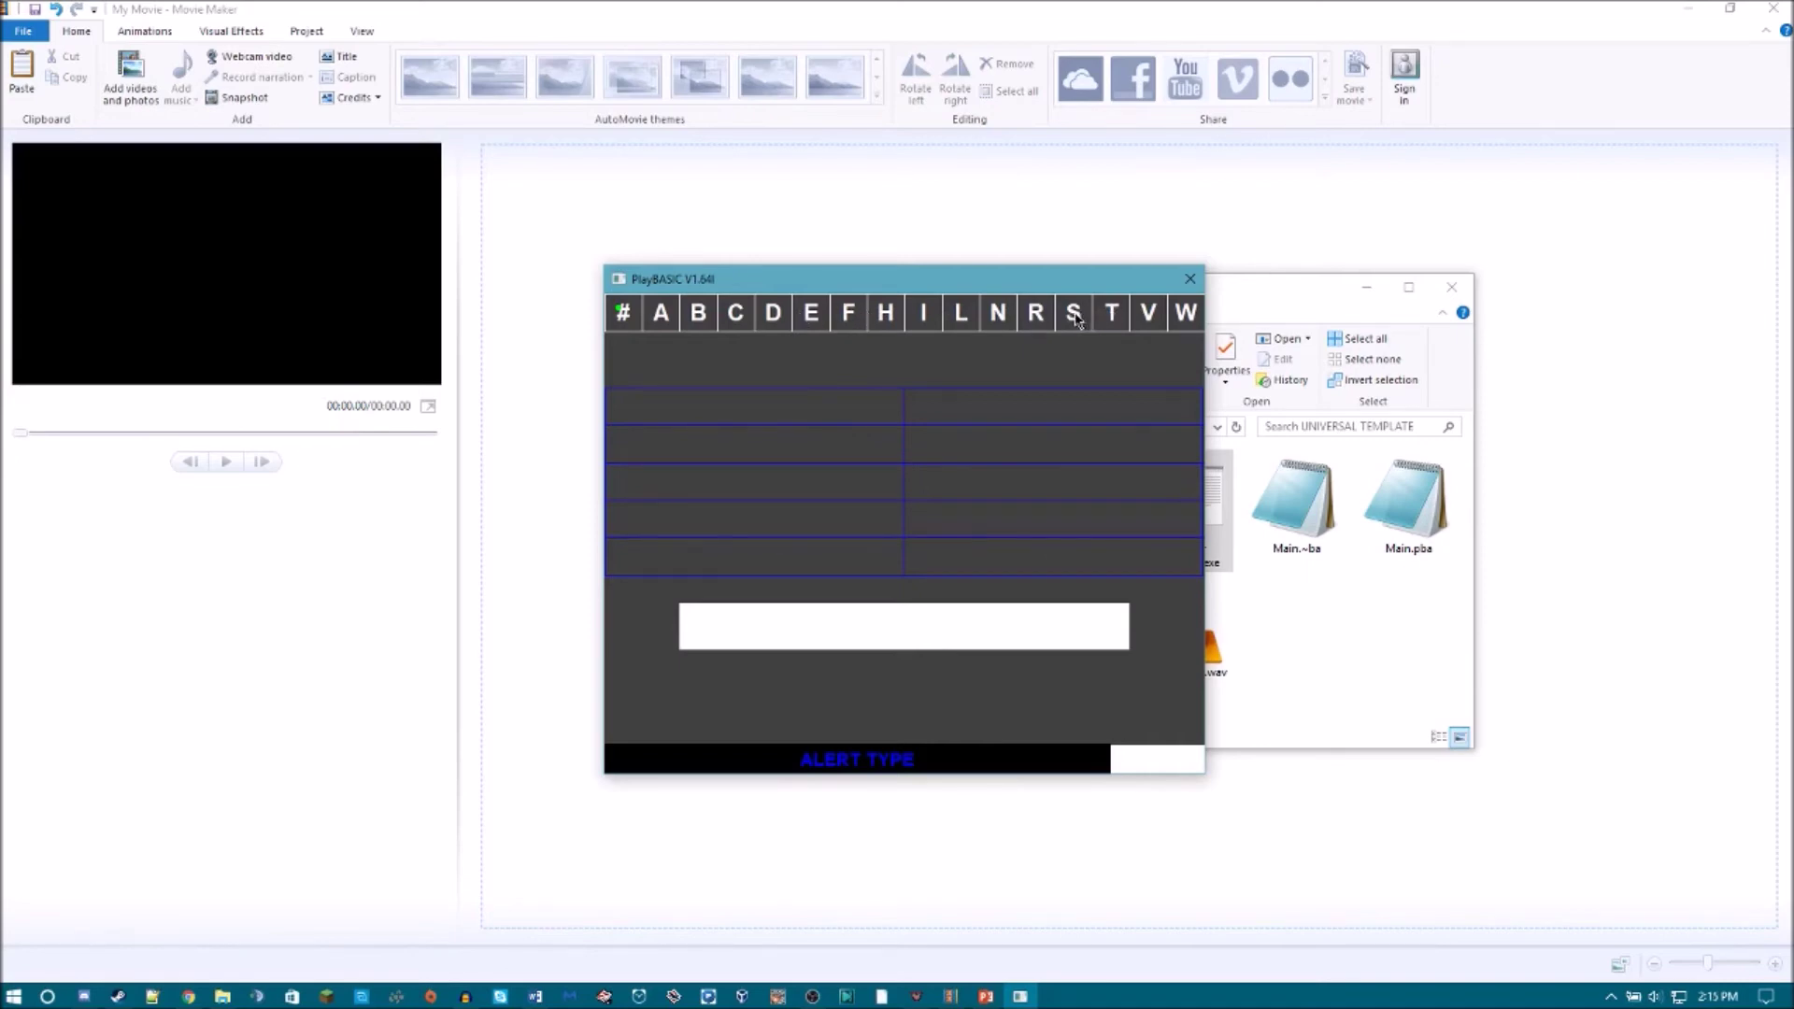
click(661, 311)
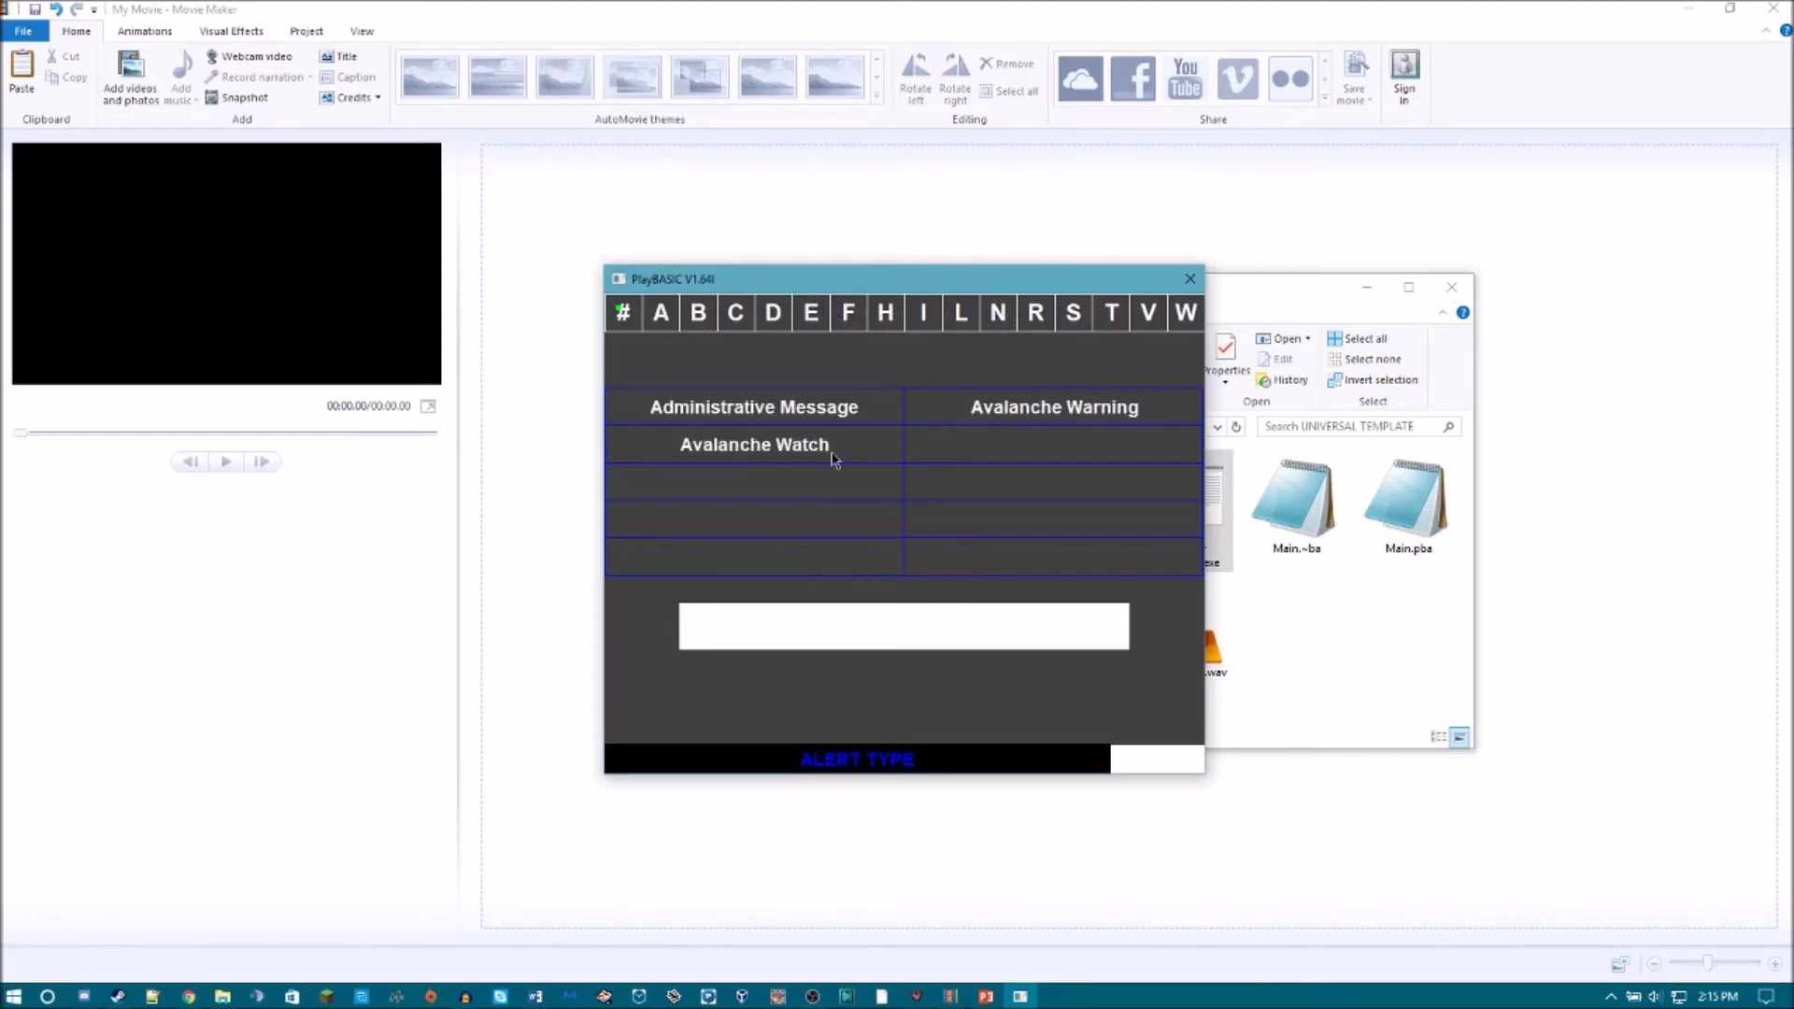
click(810, 408)
click(912, 699)
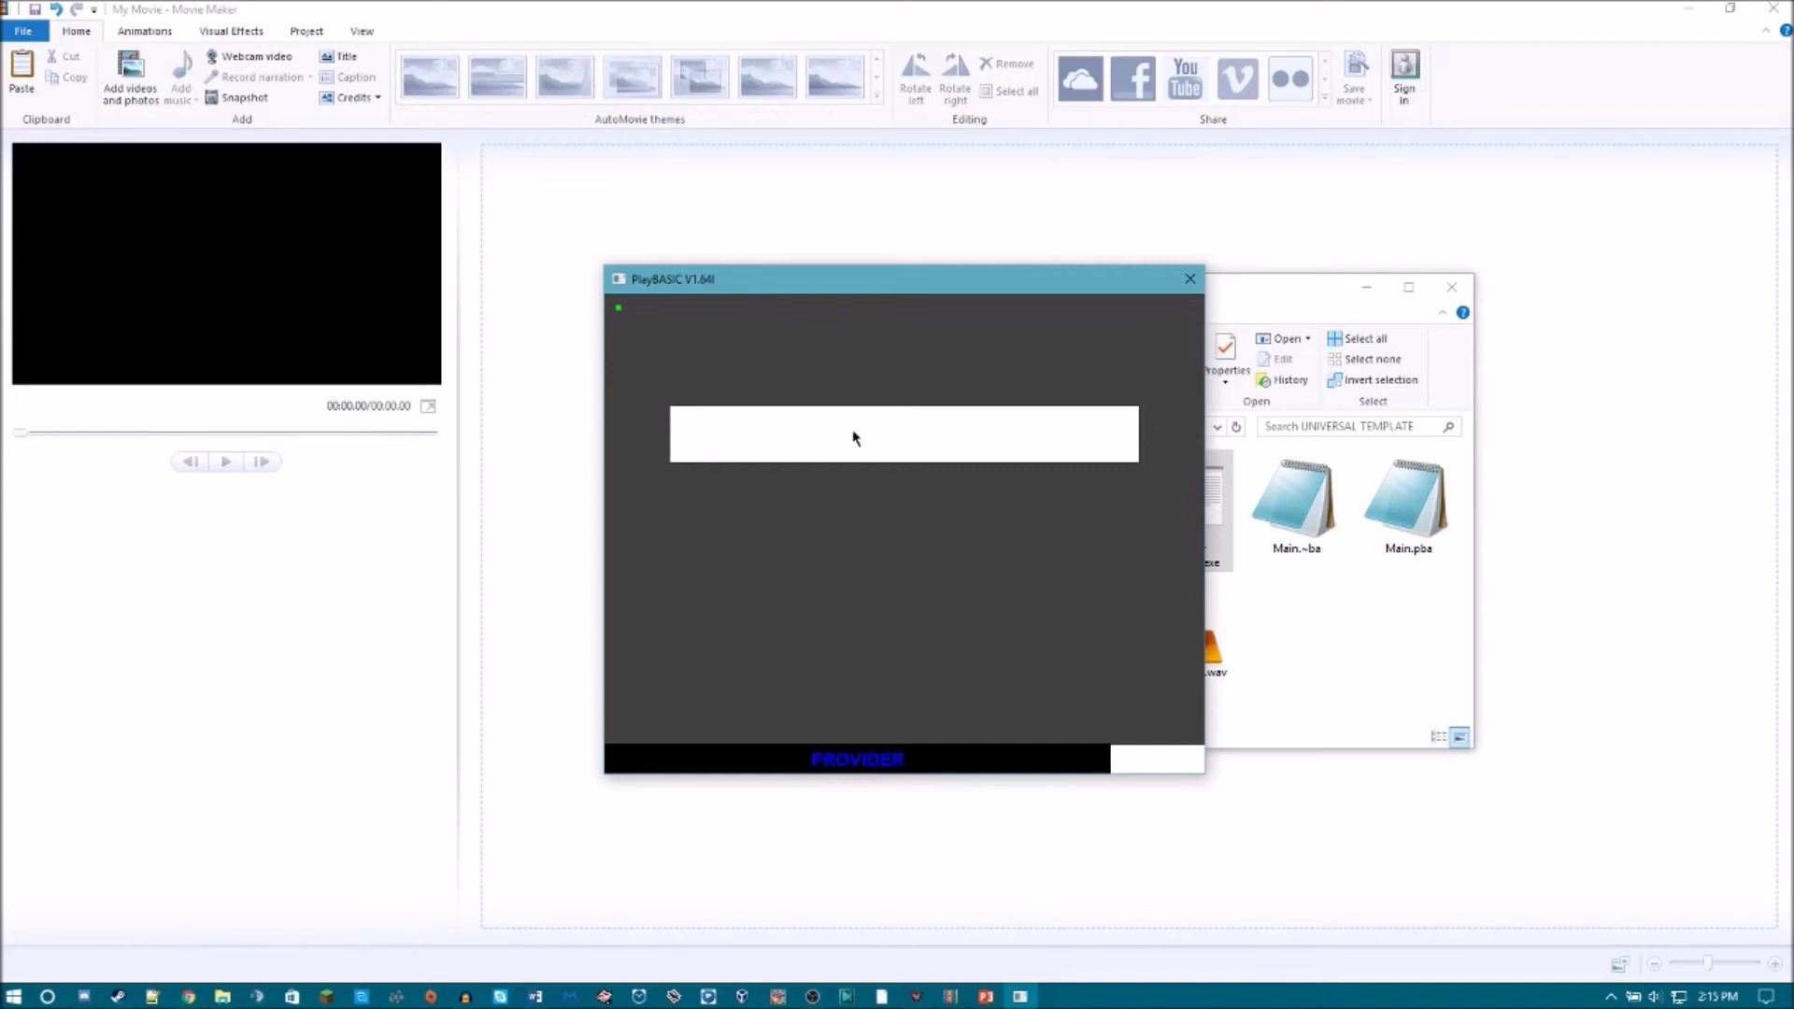
text(GPOD)
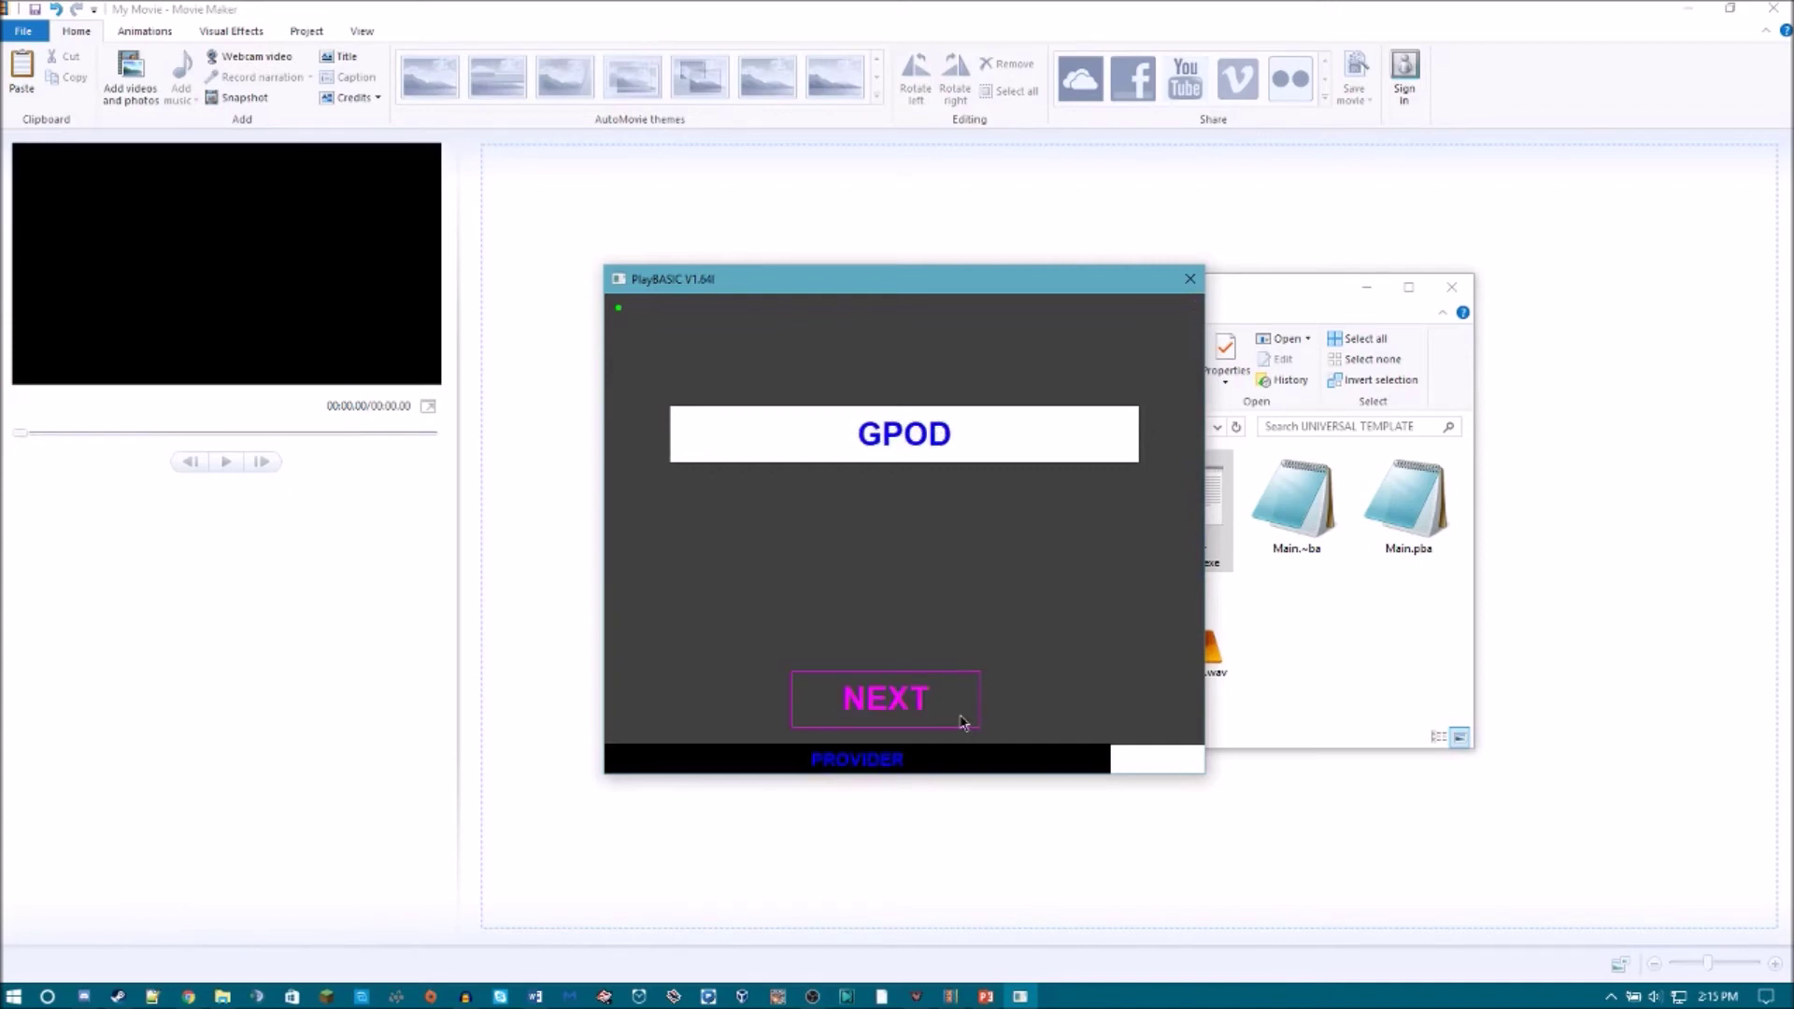
click(962, 722)
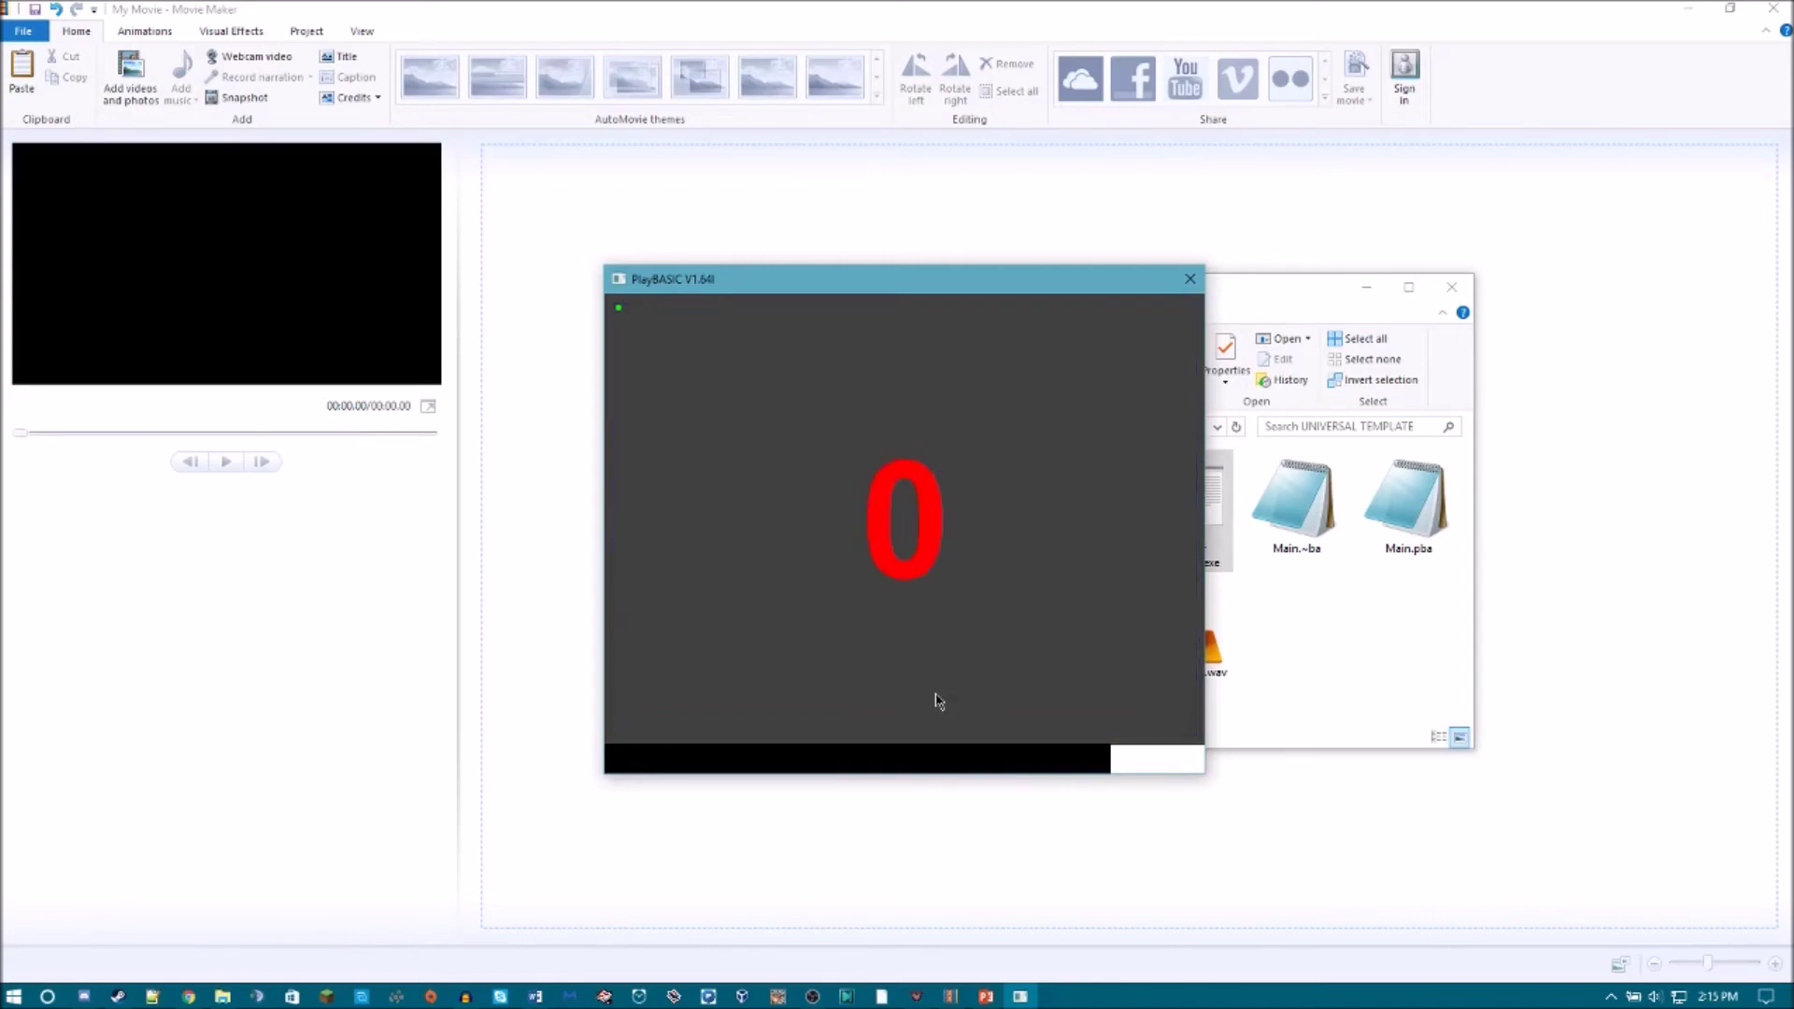
Launch Snipping Tool and drag a rectangular snip around the alert window.
click(46, 997)
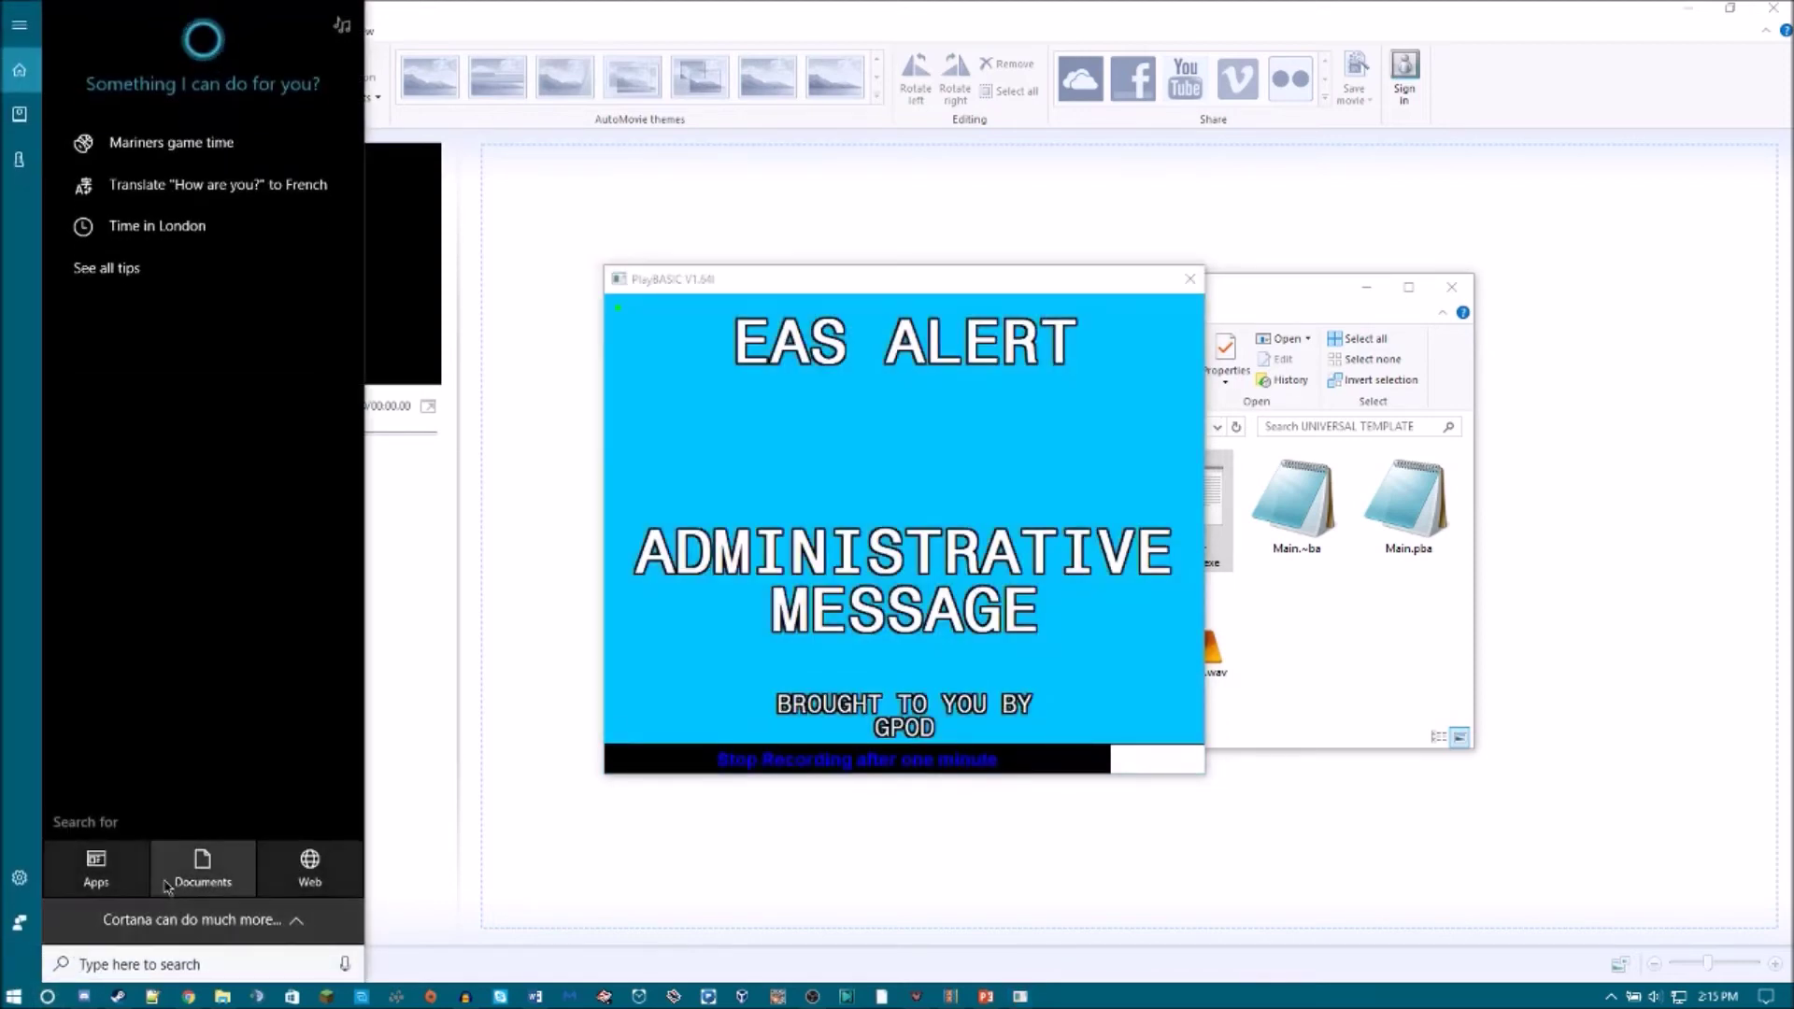
text(sn)
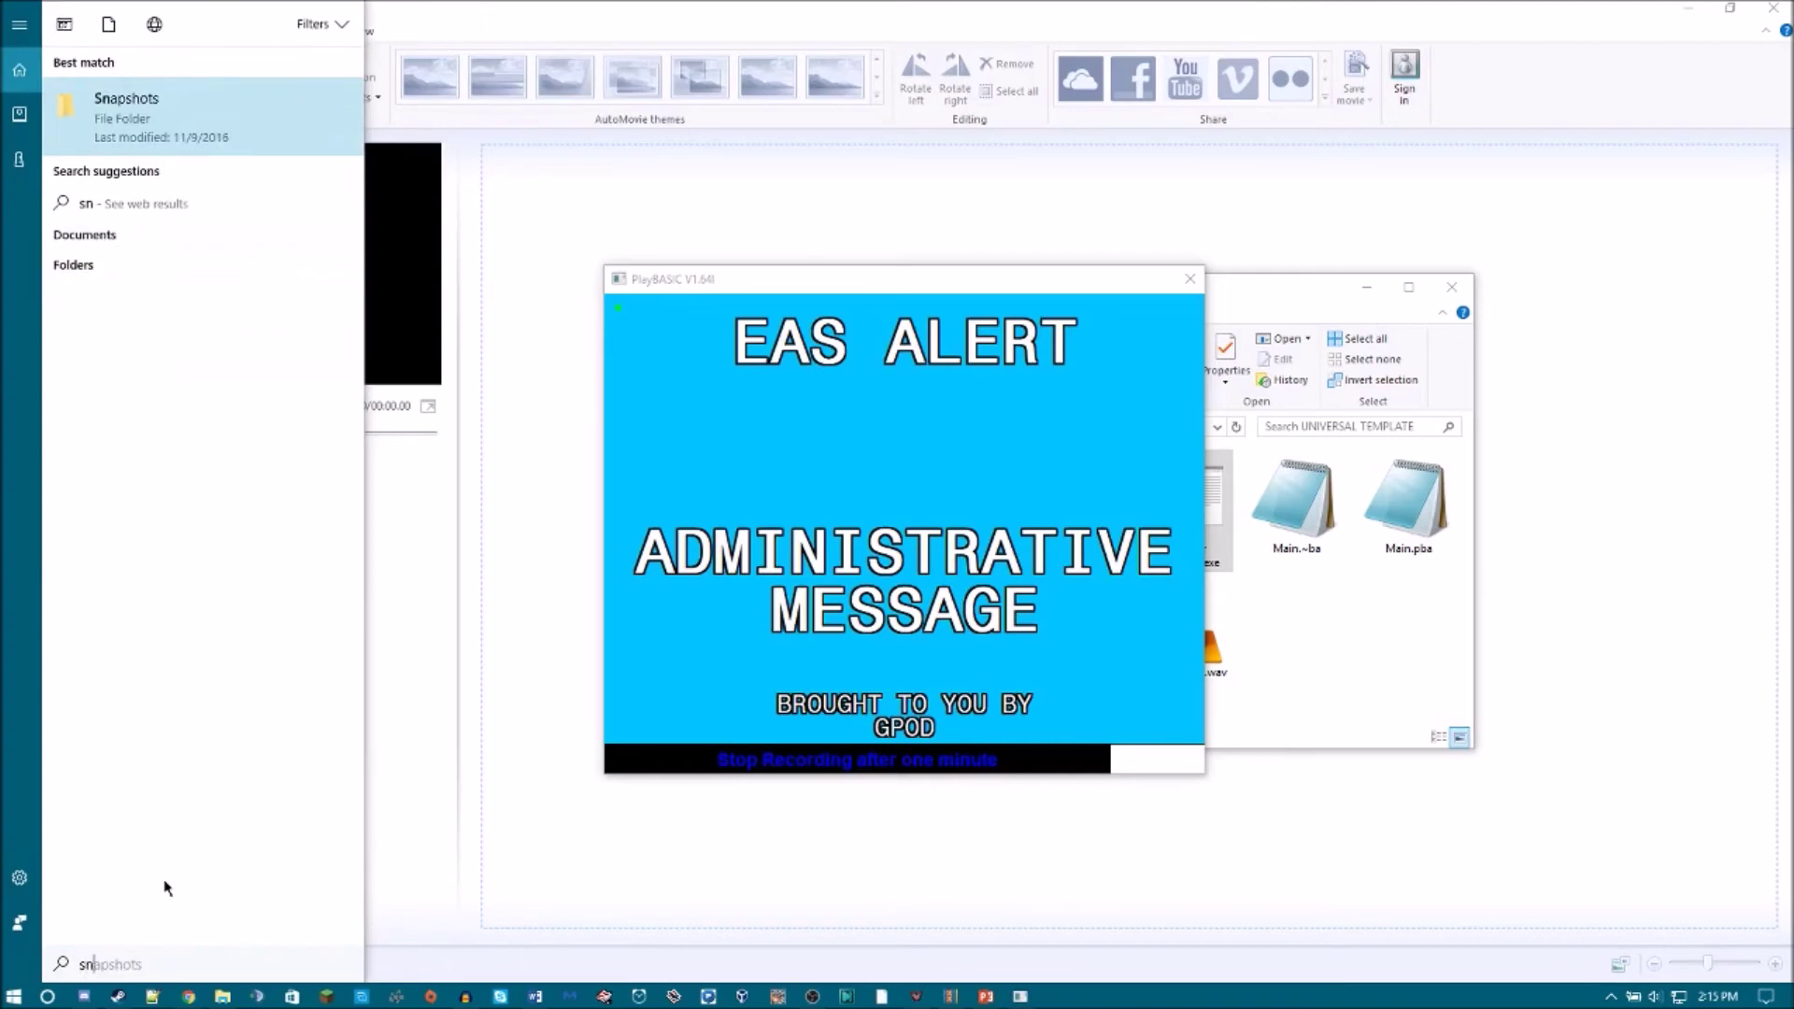
text(ipping tool)
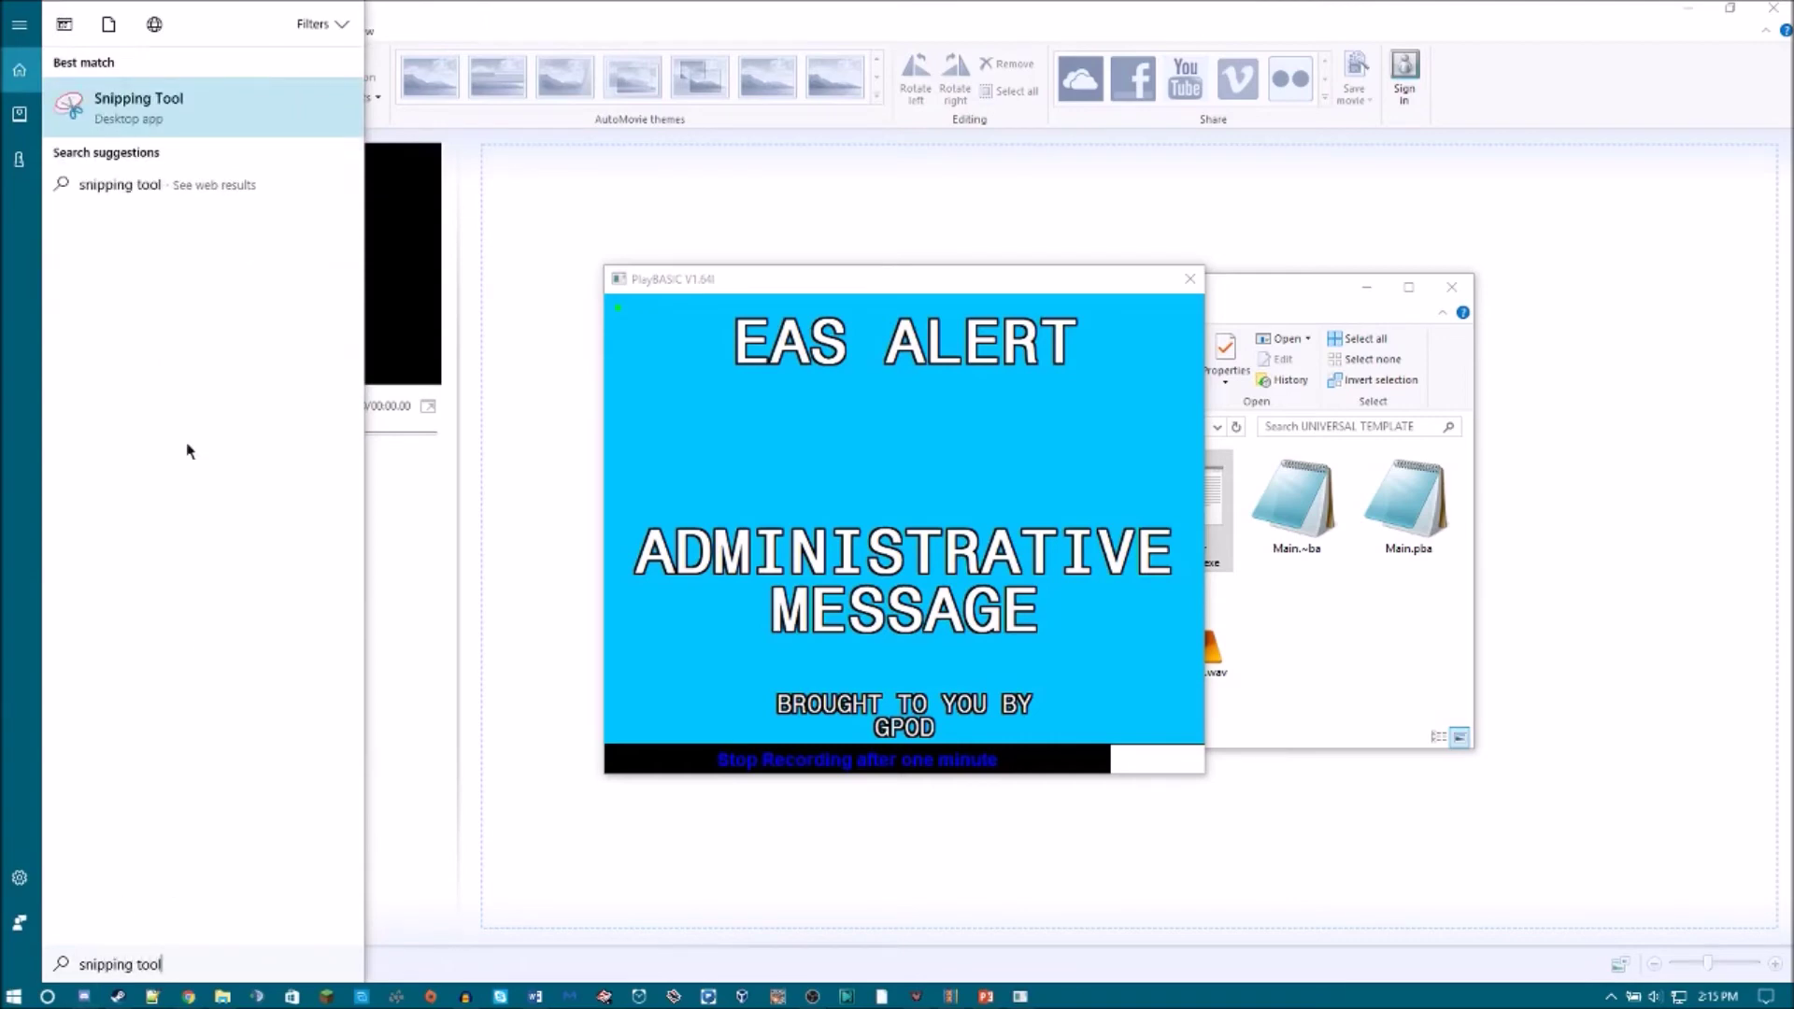
click(73, 101)
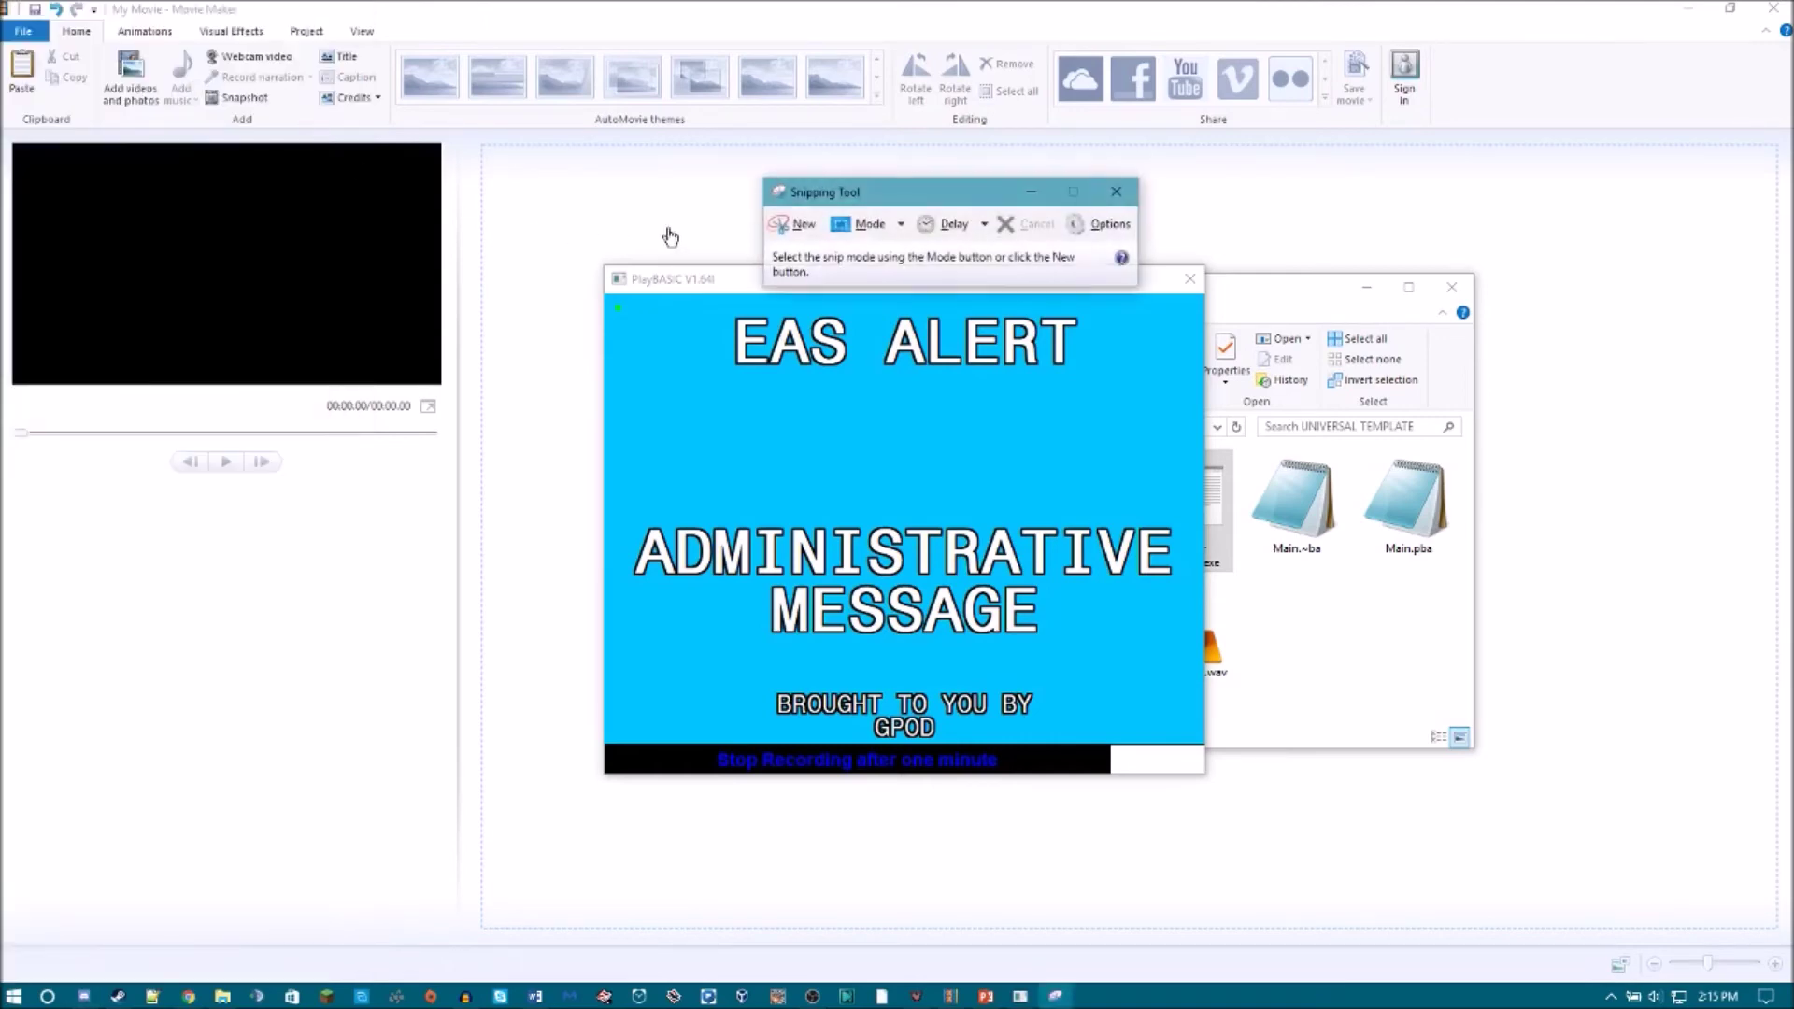
drag(950, 204, 963, 163)
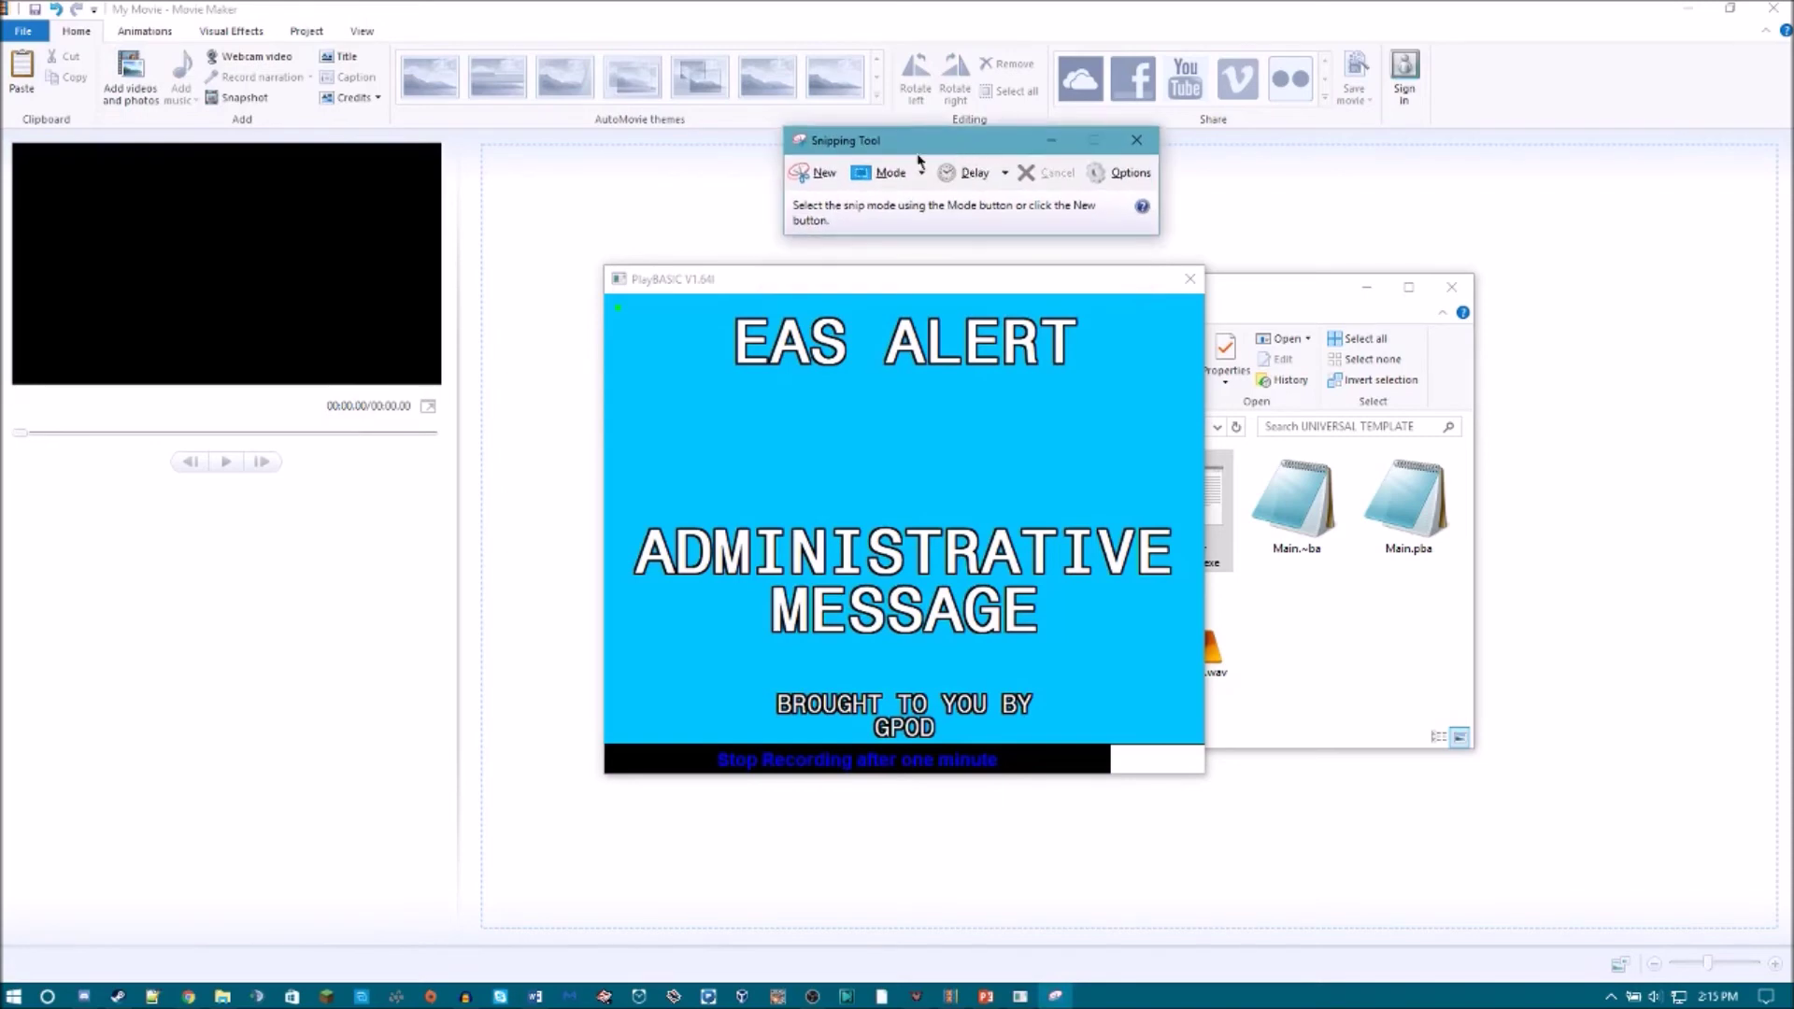
click(806, 181)
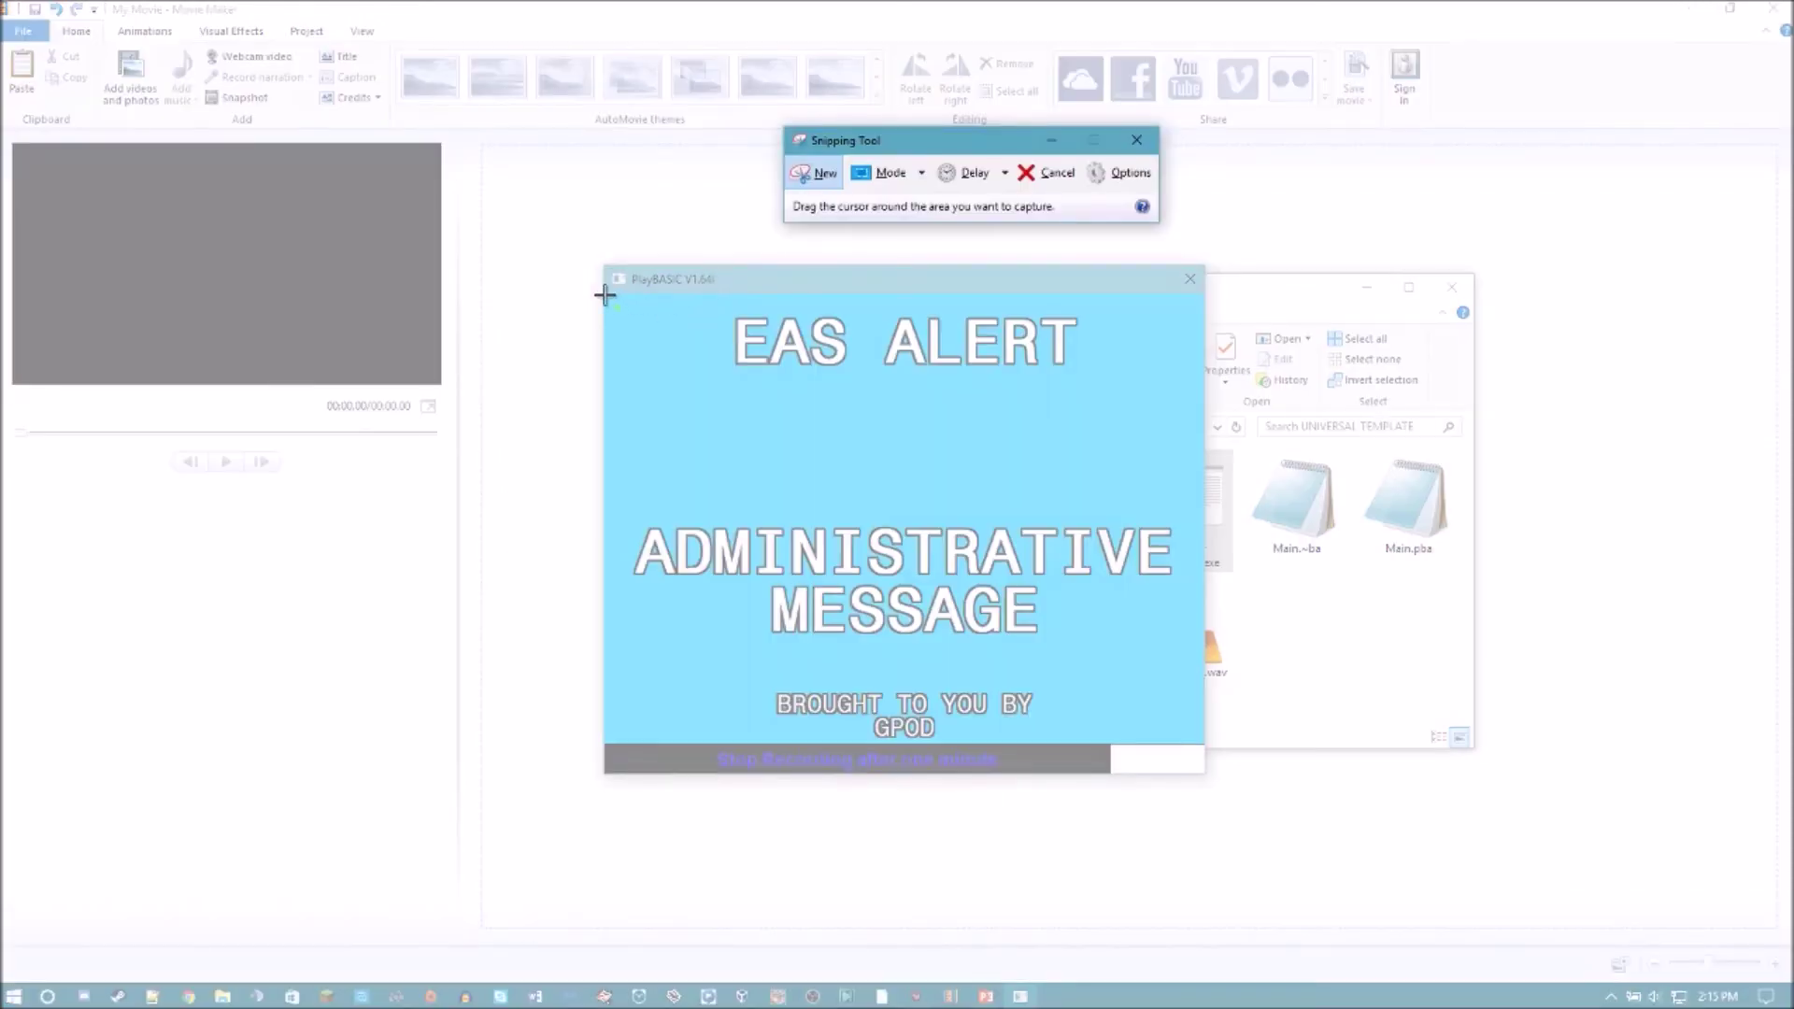
drag(604, 293, 1200, 740)
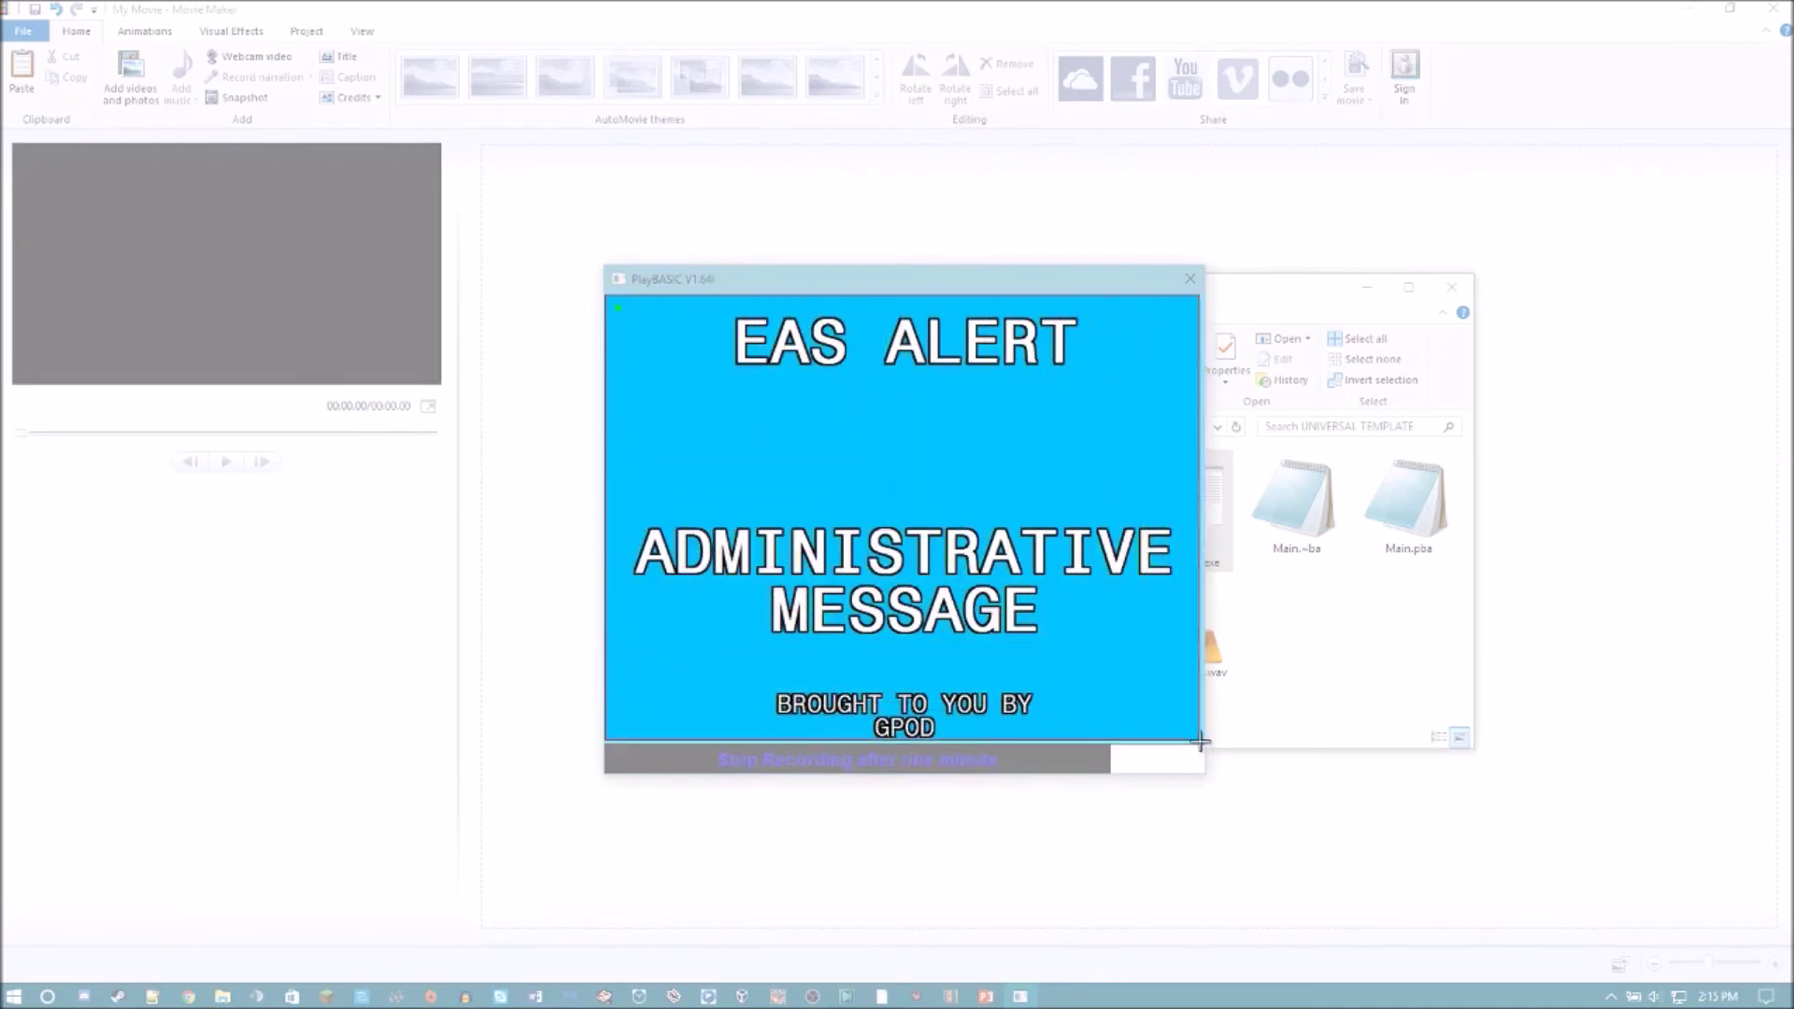
drag(1201, 741, 1202, 741)
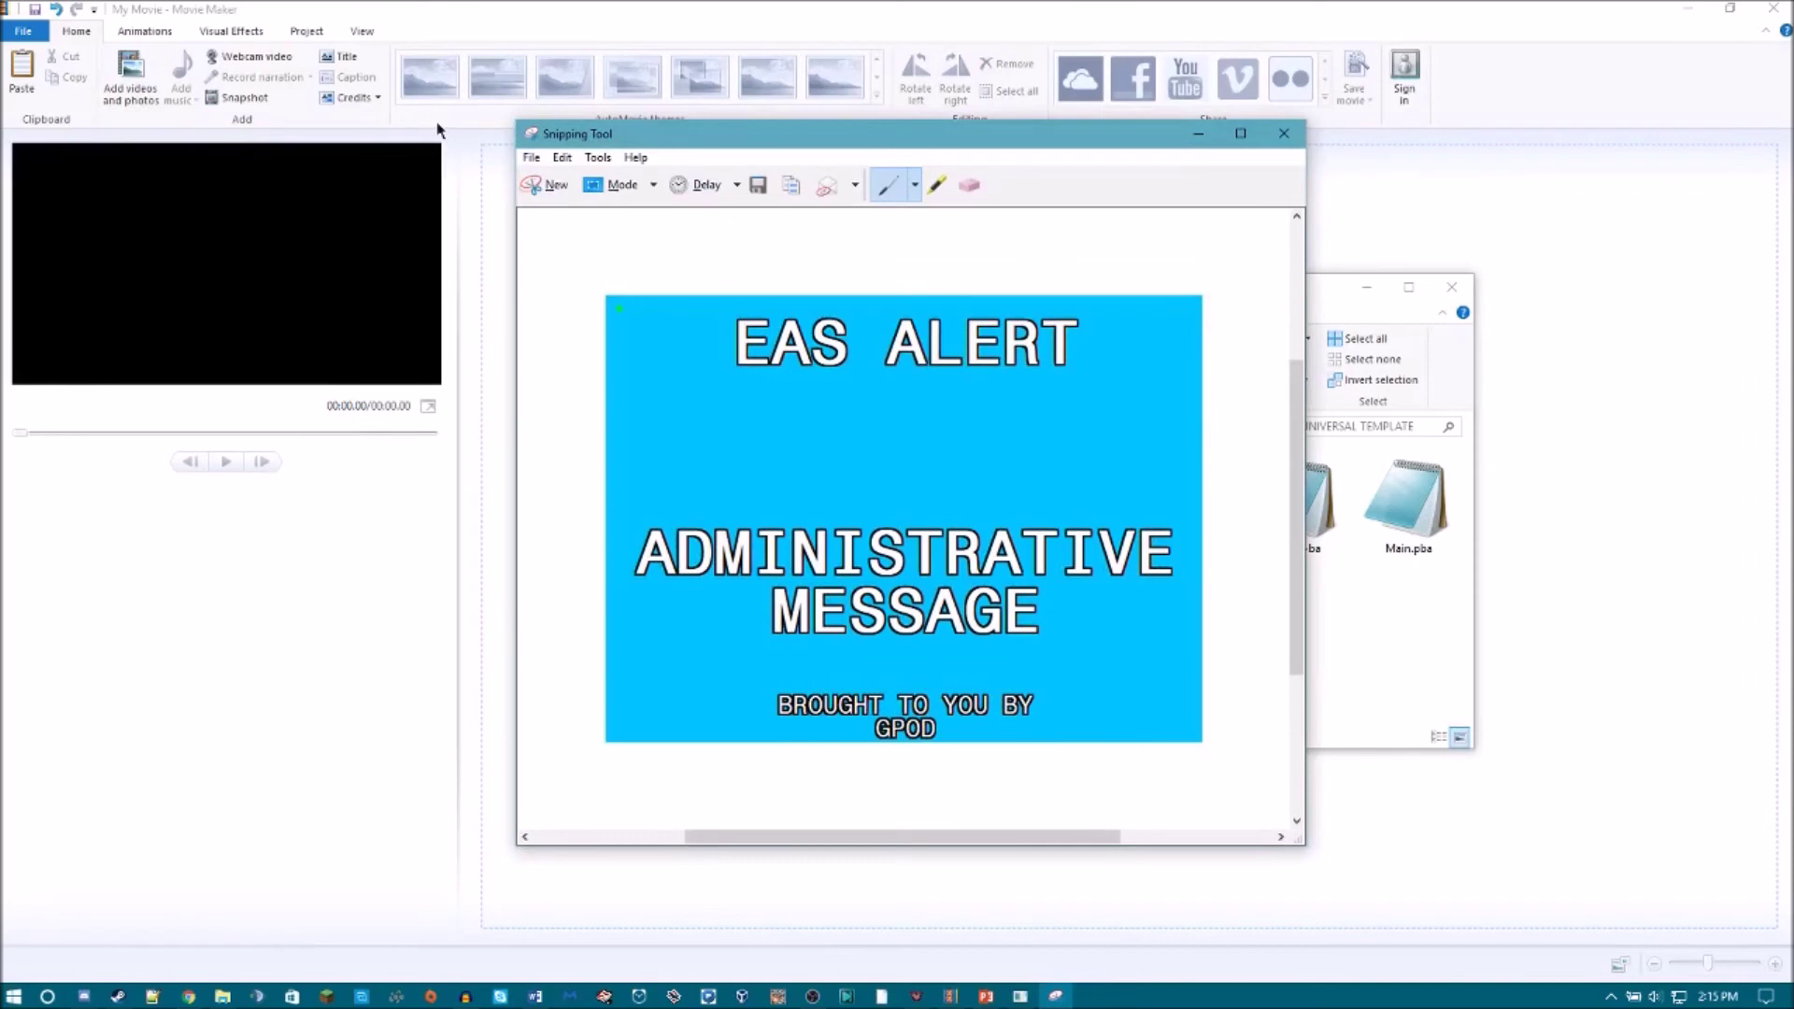
Save the snip as adminmessage PNG in the Videos > EAS > Images folder.
click(536, 165)
click(553, 207)
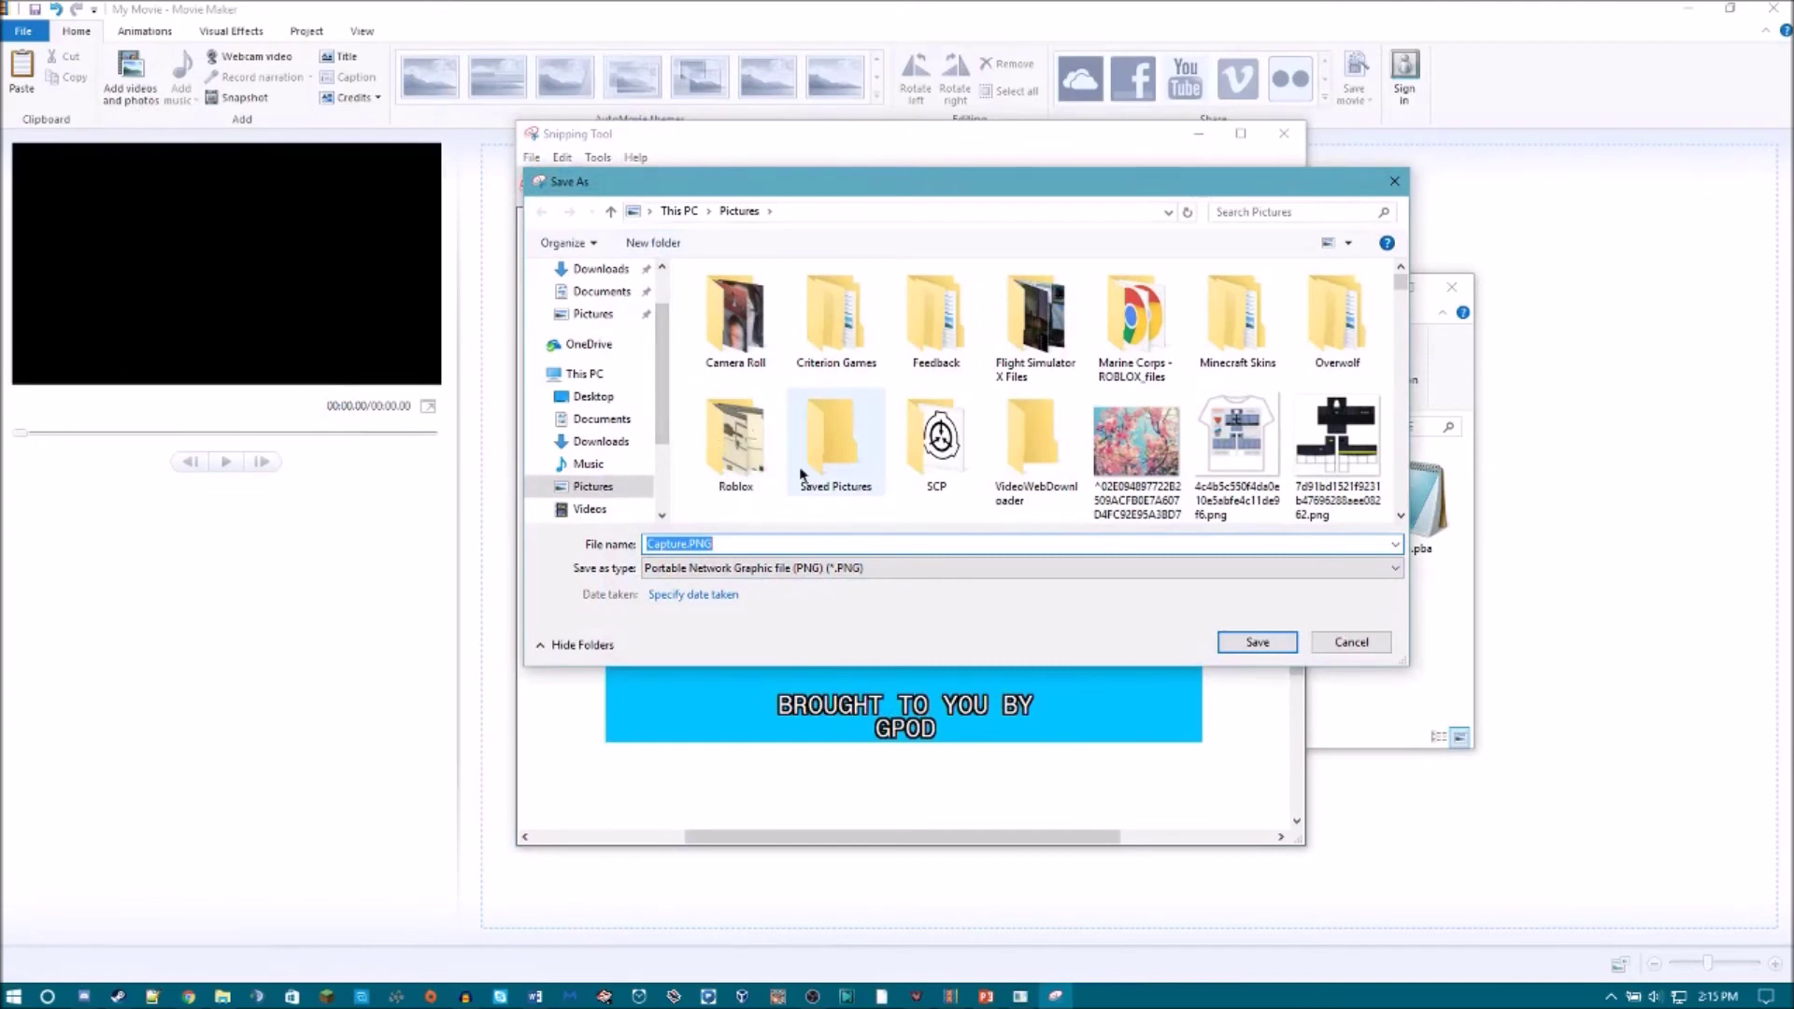
scroll(599, 448, down, 2)
click(589, 411)
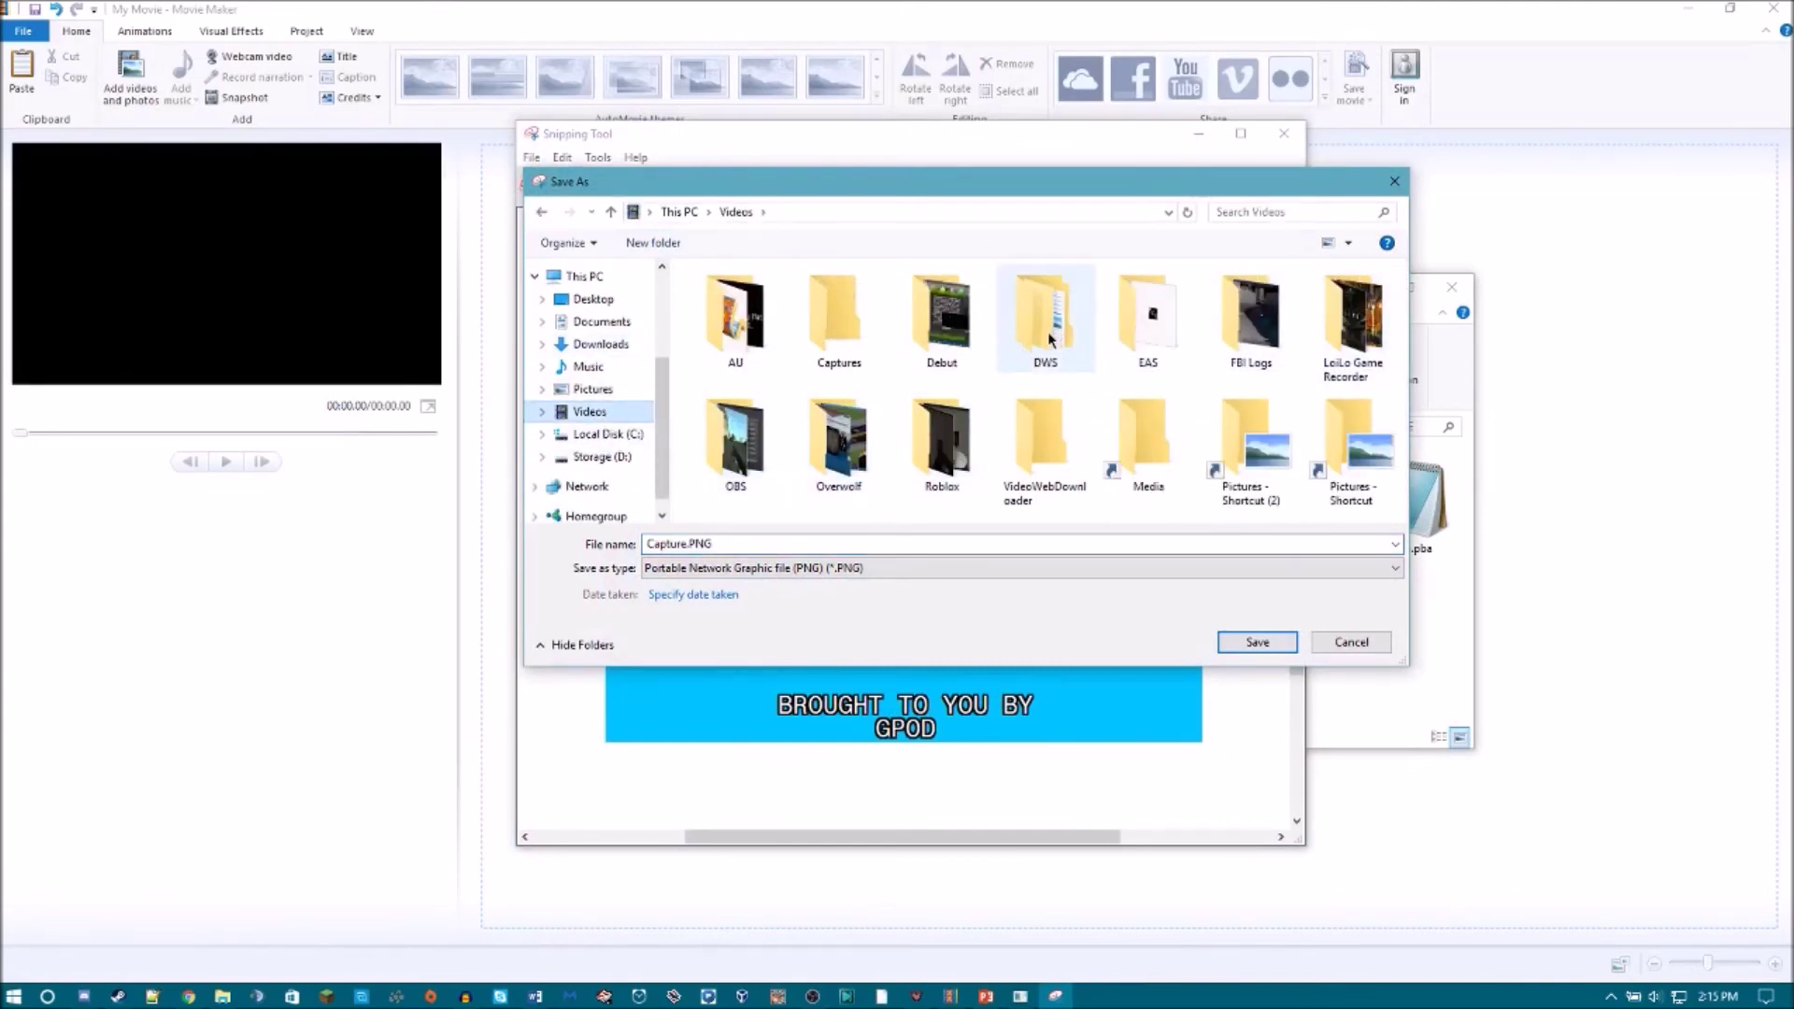
double_click(1131, 331)
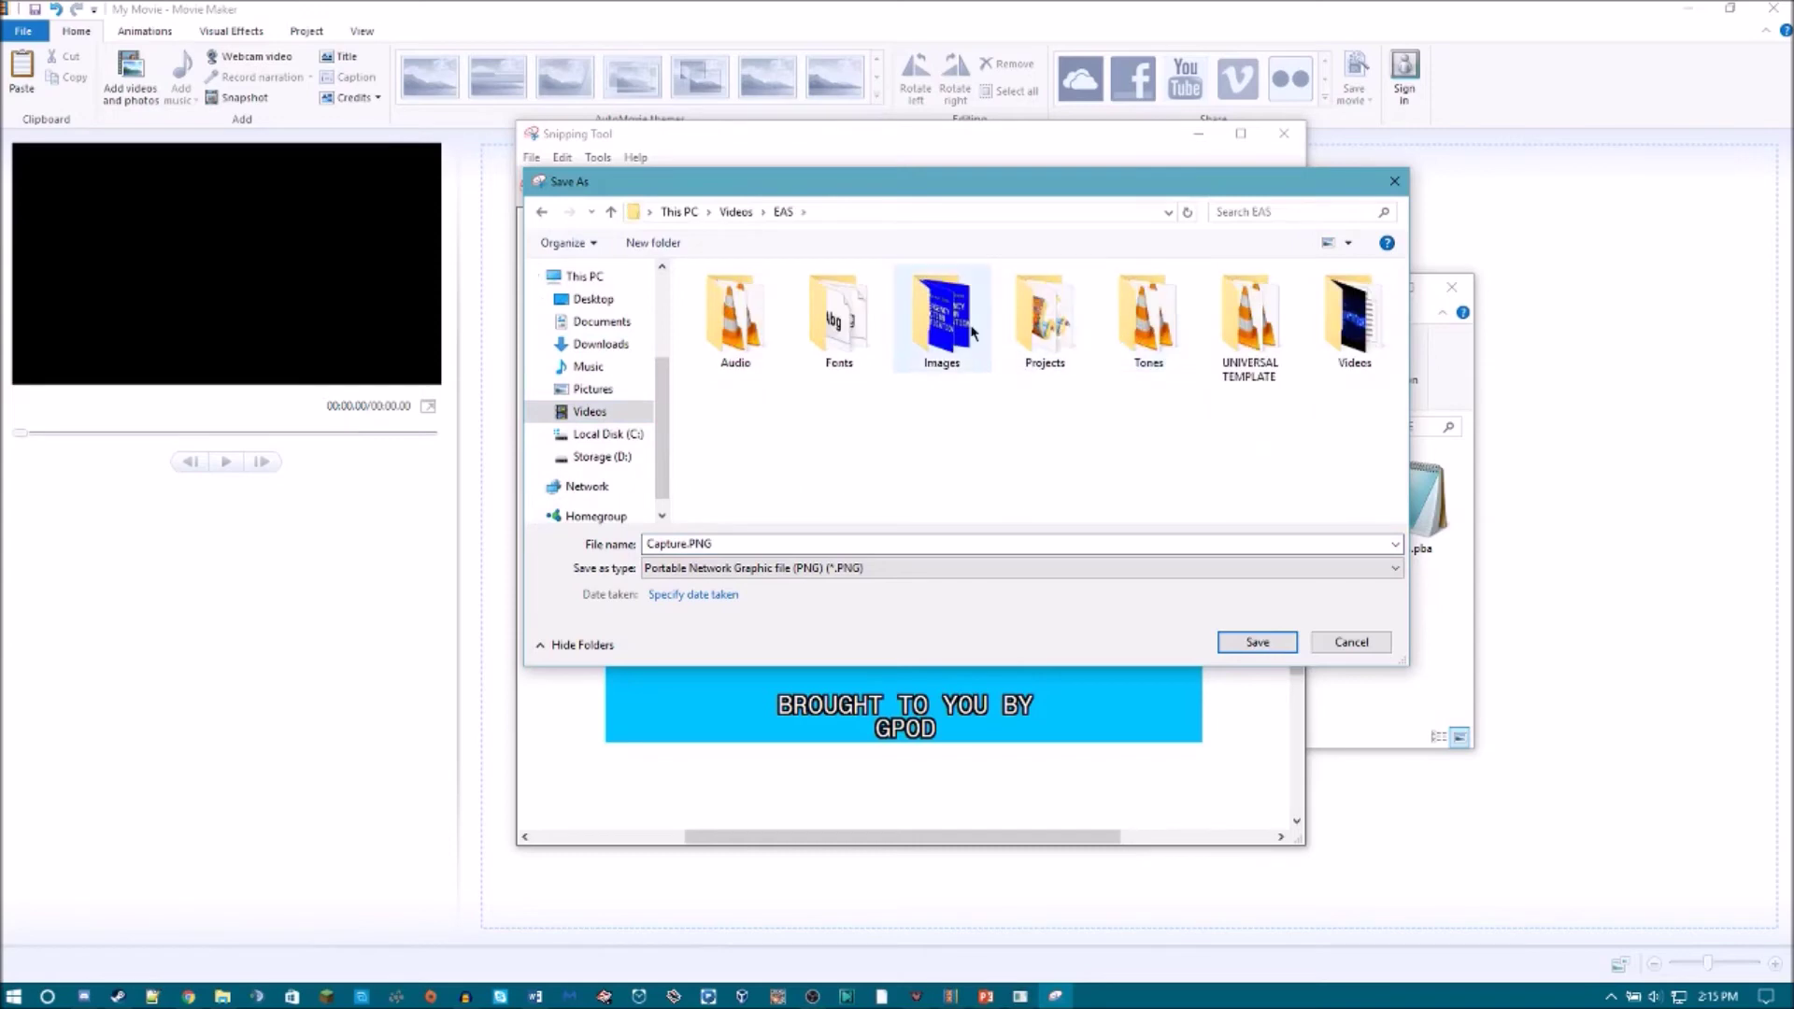
double_click(942, 320)
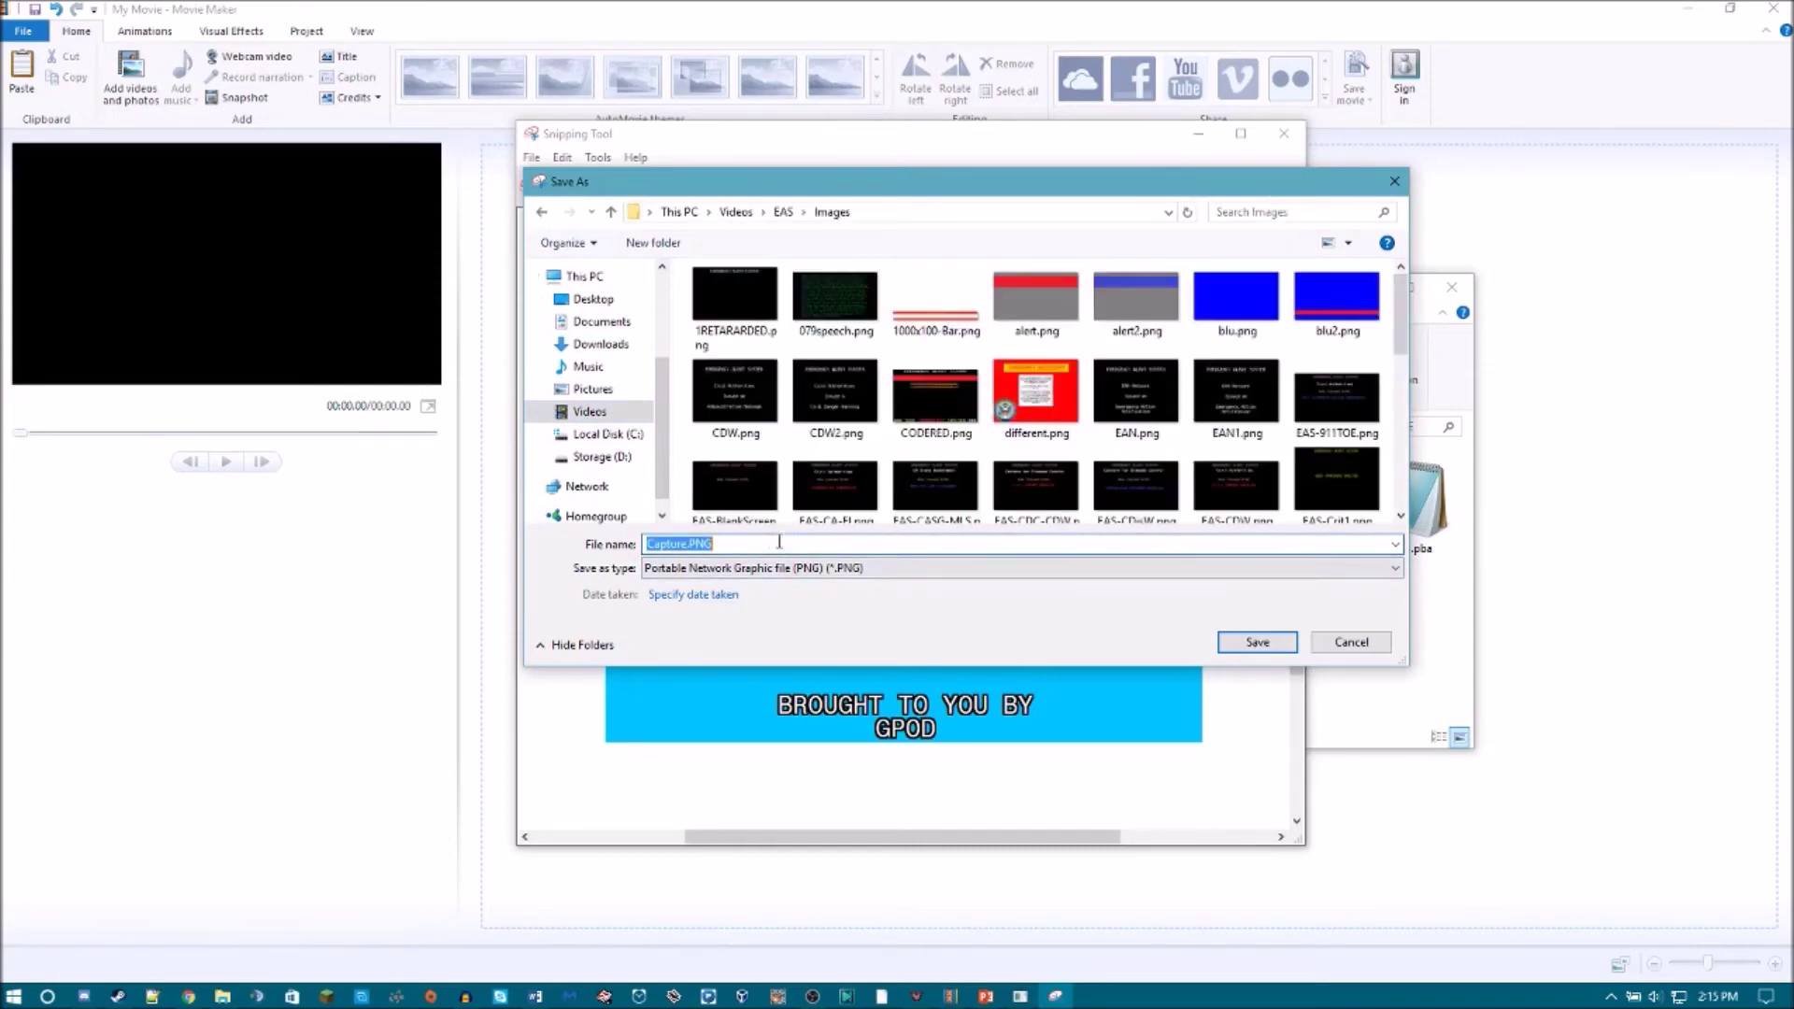
text(adm)
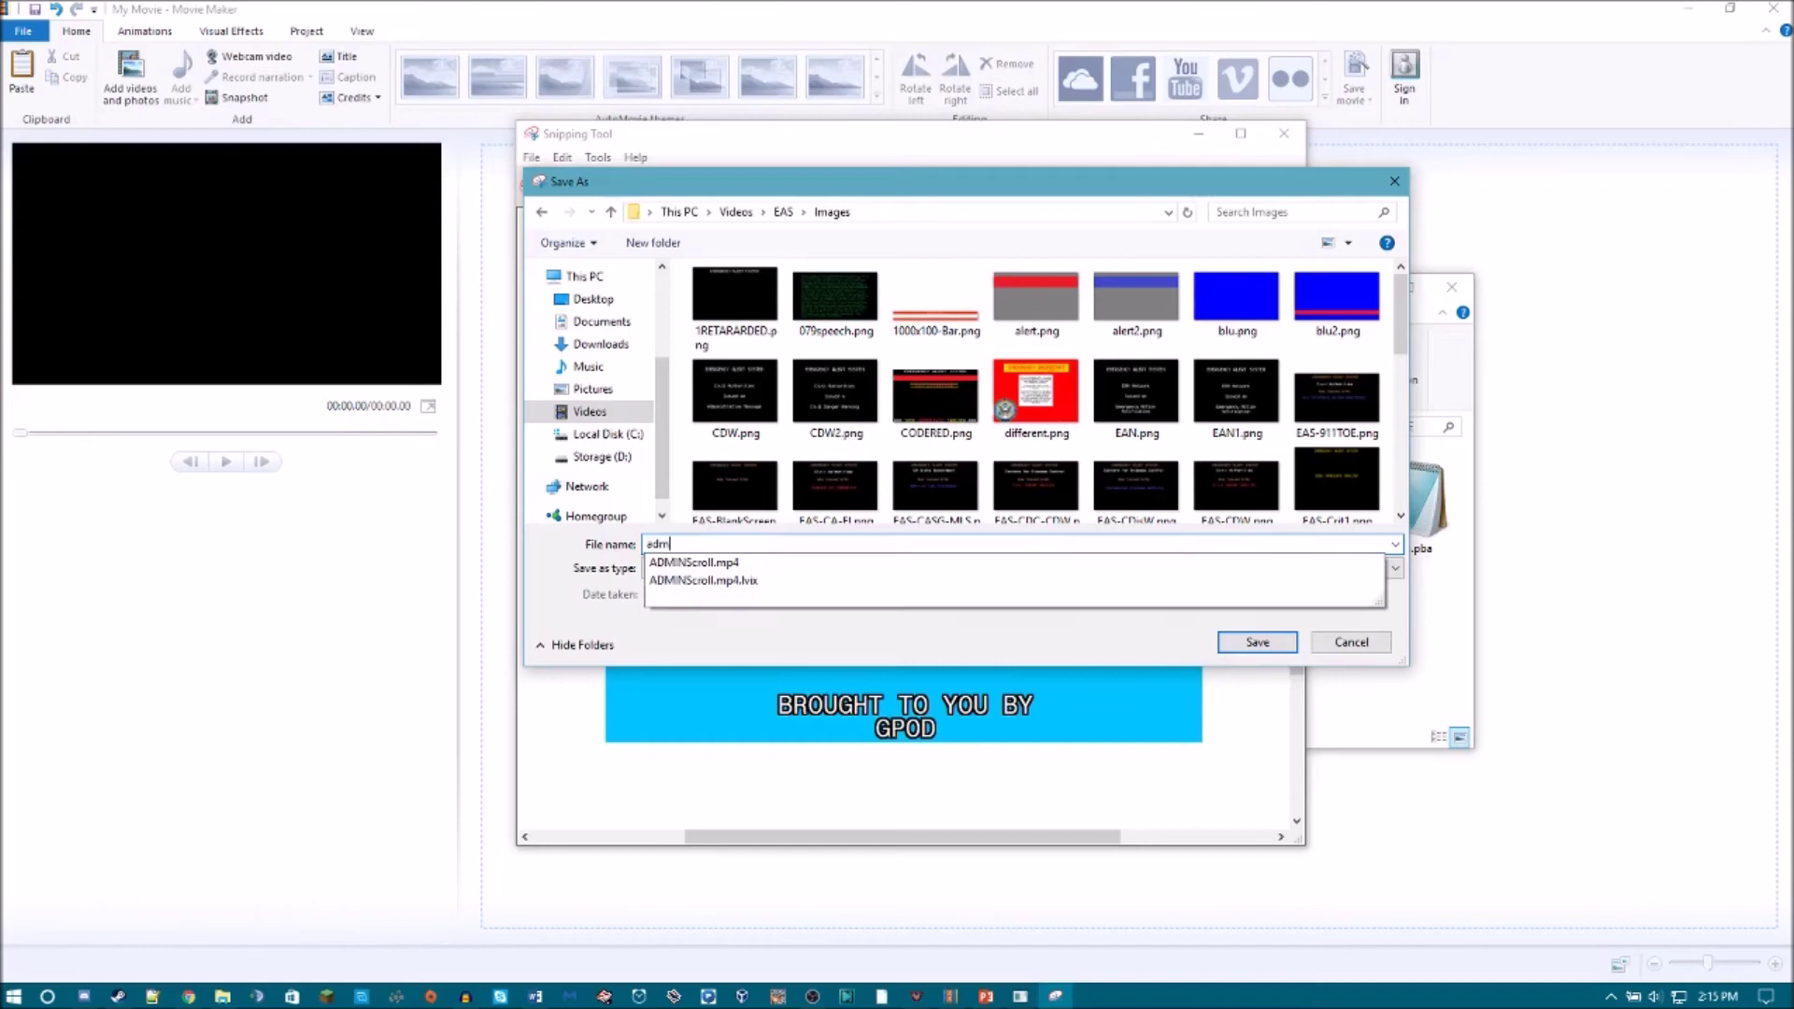
text(inmessa)
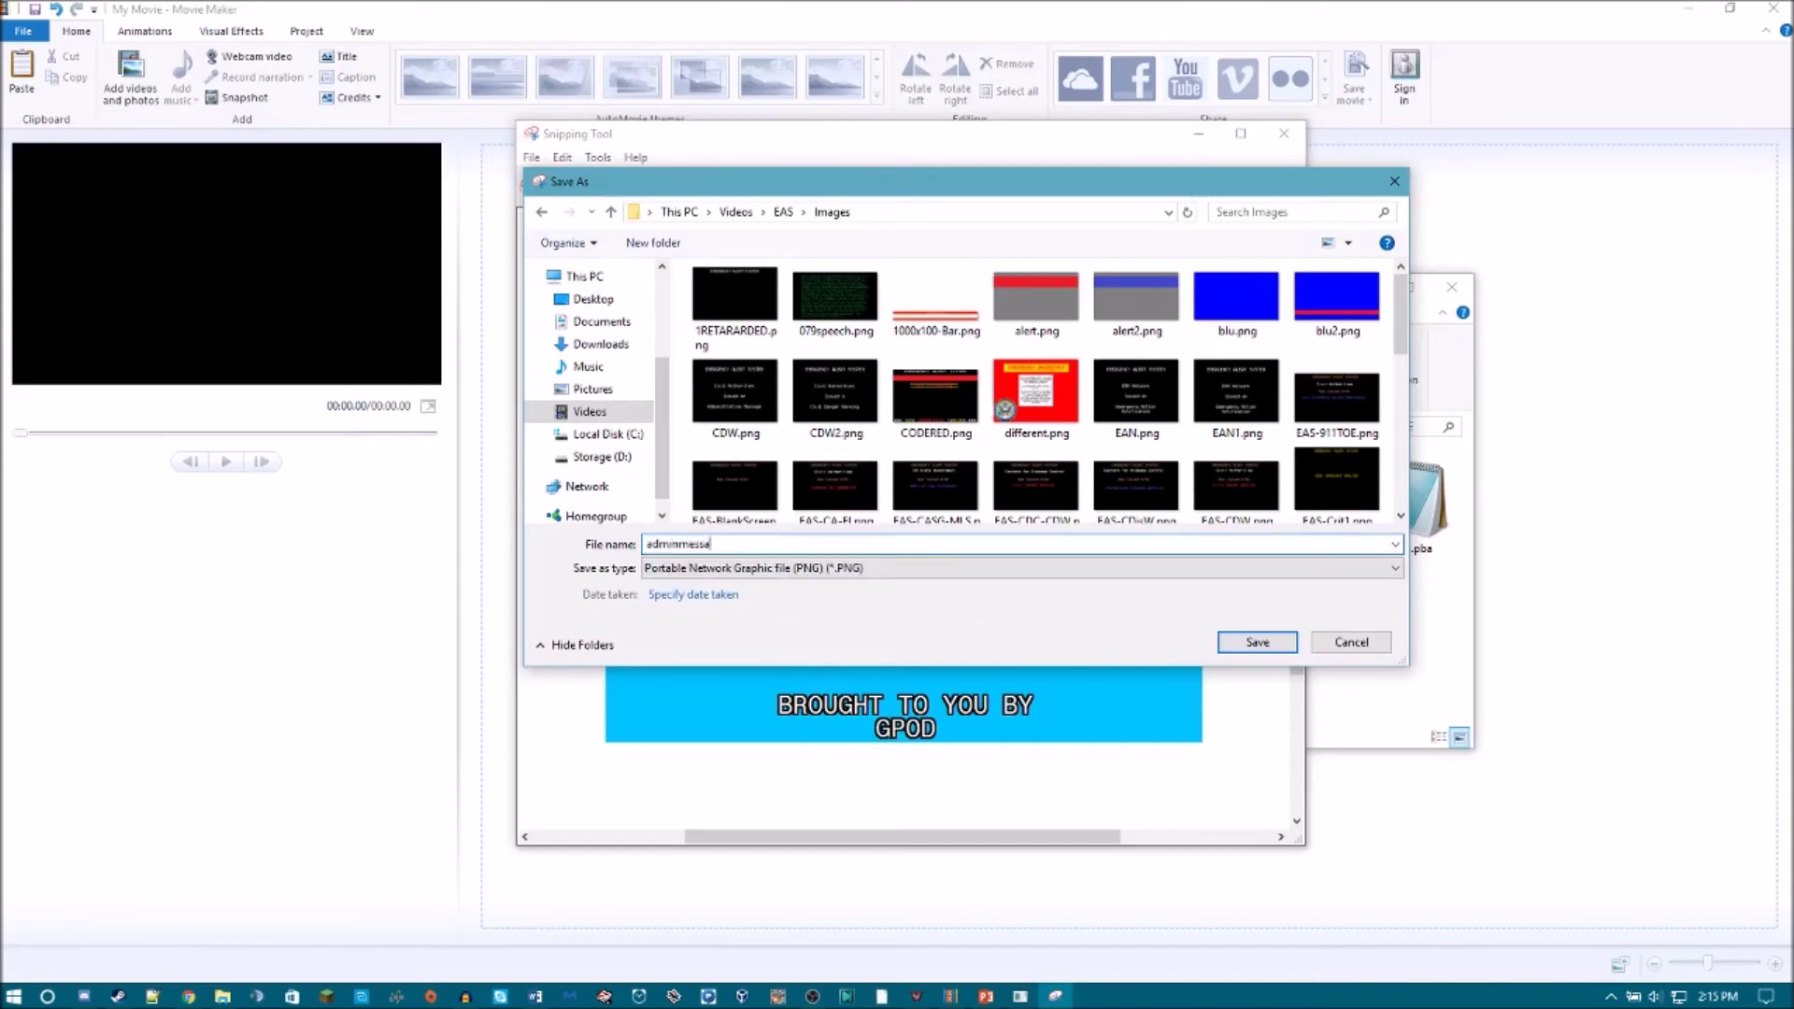
text(ge)
click(1258, 643)
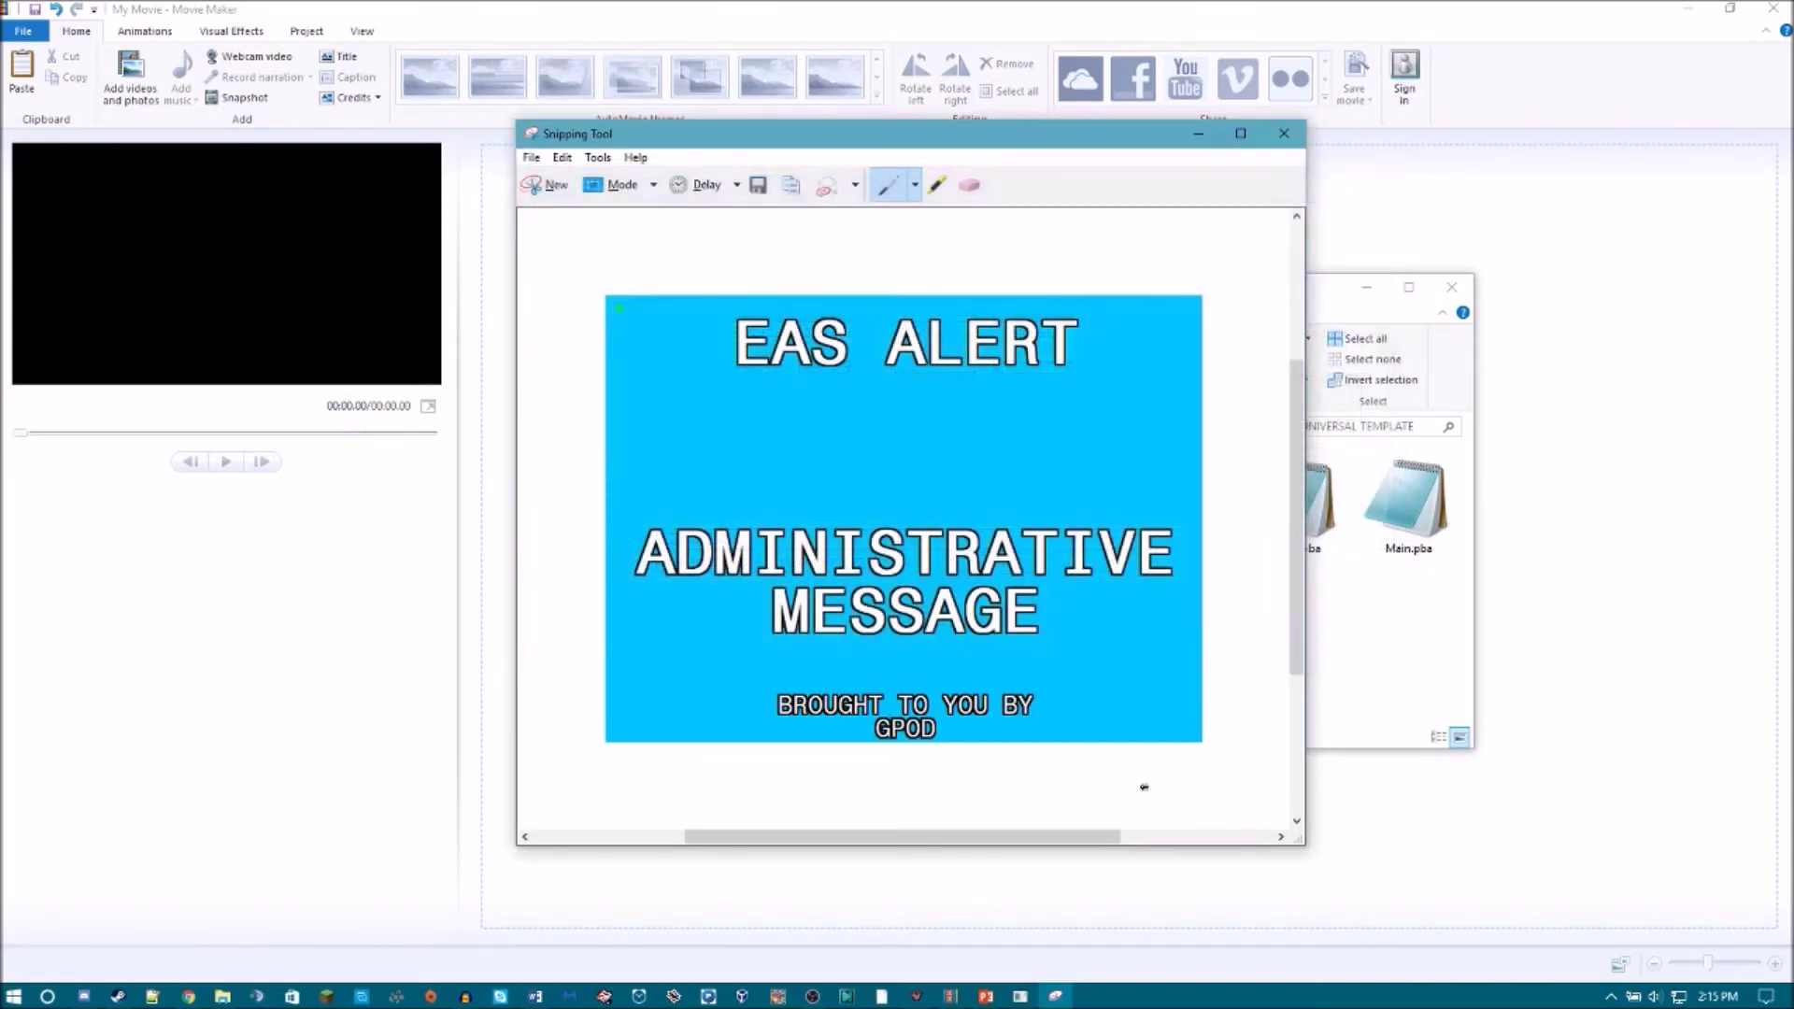
click(985, 997)
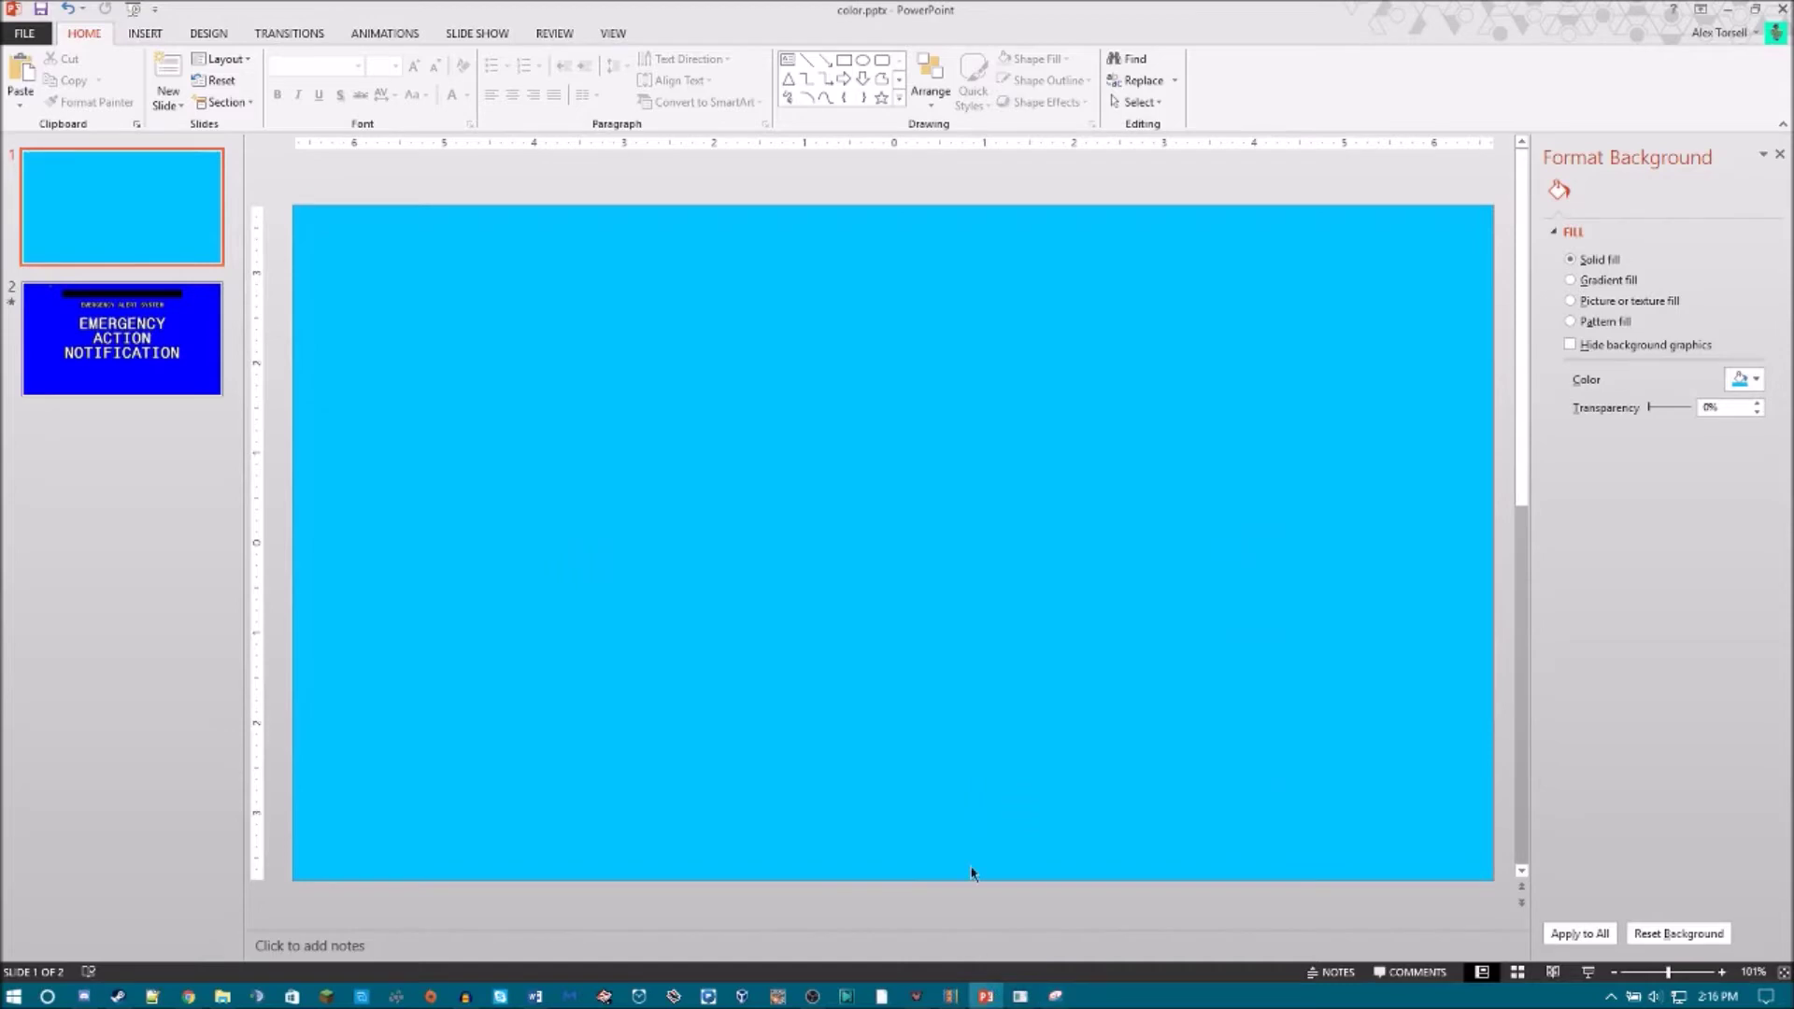
Delete slide 2, the Emergency Action Notification slide, from color.pptx.
click(33, 33)
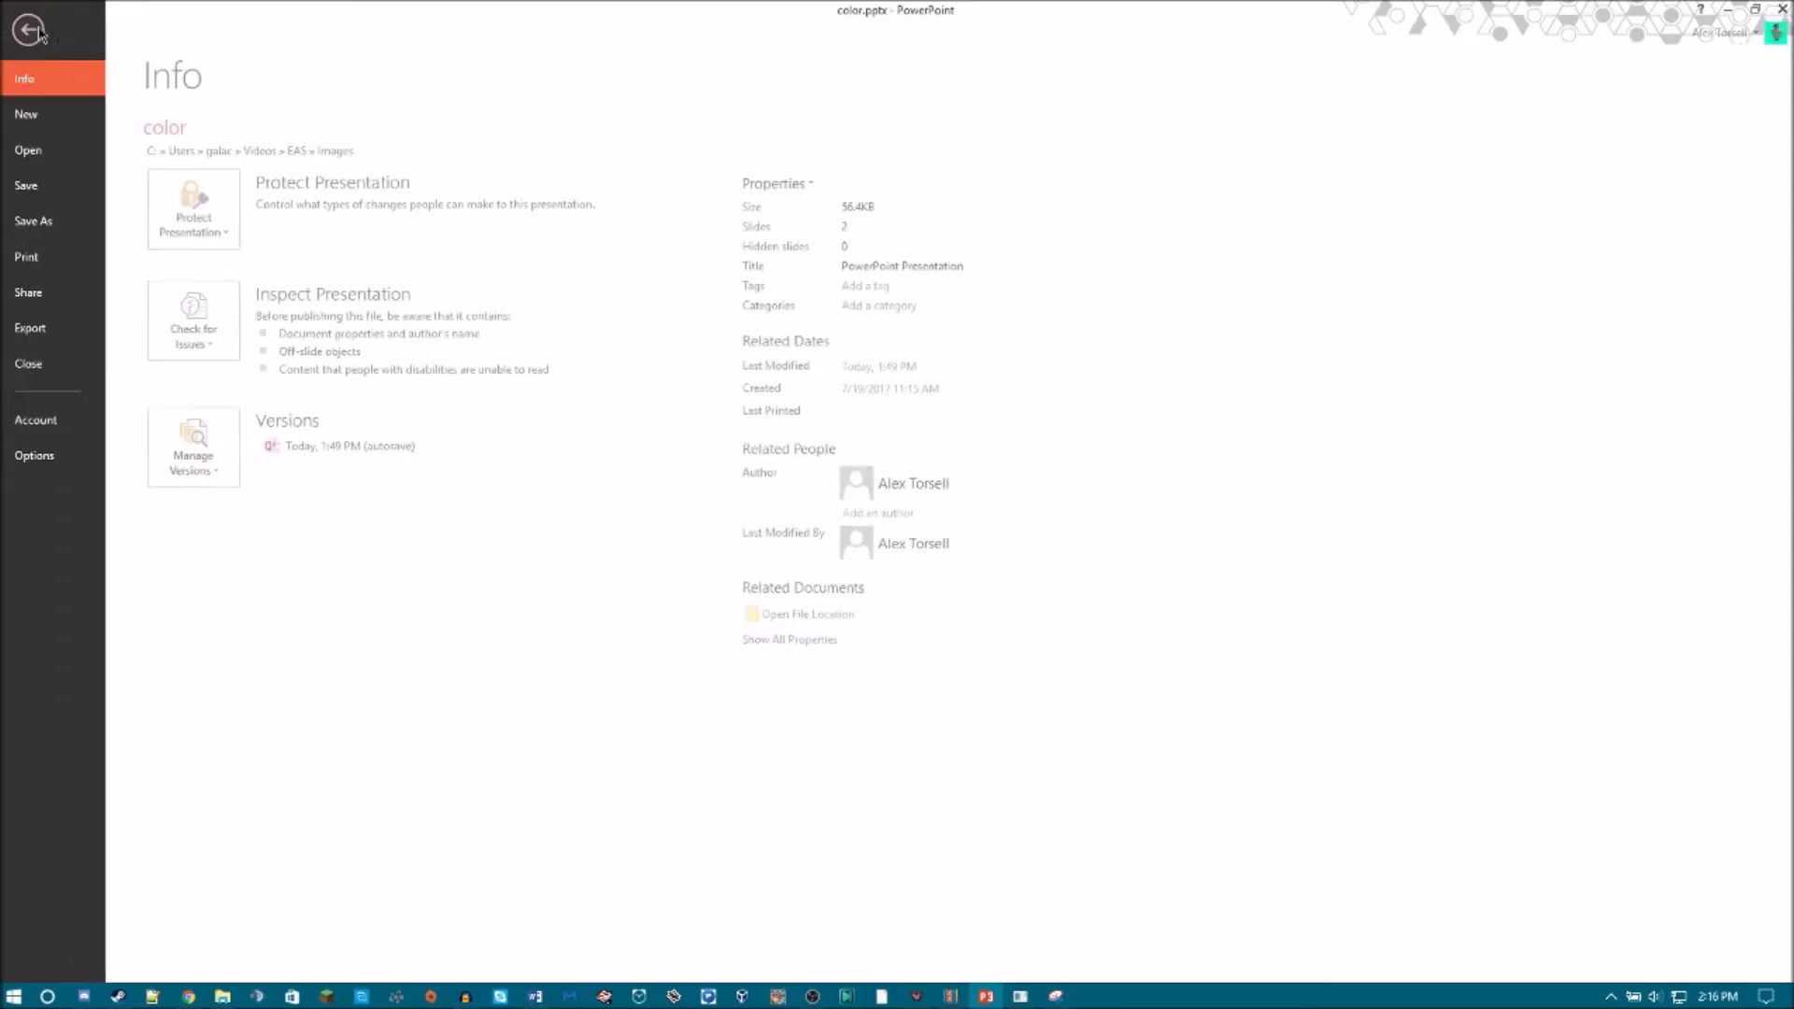
click(169, 317)
right_click(168, 317)
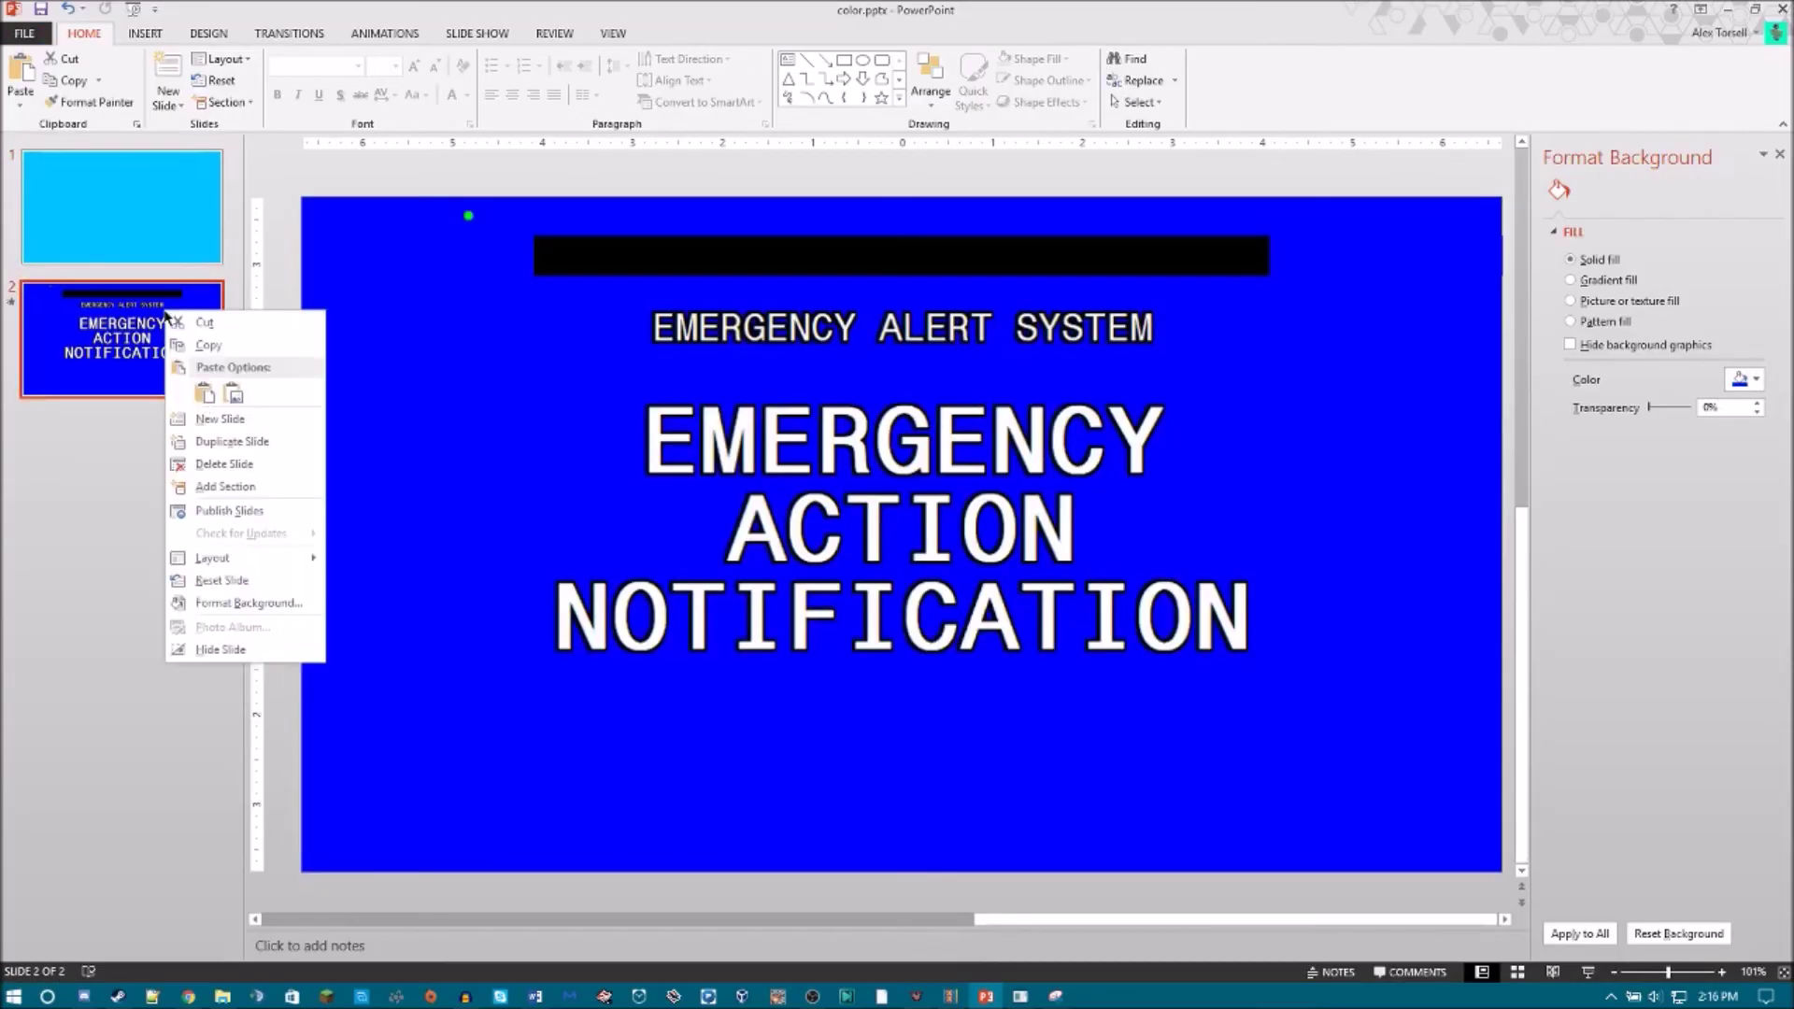
click(224, 463)
right_click(328, 242)
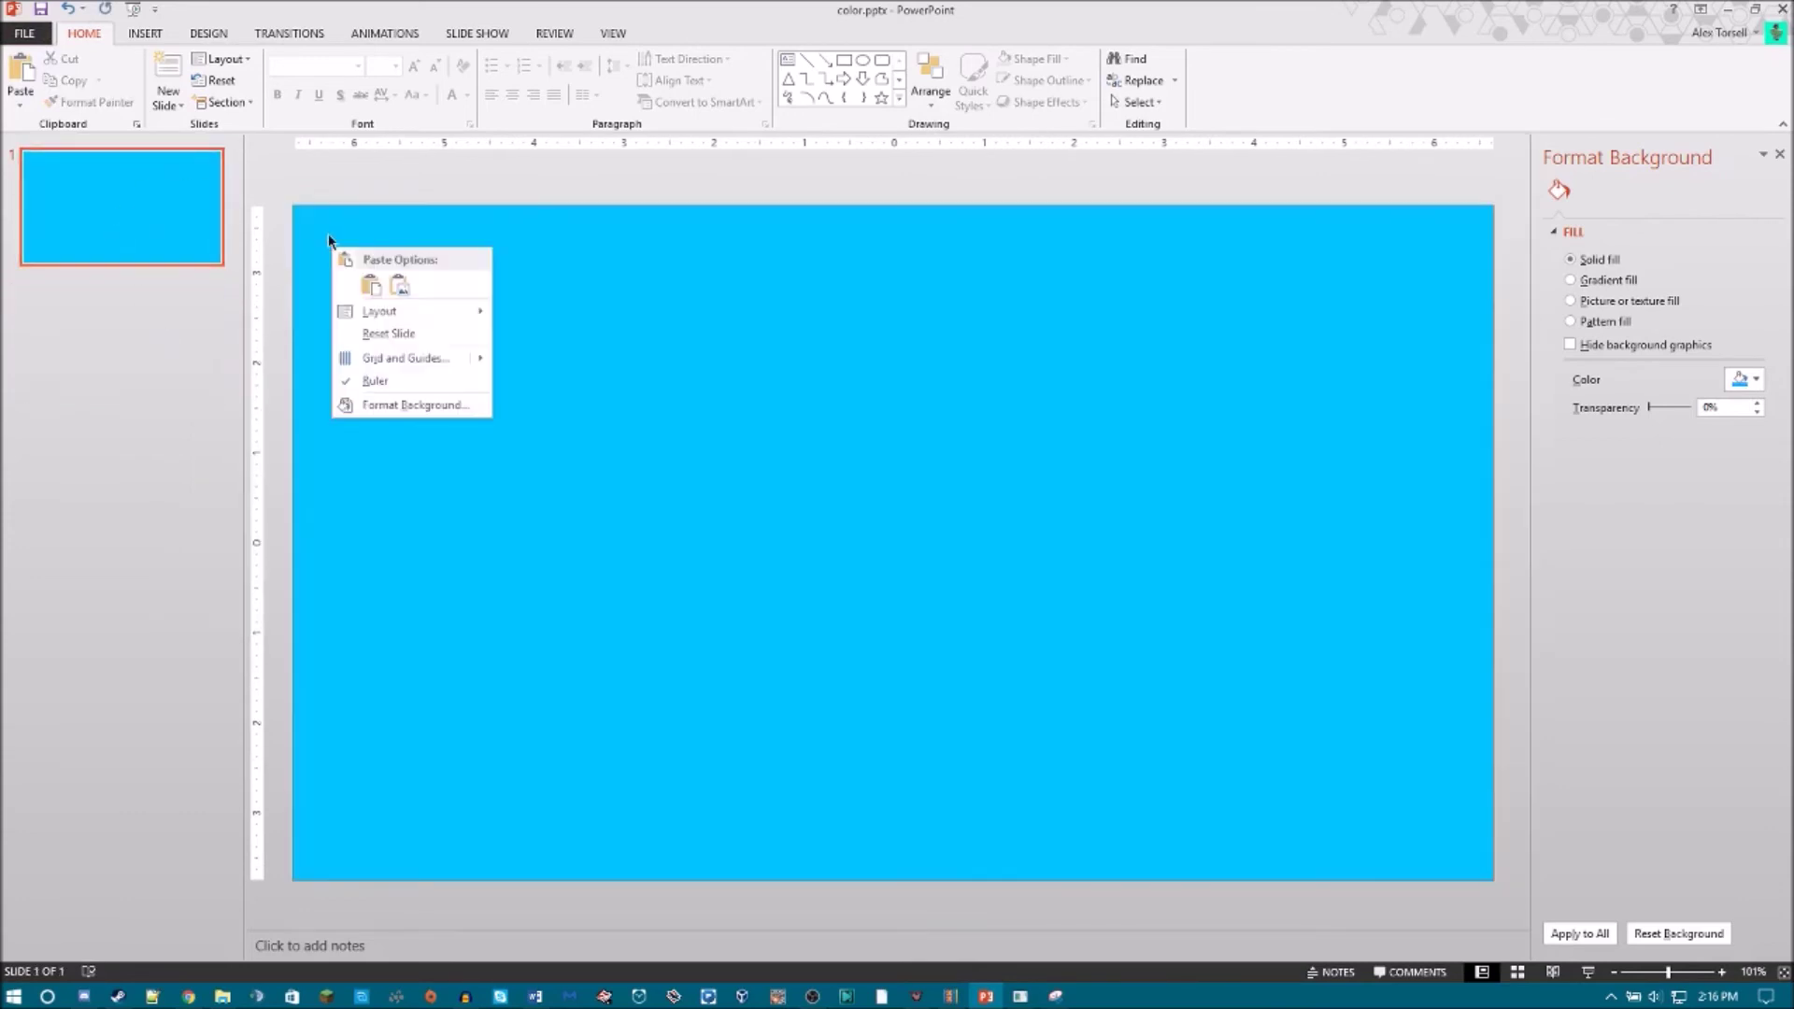
click(333, 241)
Insert adminmessage.PNG from Videos\EAS\Images onto the cyan slide.
click(138, 38)
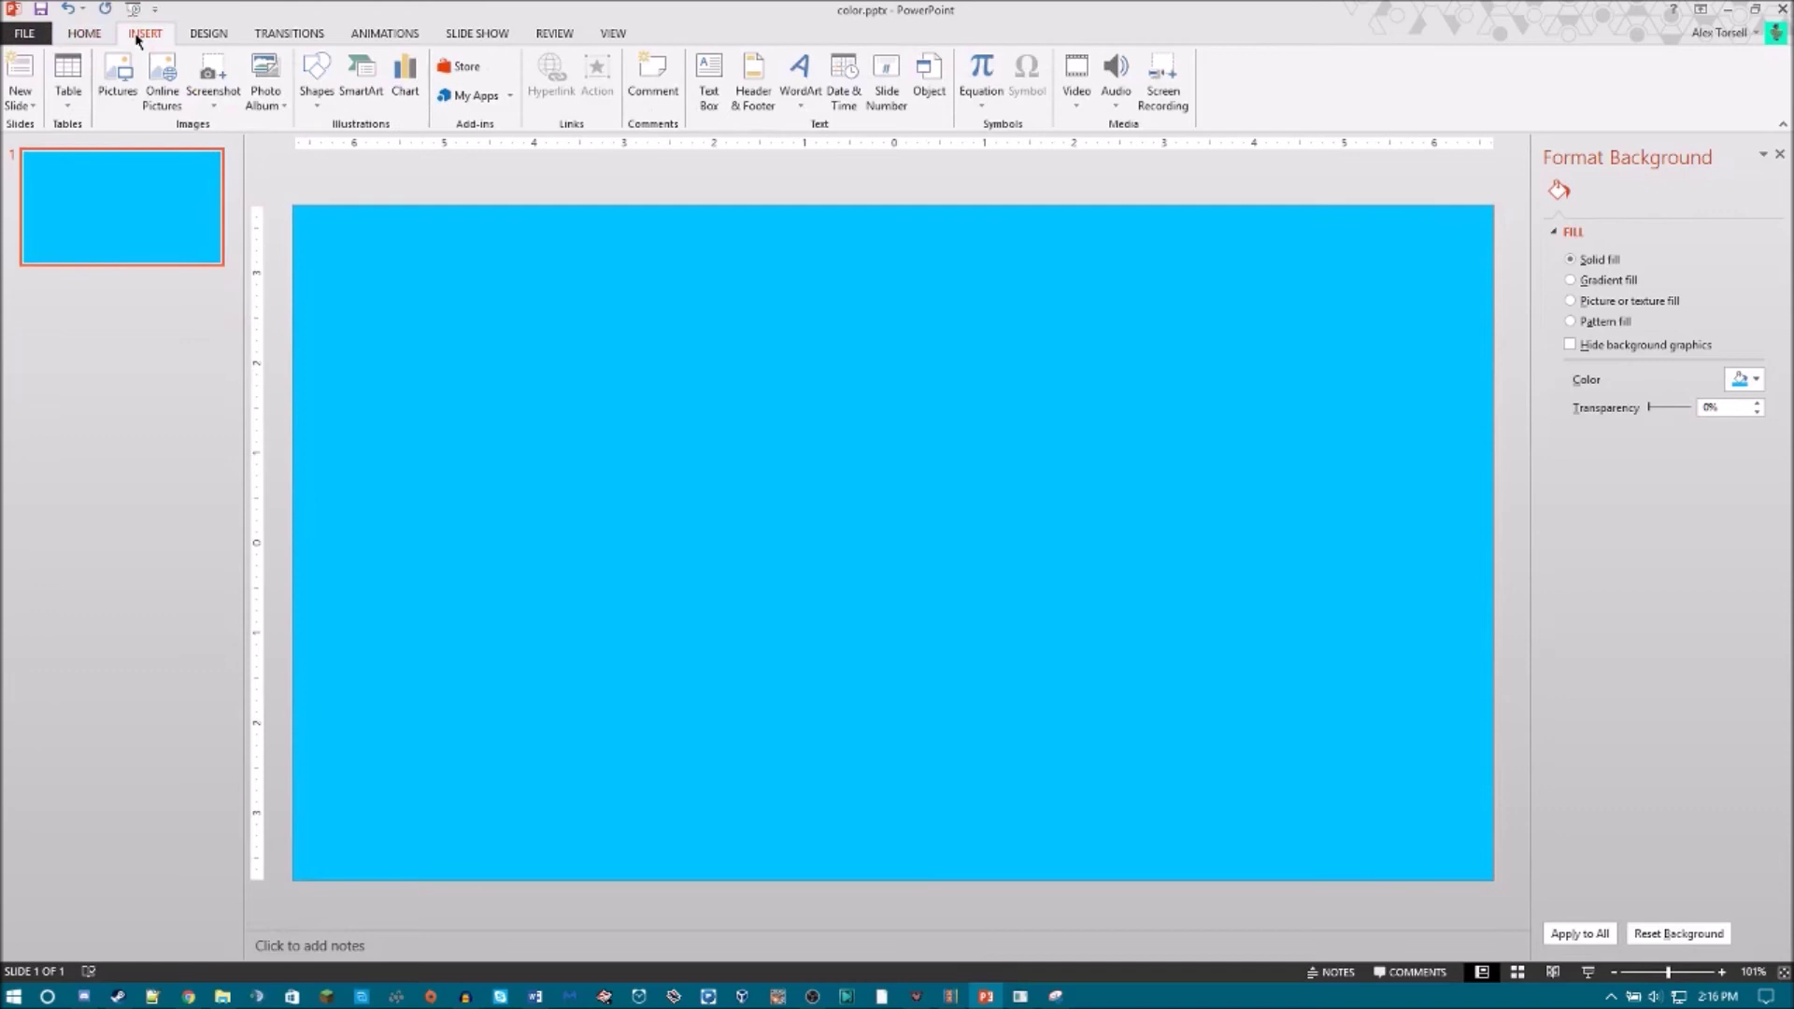
click(118, 77)
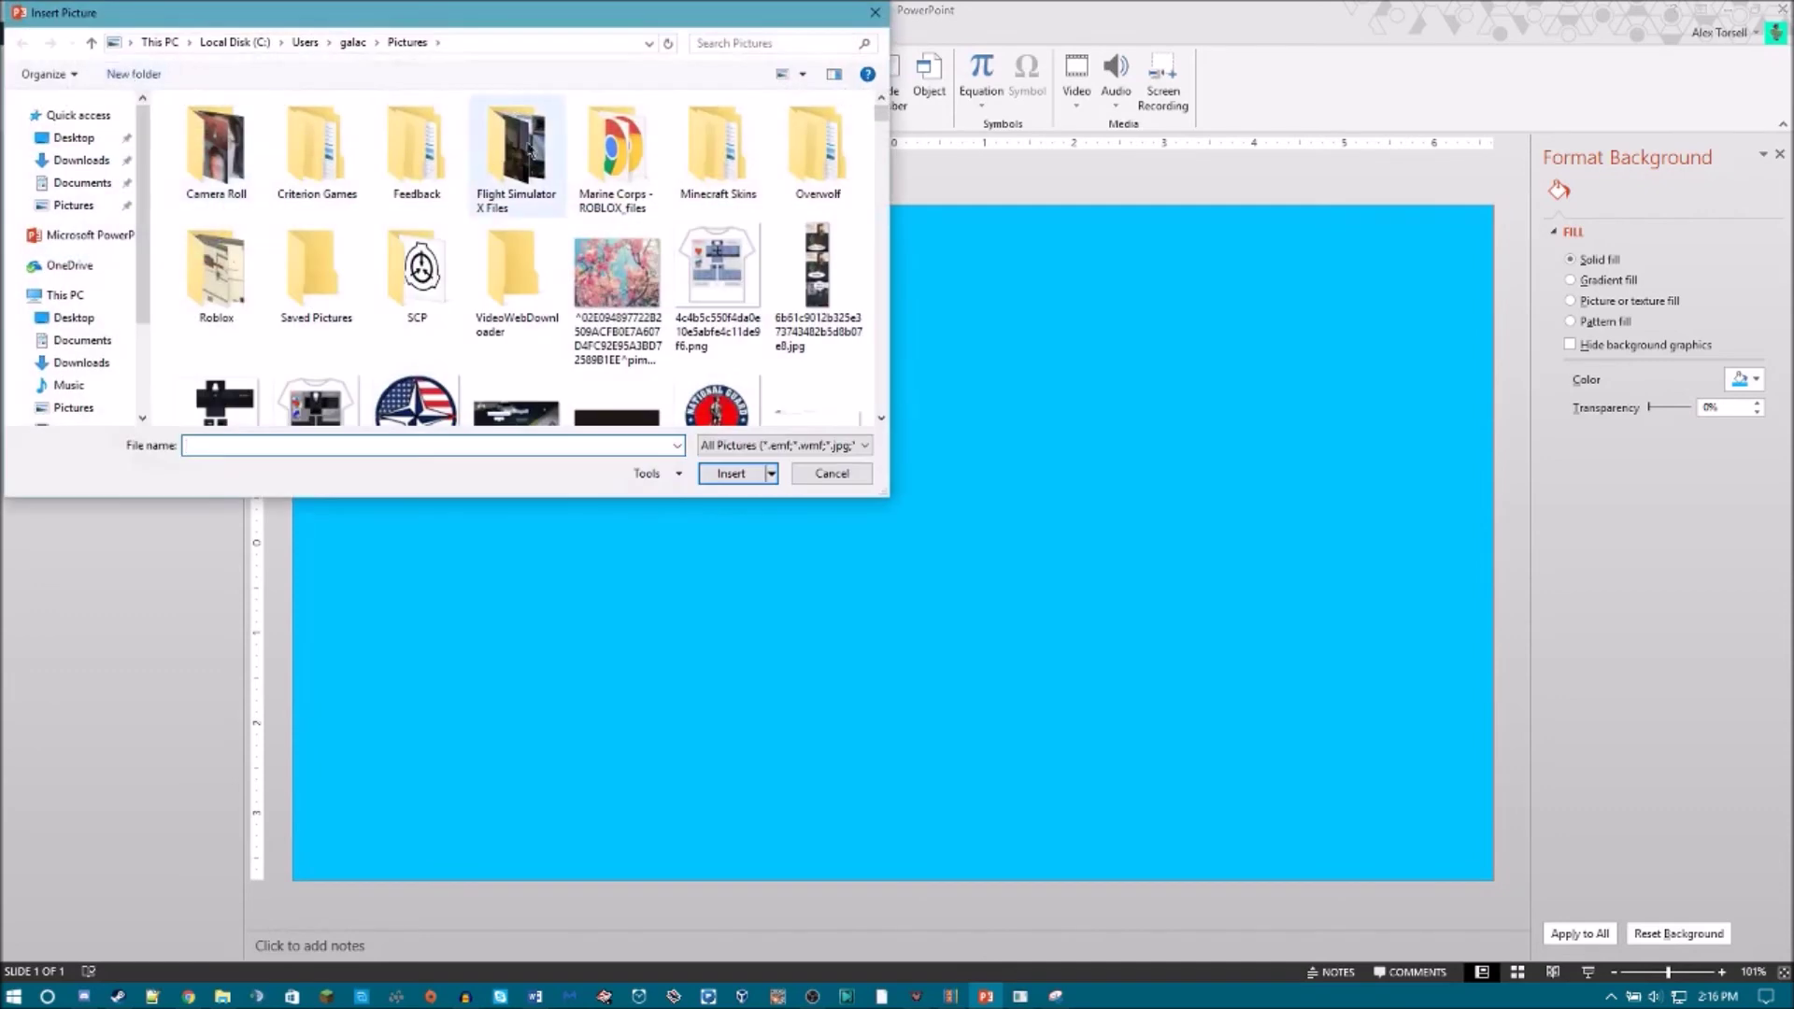
scroll(106, 336, down, 2)
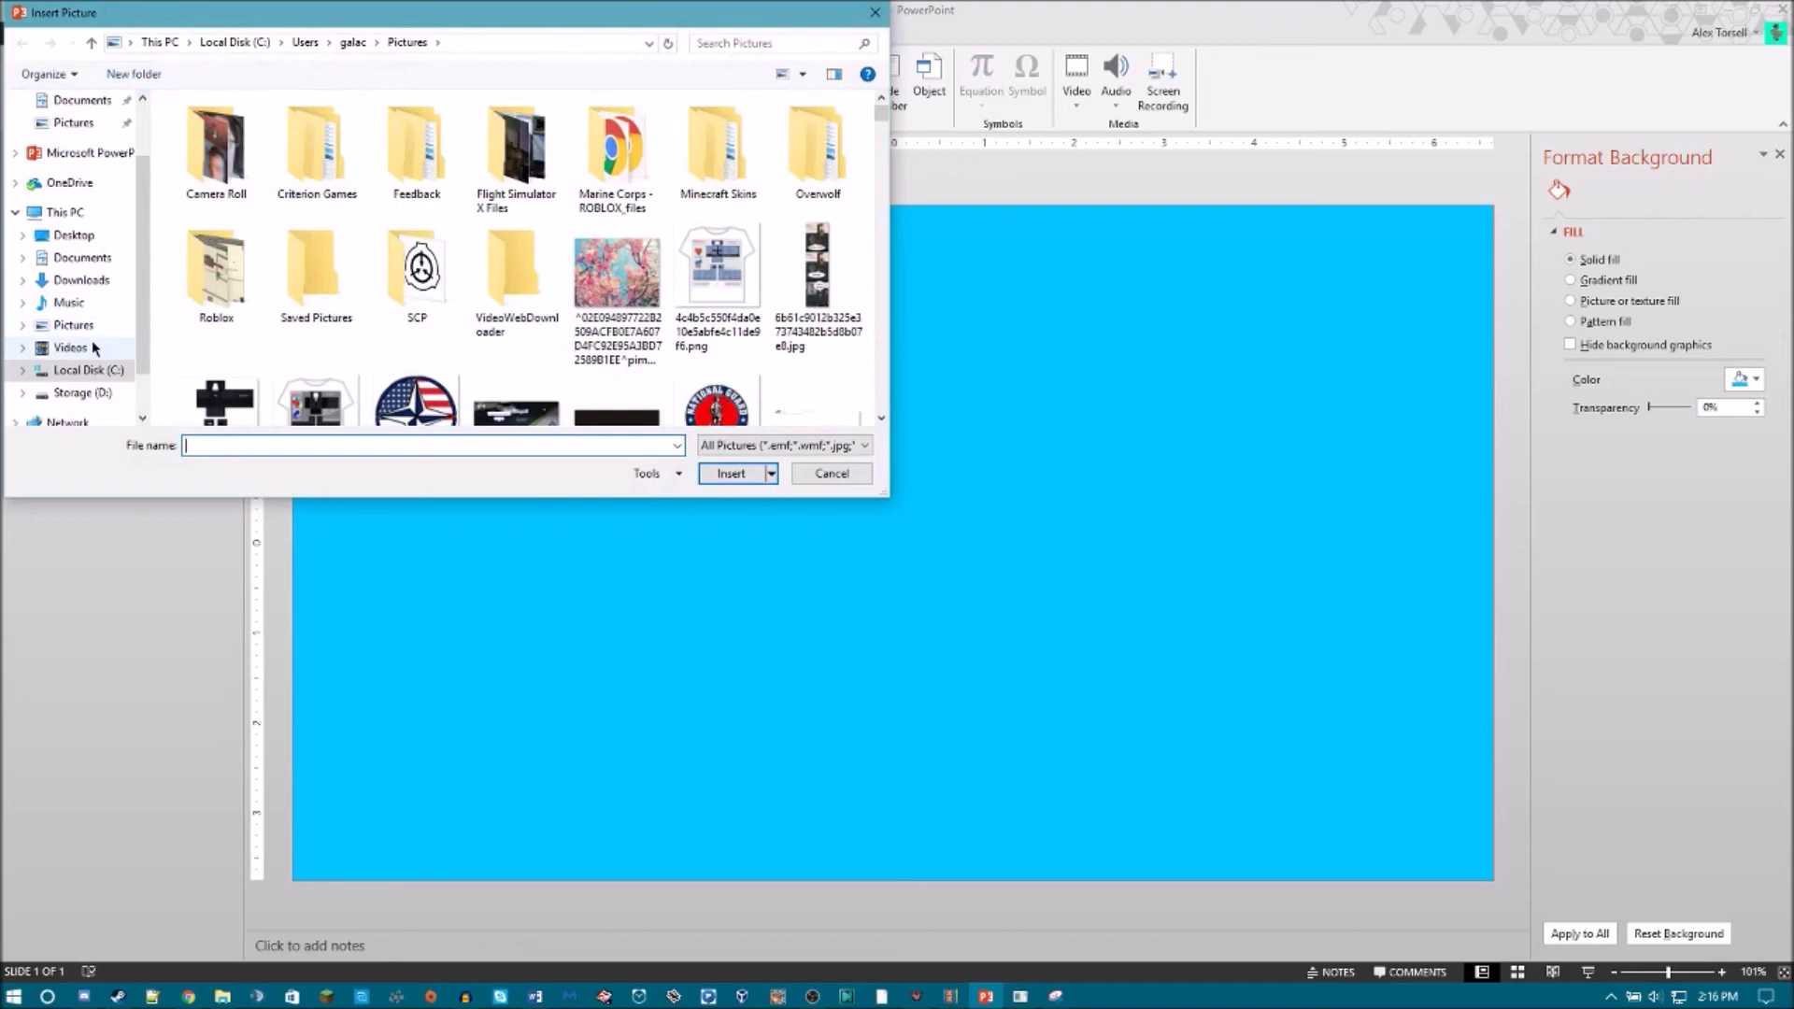
click(70, 346)
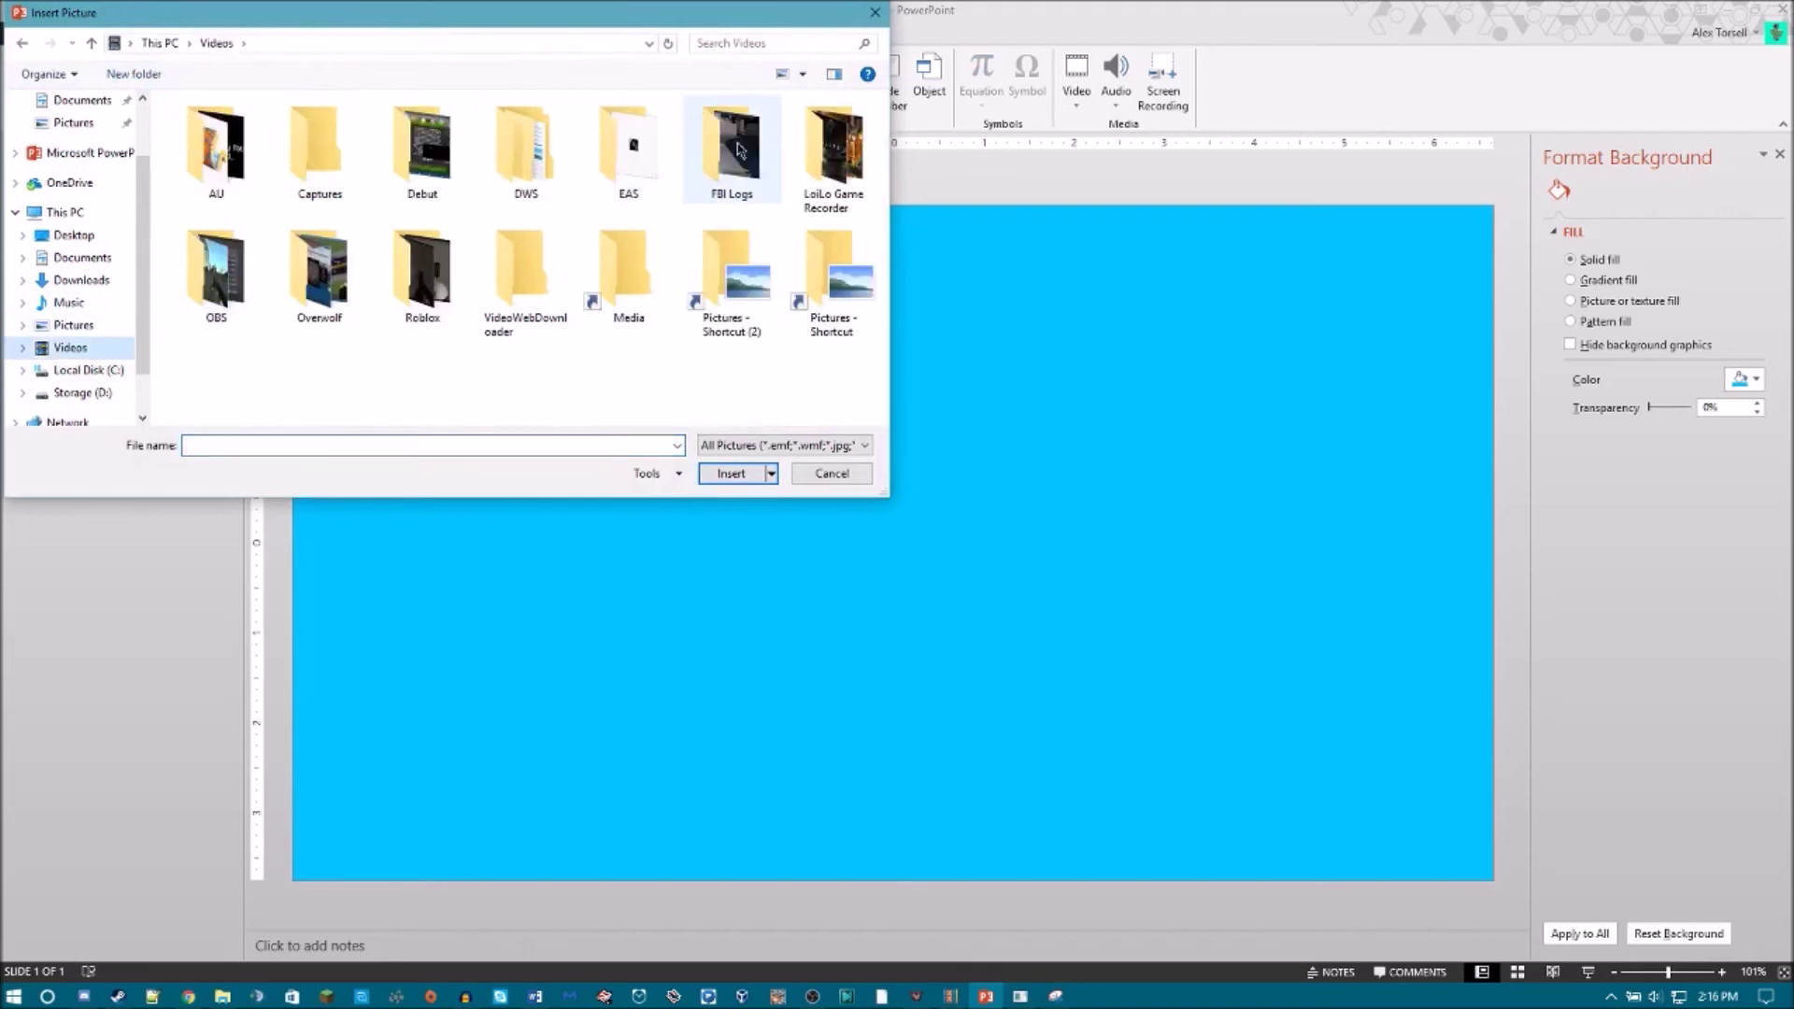
double_click(615, 151)
double_click(427, 154)
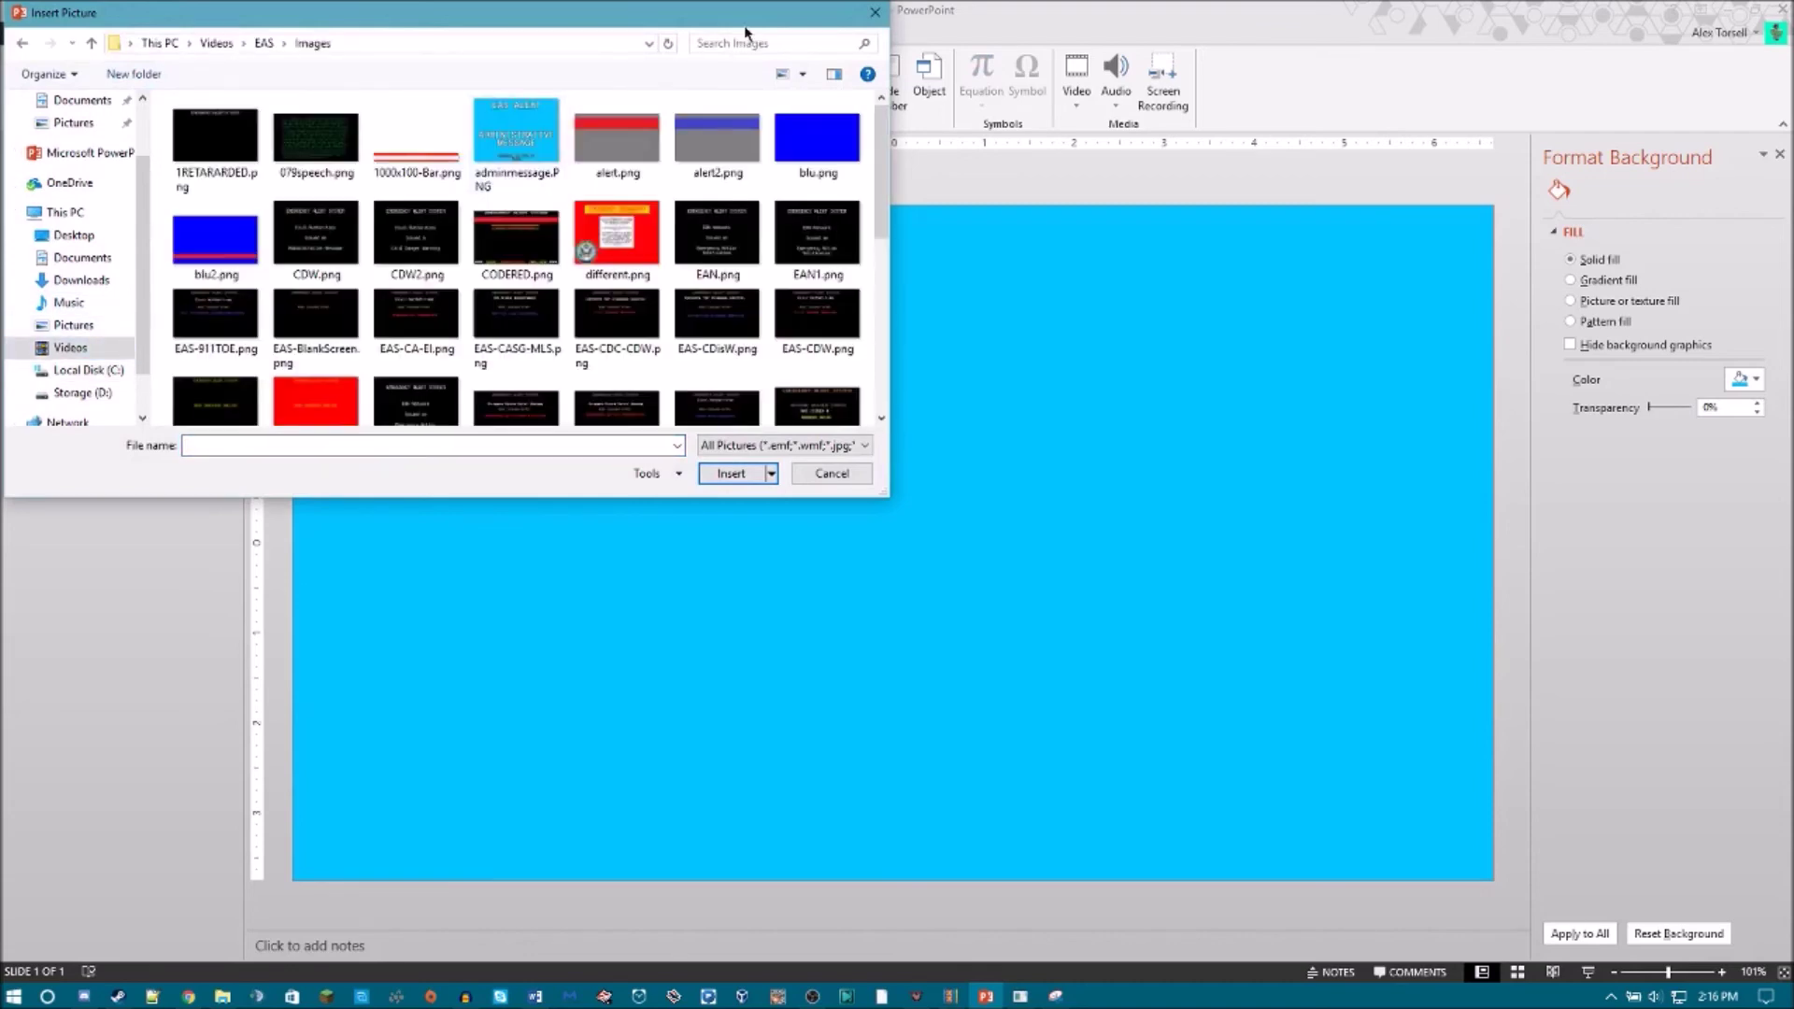
double_click(532, 113)
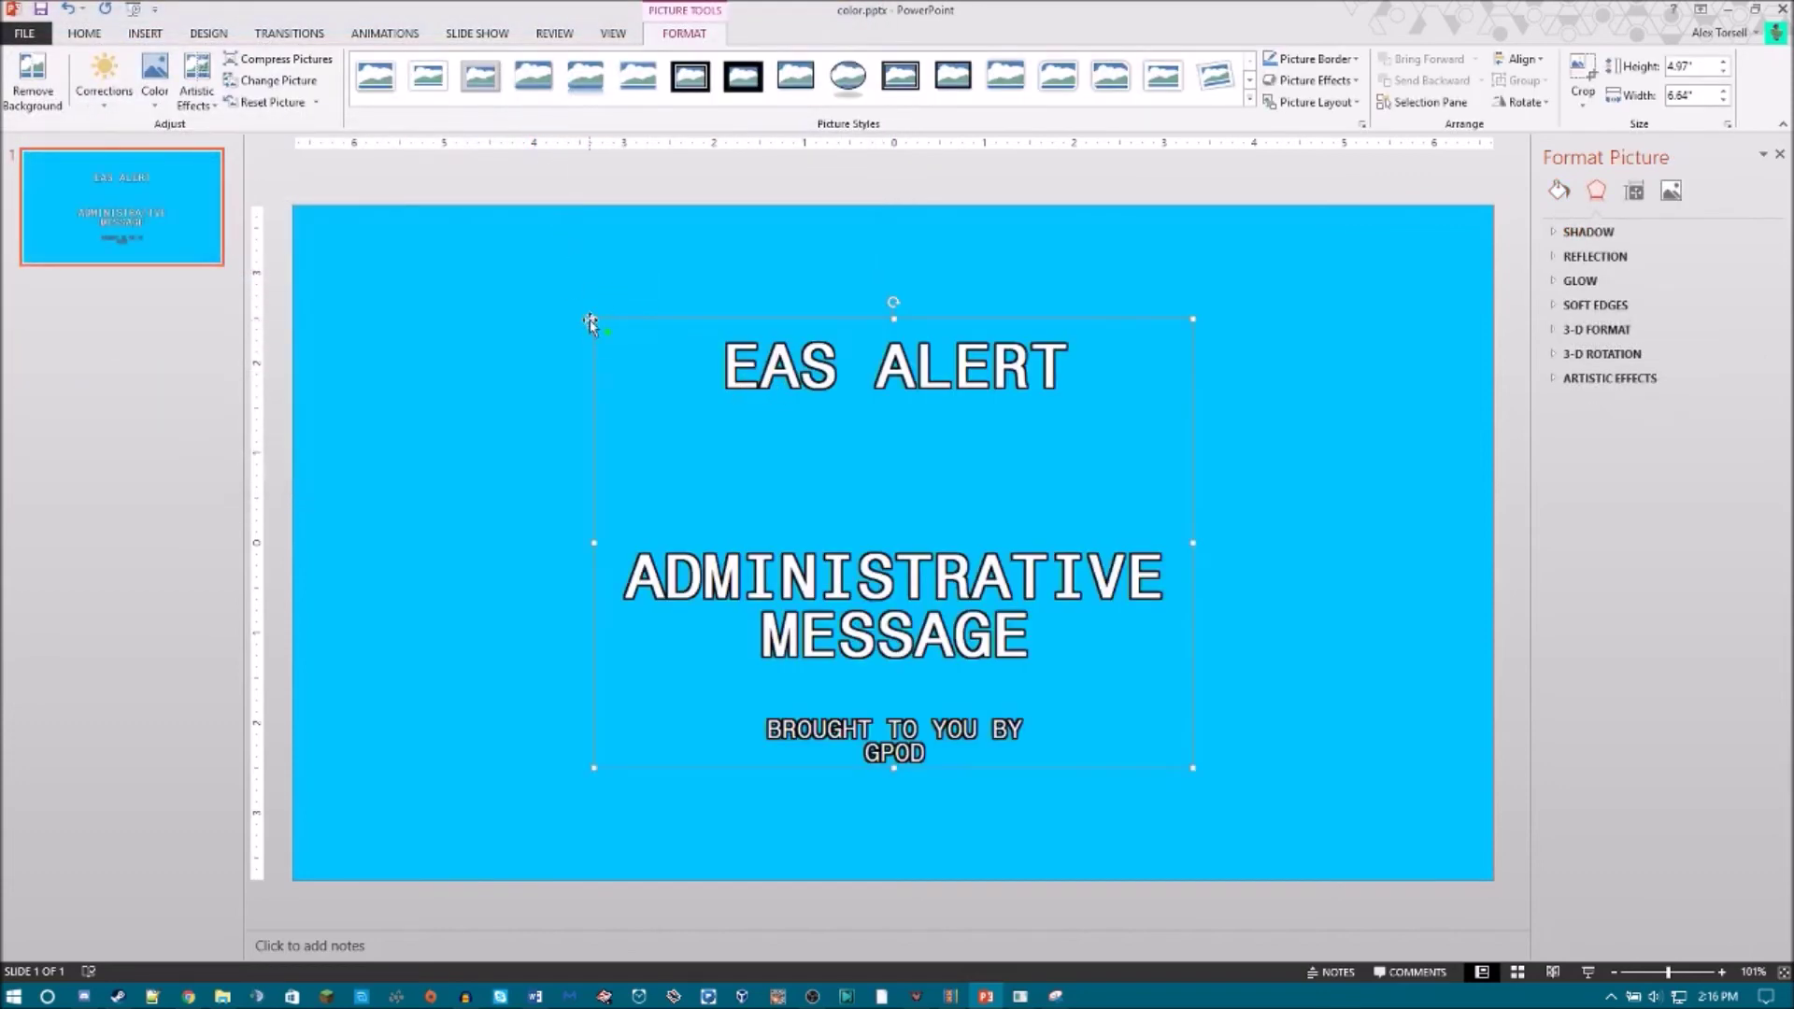
Drag the picture's corners so it nearly fills the slide, then deselect it.
drag(590, 319, 443, 207)
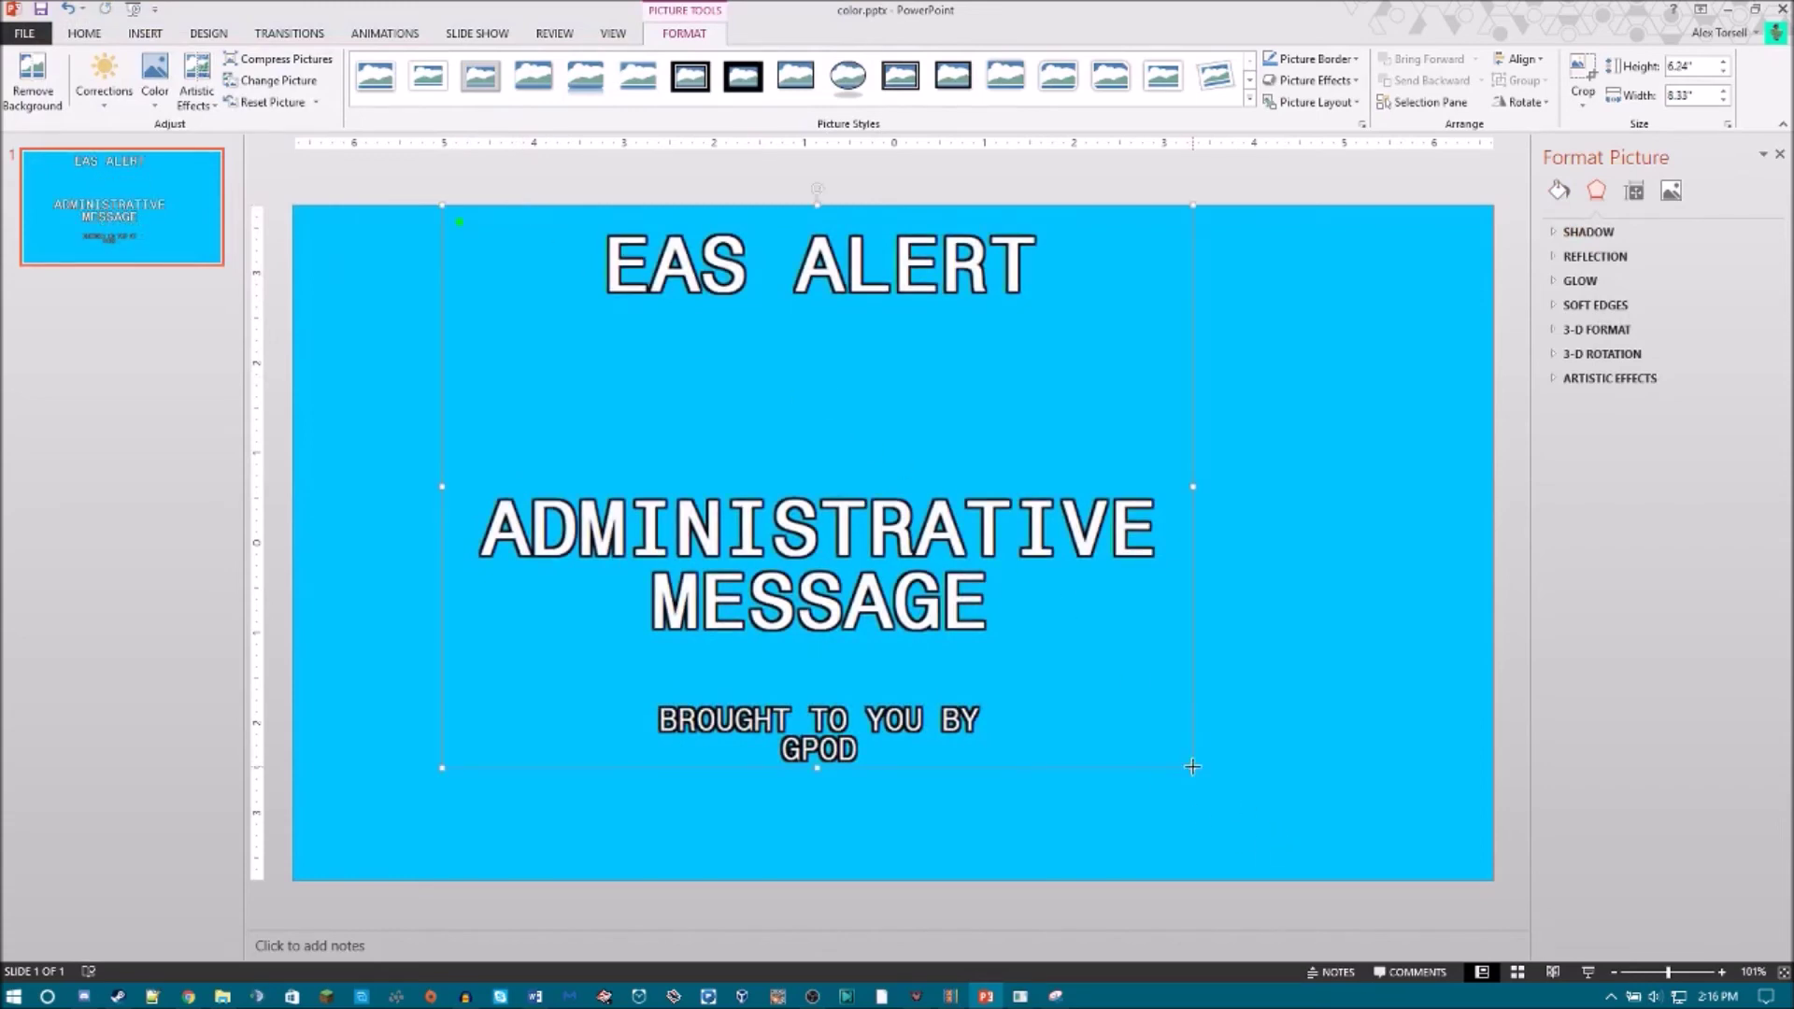
drag(1191, 768, 1298, 850)
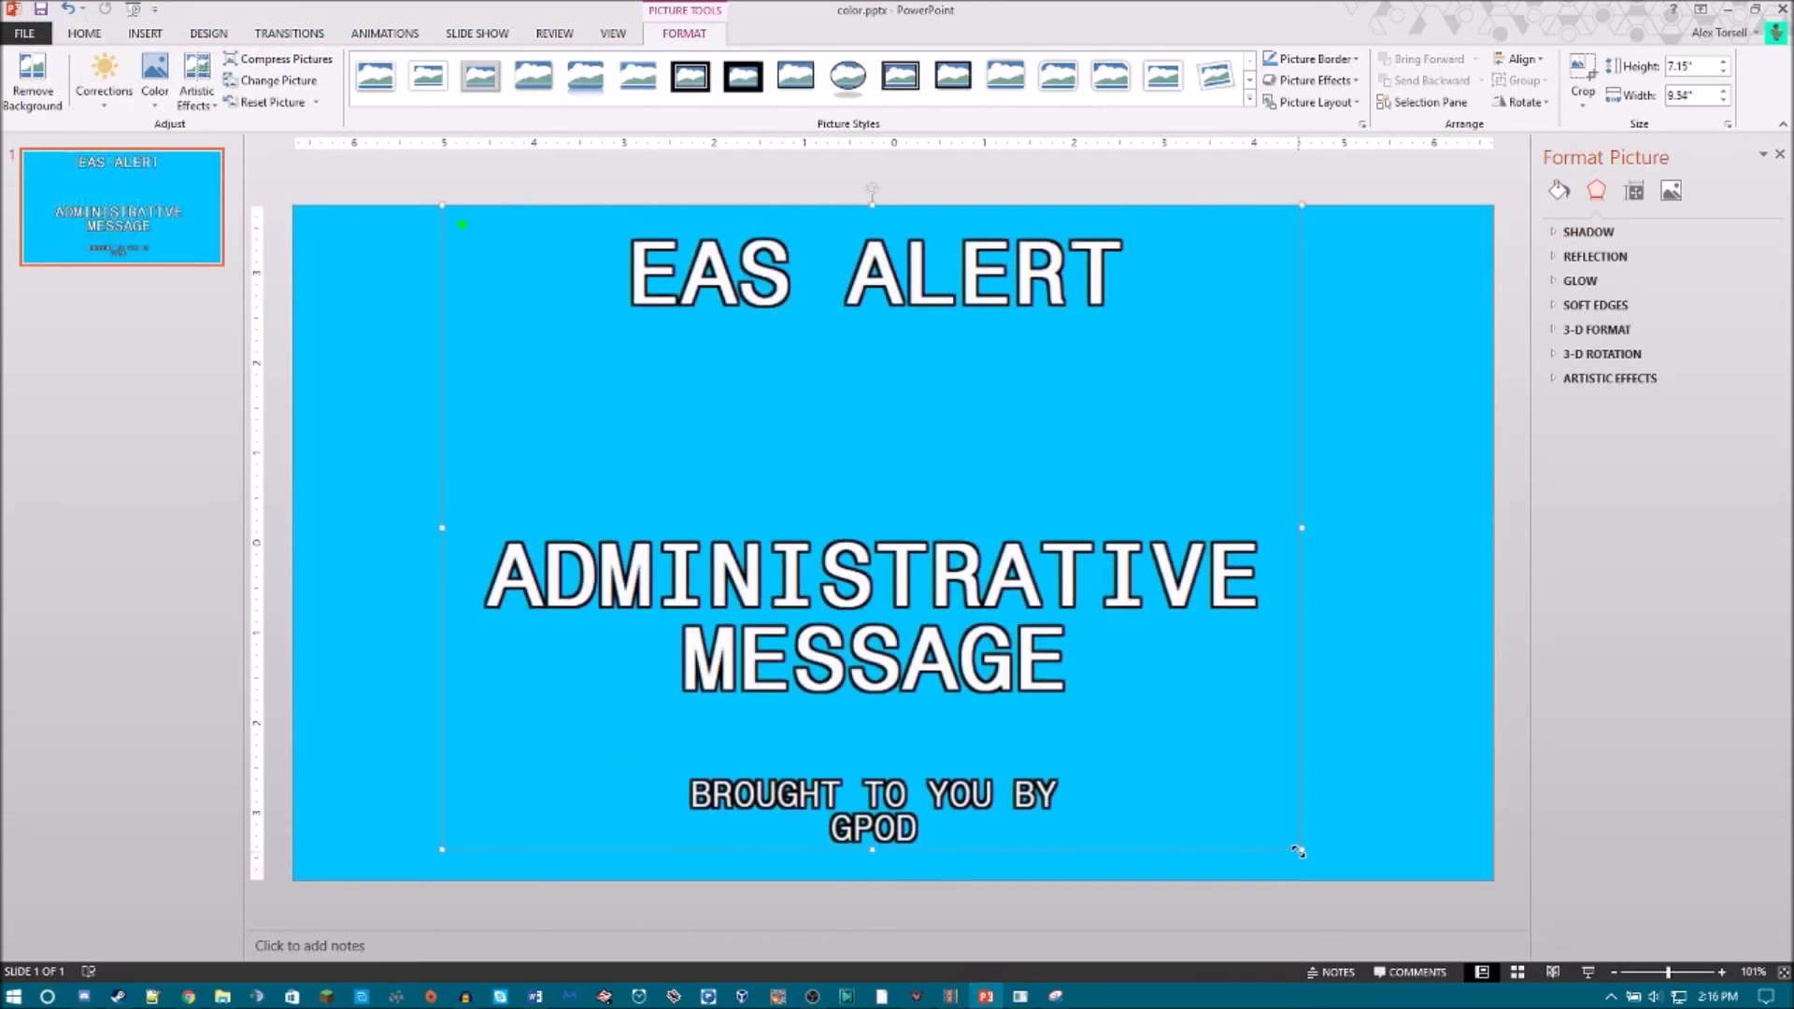
drag(1298, 848, 1313, 879)
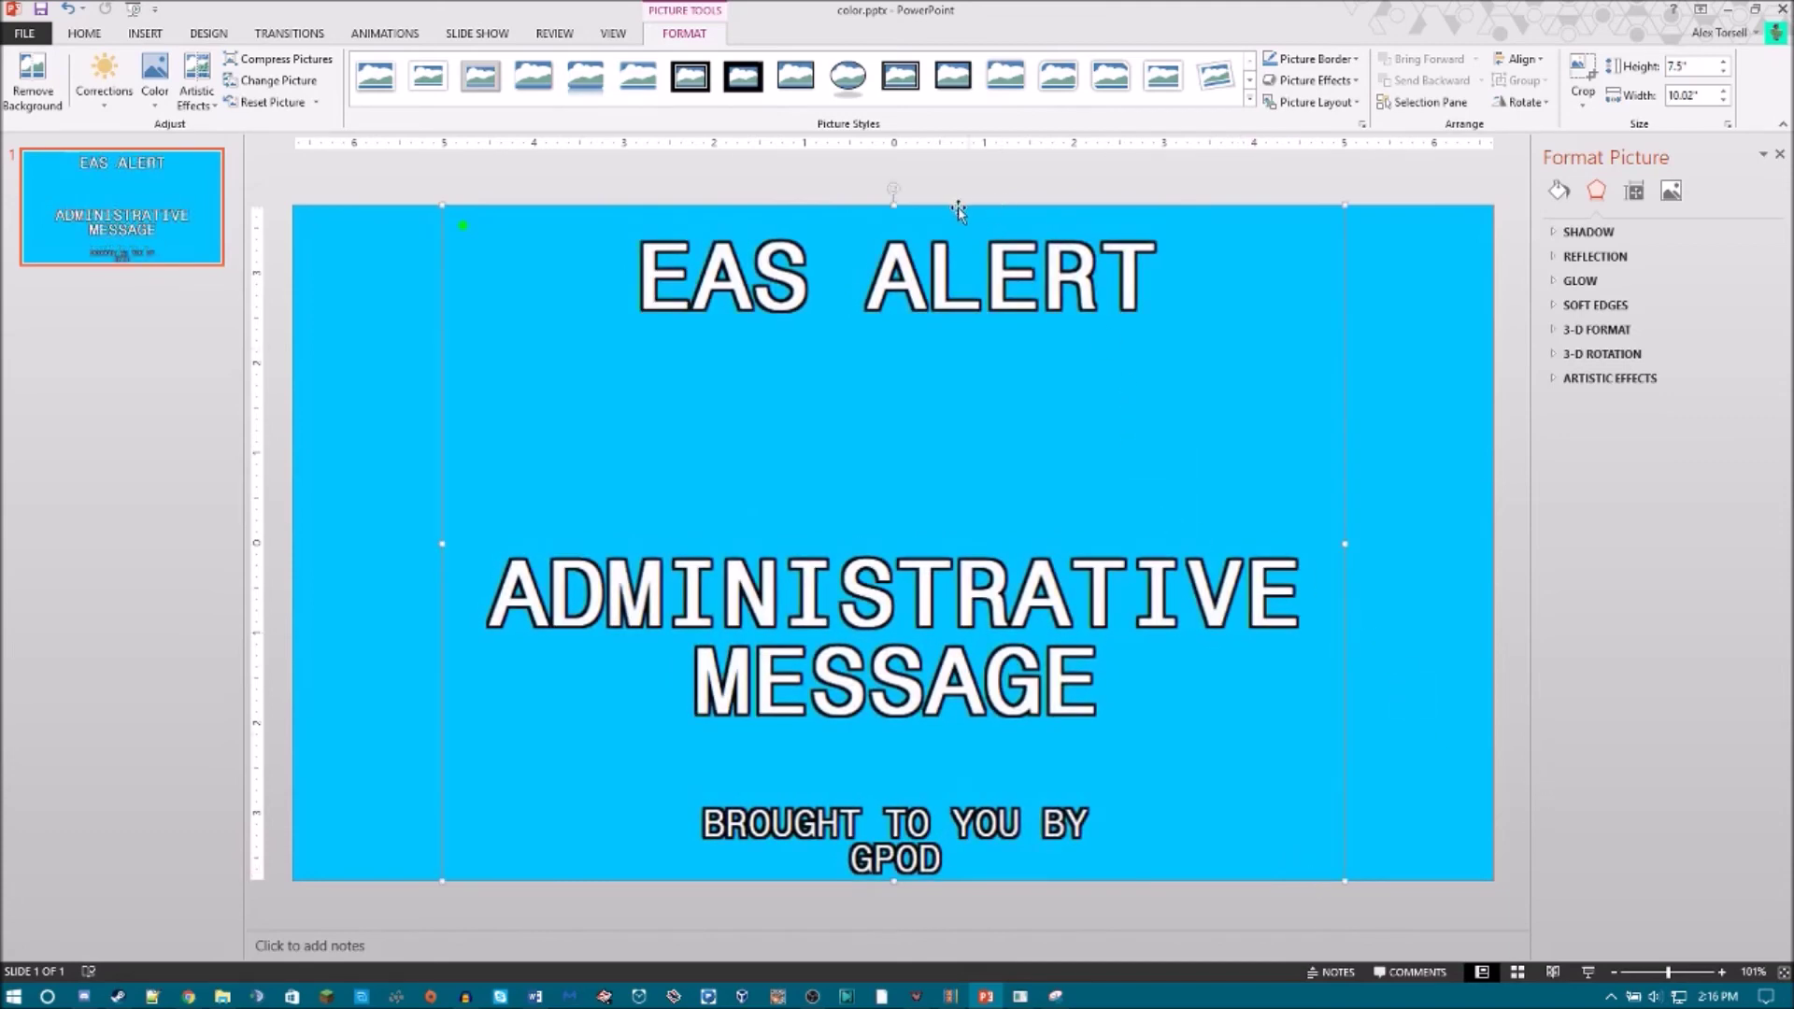
click(387, 231)
Eyedrop the slide's cyan as the background colour, then show the file Info page.
right_click(381, 233)
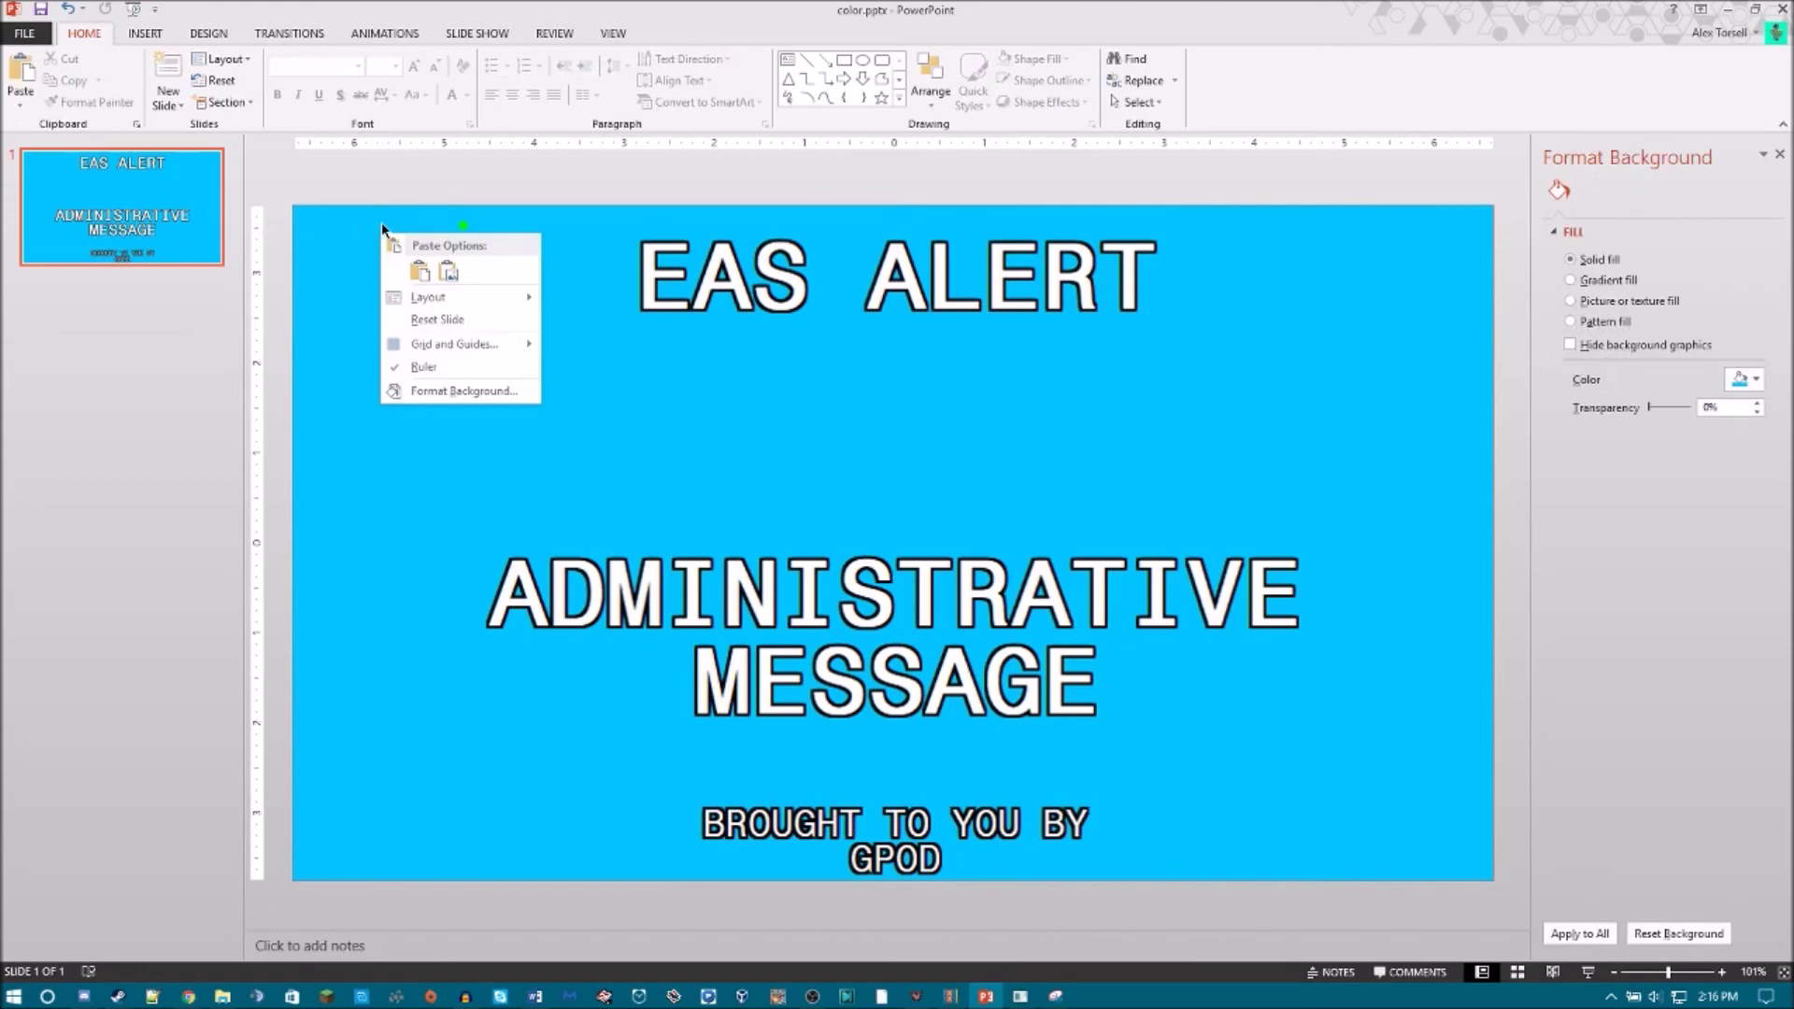
click(507, 393)
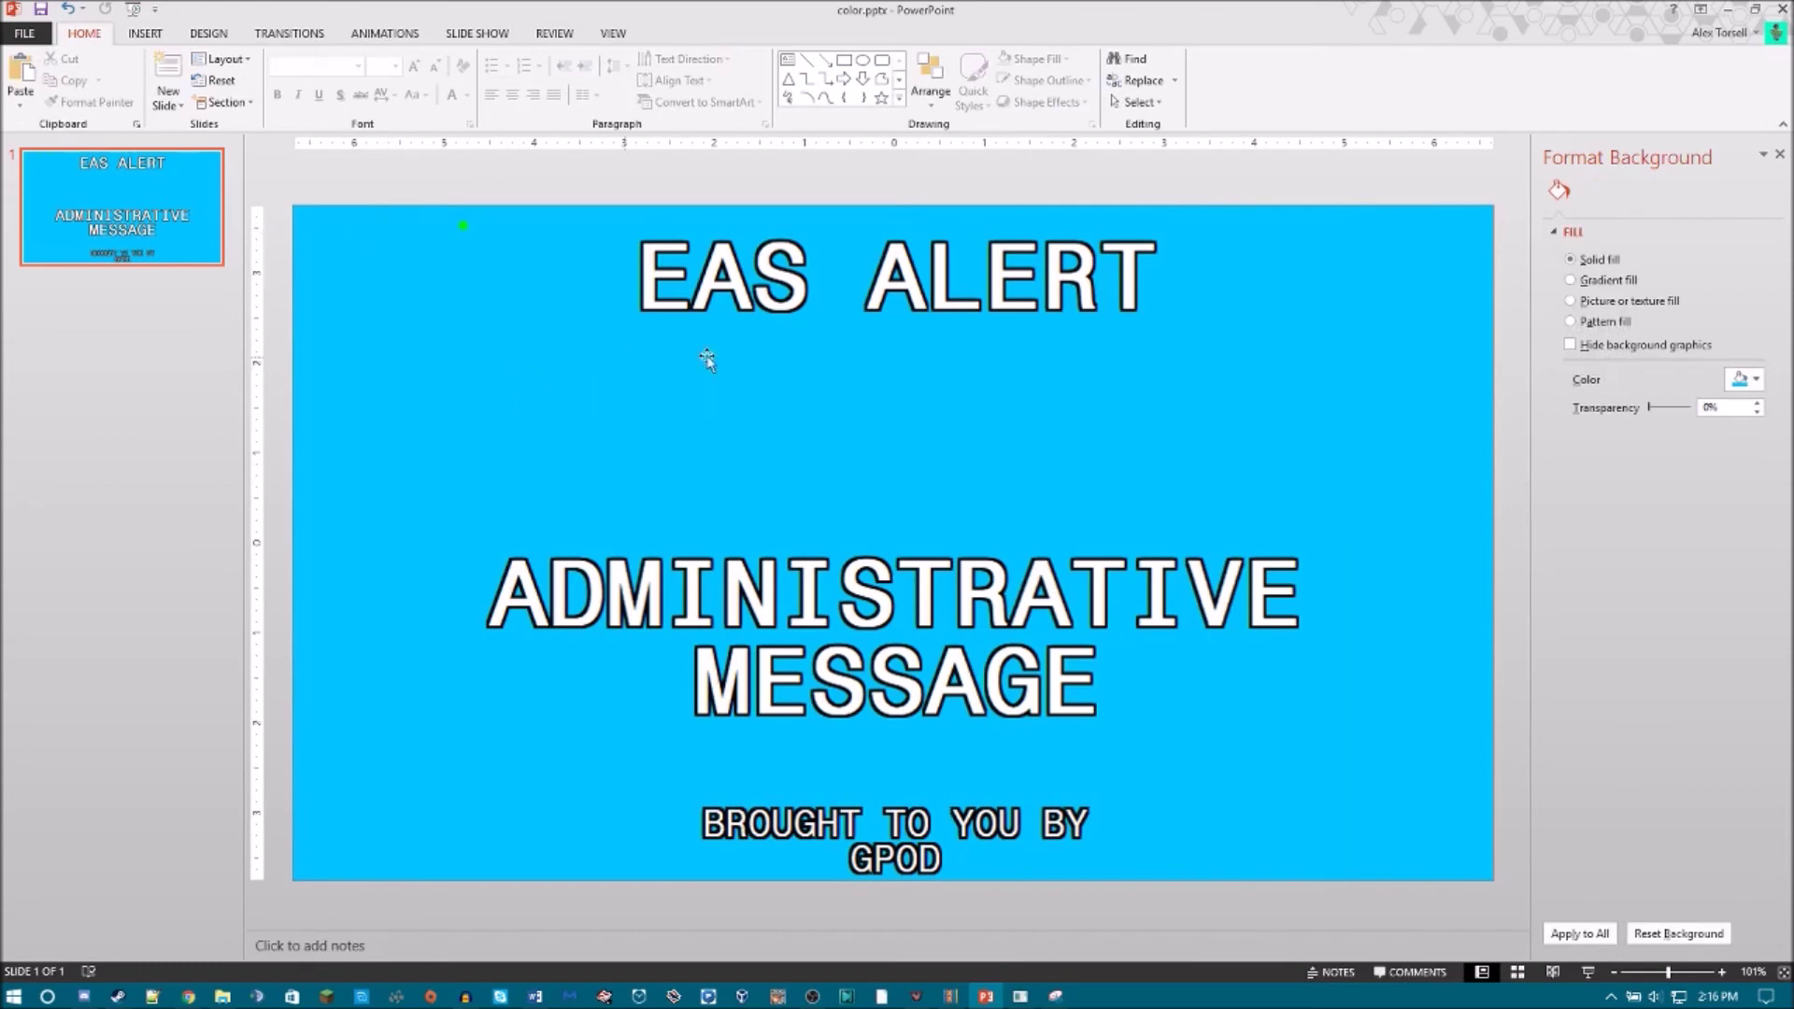
click(1748, 387)
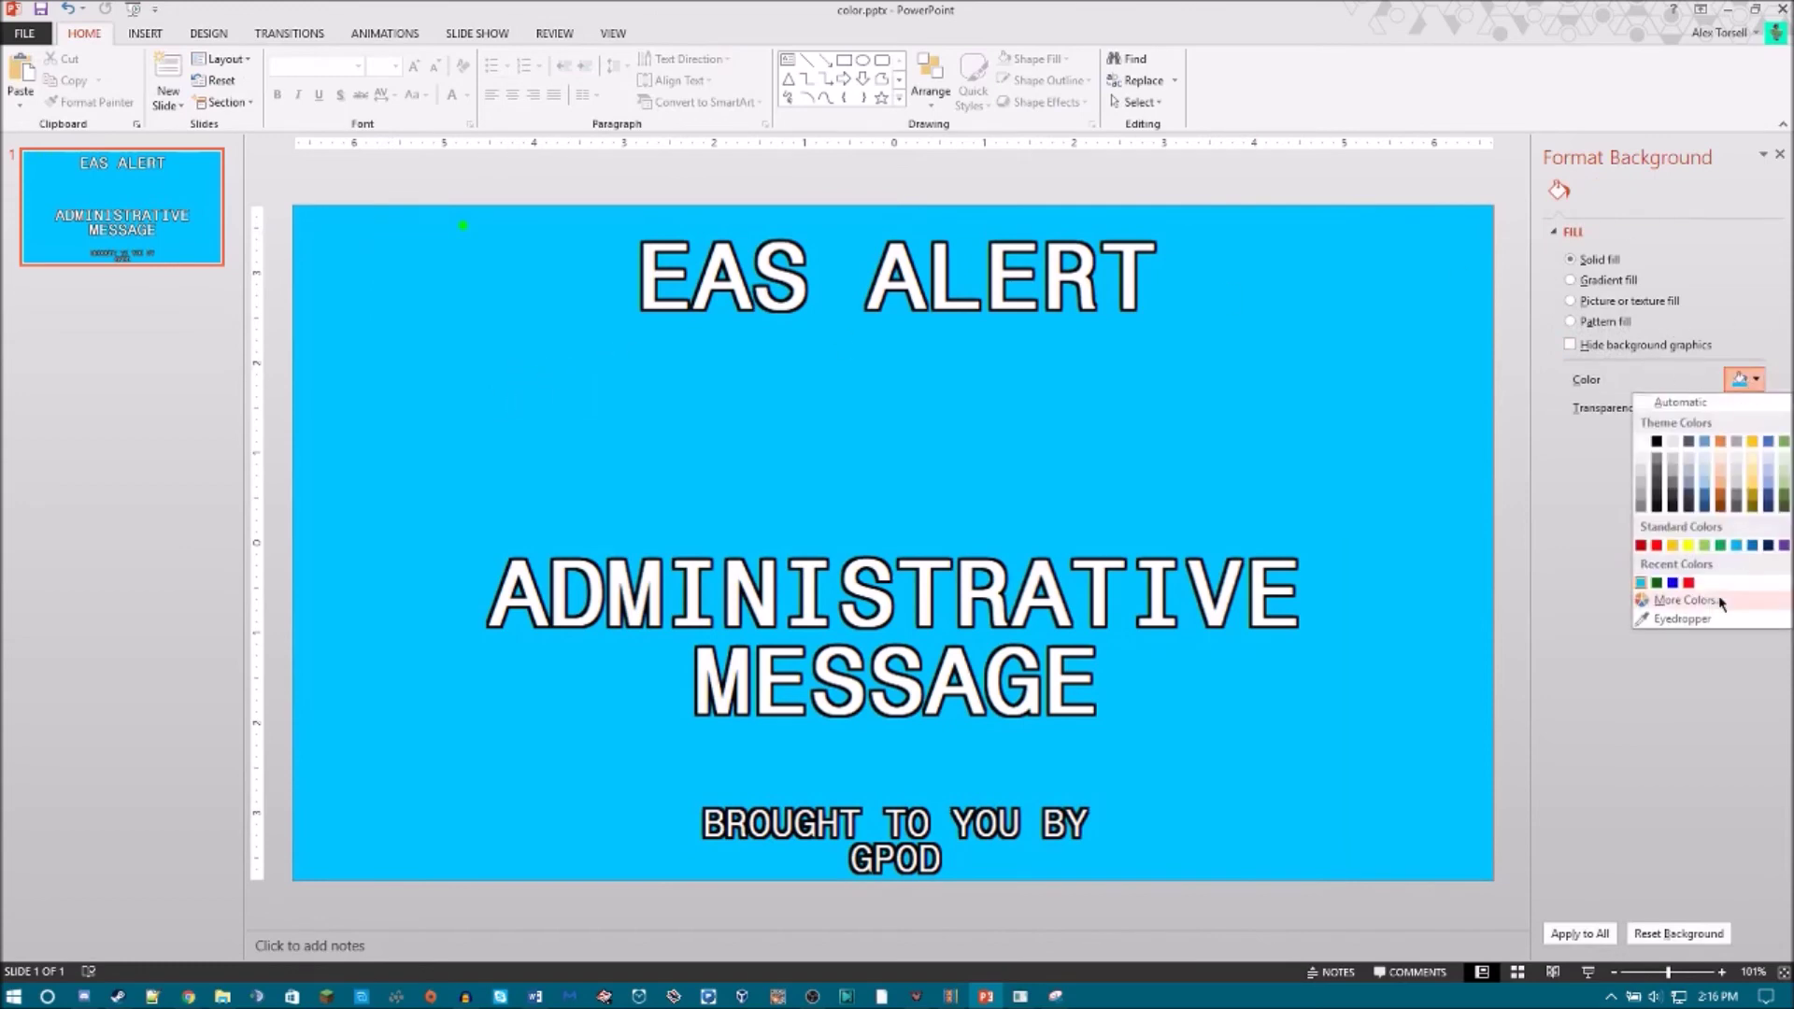
click(1681, 619)
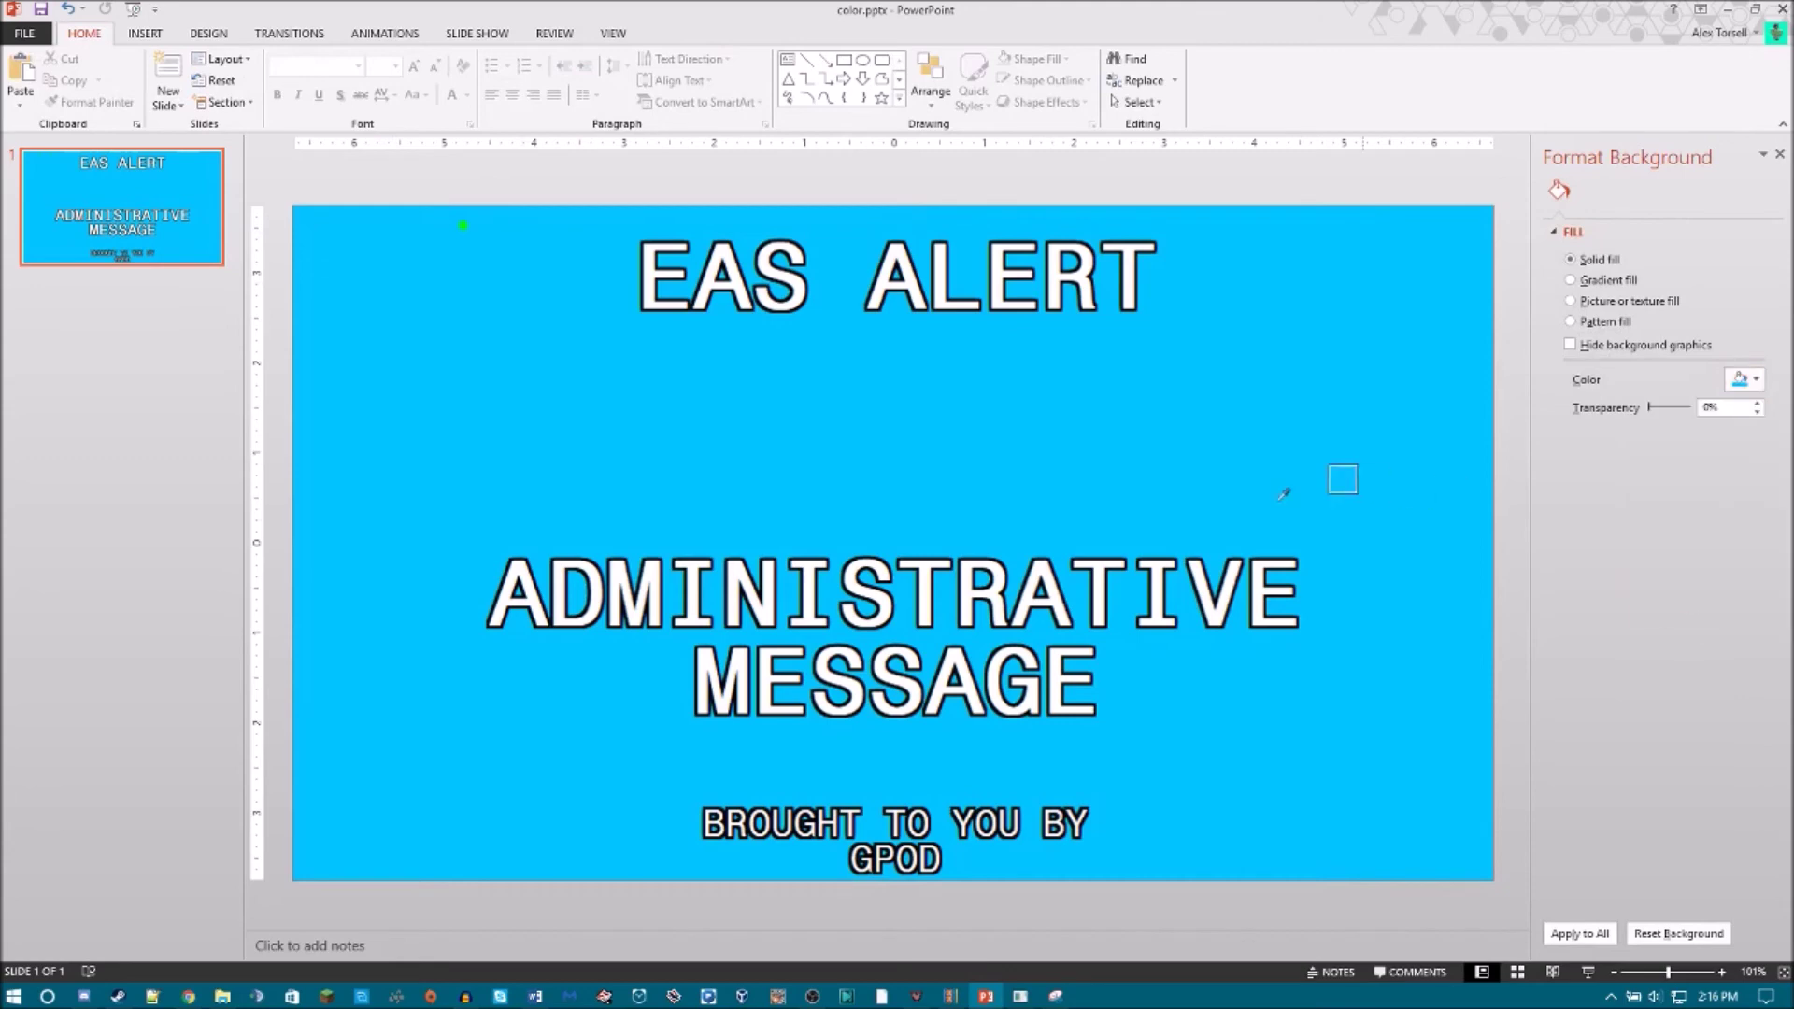
click(1063, 410)
click(25, 32)
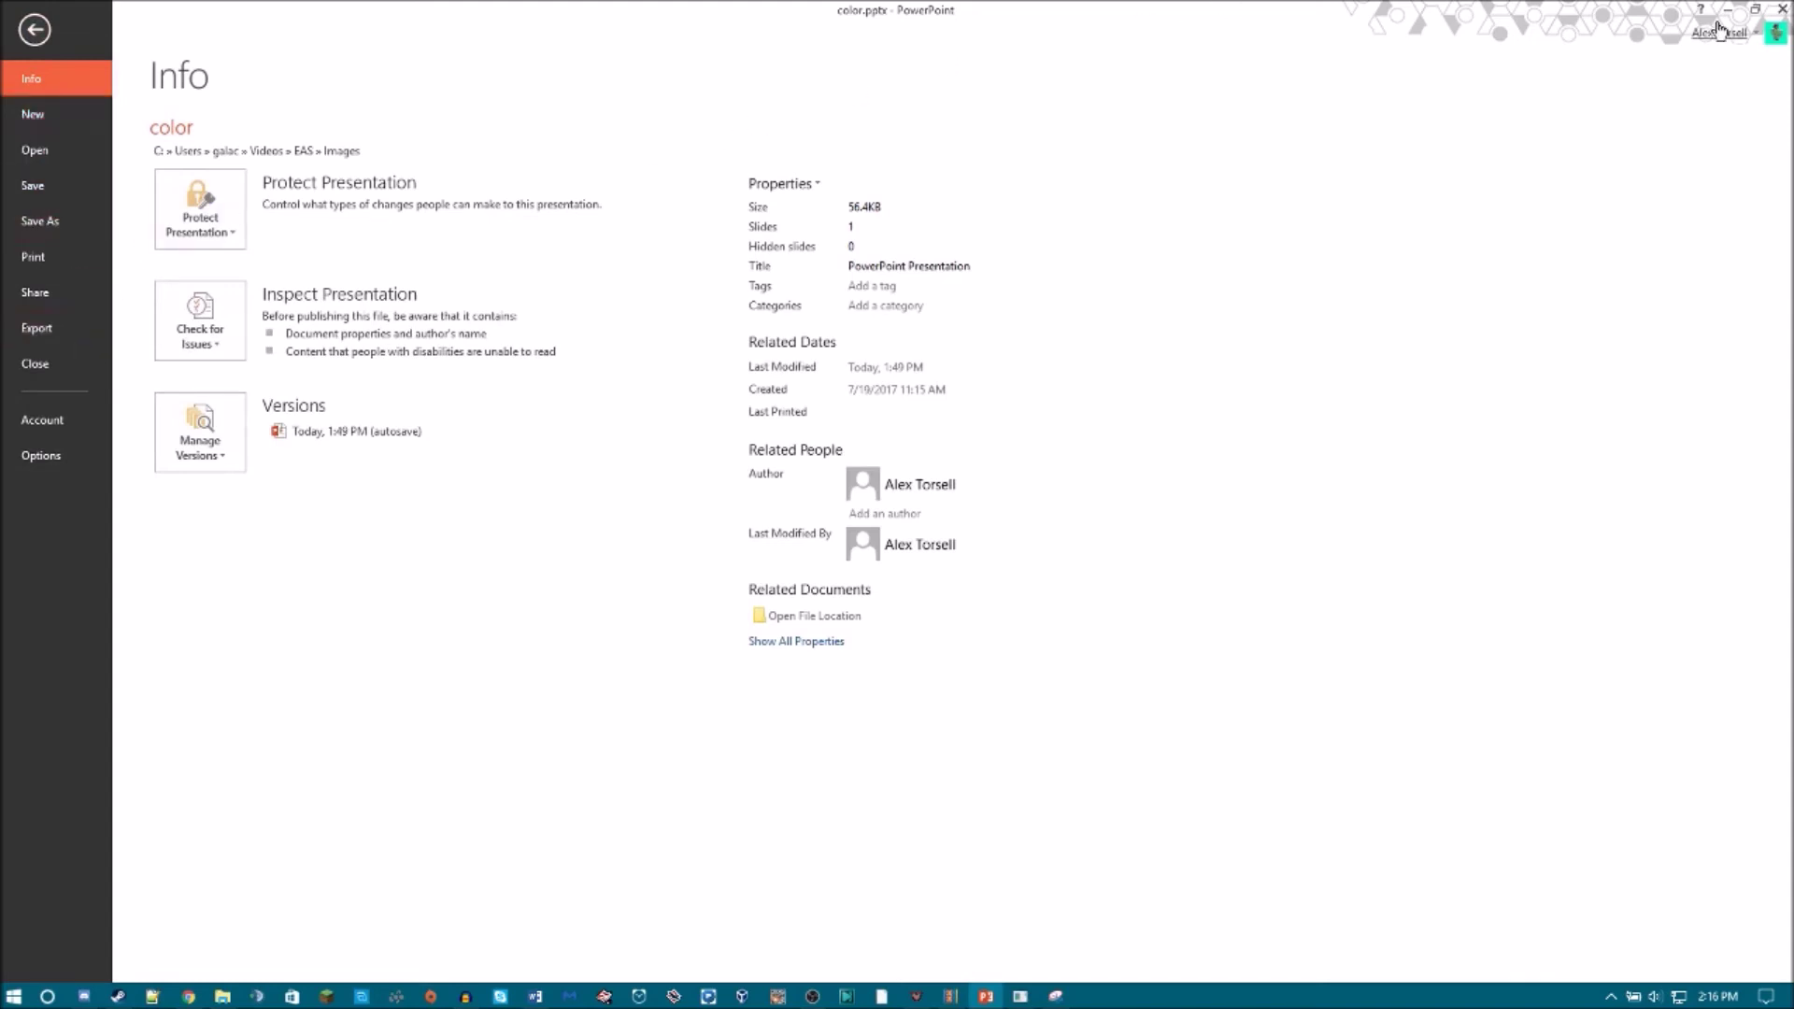
Mark the whole alert slide as a Lightshot screen capture area.
key(Escape)
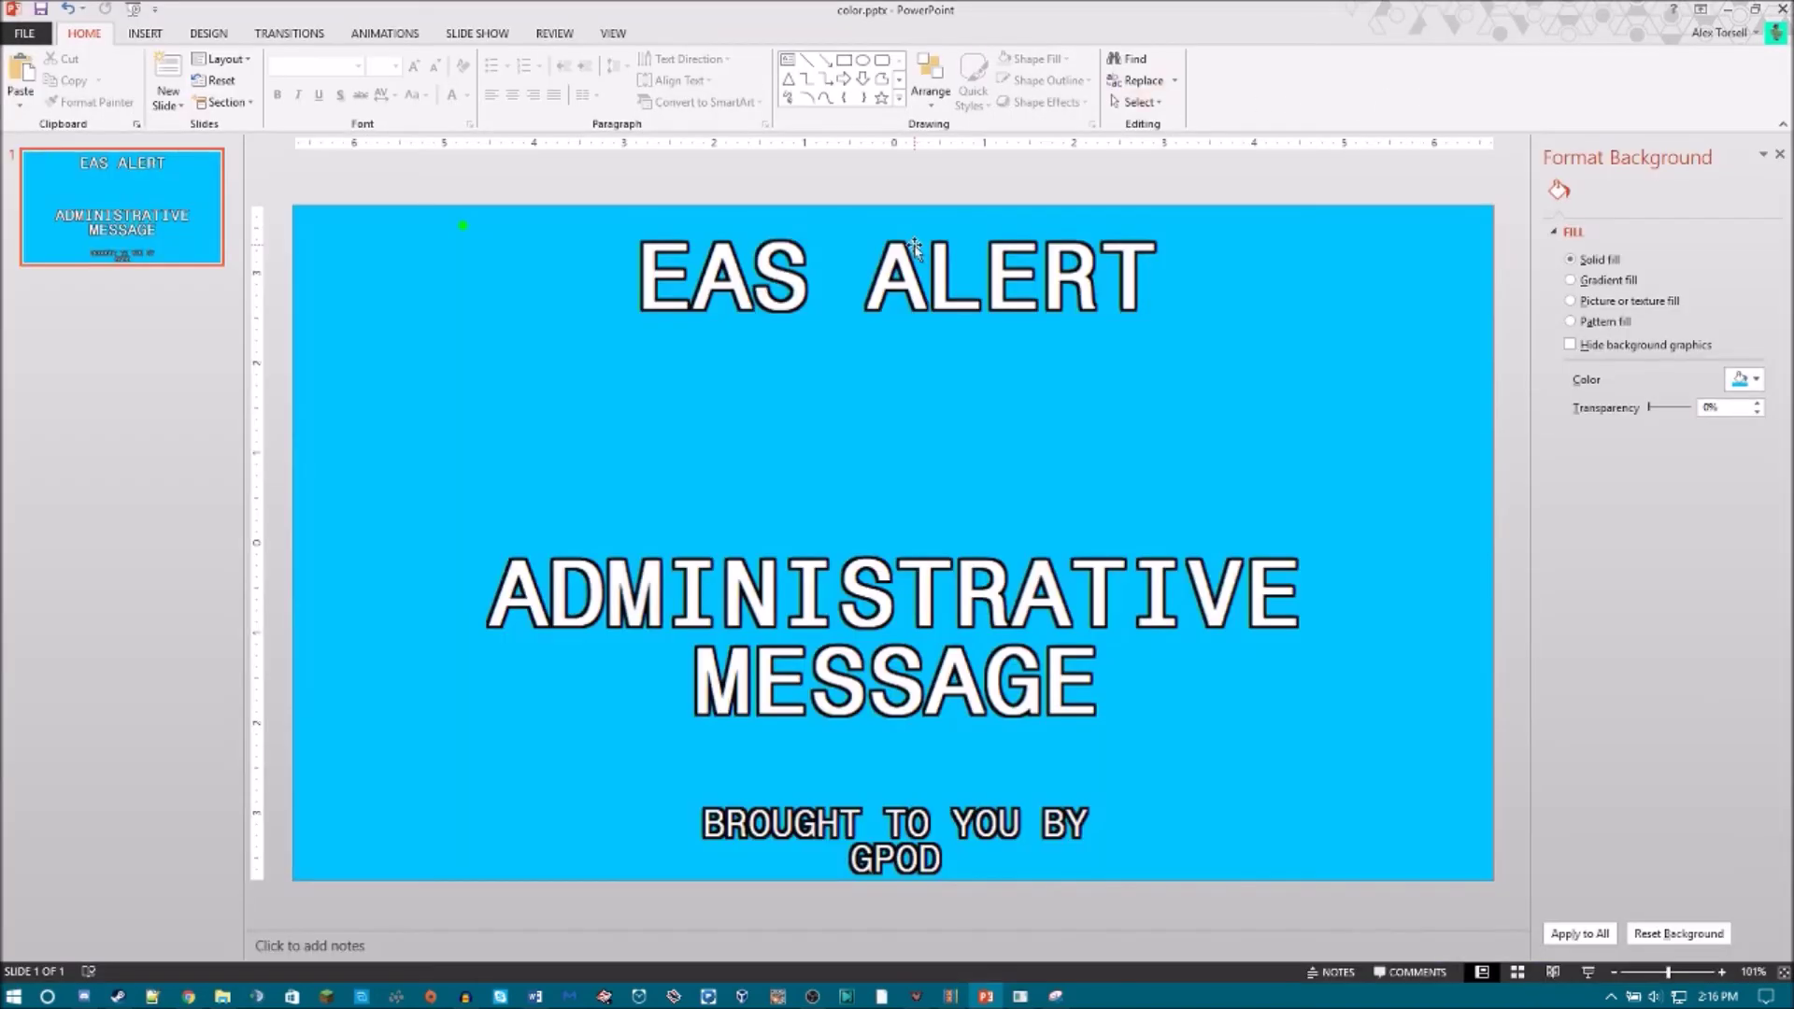
key(super+shift+s)
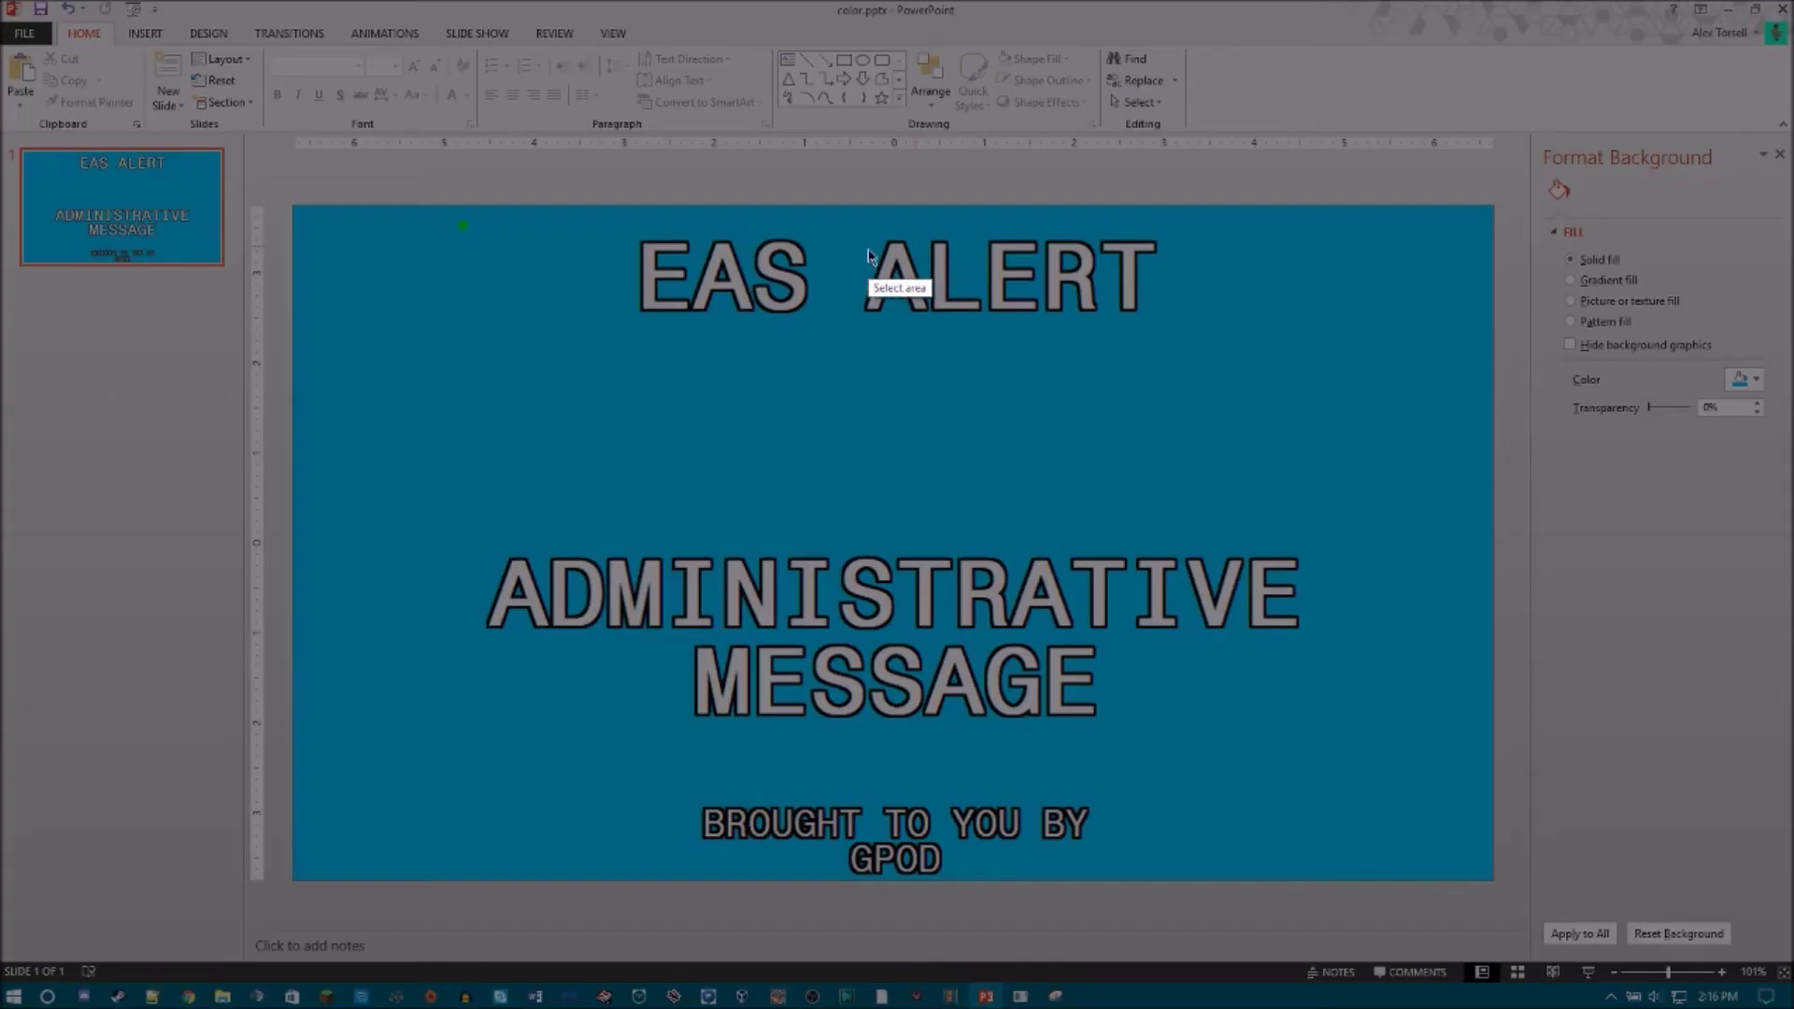
key(Escape)
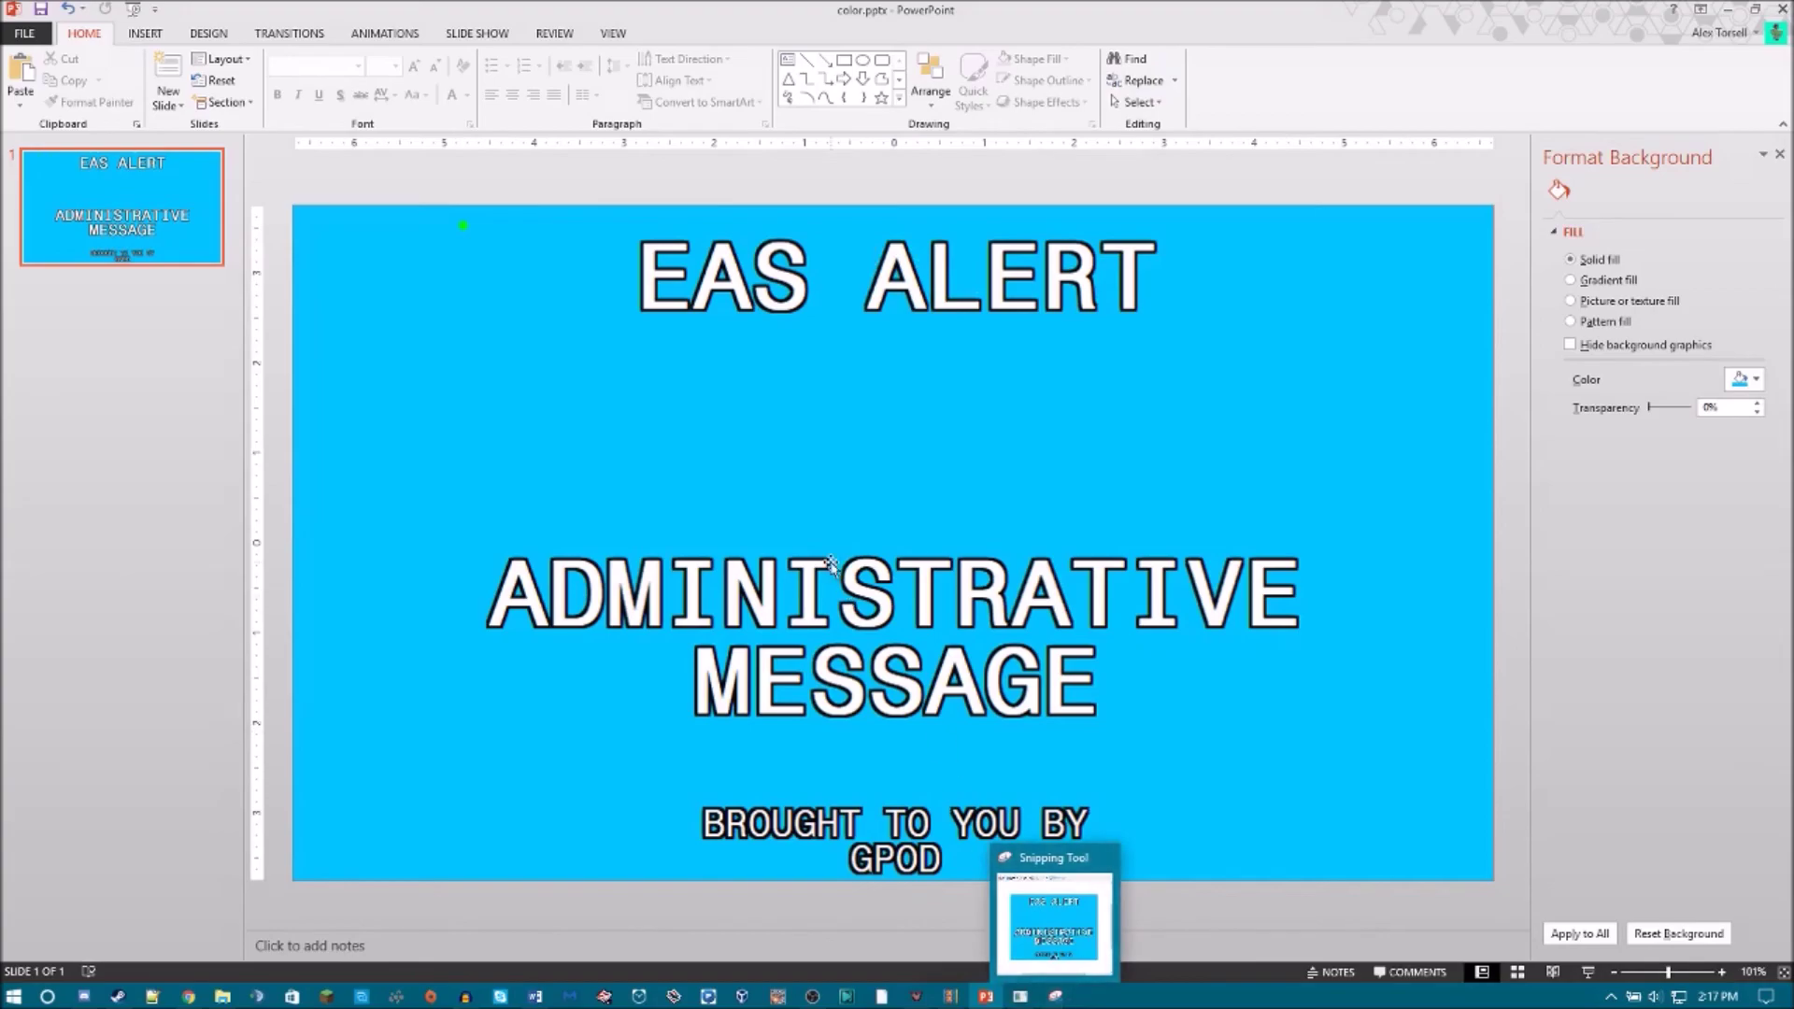
key(super+shift+s)
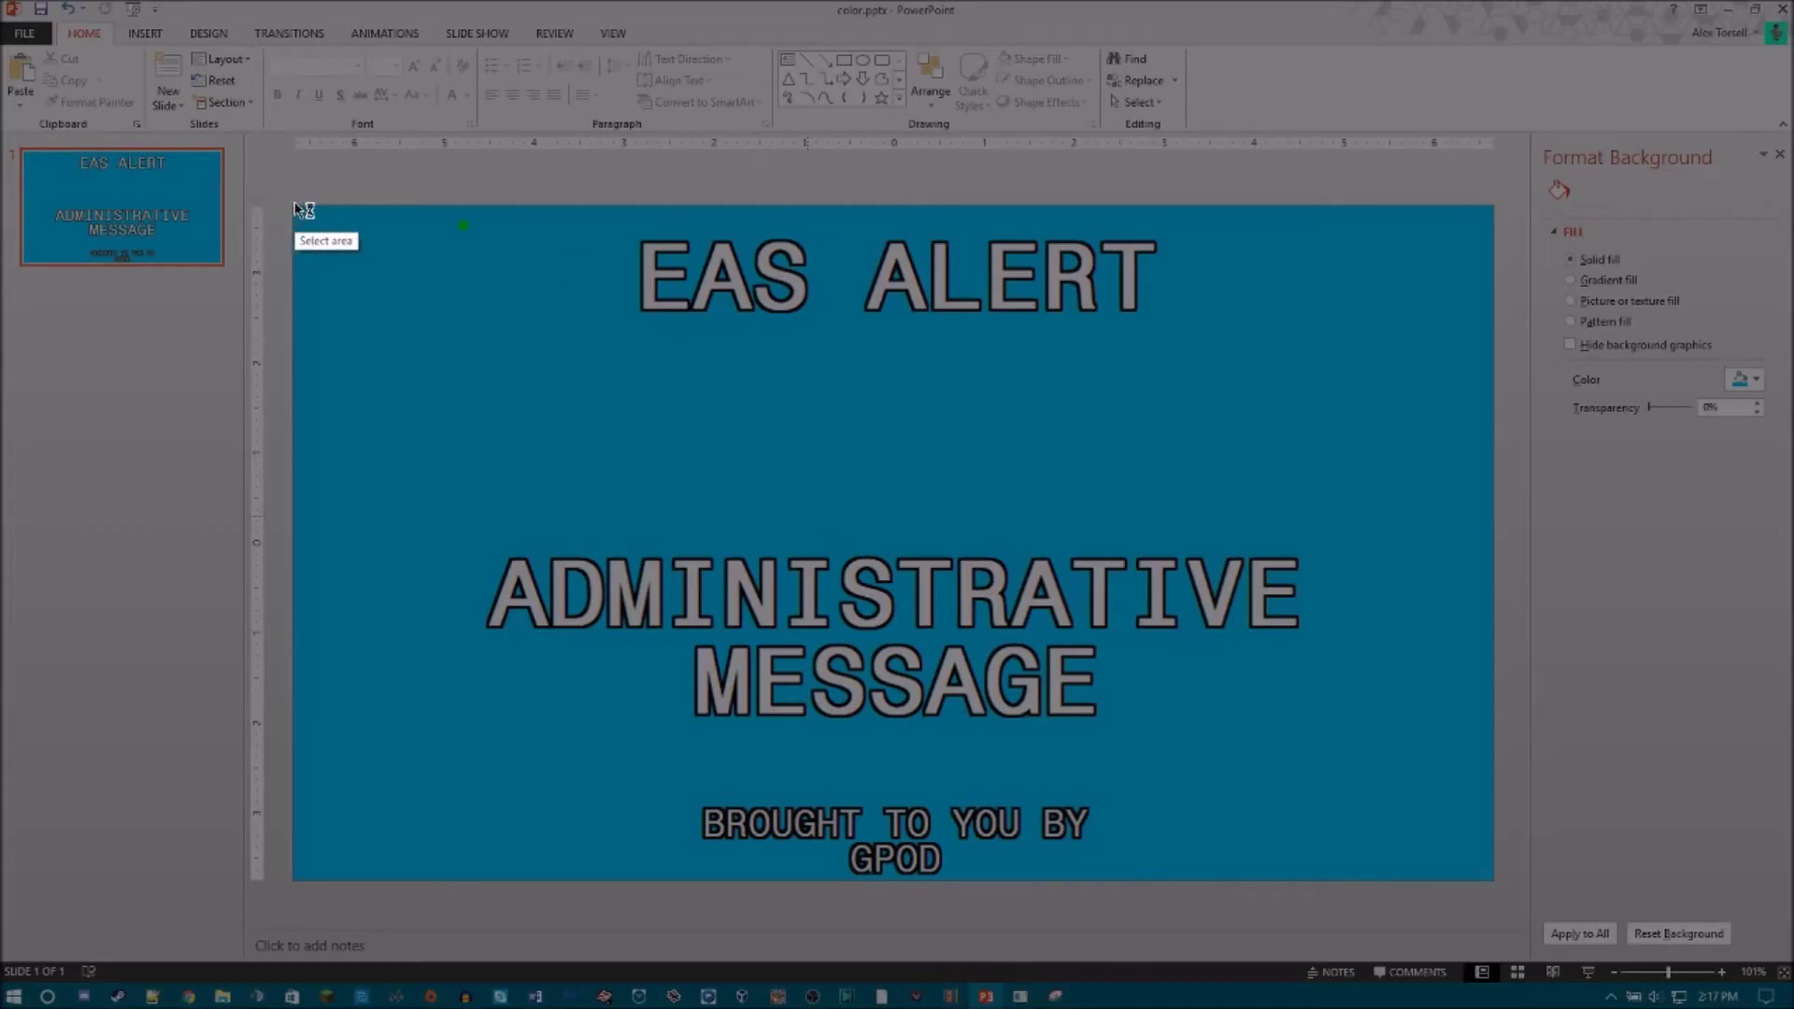
mouse_move(295, 205)
mouse_down()
mouse_move(1458, 805)
mouse_move(1491, 879)
mouse_up()
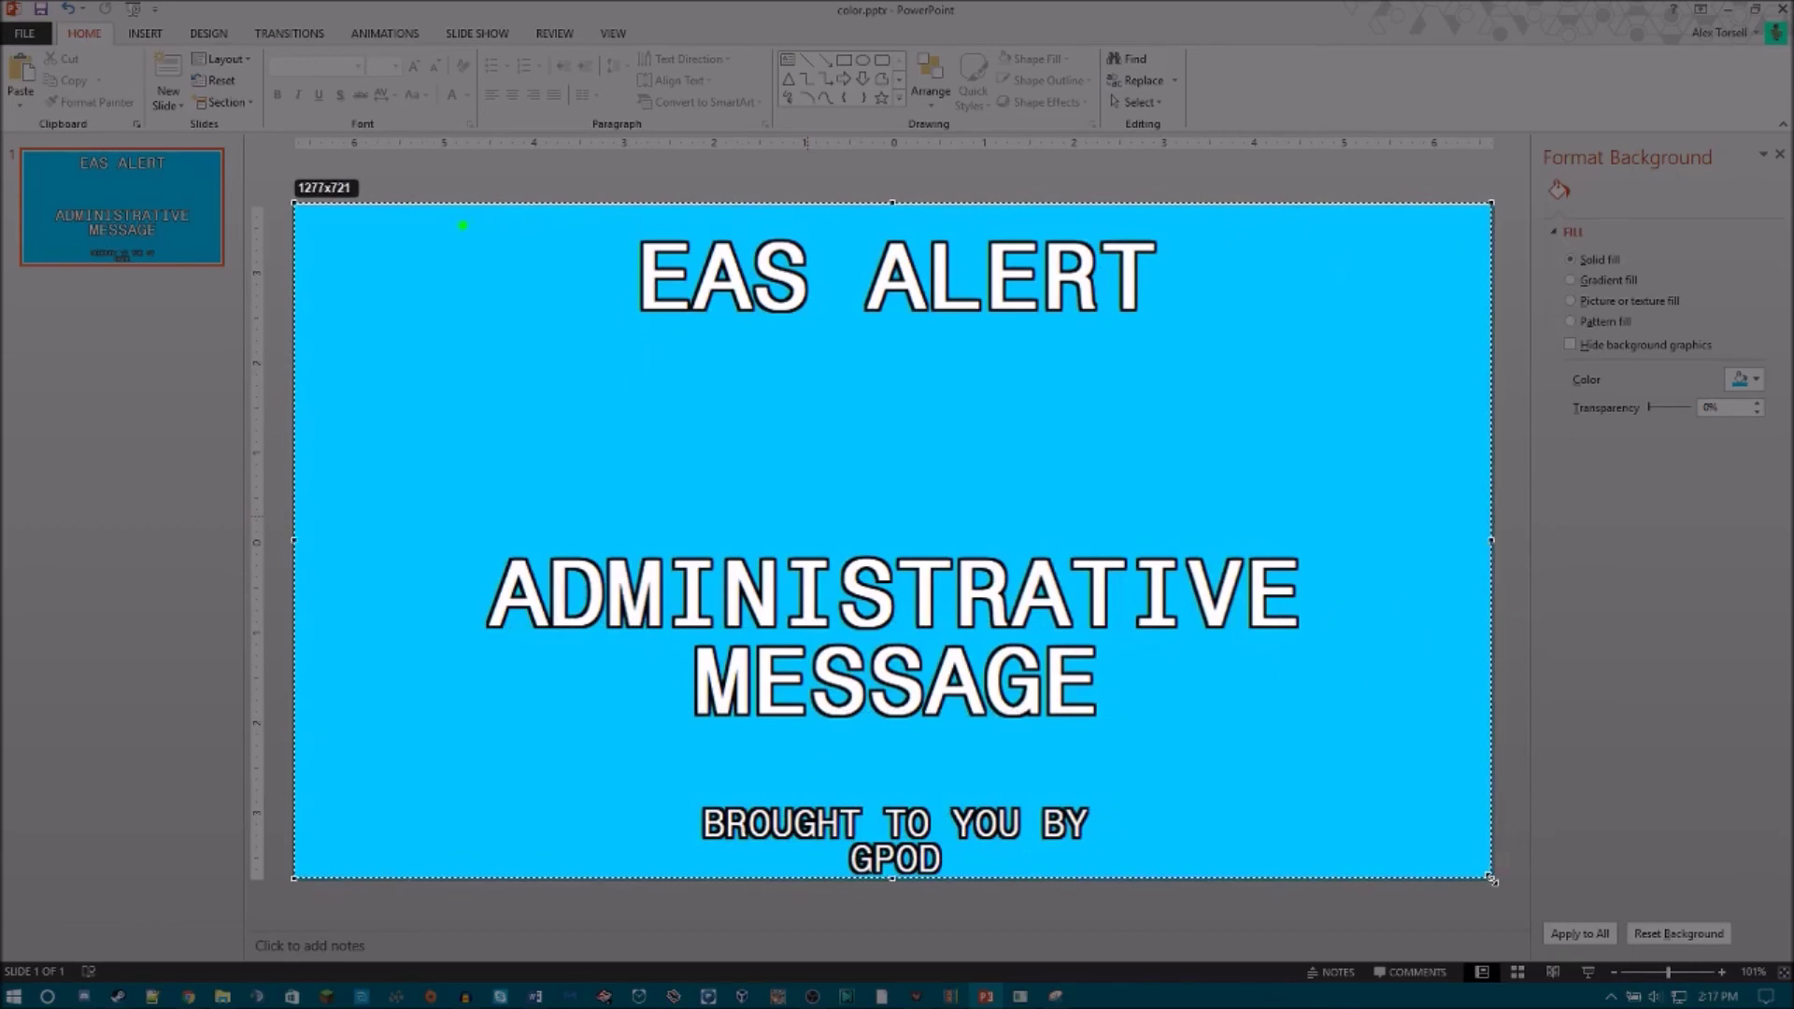
drag(1493, 880, 1495, 882)
drag(896, 204, 896, 206)
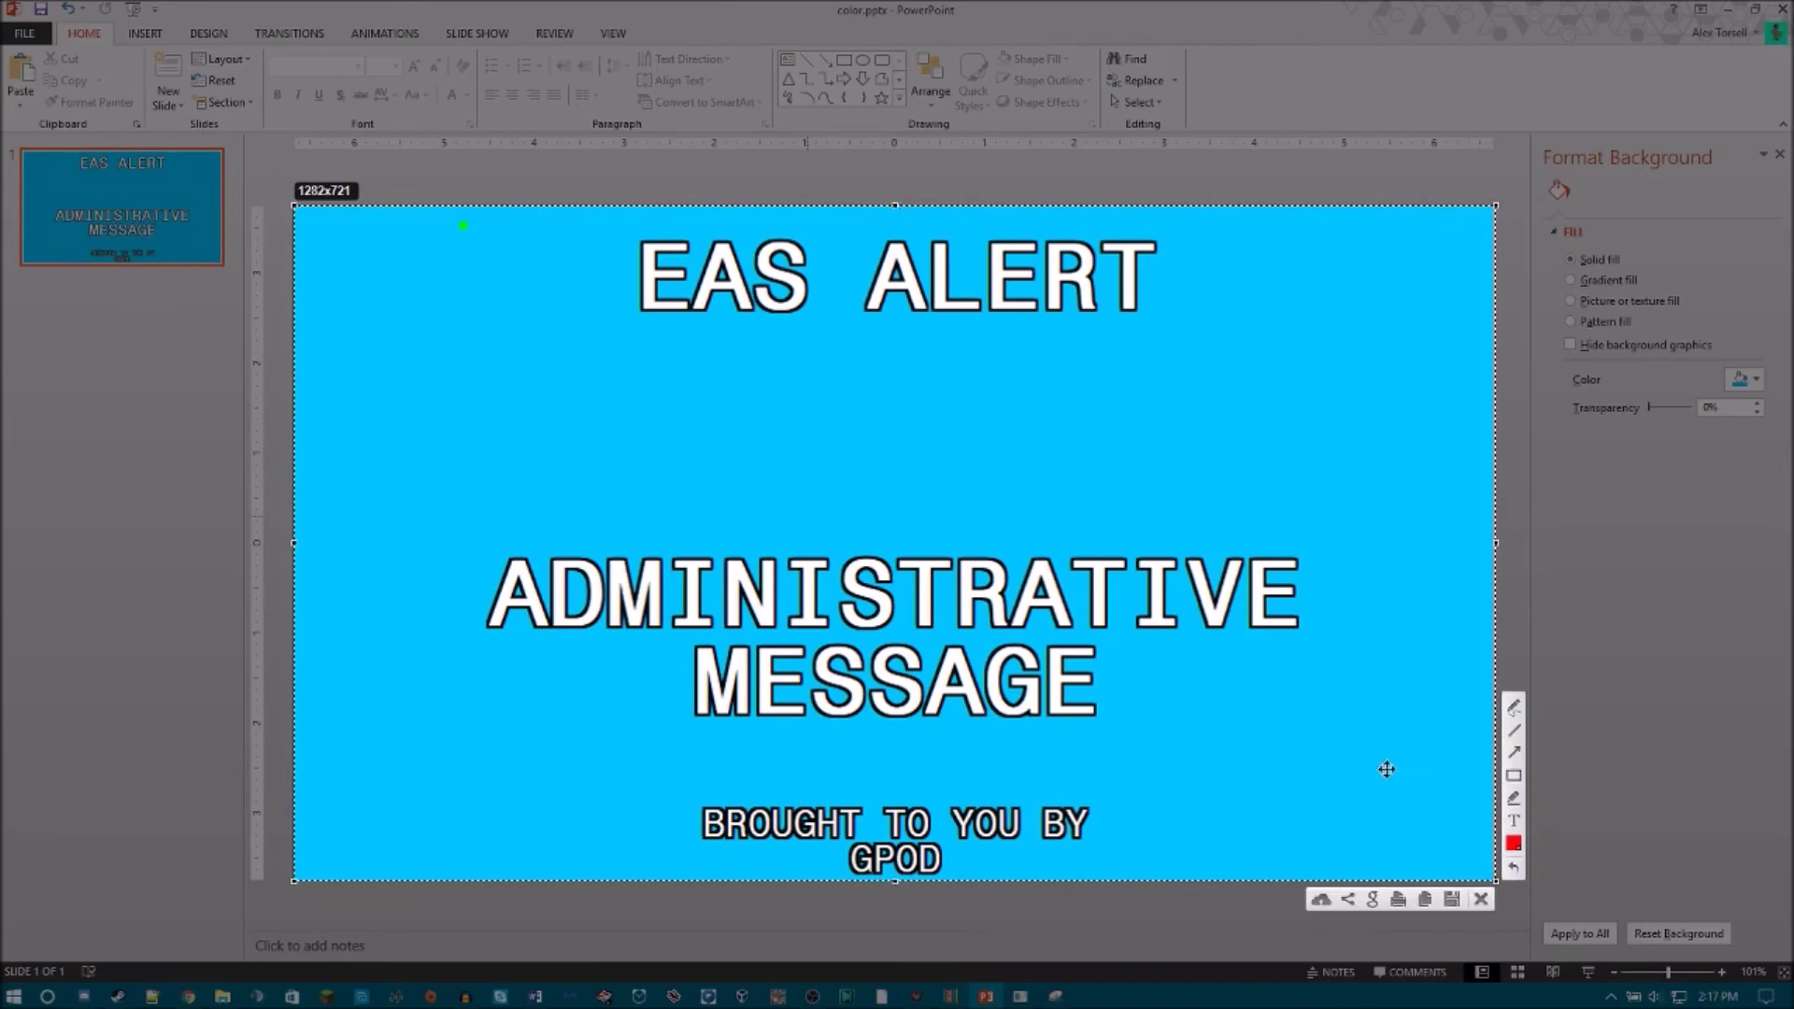
Save the capture as Screenshot_155.png and return to Movie Maker.
click(1452, 900)
click(517, 346)
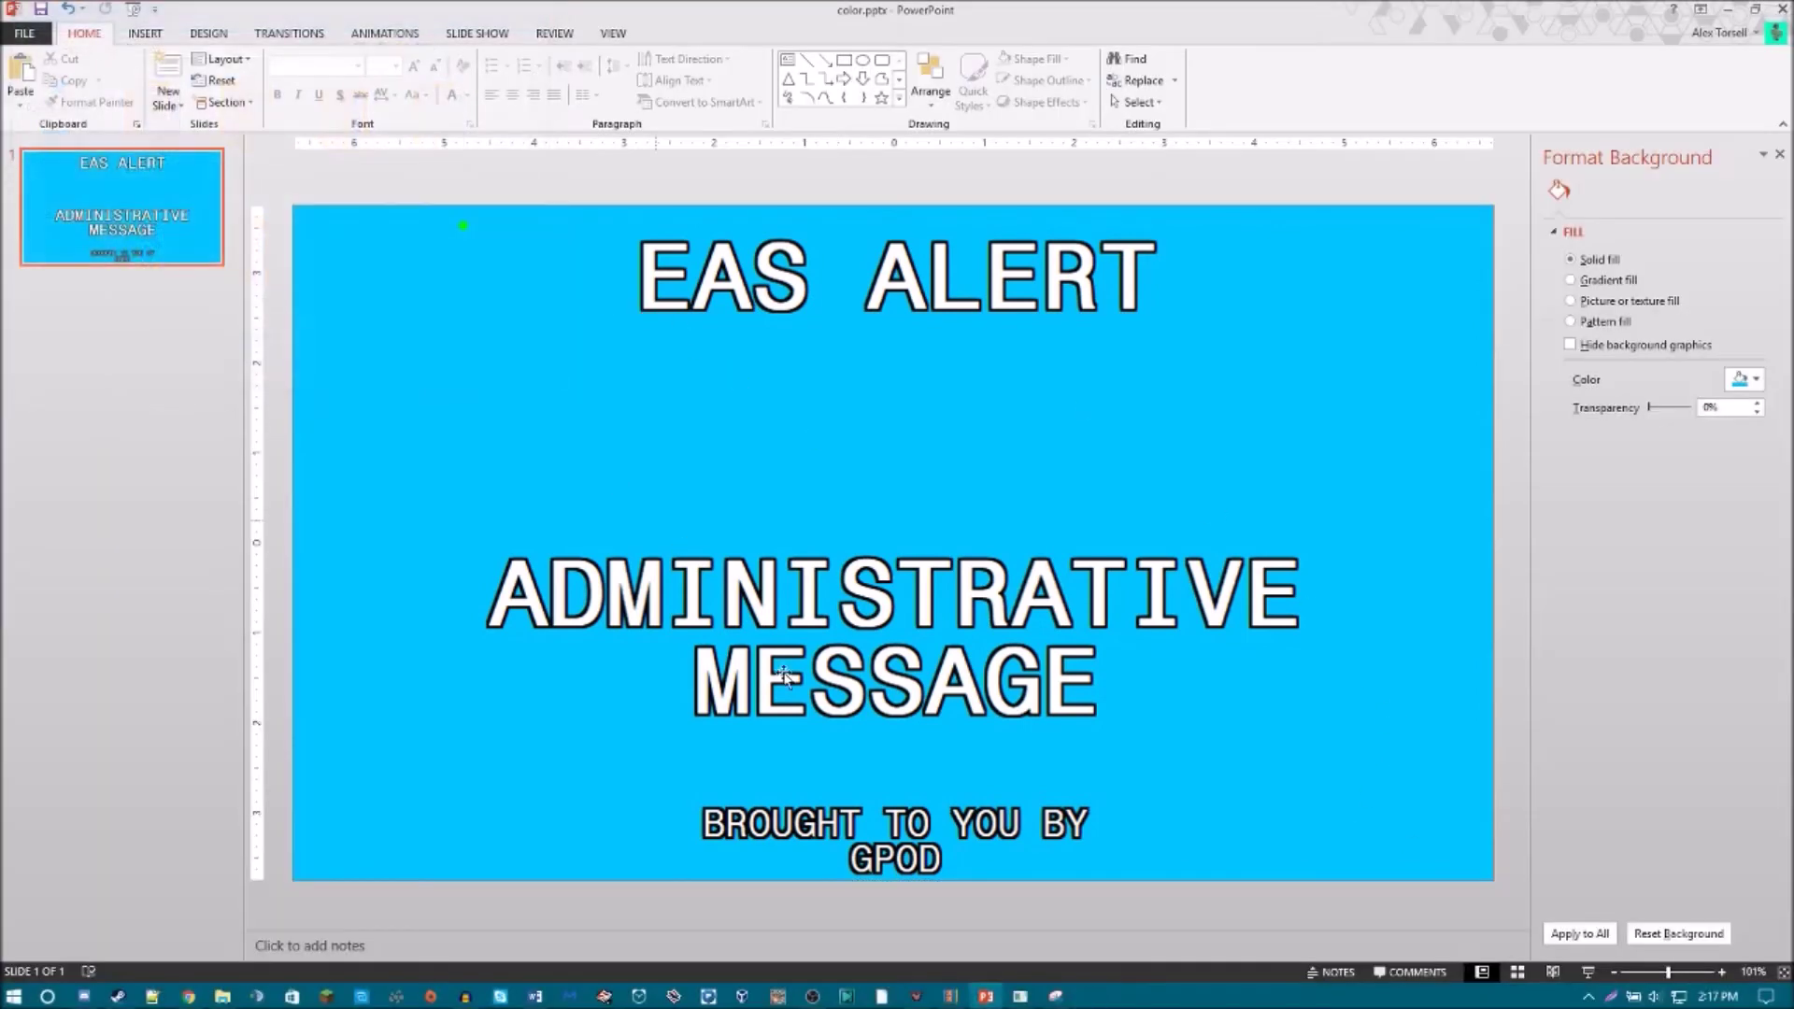
click(952, 997)
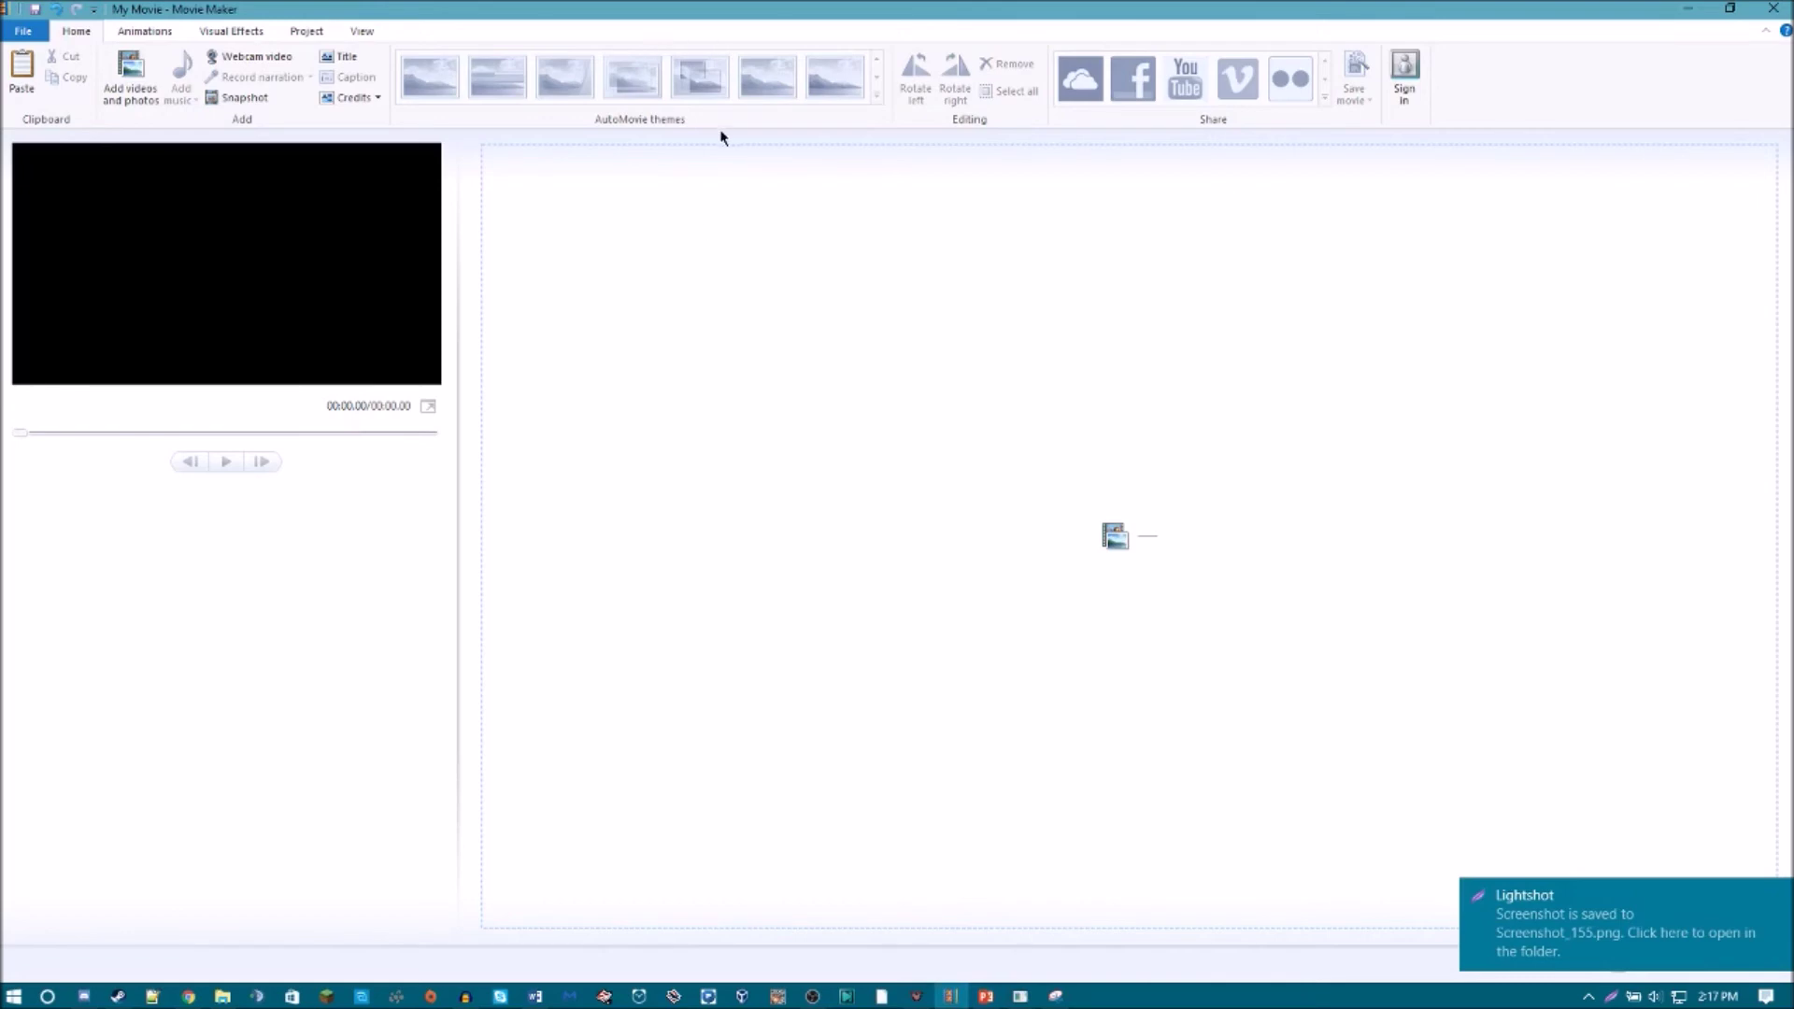
Add Screenshot_155.png to the Movie Maker storyboard.
click(687, 176)
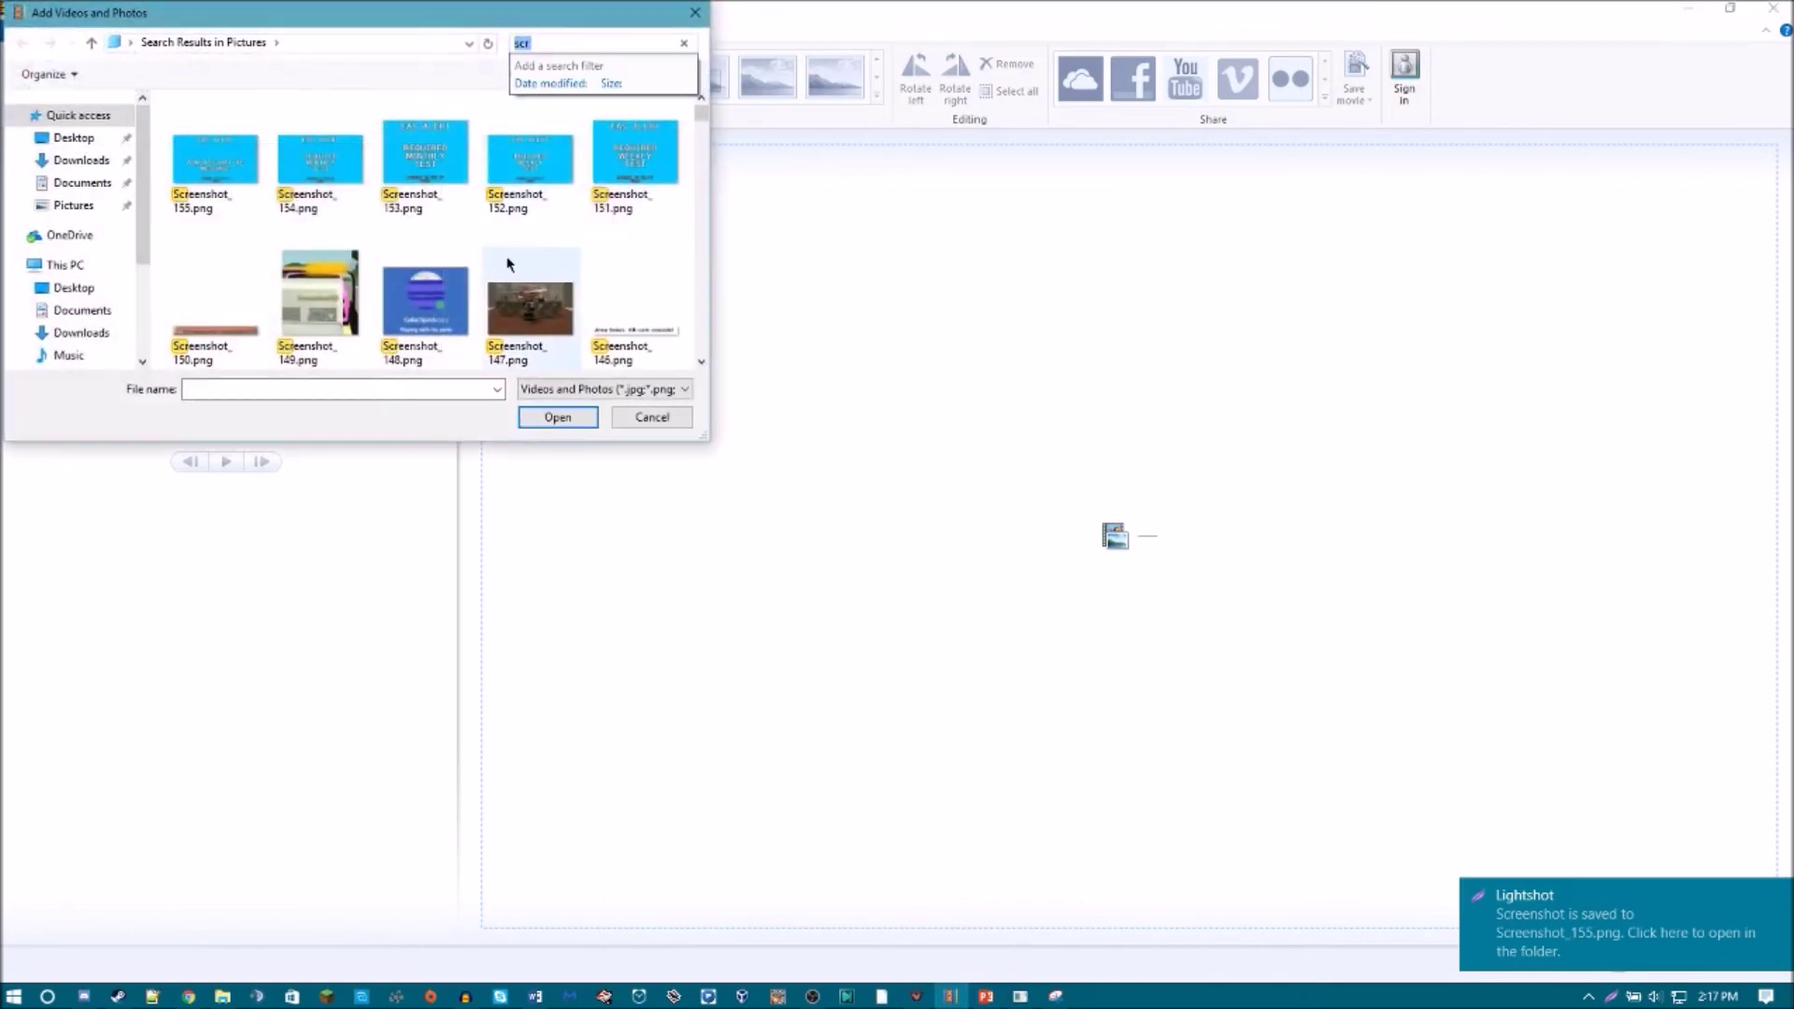
click(241, 158)
double_click(240, 157)
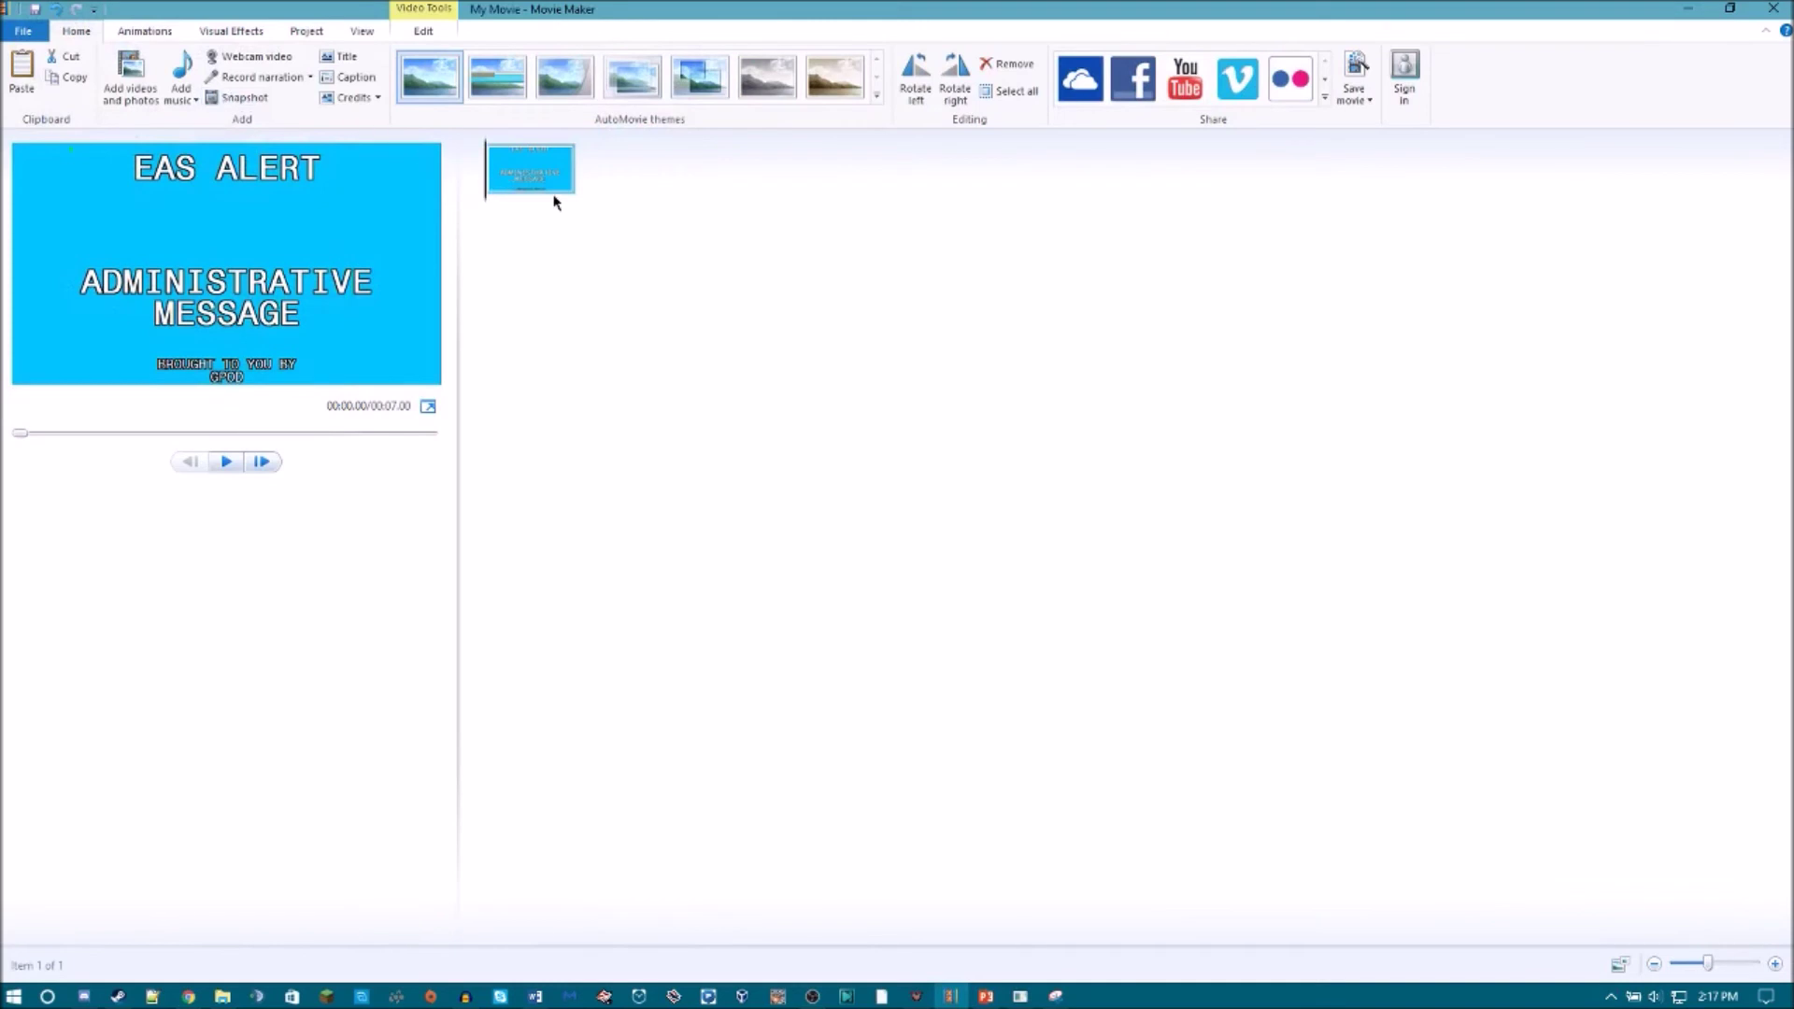
Add tutorial4.mp3 from Videos\EAS\Audio as the movie's music track.
click(190, 82)
scroll(302, 169, down, 3)
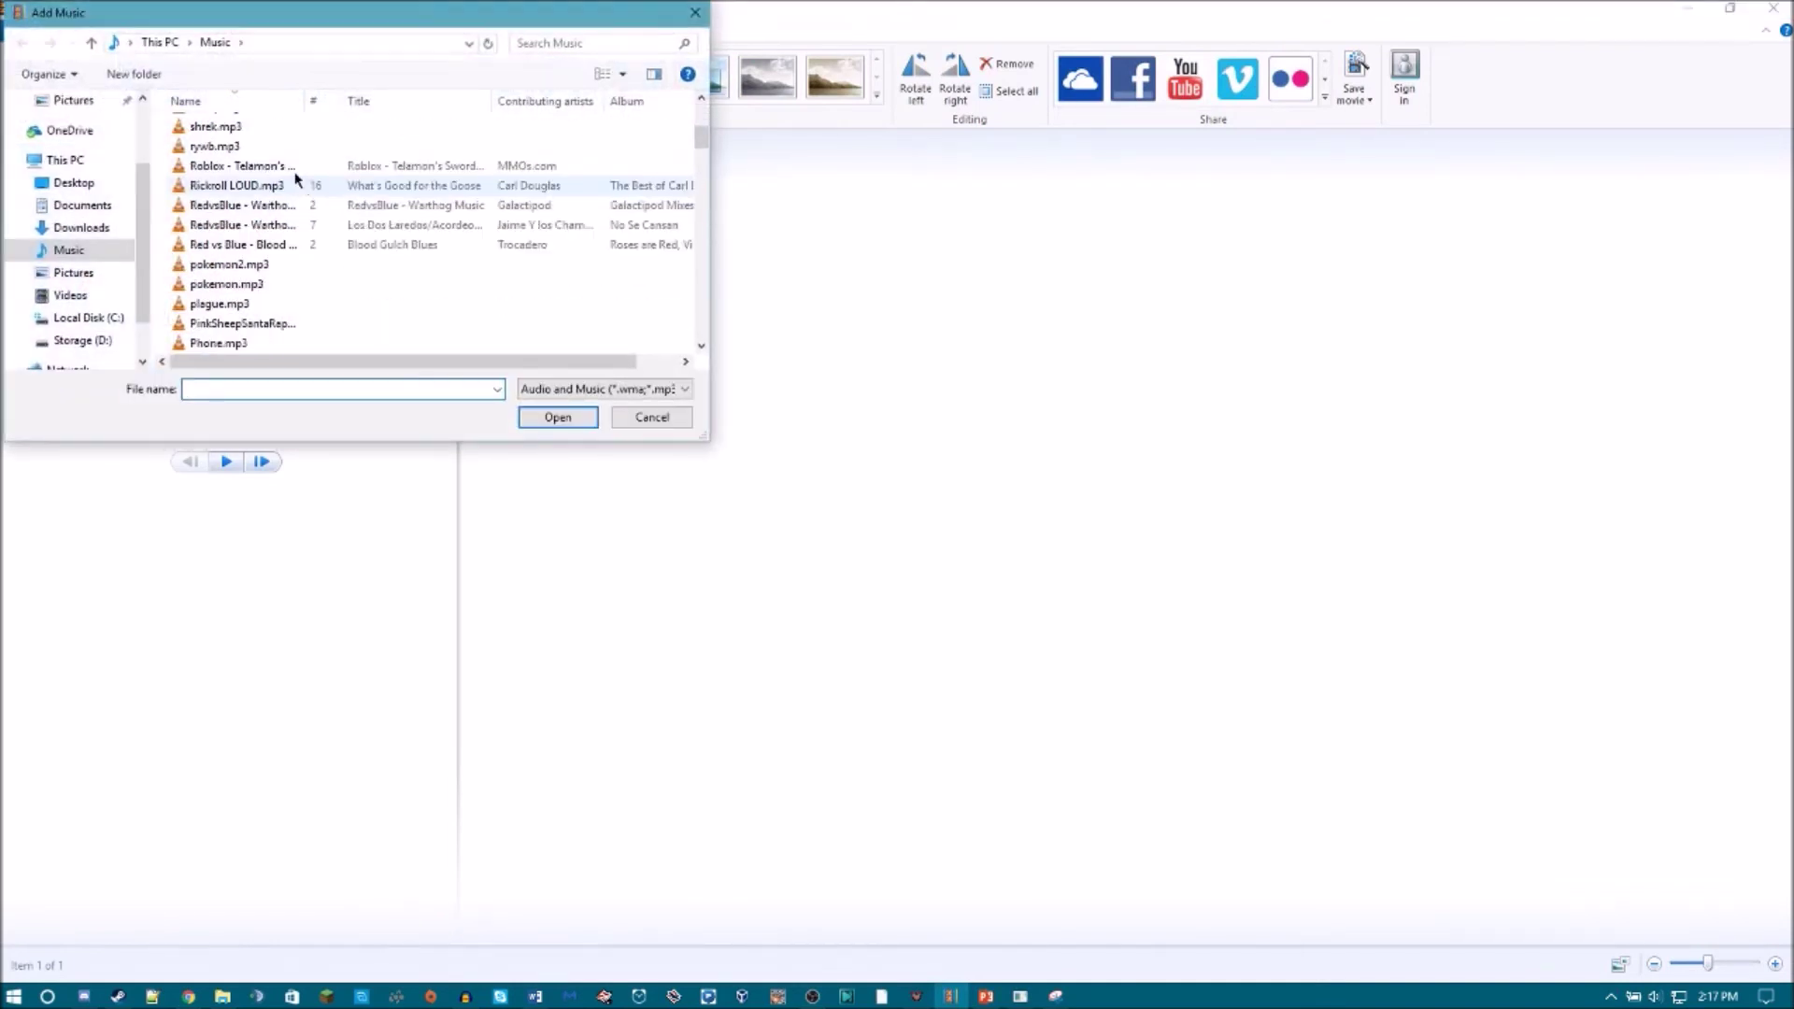
click(84, 271)
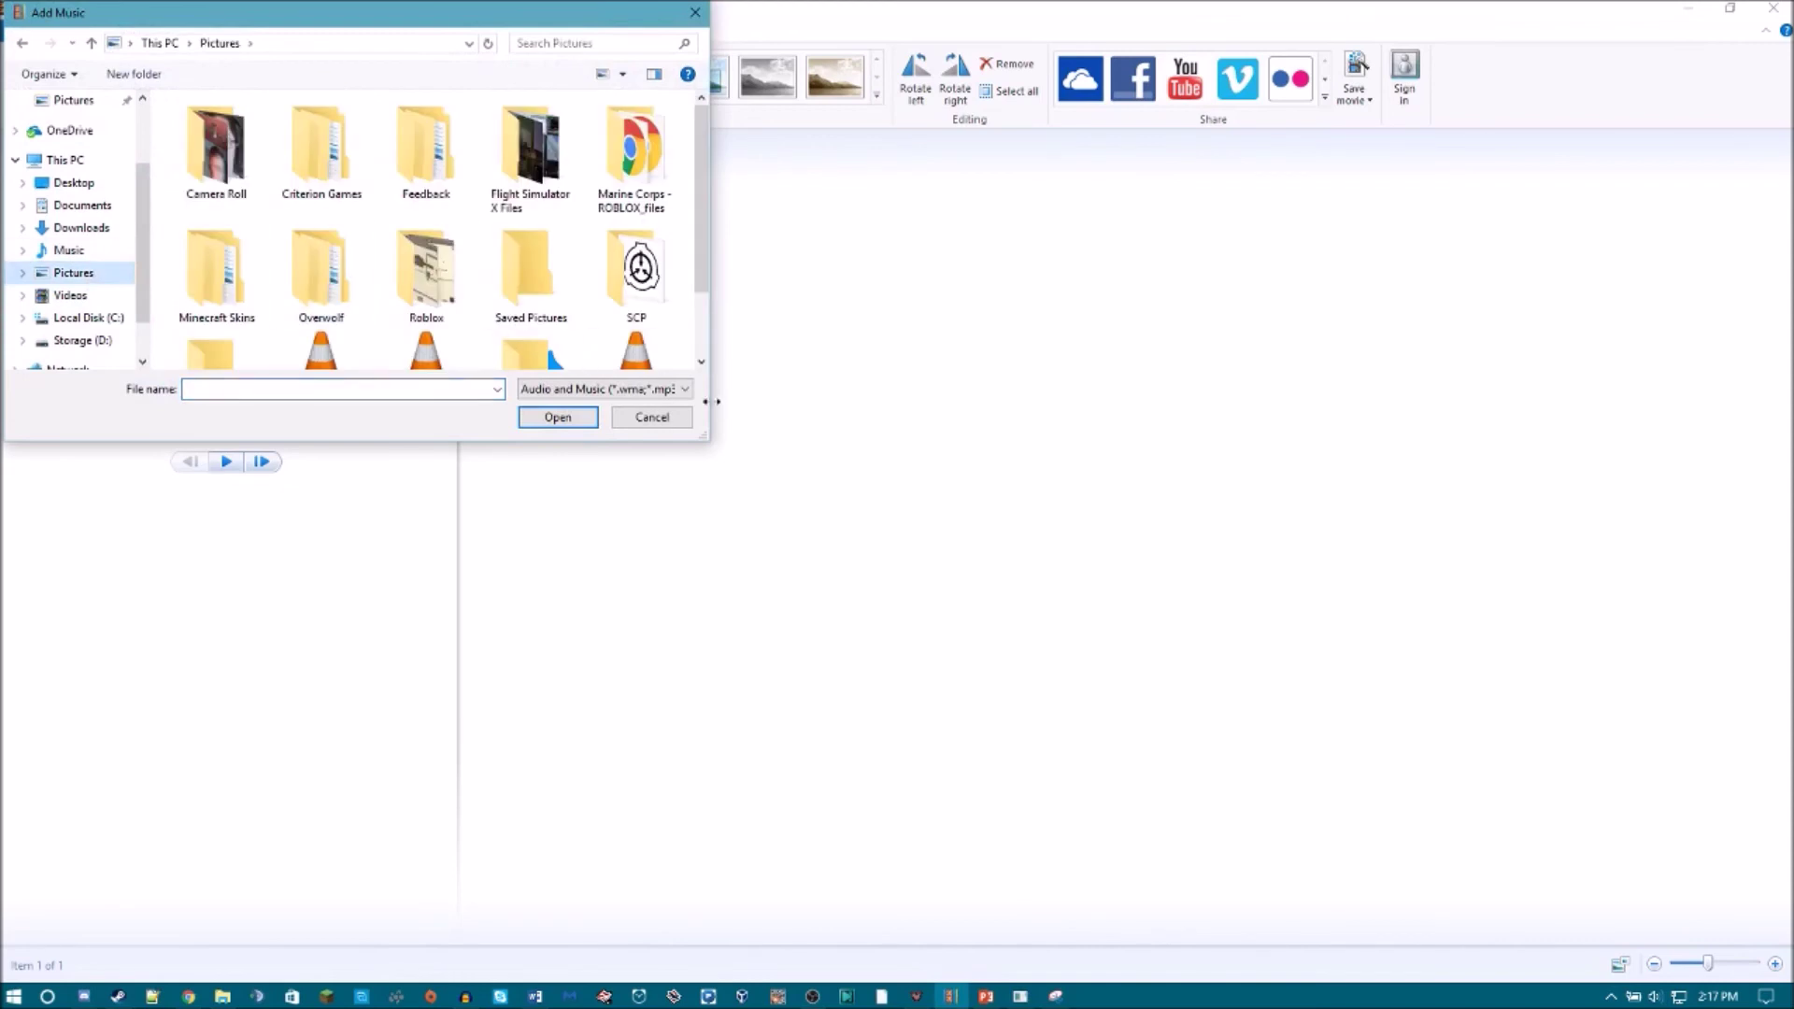
click(653, 418)
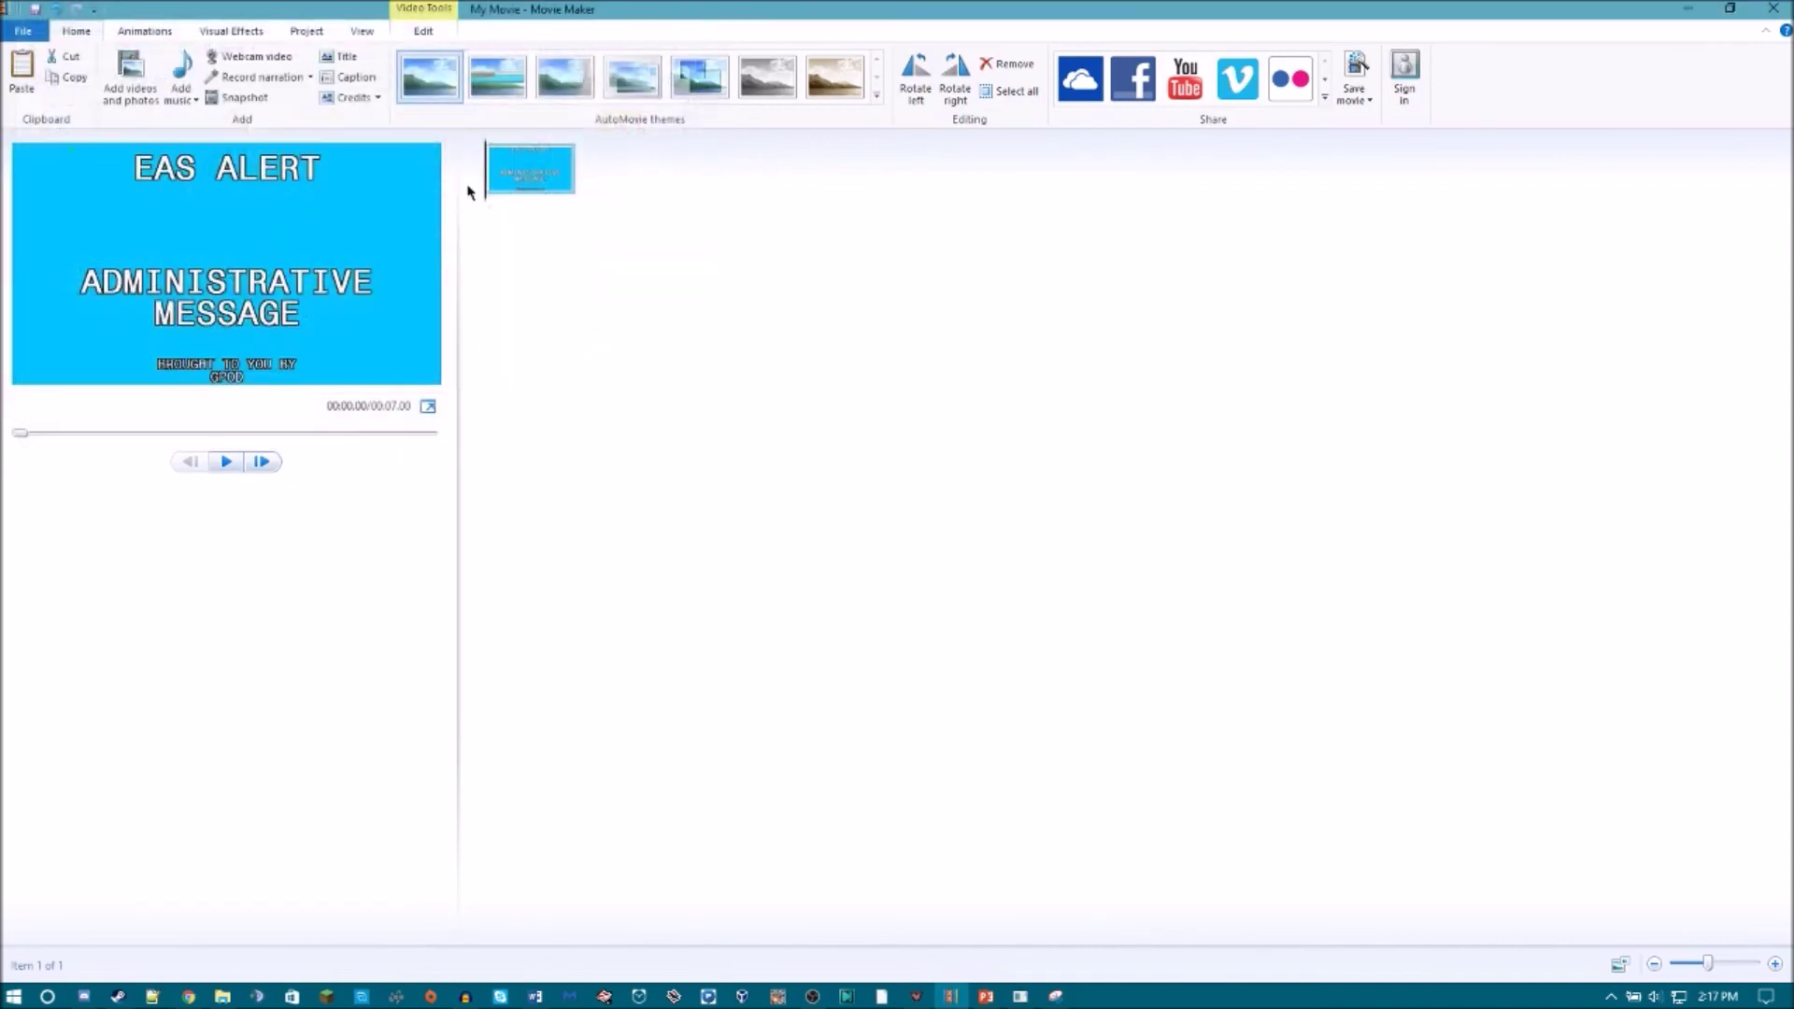
click(169, 68)
click(70, 243)
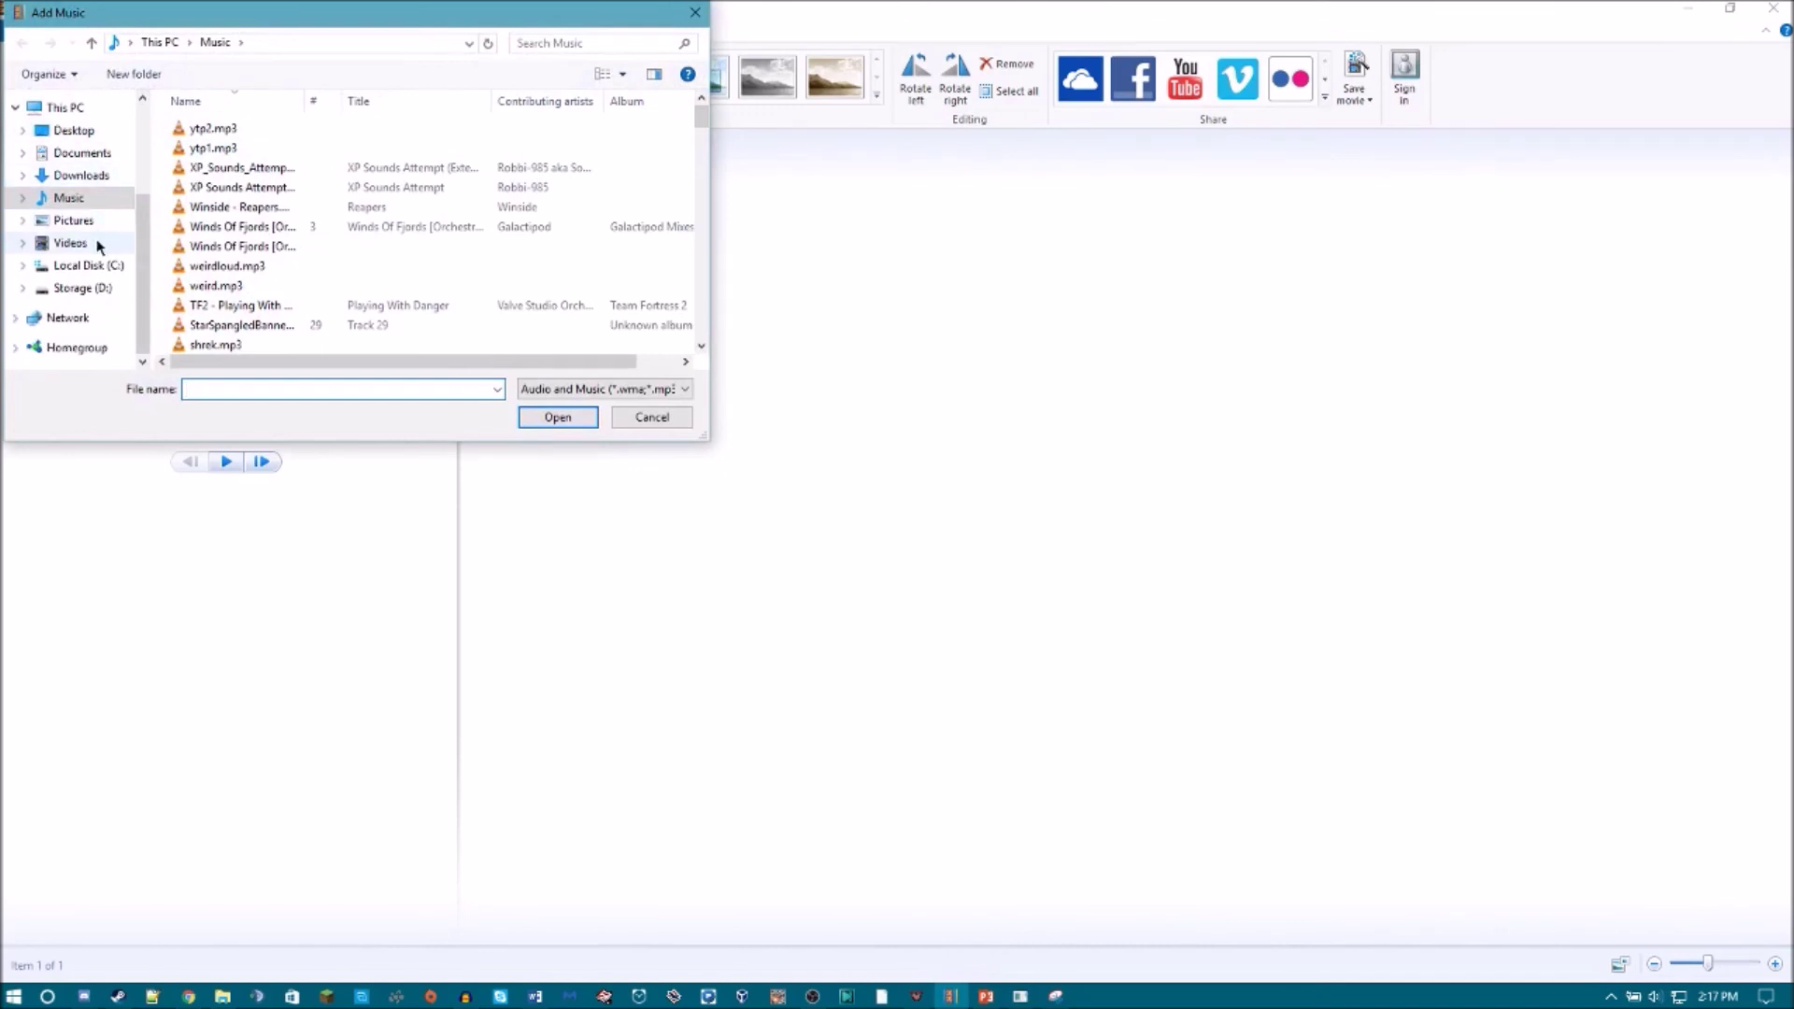
double_click(624, 161)
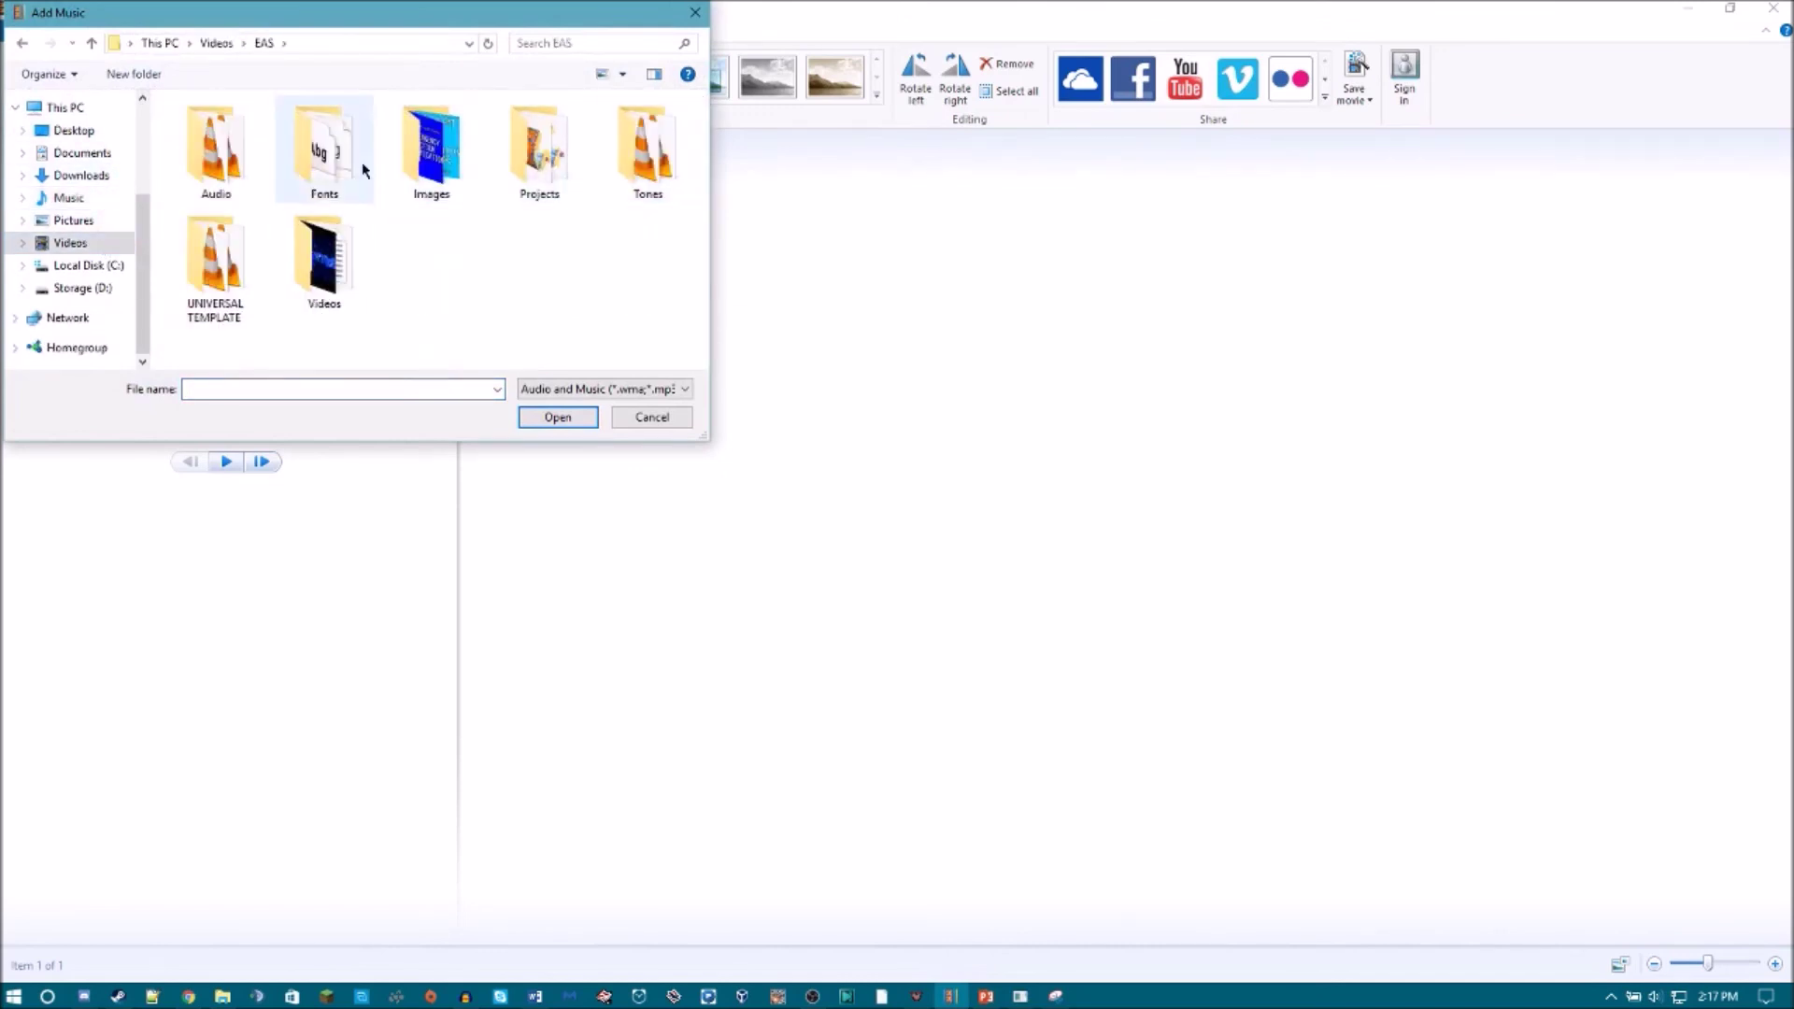
double_click(217, 147)
click(603, 46)
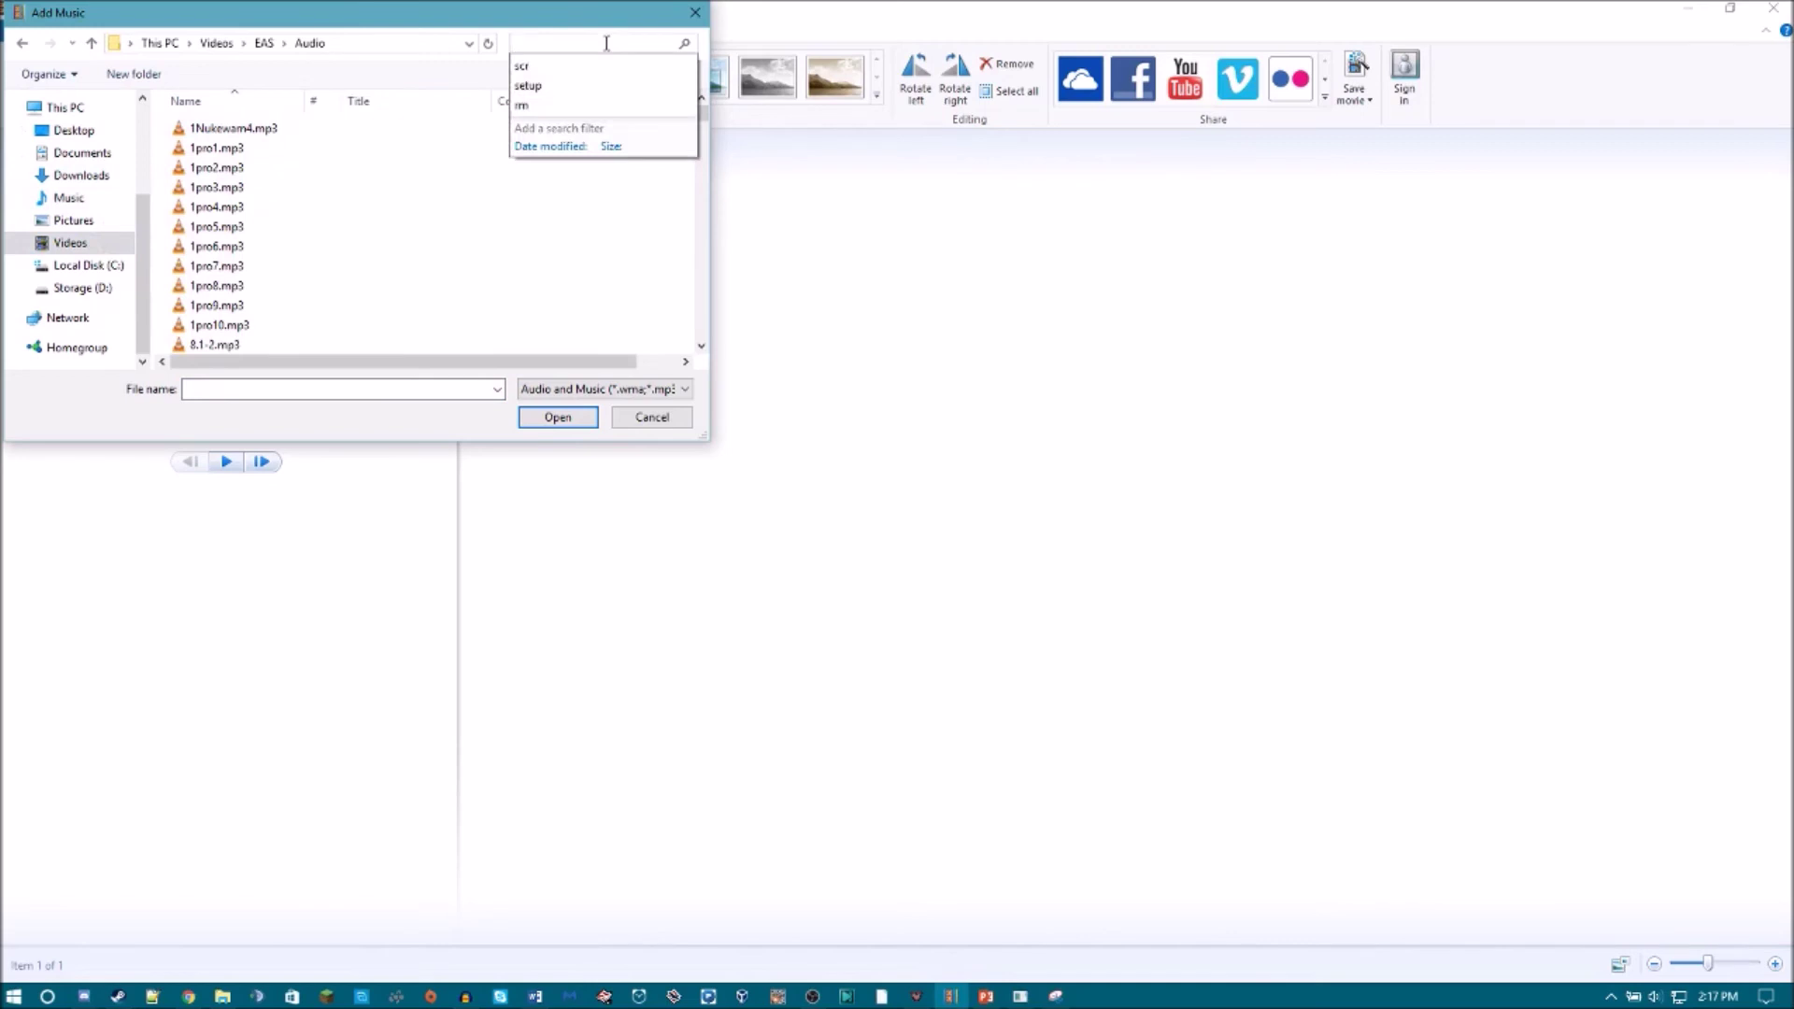
text(adm)
key(BackSpace)
key(BackSpace)
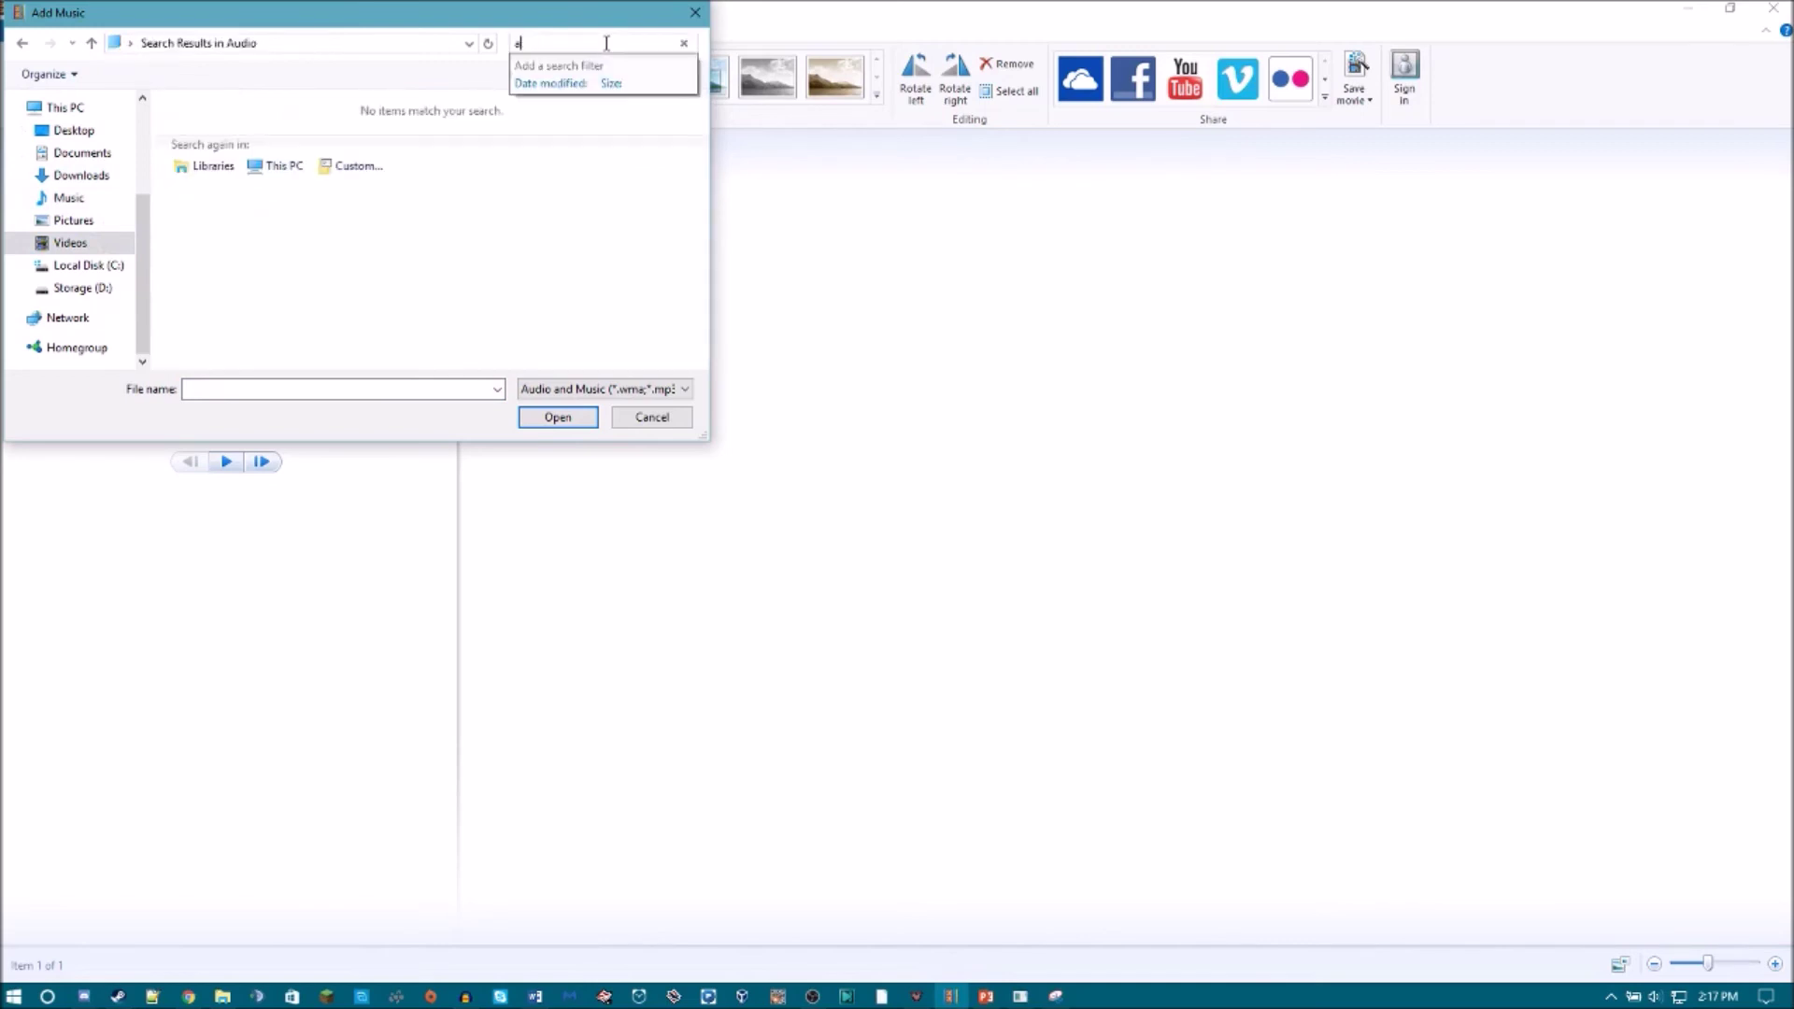
key(BackSpace)
text(tutorial4)
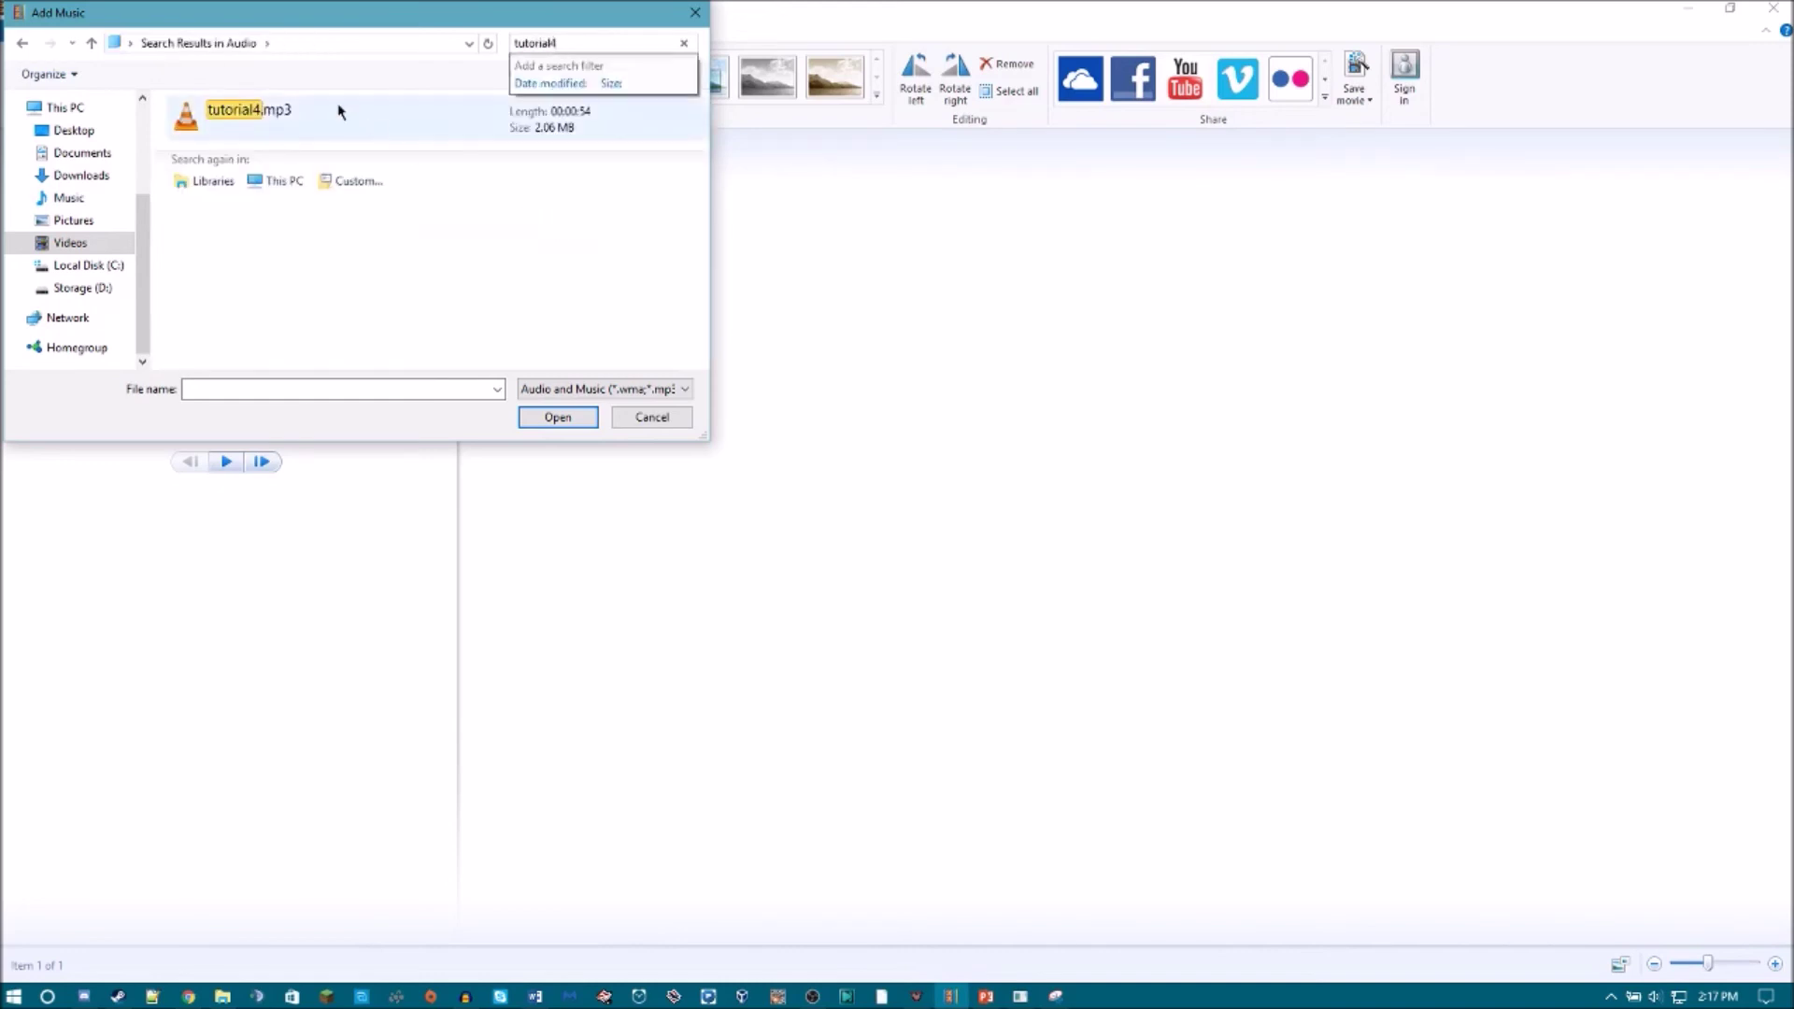
double_click(340, 112)
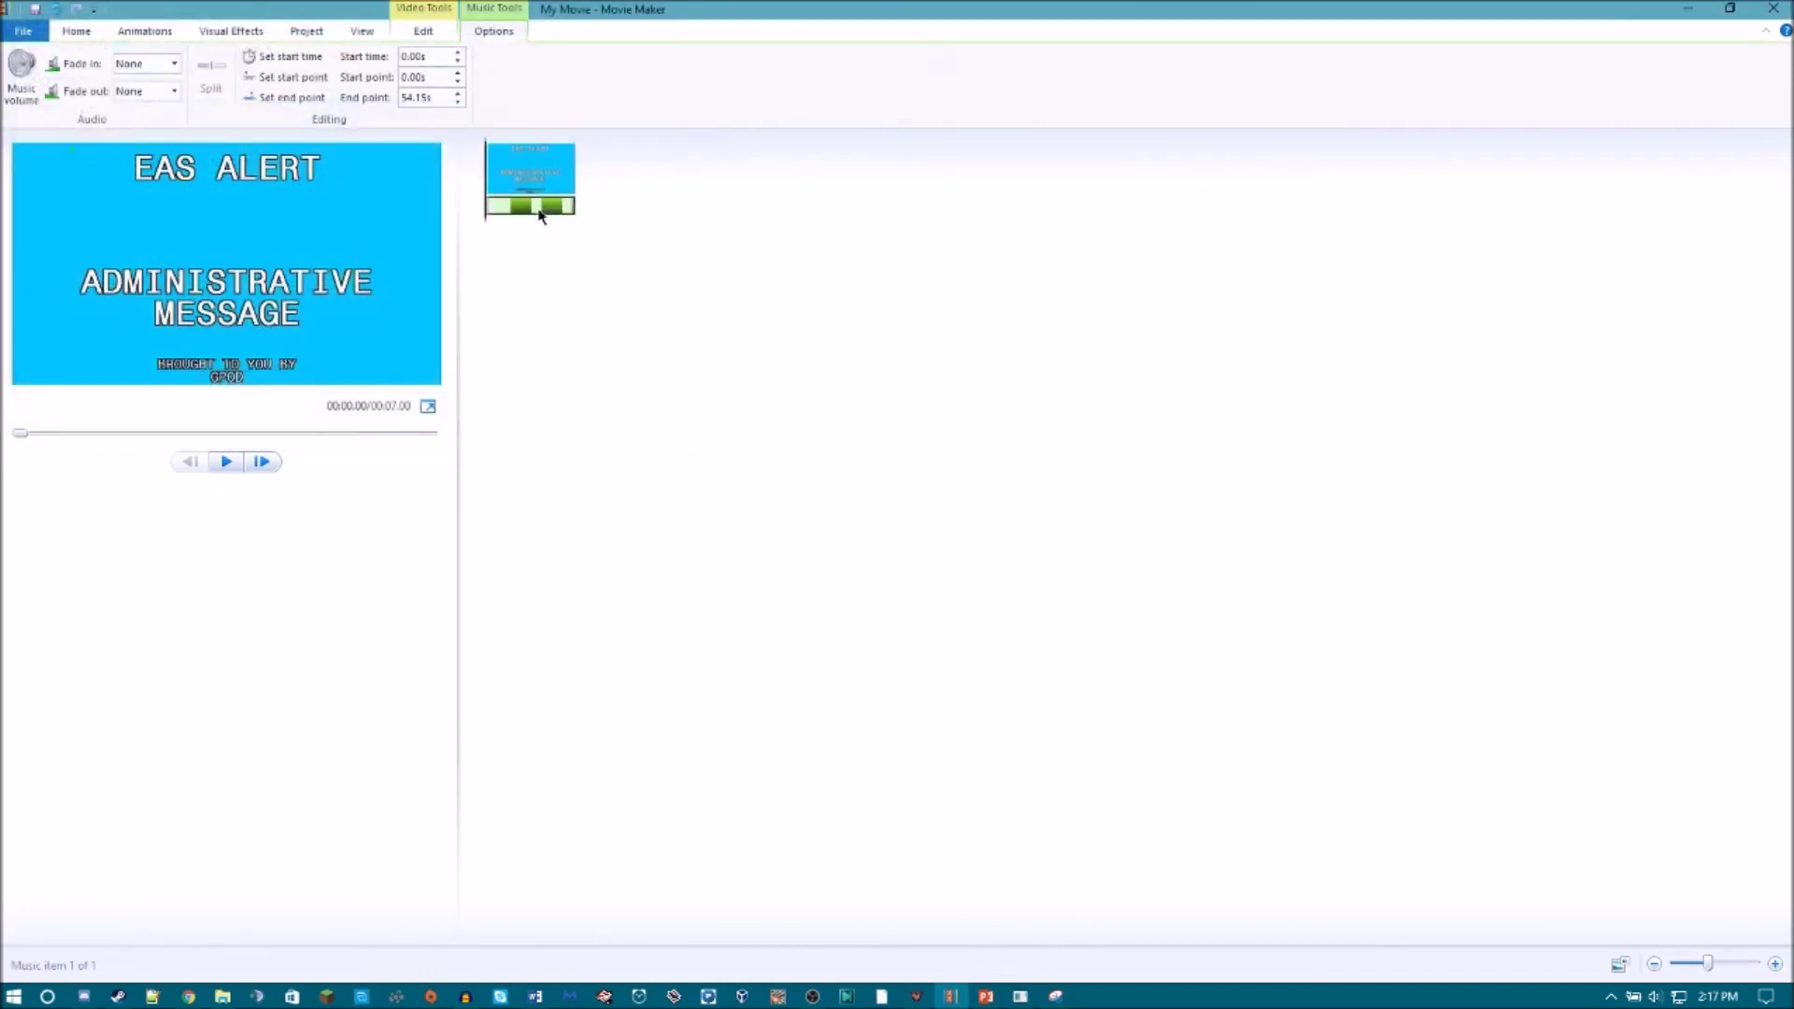
Set the slide image's duration to 54.15 seconds and play the preview.
click(425, 35)
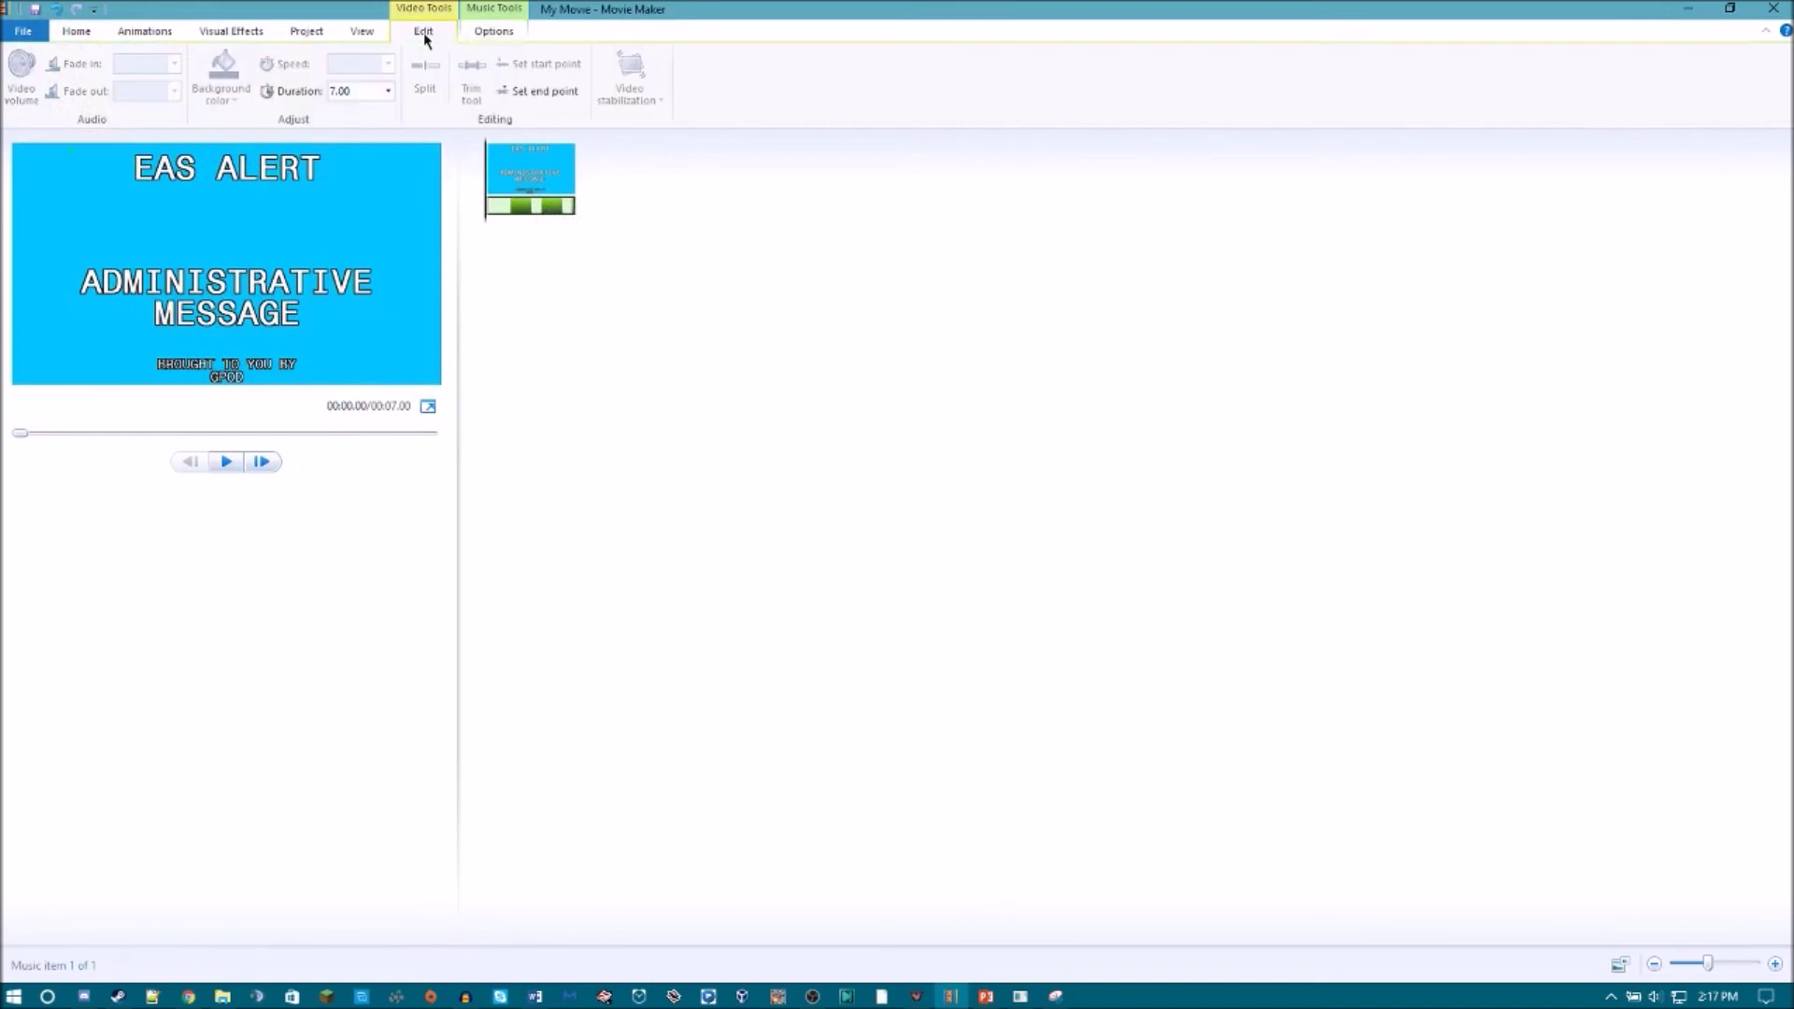
text(54.15)
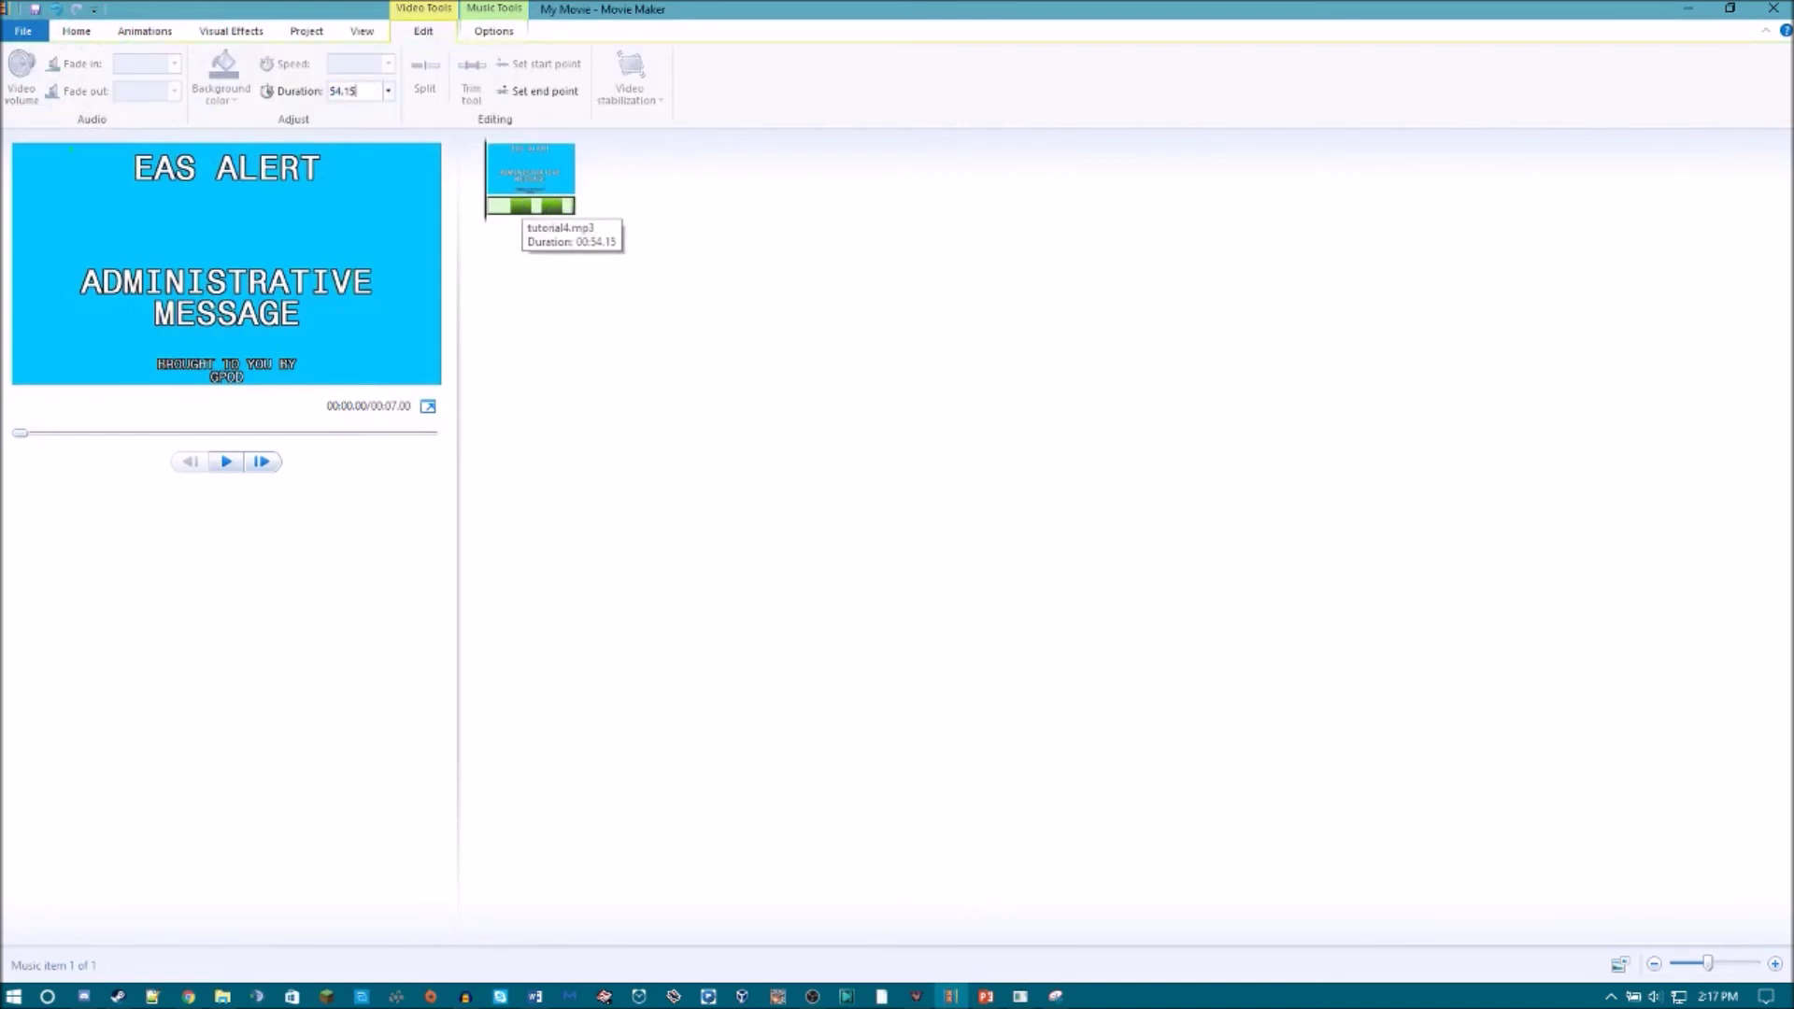
key(Return)
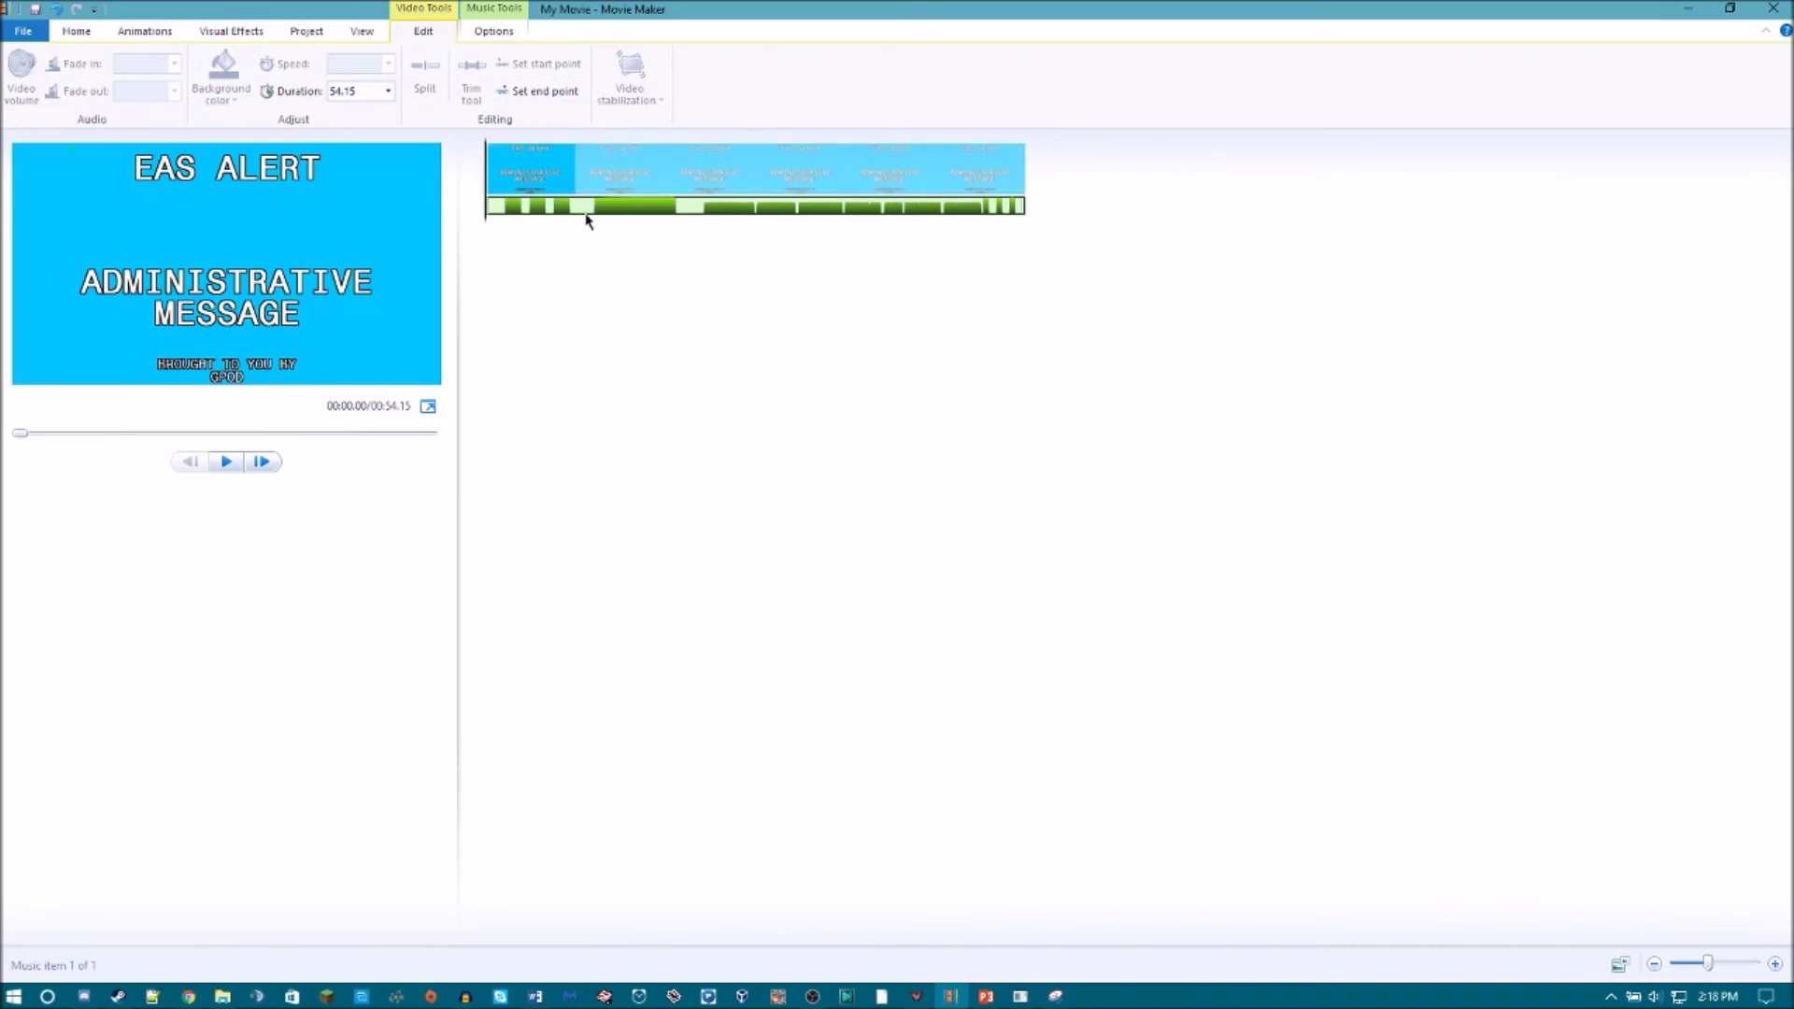
click(226, 462)
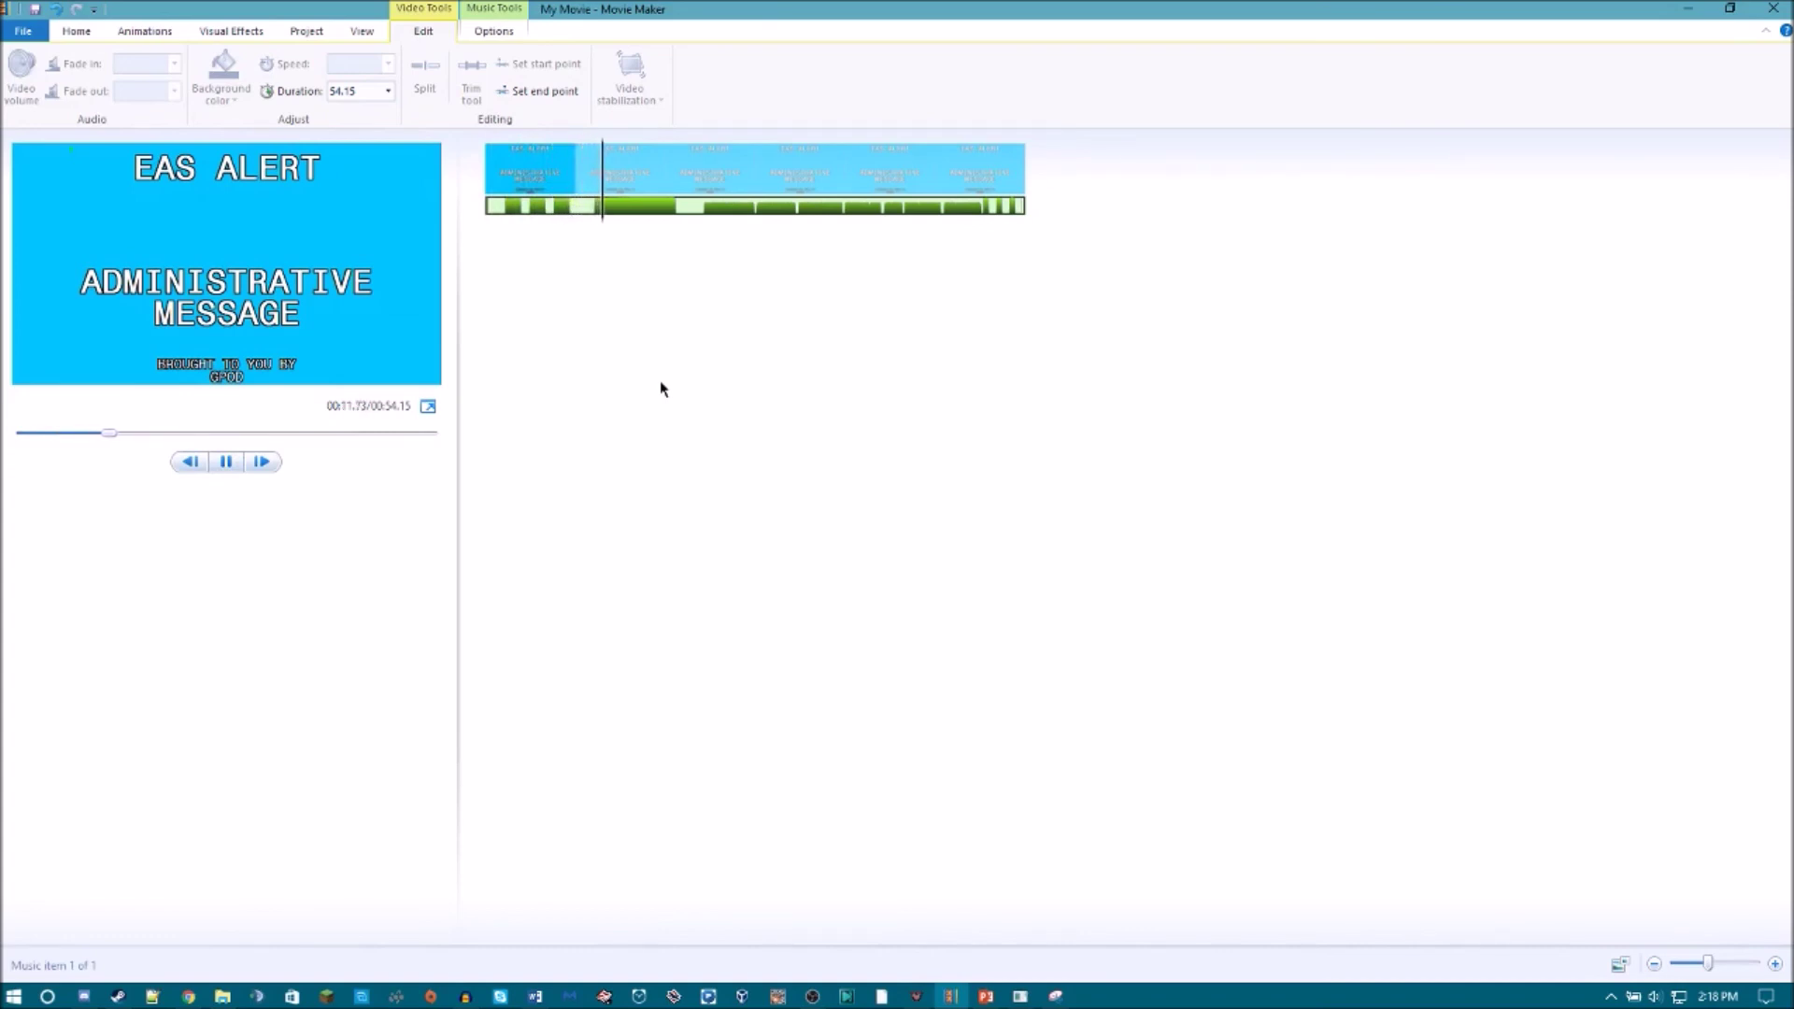
key(XF86AudioLowerVolume)
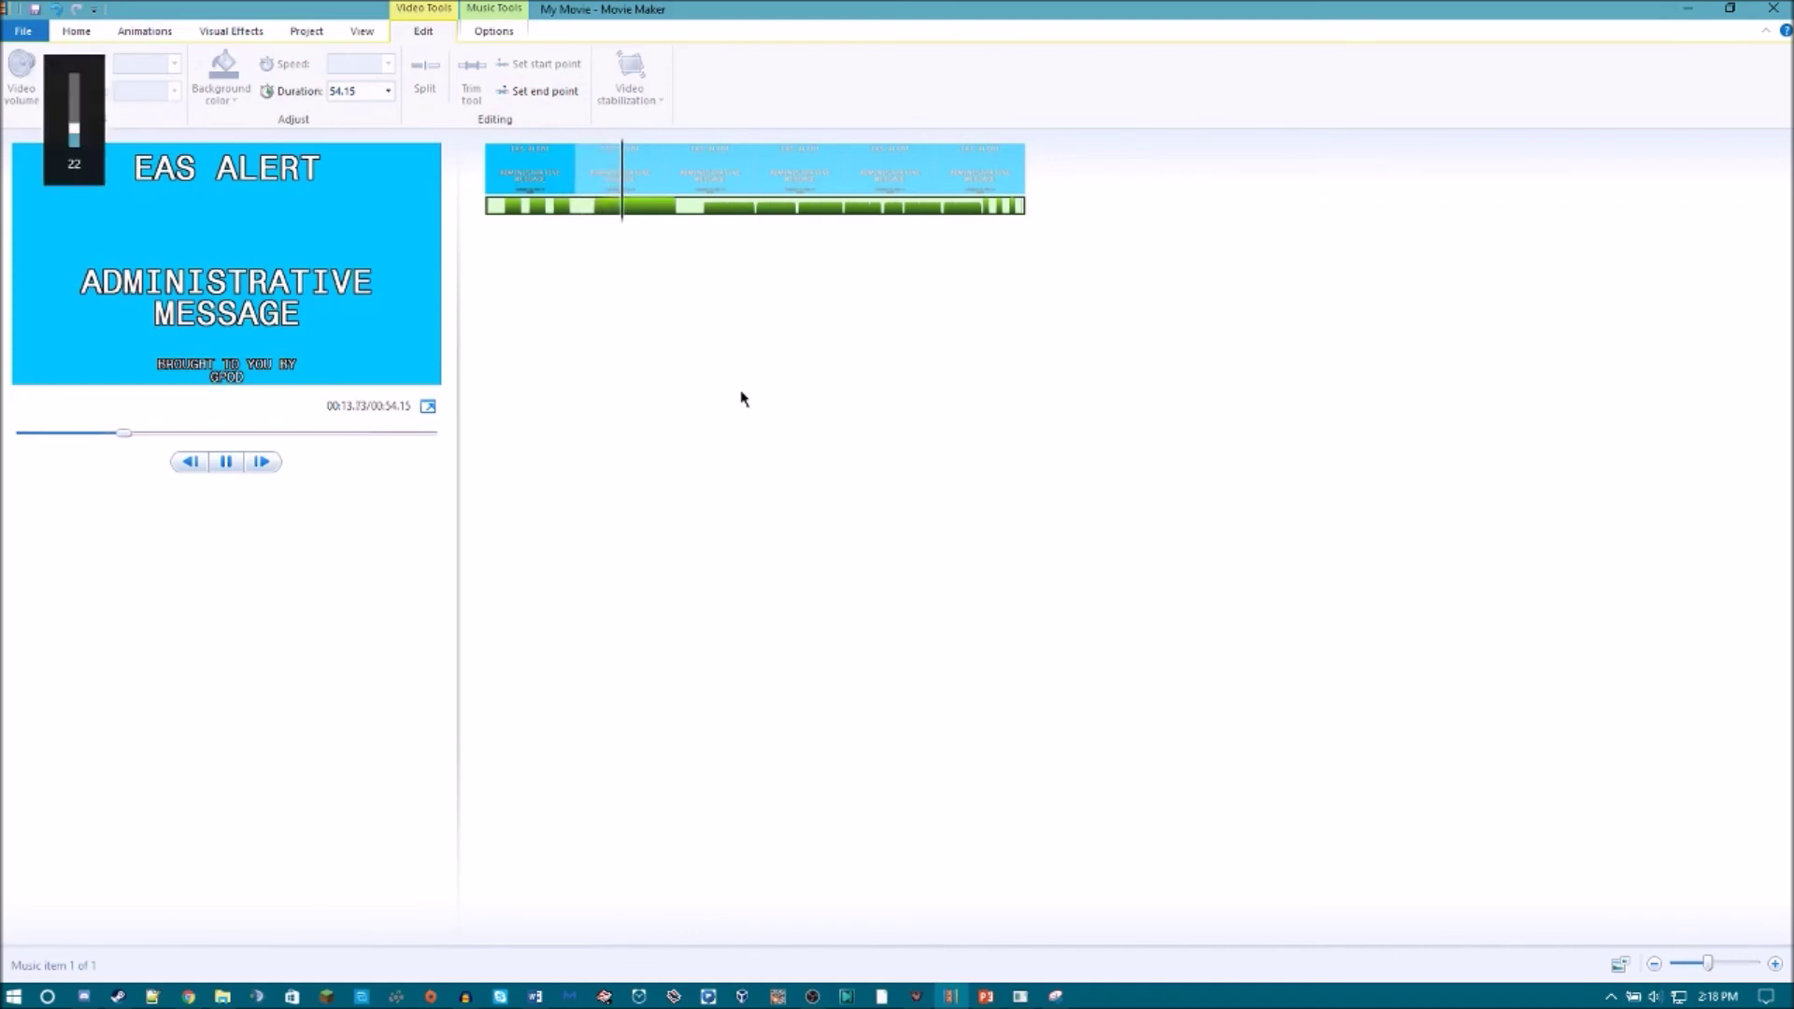
key(XF86AudioLowerVolume)
key(XF86AudioLowerVolume)
key(XF86AudioLowerVolume)
key(XF86AudioLowerVolume)
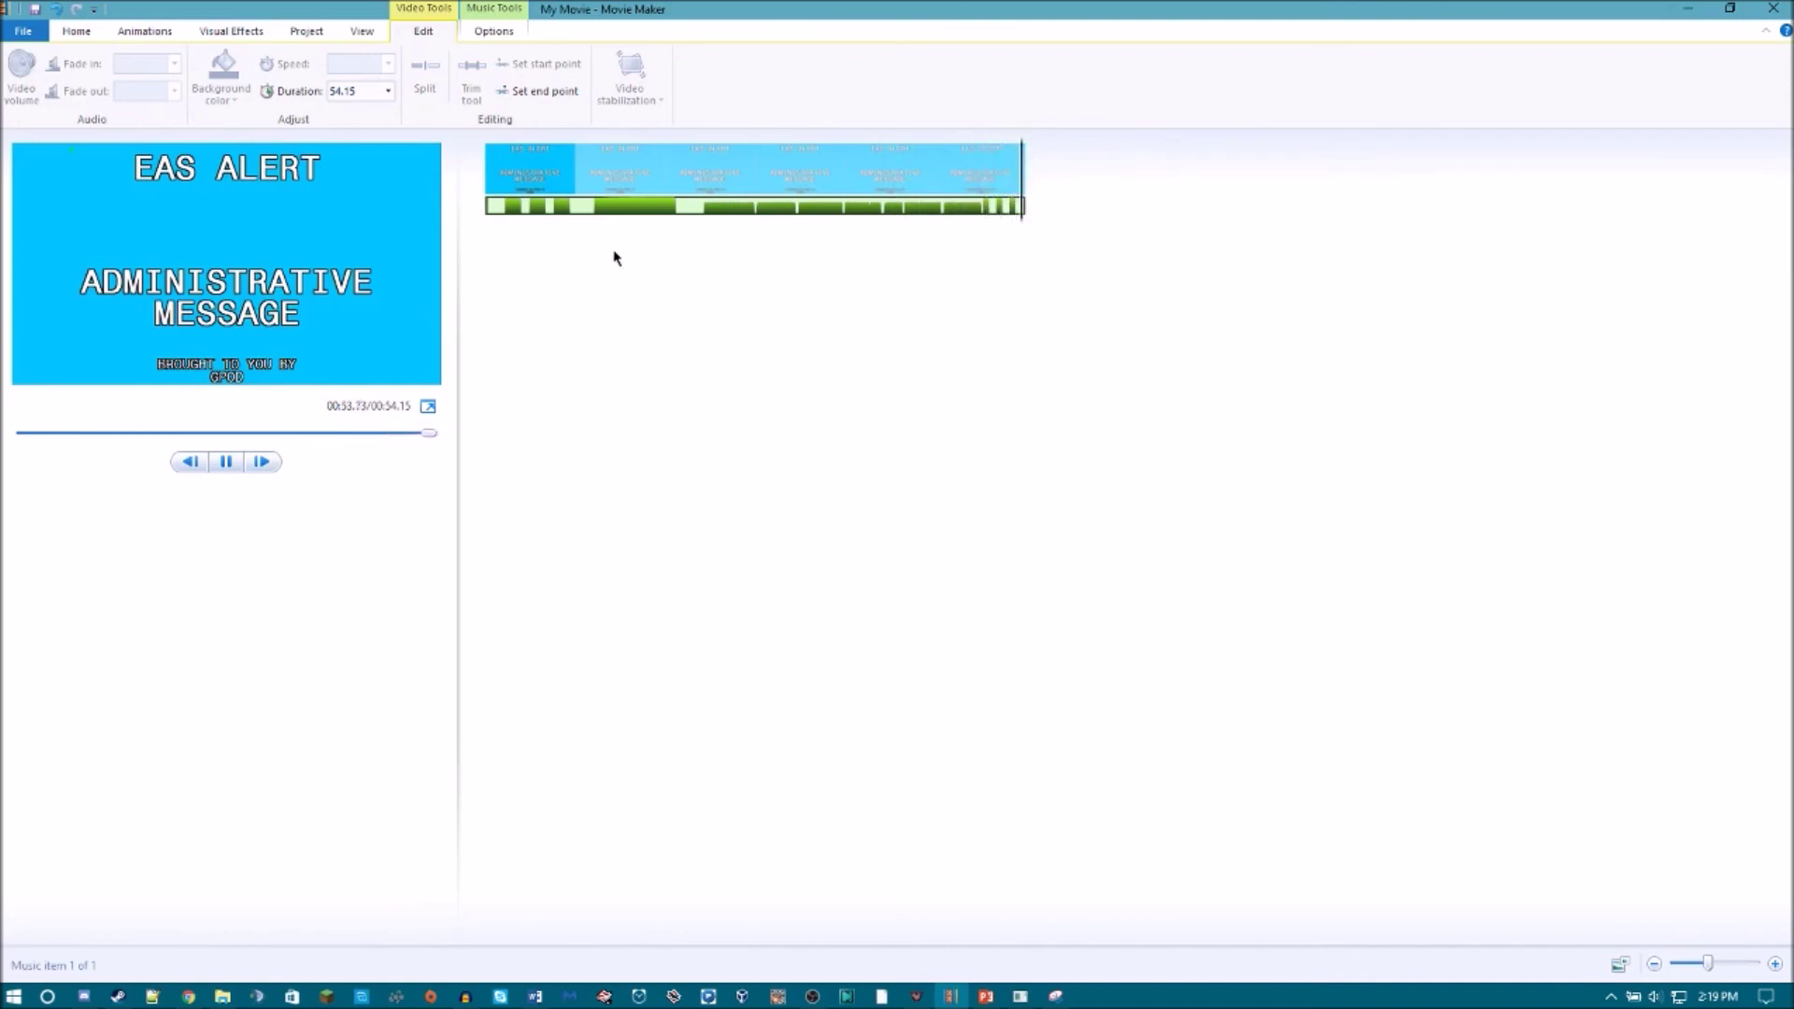
Save the movie as tutorial.mp4 in the Video Output folder.
click(37, 37)
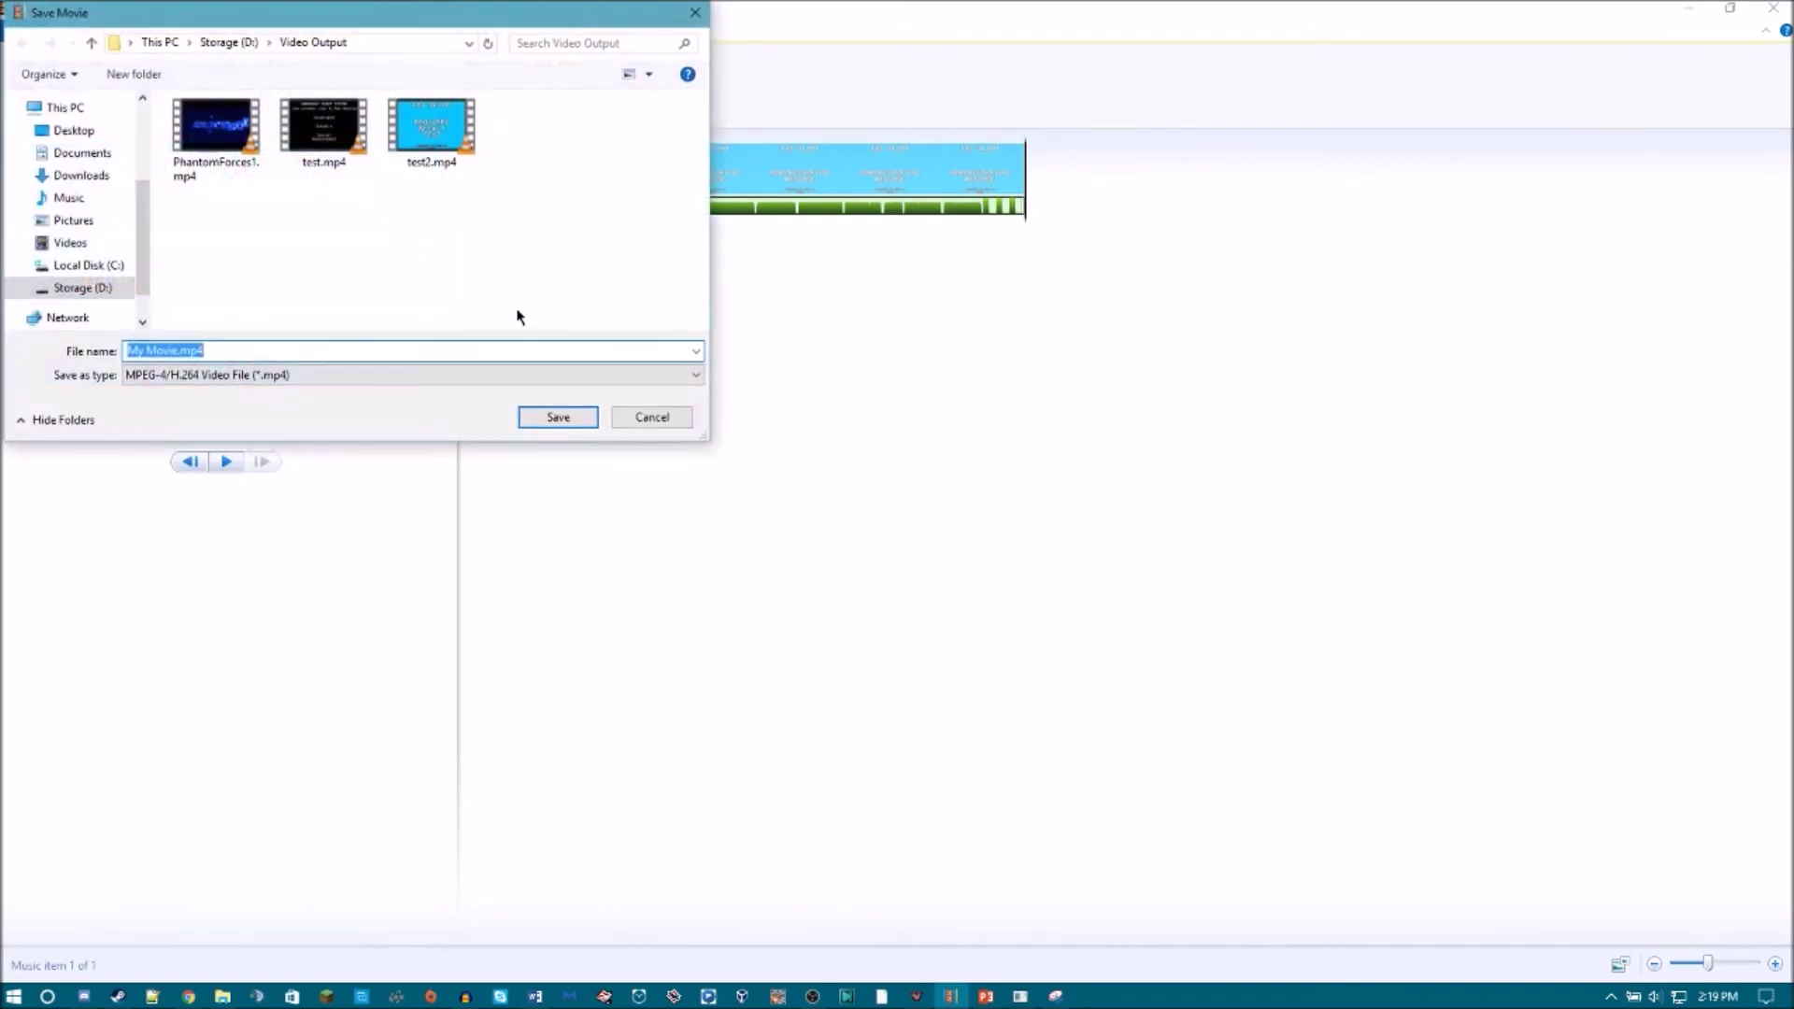
text(f)
text(u)
text(t)
text(o)
text(ial)
click(558, 417)
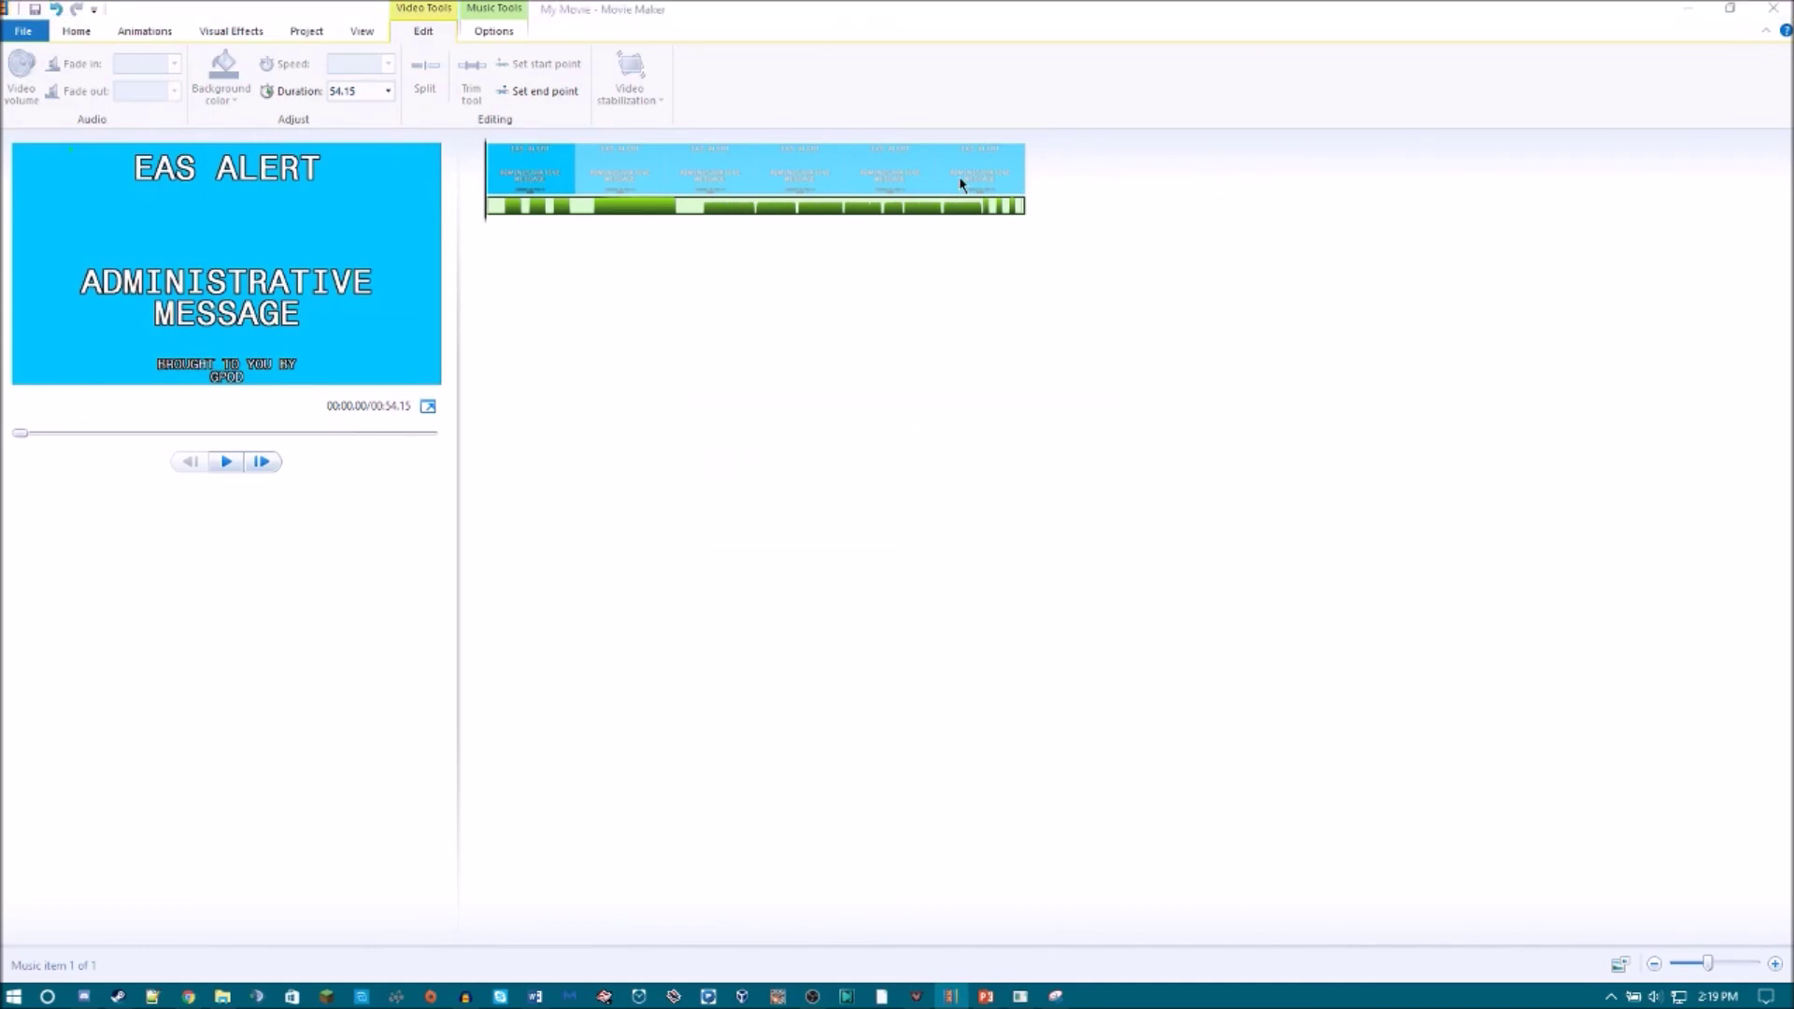
Close the movie save-complete message.
click(1096, 519)
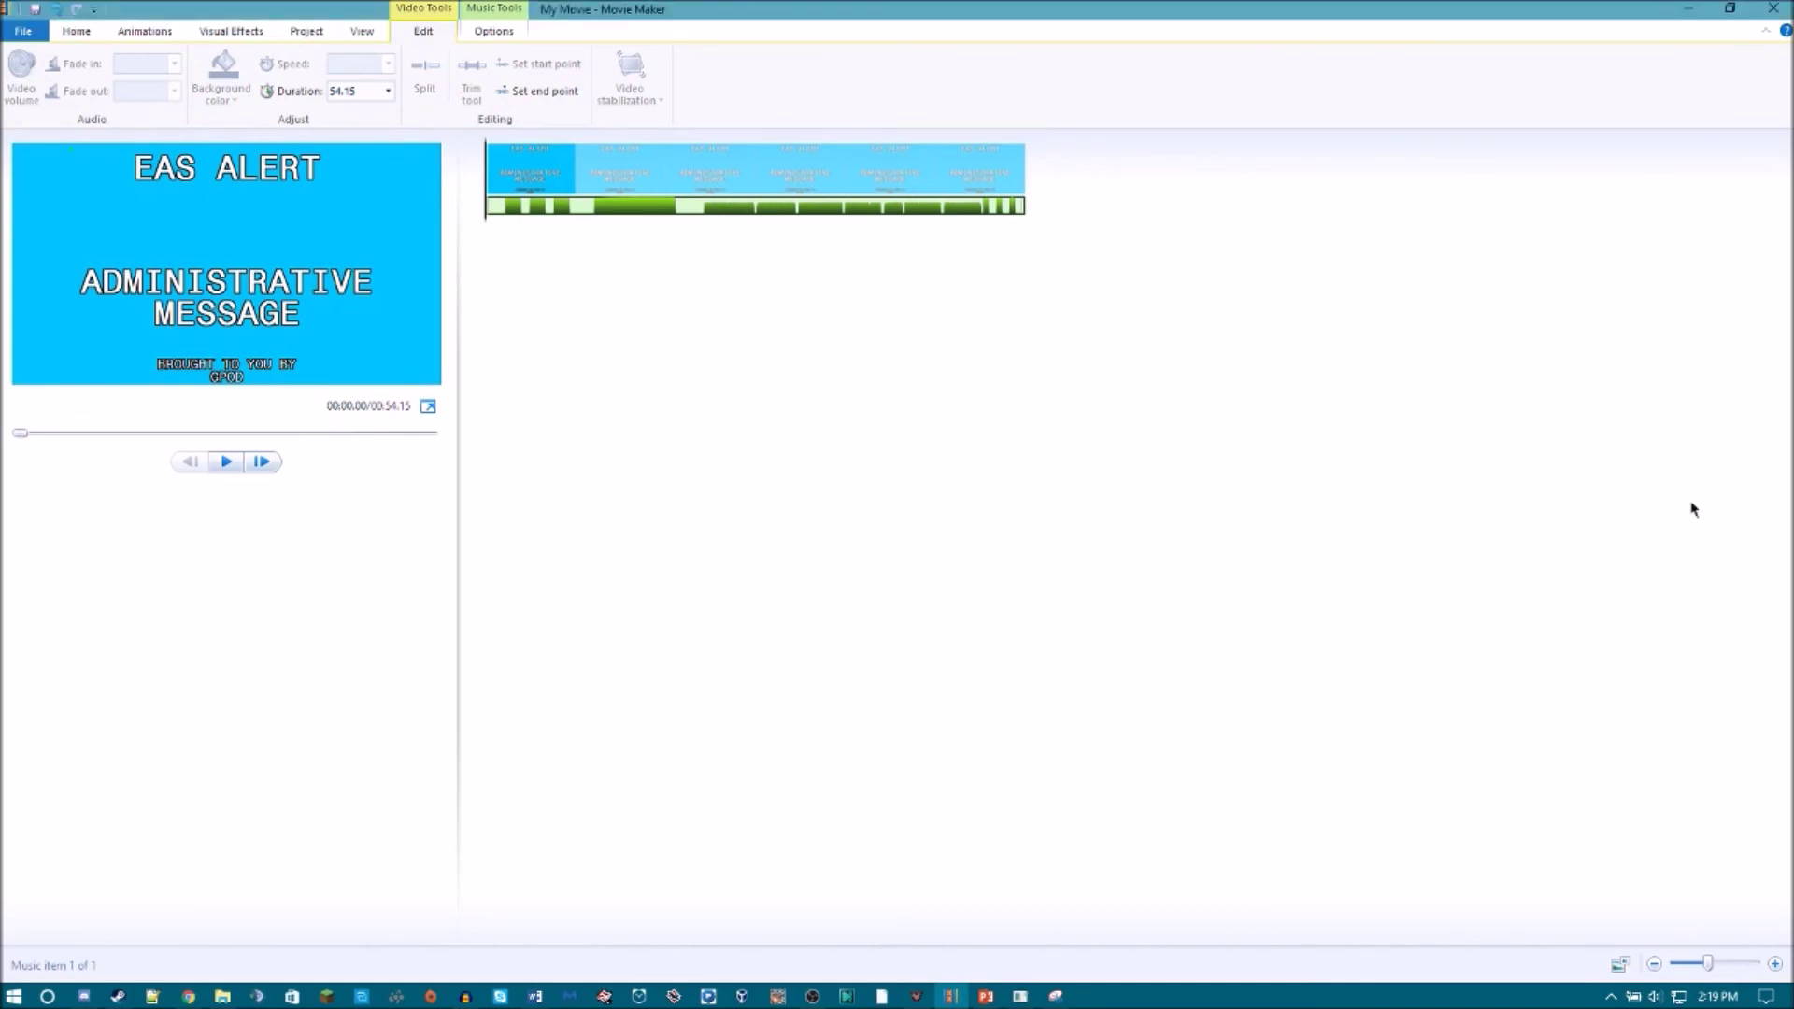